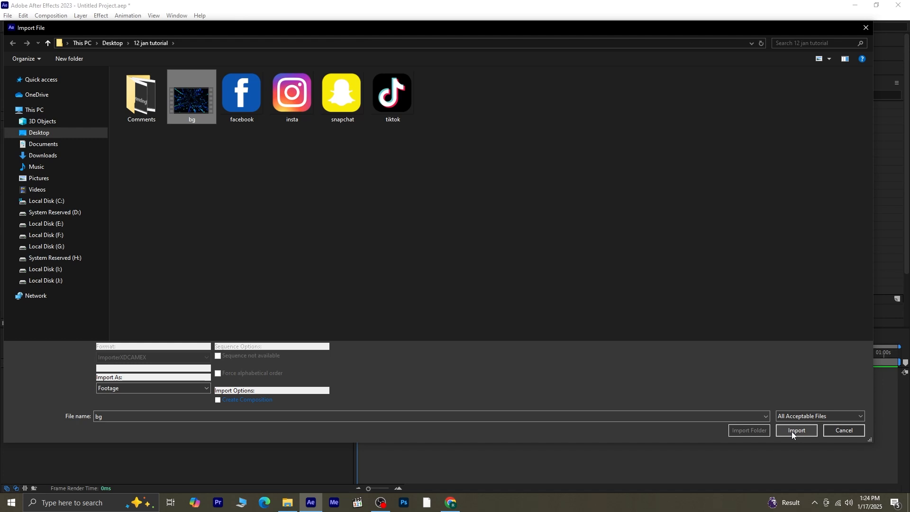
Import the bg video, add it to Comp 1's timeline and preview its playback.
click(792, 431)
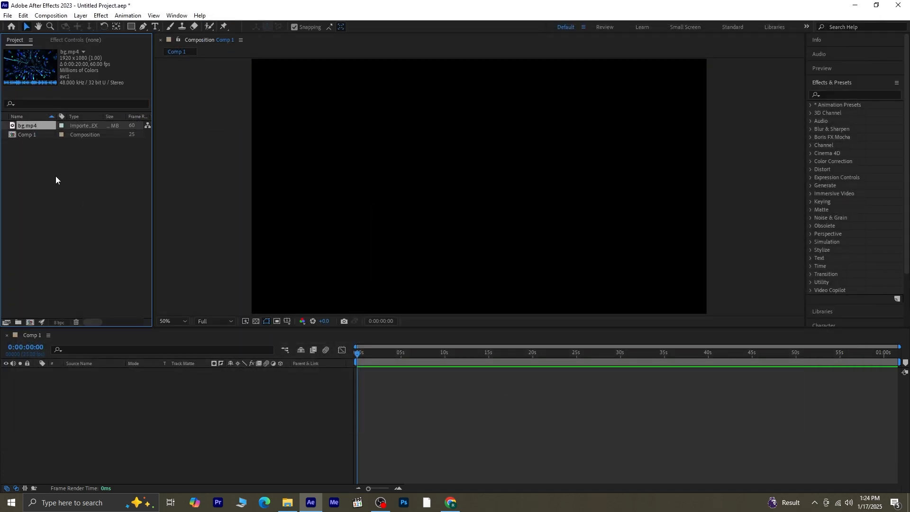
drag(47, 126, 91, 434)
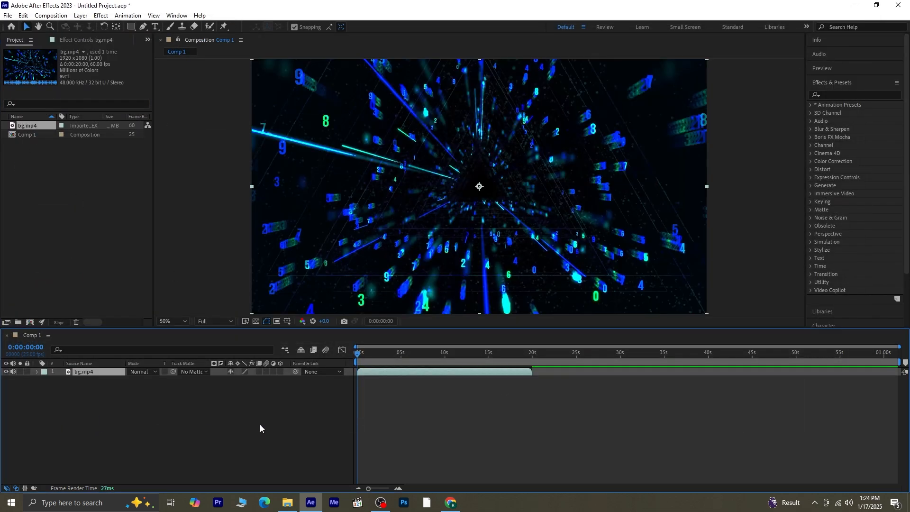
key(space)
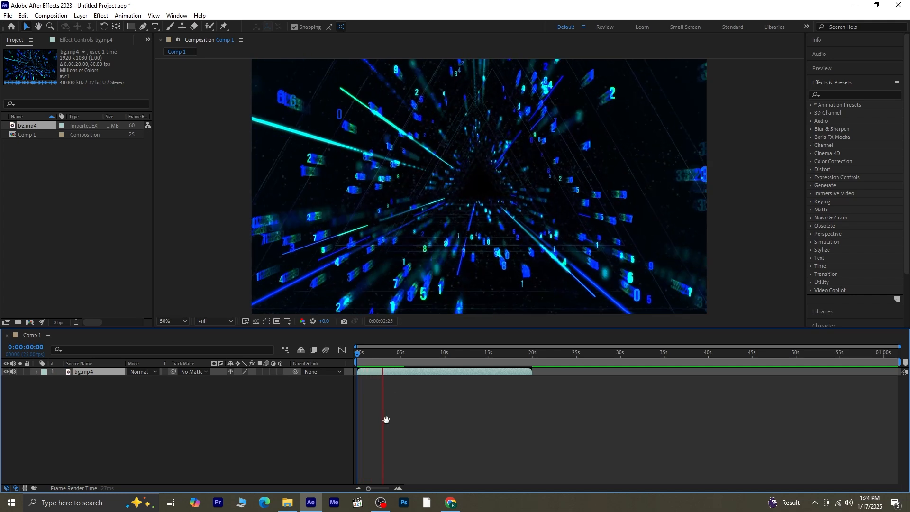
key(space)
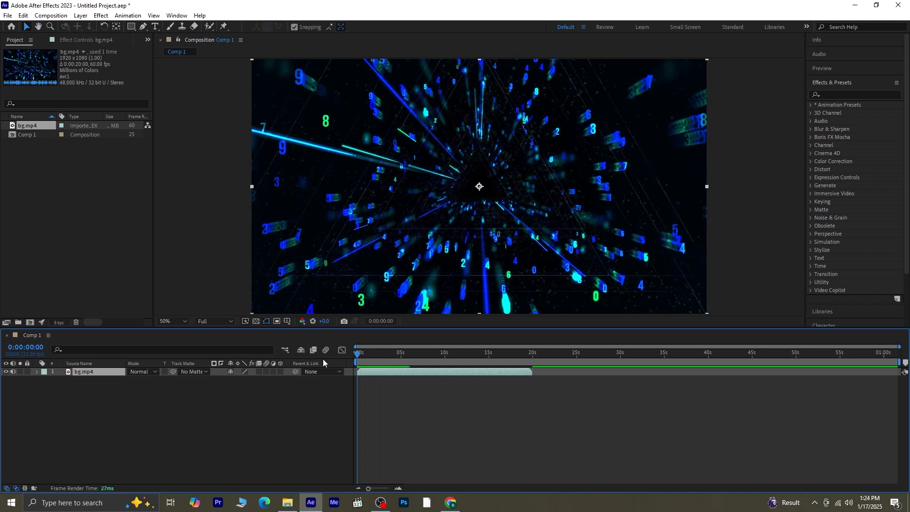
Import comment images 1 through 9 from the Comments folder into the project as separate footage items.
right_click(43, 179)
mouse_move(57, 227)
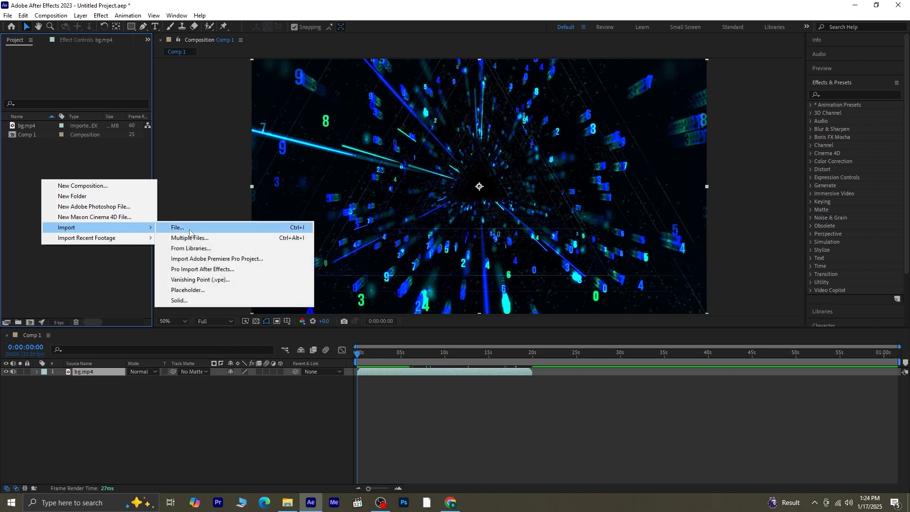
click(189, 226)
double_click(157, 107)
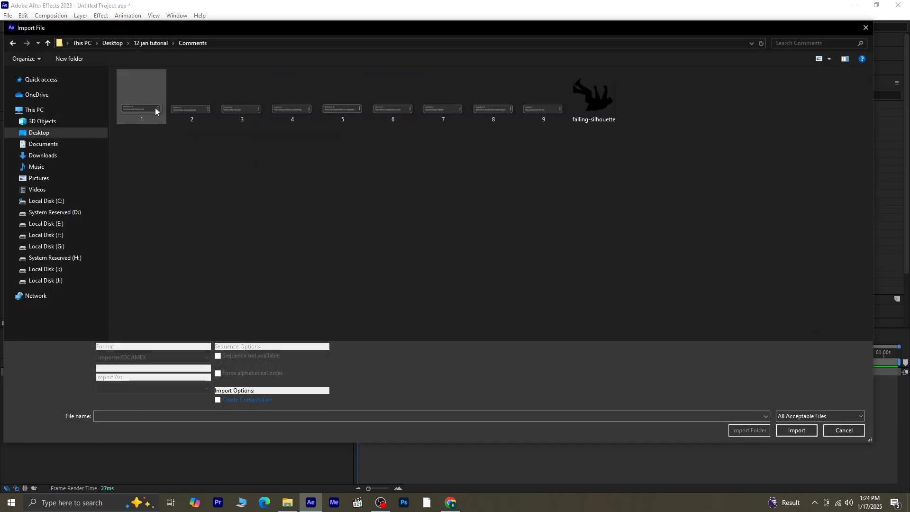
click(141, 112)
shift+click(538, 112)
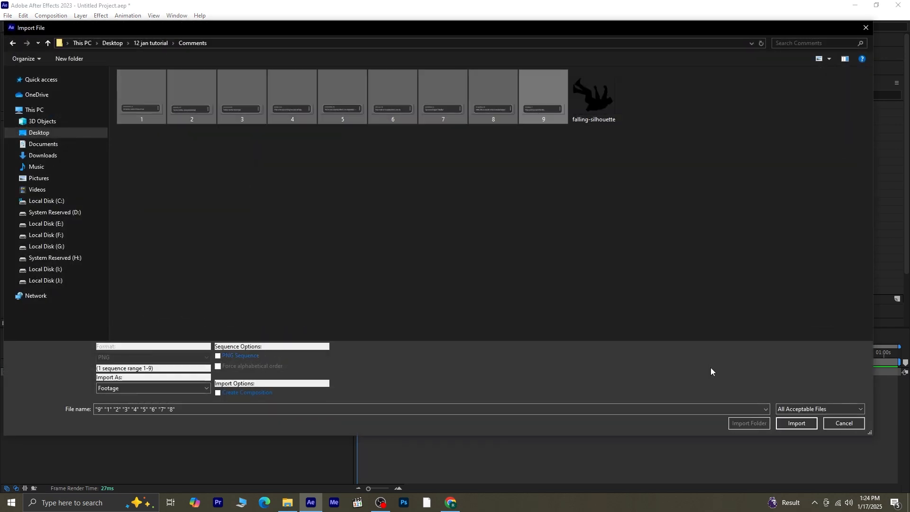
click(795, 424)
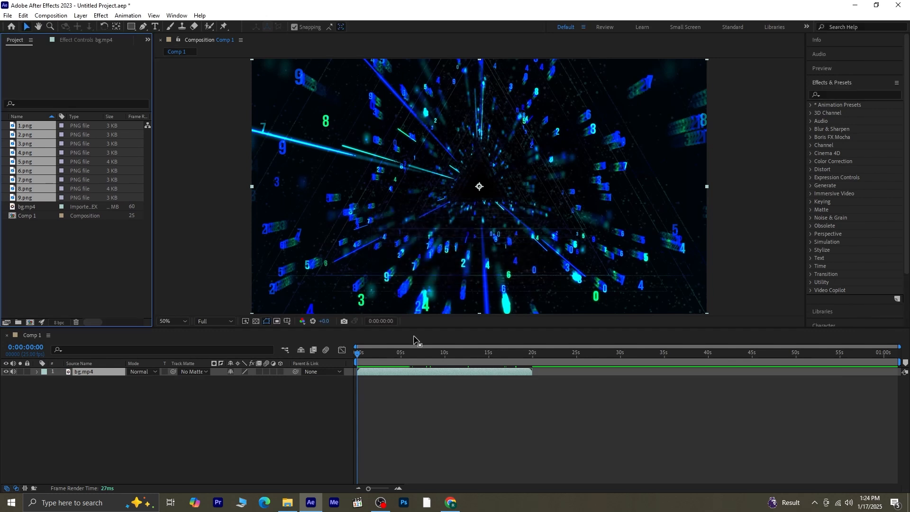
Add the nine comment images to Comp 1 above bg.mp4 and set their scale to 156%.
drag(30, 133, 91, 374)
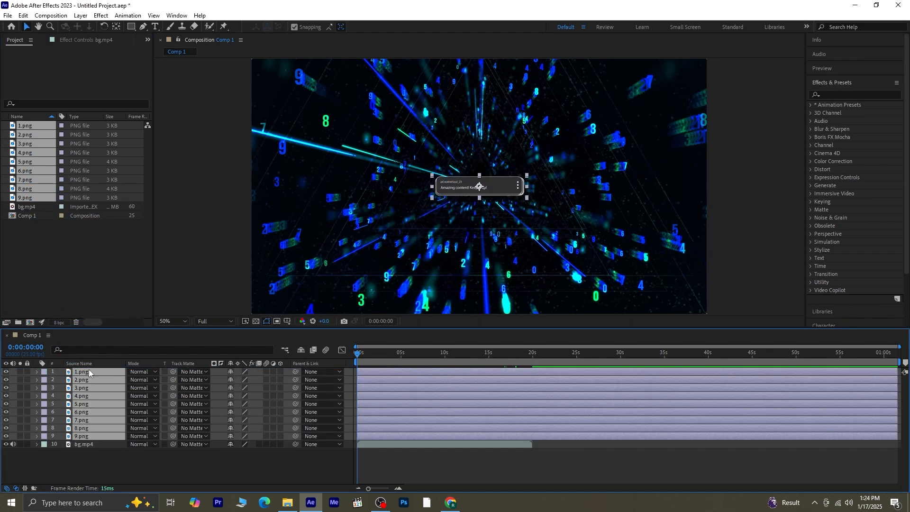
key(s)
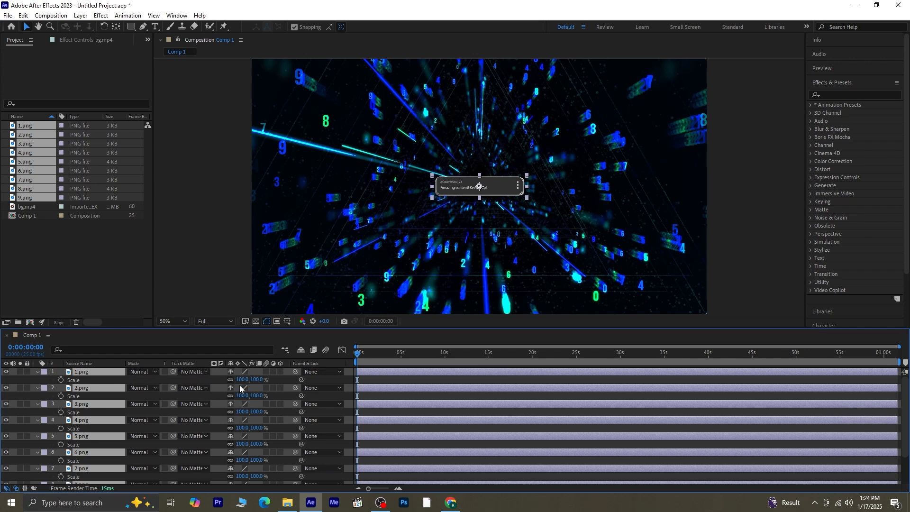
drag(258, 379, 294, 385)
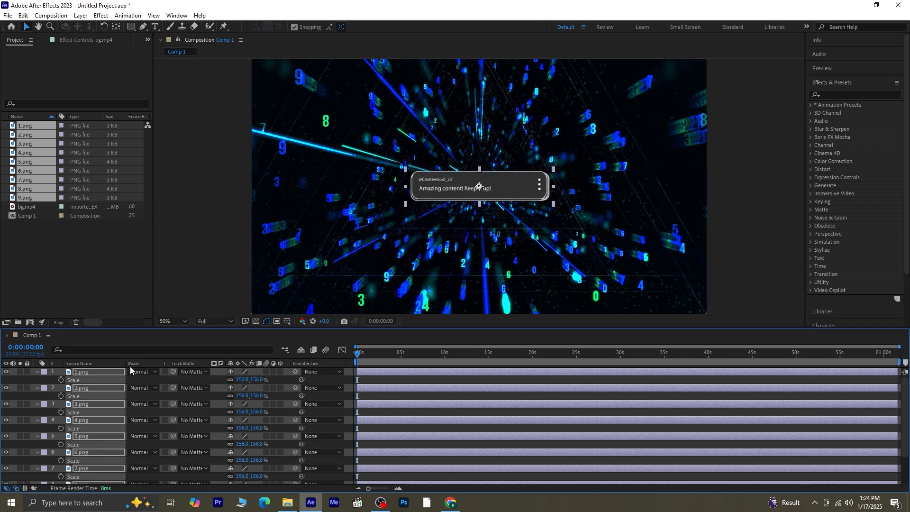
click(37, 372)
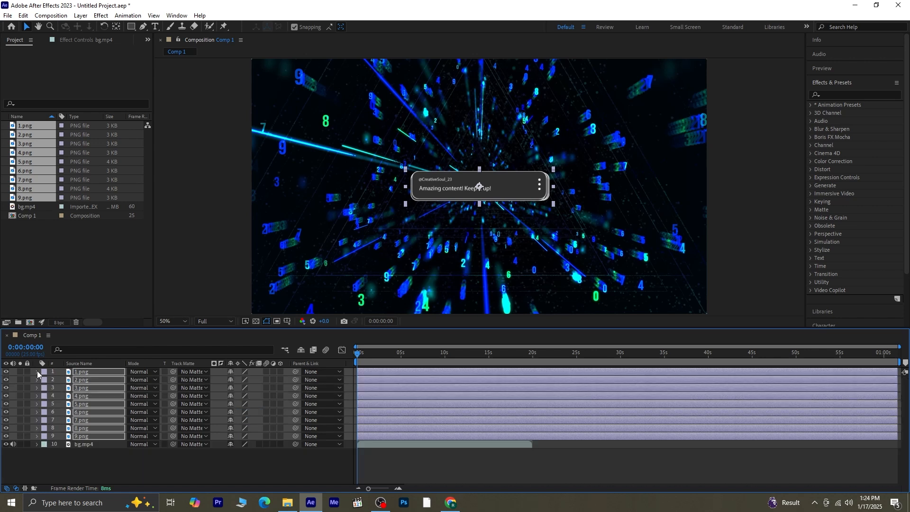
Spread comment images 1 to 6 out from the center, three along each side of the frame.
click(207, 463)
click(510, 201)
drag(509, 201, 348, 293)
drag(514, 176, 601, 86)
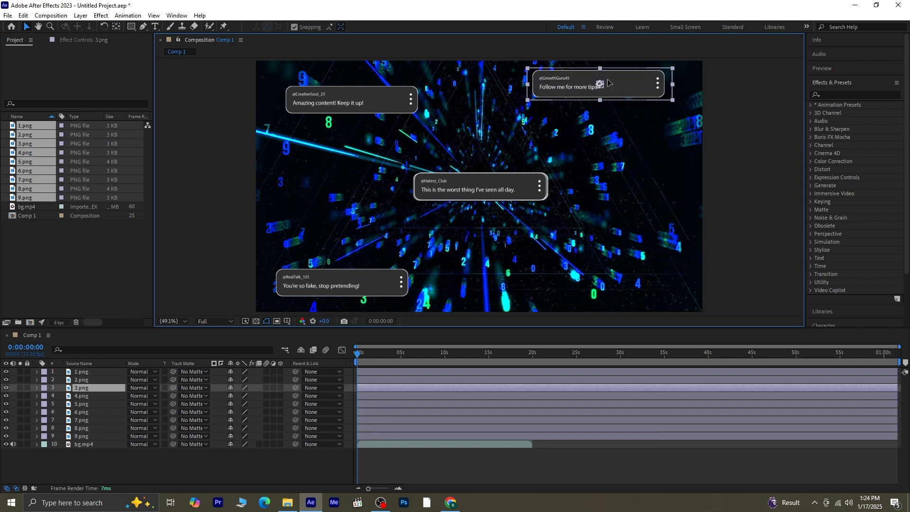
drag(481, 190, 332, 217)
drag(512, 178, 651, 135)
click(484, 207)
click(127, 461)
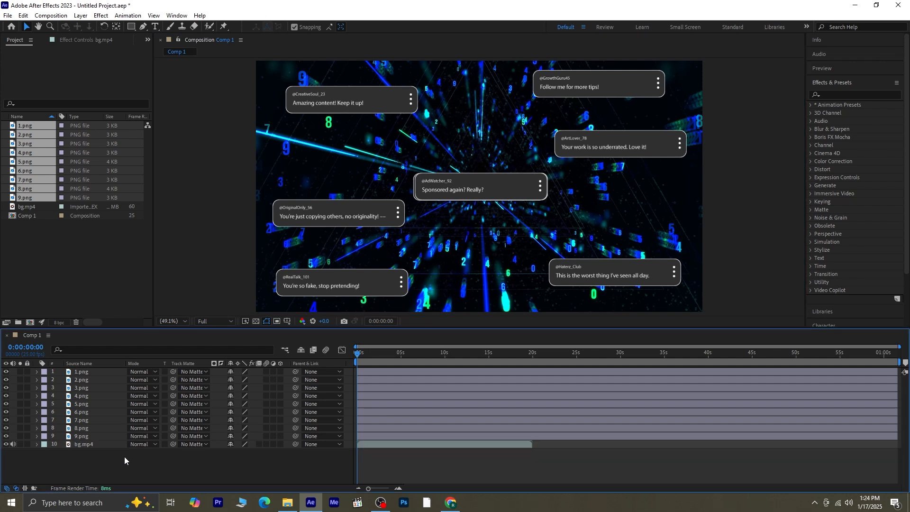
Move comment 7 to the frame's right side, comment 8 above center, and comment 1 nearer the upper-left corner.
drag(486, 184, 631, 221)
drag(514, 189, 462, 148)
drag(377, 110, 368, 92)
drag(423, 129, 441, 114)
Fine-tune the comment positions, shifting 9 slightly right, 4 to the lower middle, and 7 into the gap on the right.
drag(354, 209, 352, 201)
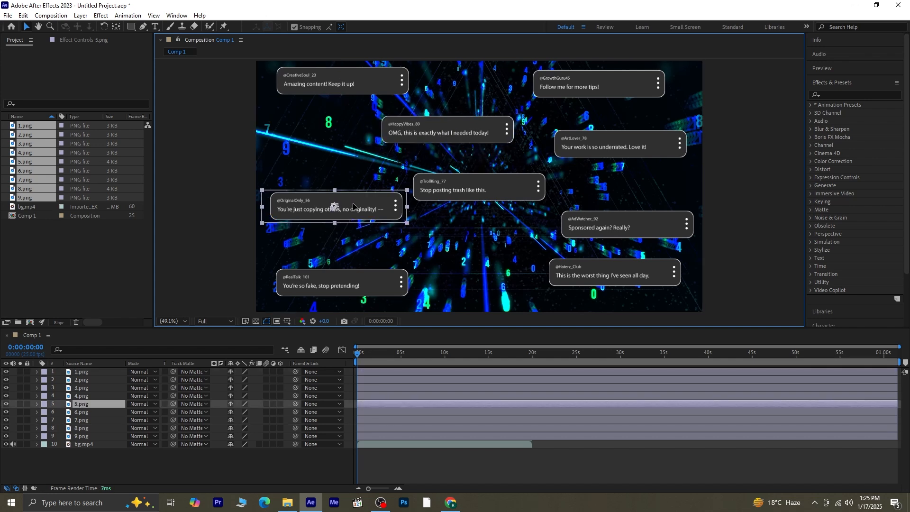
drag(451, 199, 473, 199)
mouse_move(350, 272)
mouse_down()
mouse_move(346, 283)
mouse_move(348, 274)
mouse_up()
drag(602, 240, 509, 249)
drag(648, 285, 576, 308)
click(611, 239)
drag(611, 239, 658, 238)
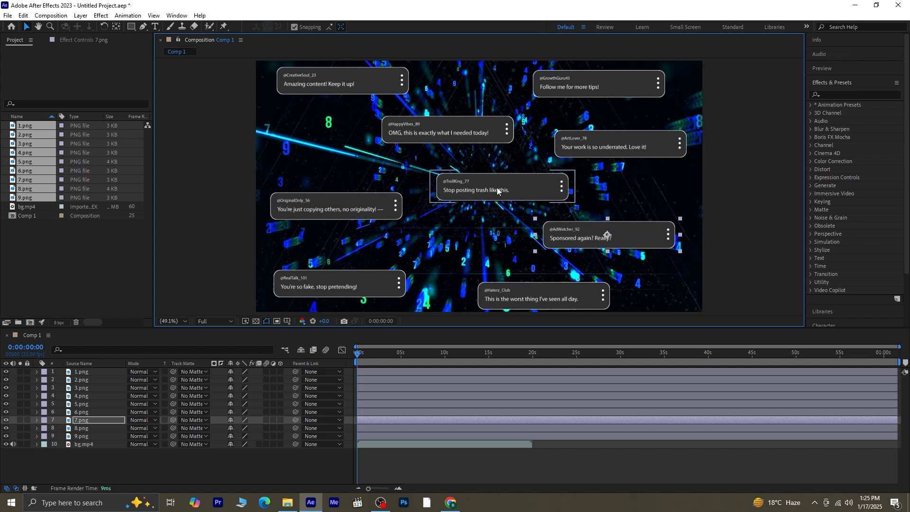
Duplicate the nine comment image layers and move the copies up into the empty area above the composition frame.
click(163, 463)
scroll(502, 223, down, 2)
scroll(503, 222, up, 2)
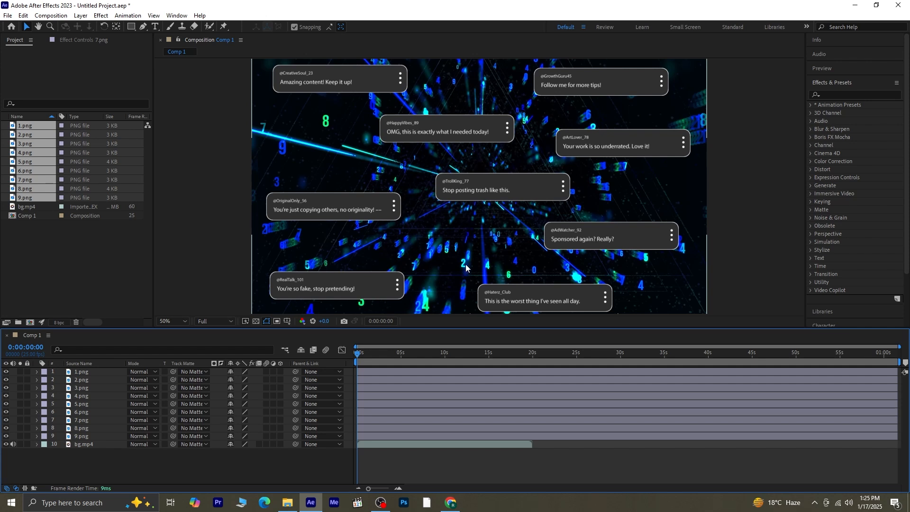
scroll(480, 170, down, 2)
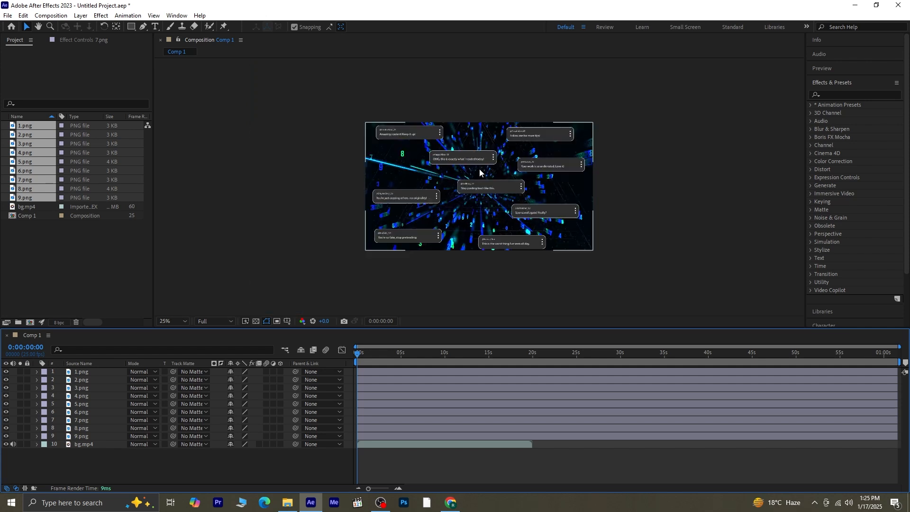
click(101, 434)
shift+click(111, 372)
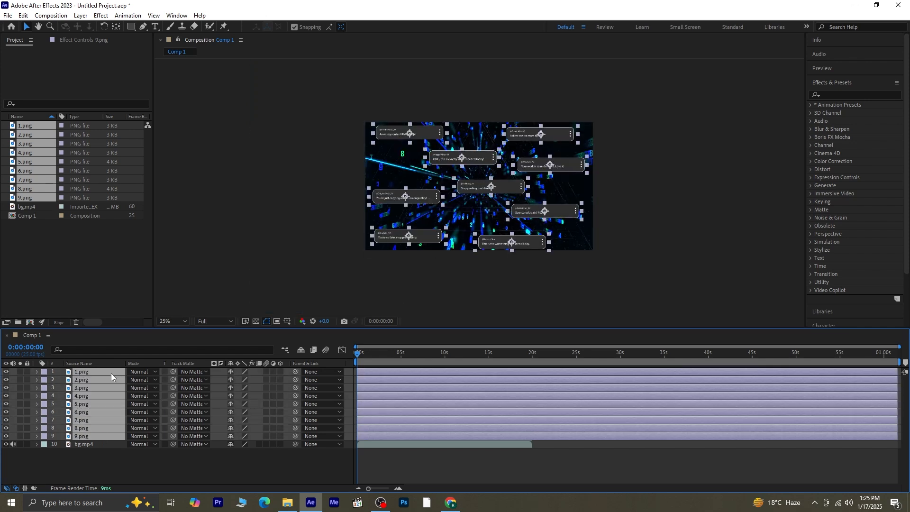
key(ctrl+d)
drag(96, 467, 101, 377)
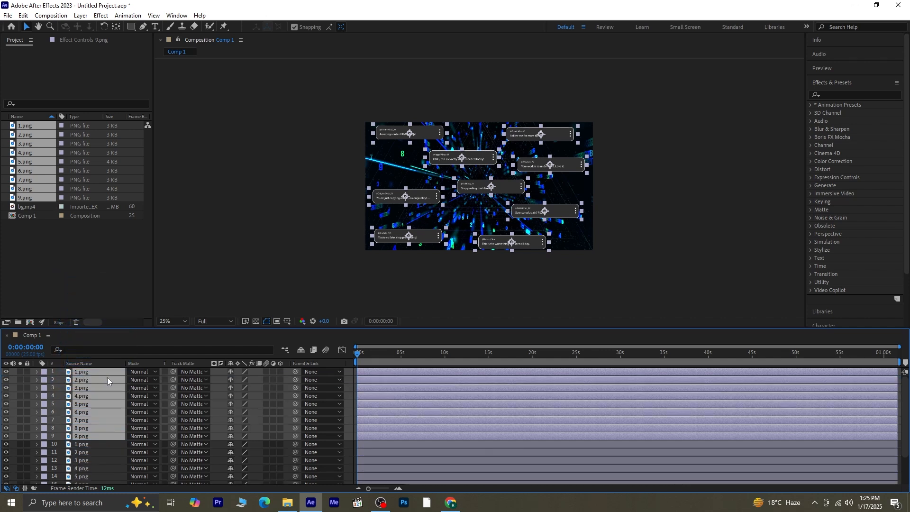
drag(479, 191, 489, 54)
click(640, 196)
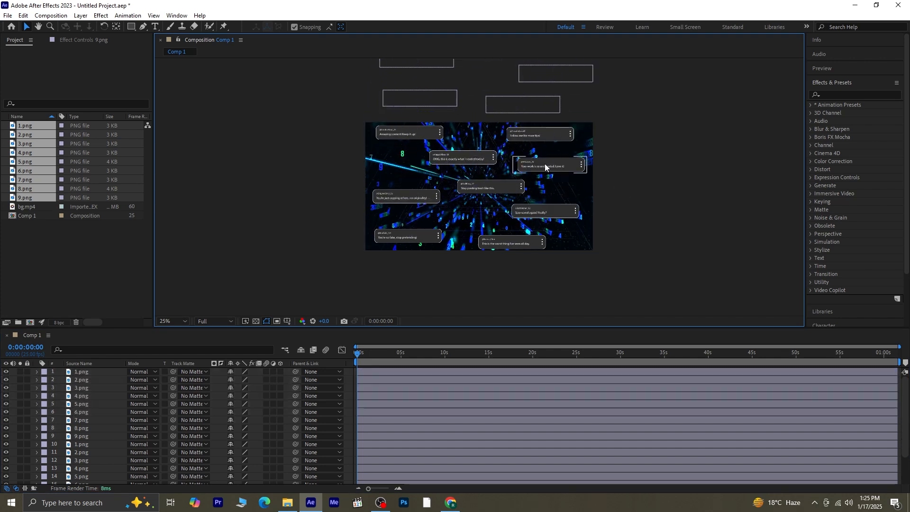
Shift the duplicated comments above the frame closer together into a staggered two-column arrangement.
scroll(494, 227, up, 5)
mouse_move(494, 227)
mouse_down()
mouse_move(514, 227)
mouse_move(481, 231)
mouse_up()
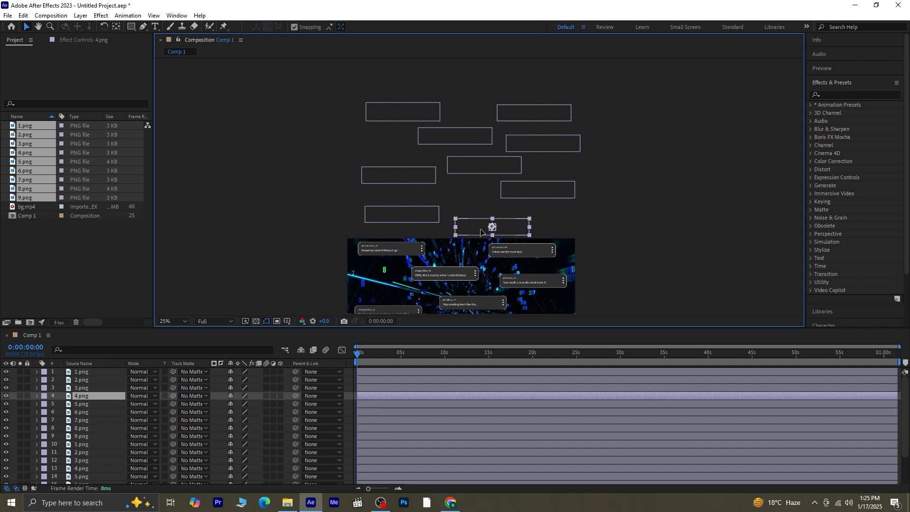
drag(414, 215, 422, 208)
drag(531, 192, 512, 201)
drag(488, 164, 506, 169)
drag(461, 144, 432, 153)
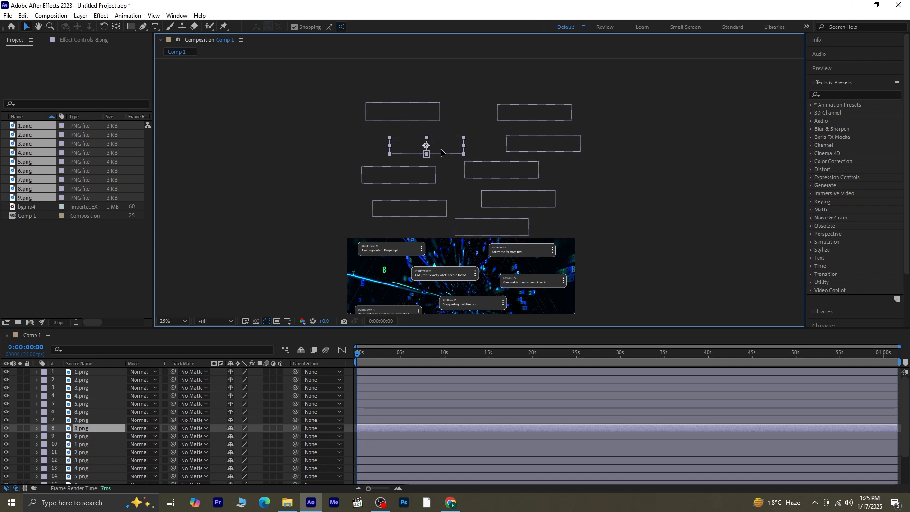
drag(520, 121, 483, 123)
drag(551, 149, 530, 148)
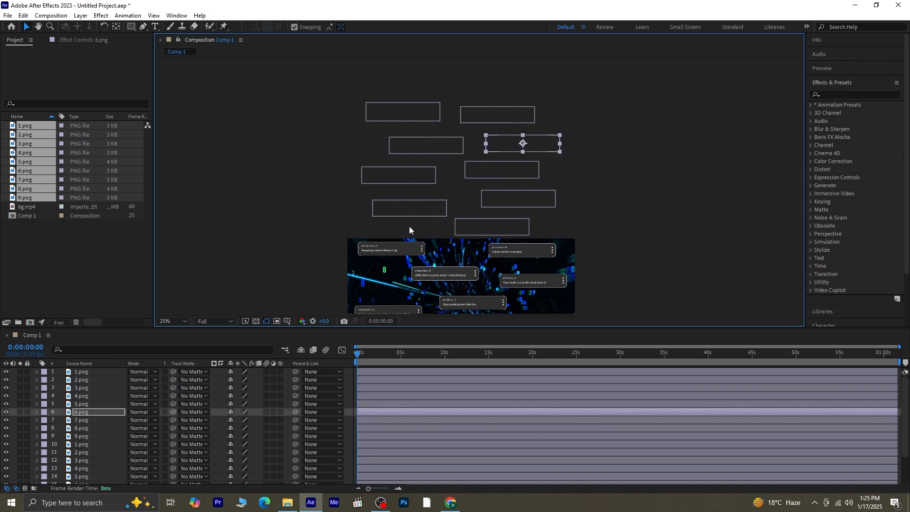
Rotate the duplicated 6.png slightly clockwise and the duplicated 1.png slightly counterclockwise above the frame.
scroll(449, 238, down, 2)
scroll(449, 238, up, 2)
drag(491, 262, 458, 177)
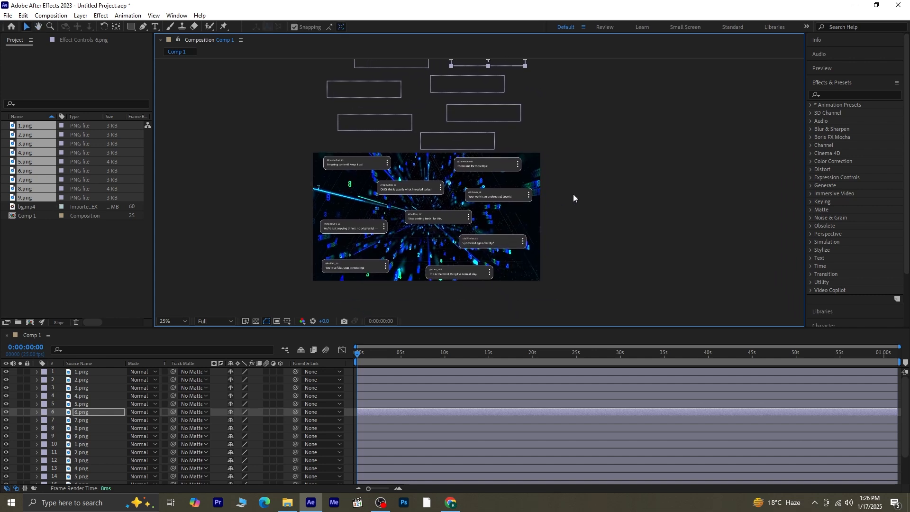
click(106, 27)
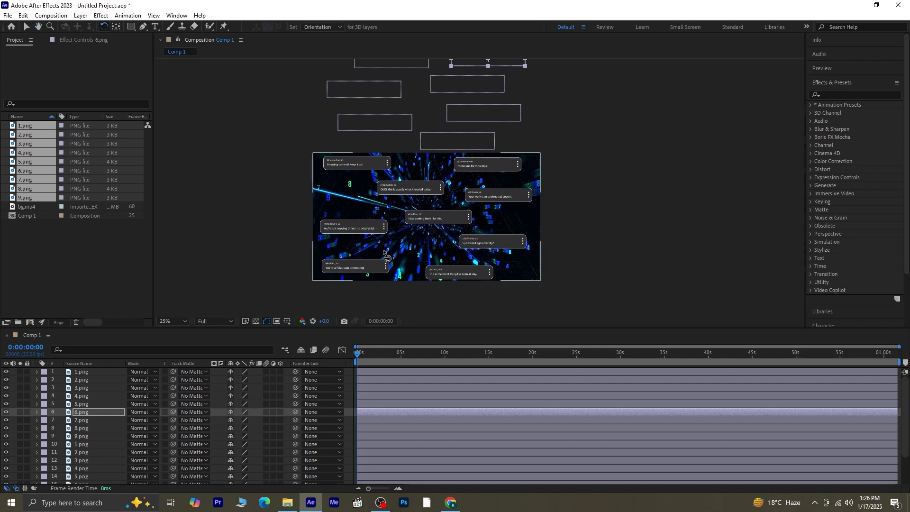
drag(456, 110, 459, 152)
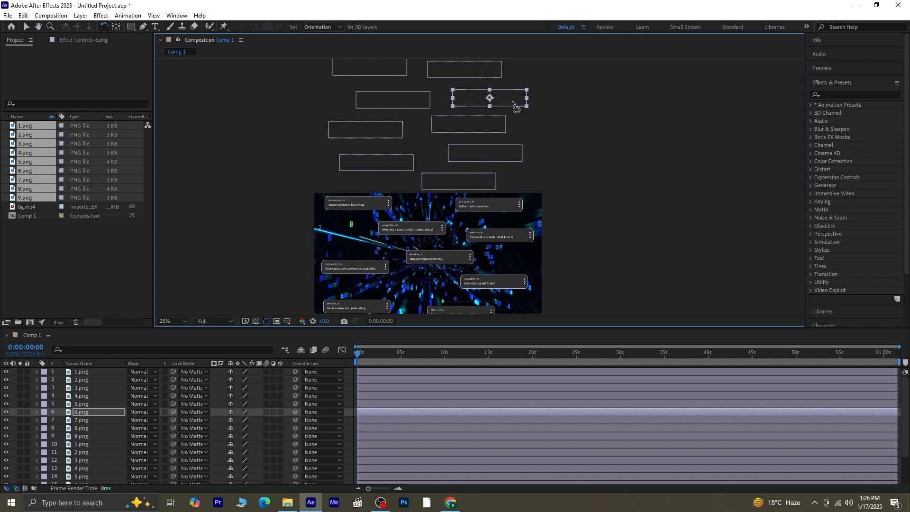
drag(514, 104, 514, 106)
drag(432, 121, 430, 135)
click(396, 87)
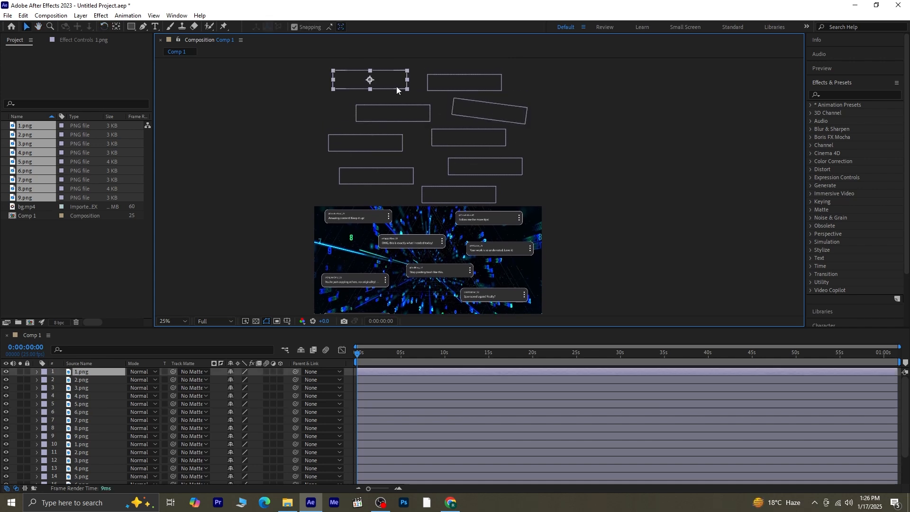
drag(406, 90, 407, 85)
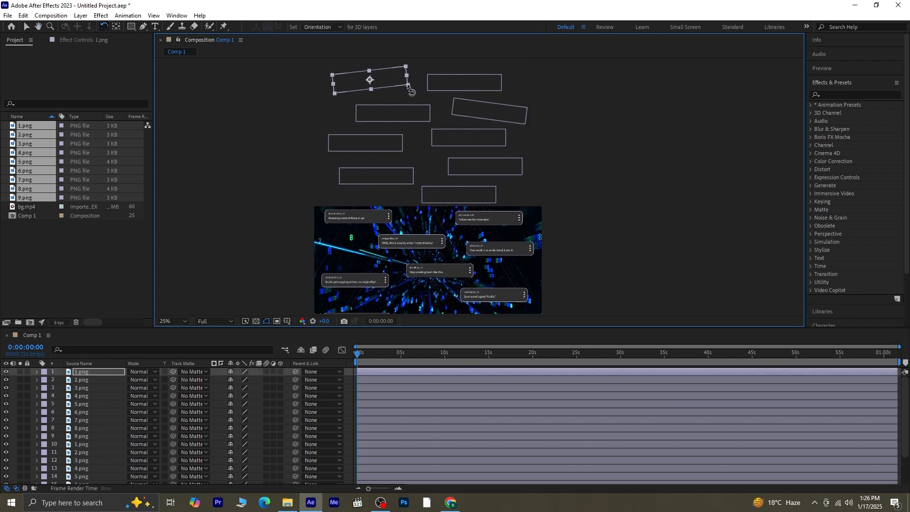
Tilt the duplicated 3.png slightly clockwise and the duplicated 8.png slightly counterclockwise.
click(441, 78)
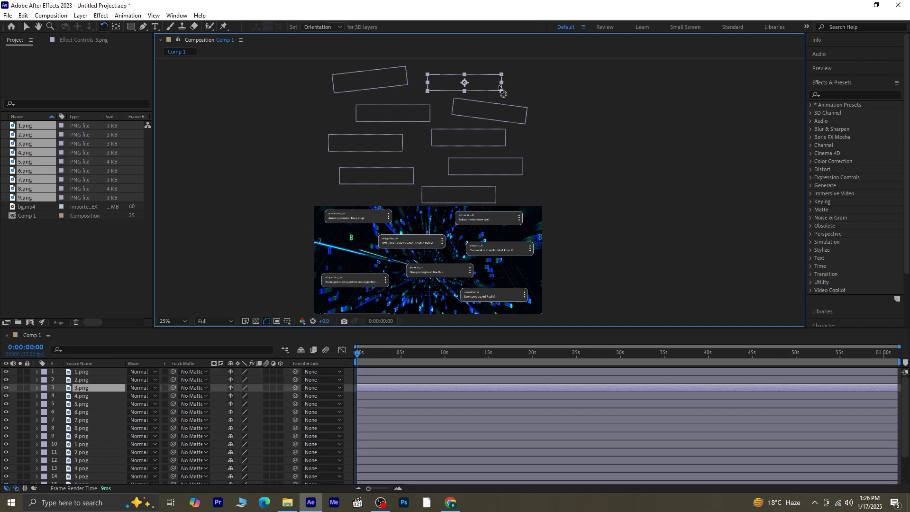
drag(500, 88, 501, 91)
key(v)
click(407, 117)
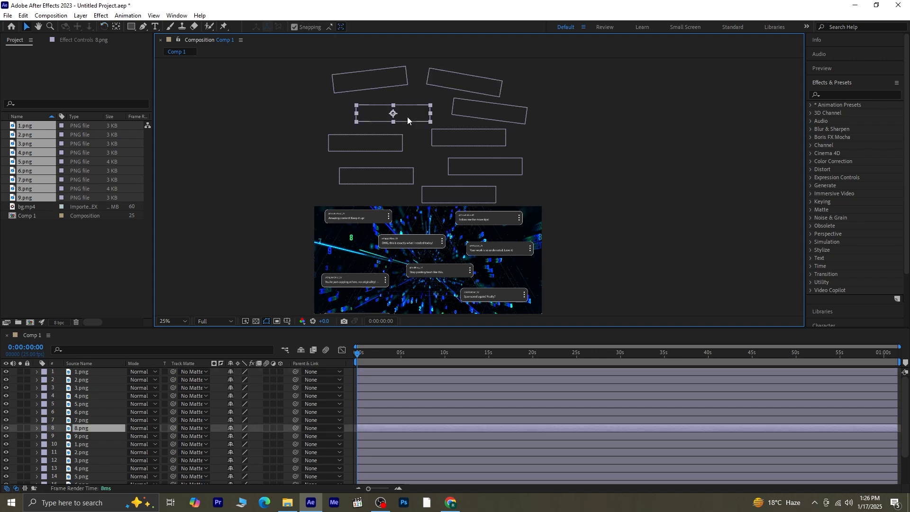
key(w)
drag(419, 128, 418, 126)
Tilt the duplicated 5.png slightly clockwise and the duplicated 9.png slightly counterclockwise.
click(399, 148)
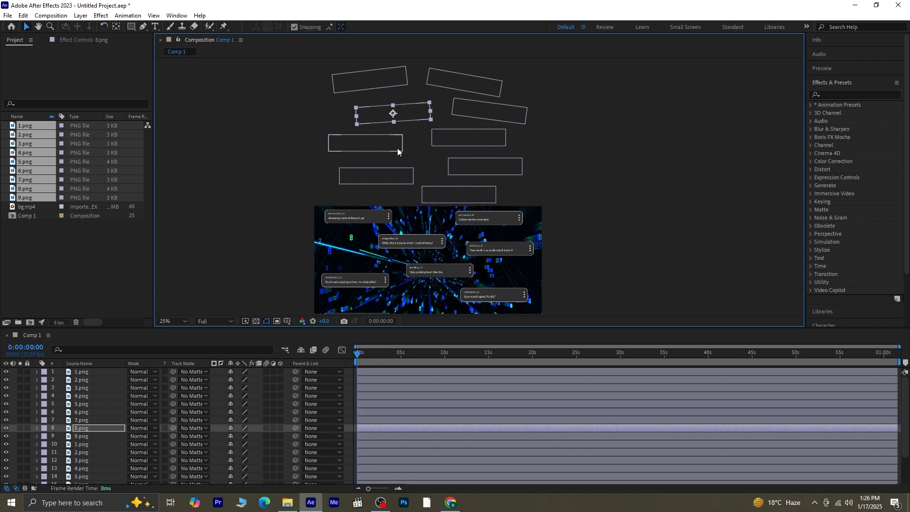
key(v)
key(w)
drag(399, 151, 404, 152)
click(460, 137)
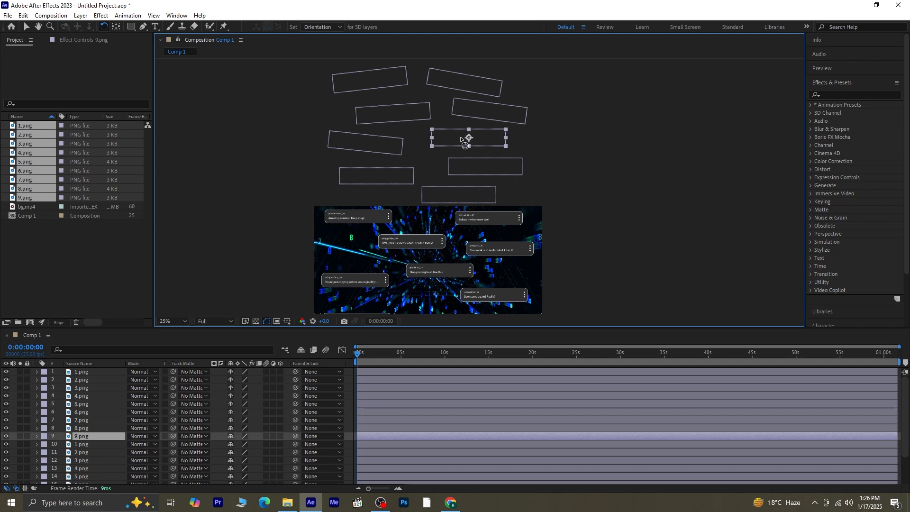
drag(446, 141, 446, 145)
Tilt the duplicated 7.png and 4.png slightly clockwise and the lower-left duplicate, 2.png, counterclockwise.
click(454, 171)
drag(505, 172, 506, 175)
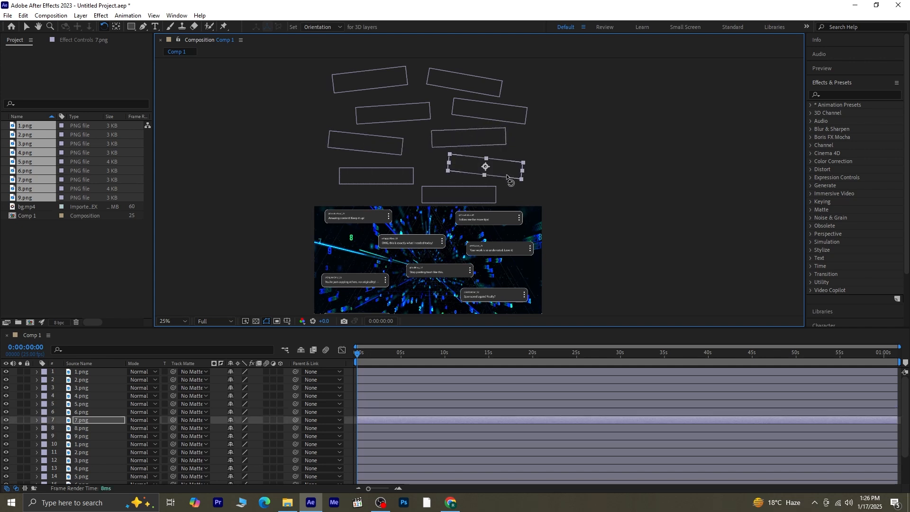
click(399, 184)
drag(399, 184, 423, 199)
click(458, 197)
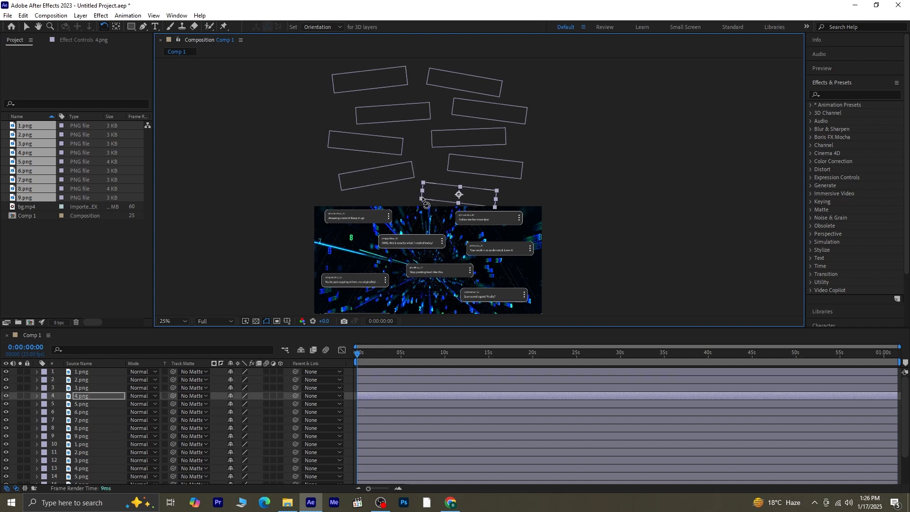
Tilt the comment at the frame's upper right clockwise, and the upper-left comment and 8.png counterclockwise.
click(484, 221)
drag(522, 222, 520, 228)
click(369, 223)
drag(389, 229, 440, 187)
key(space)
click(436, 191)
key(w)
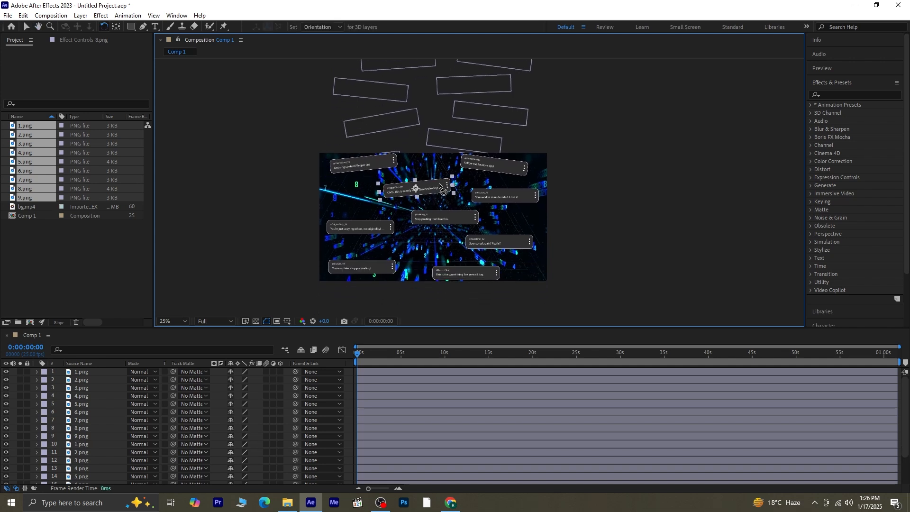
Tilt 6.png, 9.png and the two comments at the frame's lower right slightly clockwise, and 5.png counterclockwise.
drag(517, 201, 527, 209)
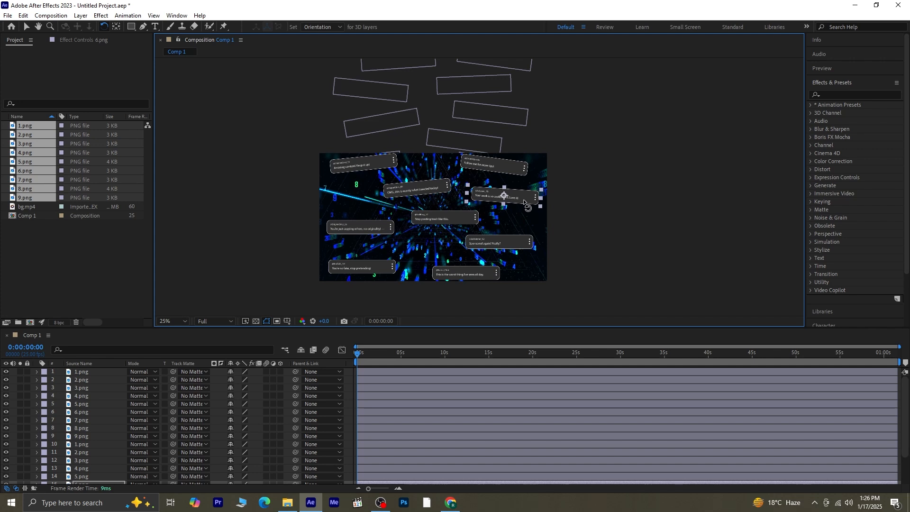
drag(473, 221, 474, 226)
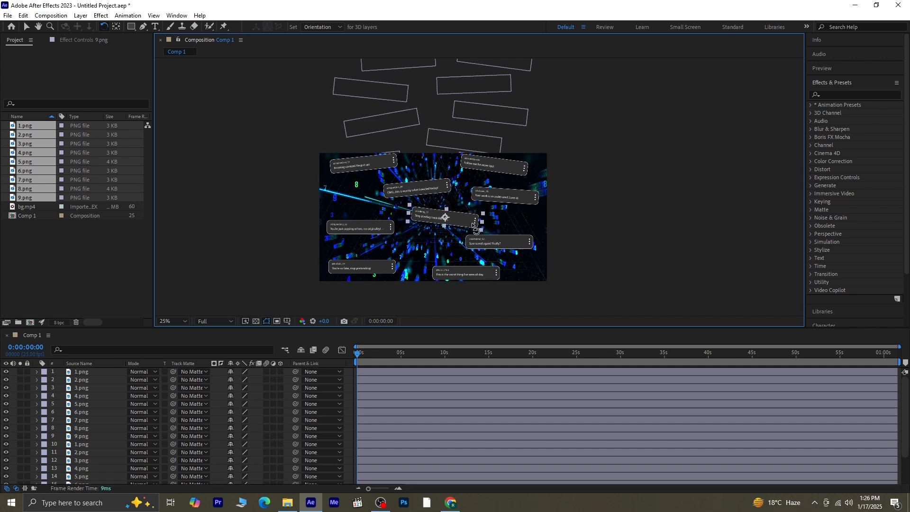
drag(376, 229, 378, 227)
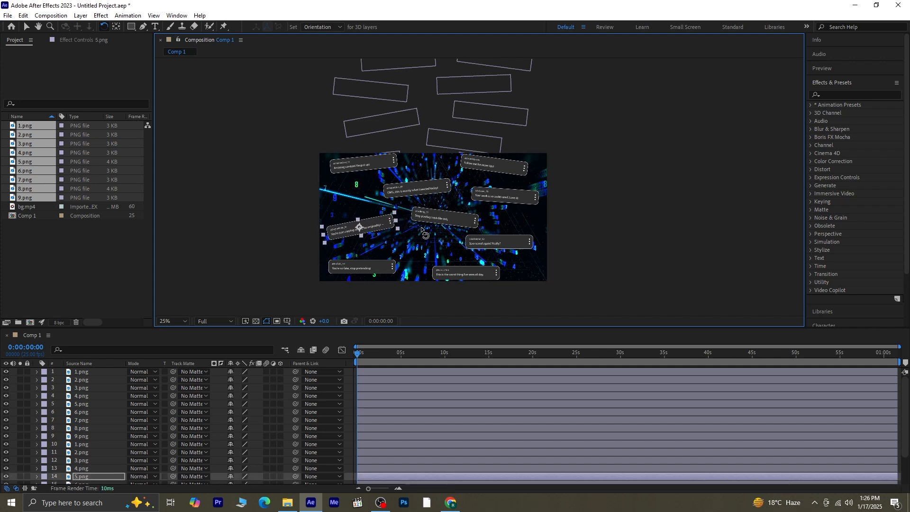
drag(533, 247, 491, 263)
Shift 2.png at the frame's lower left slightly inward and upward, and tilt it counterclockwise.
key(v)
click(387, 269)
key(w)
drag(394, 267, 395, 263)
key(v)
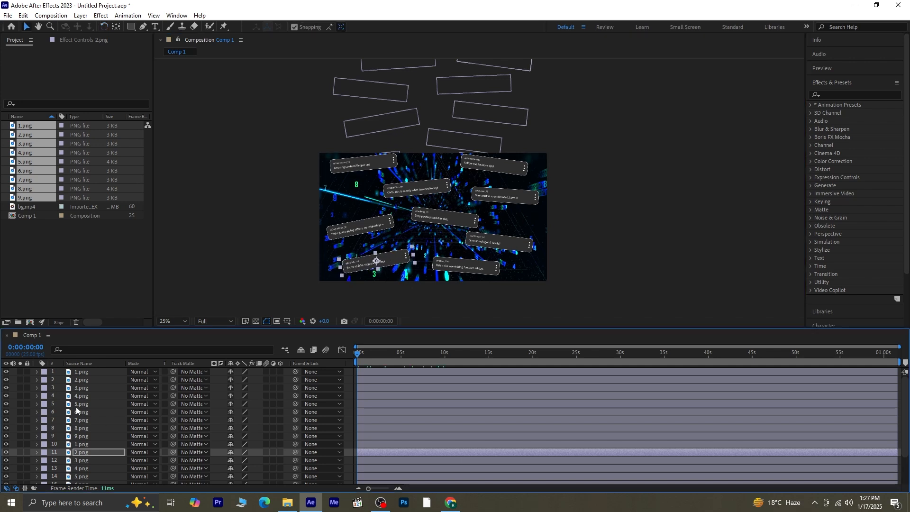
Add a null object and move it to the top of the layer stack.
click(78, 16)
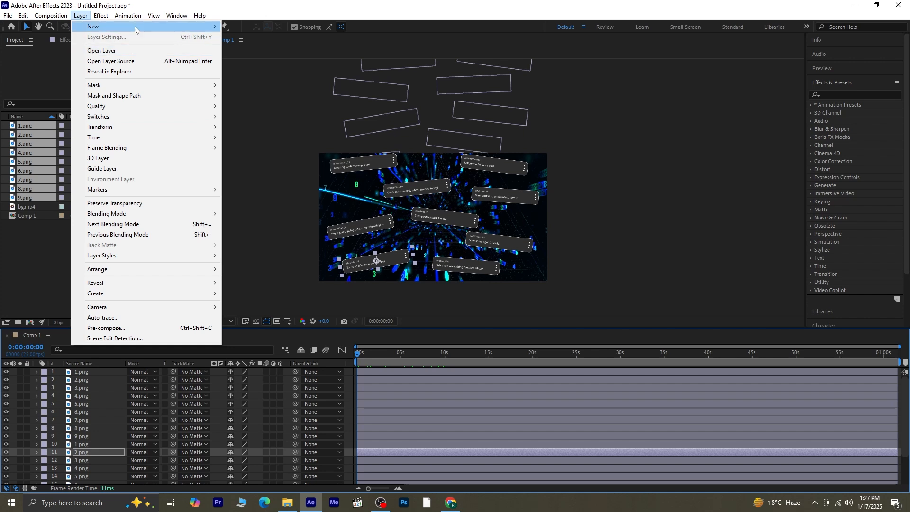
mouse_move(184, 29)
click(255, 68)
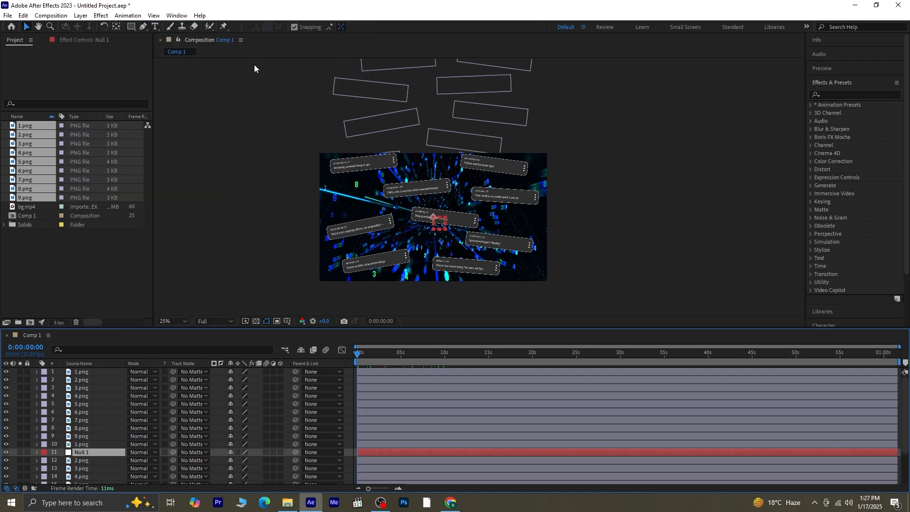
drag(103, 451, 103, 368)
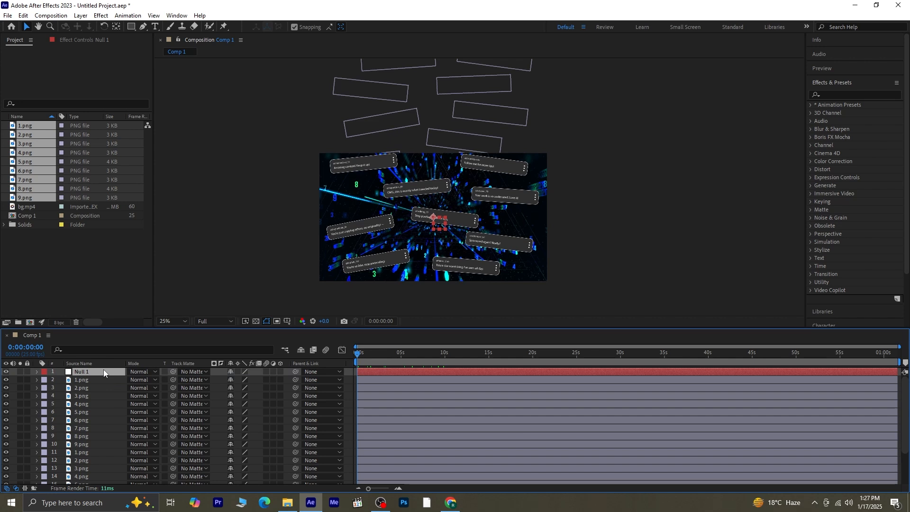
Parent all the comment image layers, from the first 1.png to the last 9.png, to Null 1.
click(102, 381)
scroll(105, 398, down, 3)
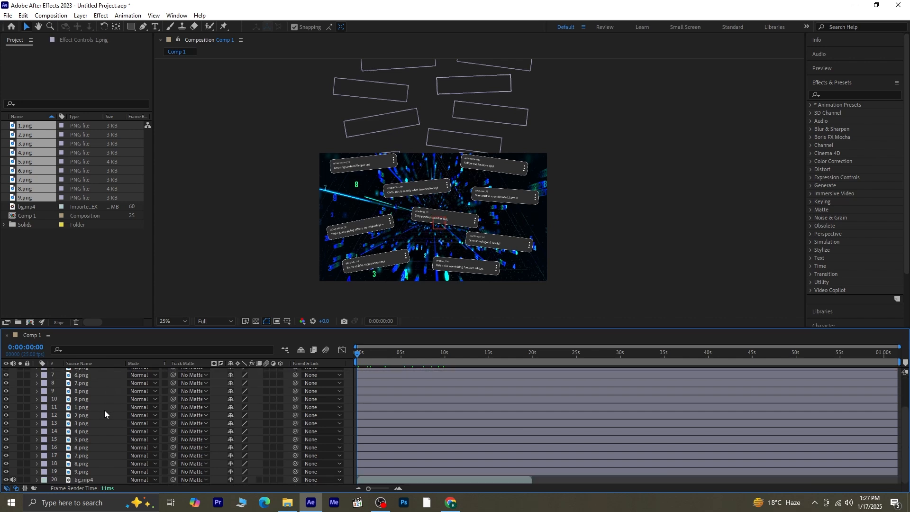
shift+click(96, 470)
scroll(166, 419, up, 3)
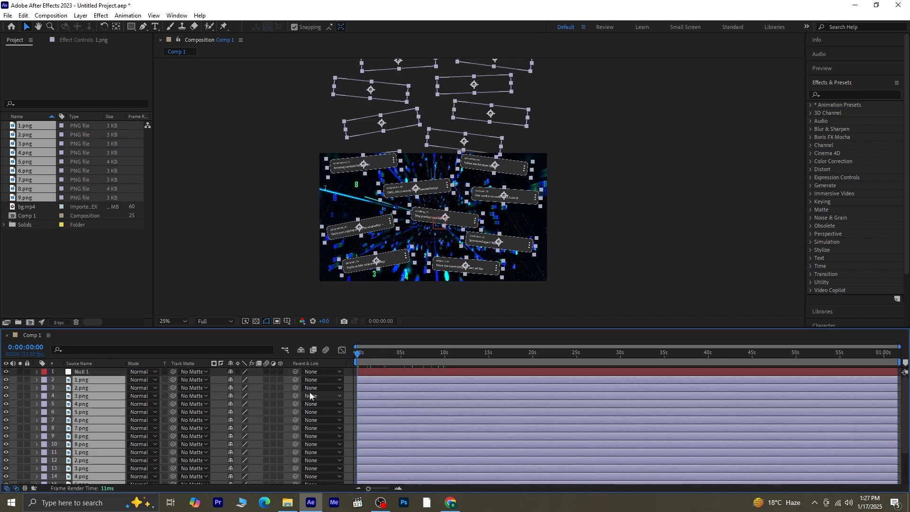
drag(230, 381, 97, 373)
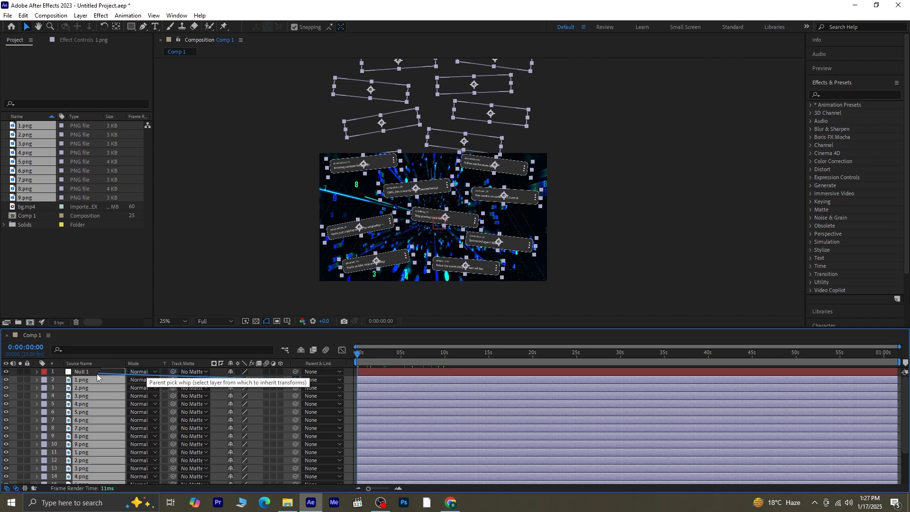
drag(97, 374, 70, 373)
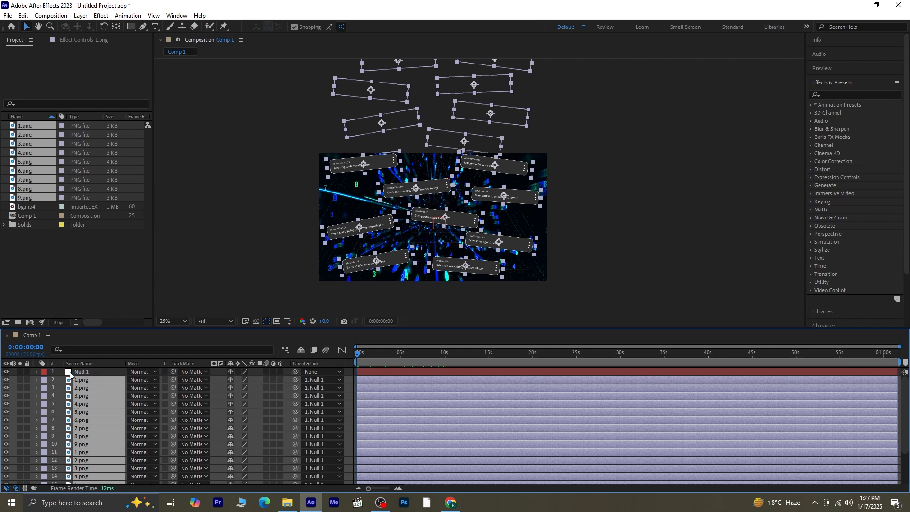
Add a Position keyframe to Null 1 at 0:00:02:00.
click(81, 373)
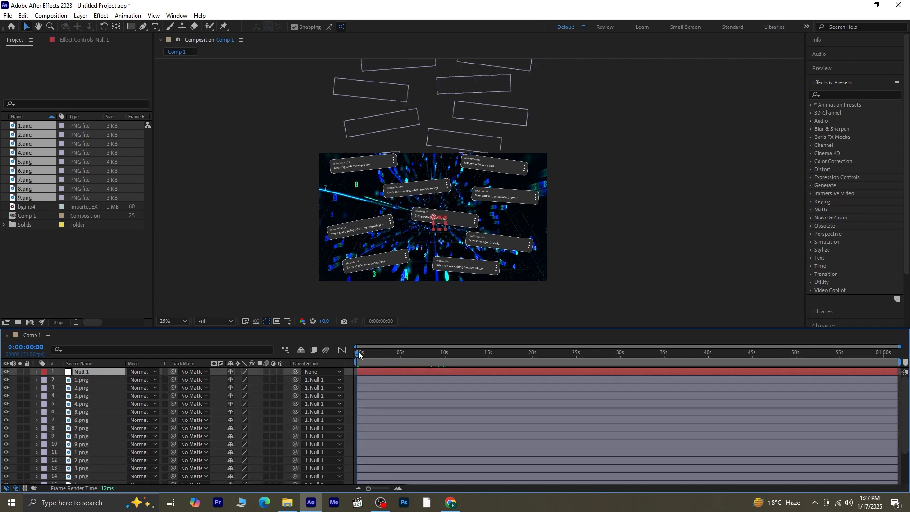
key(equal)
key(equal)
drag(359, 355, 429, 398)
key(Page_Up)
key(p)
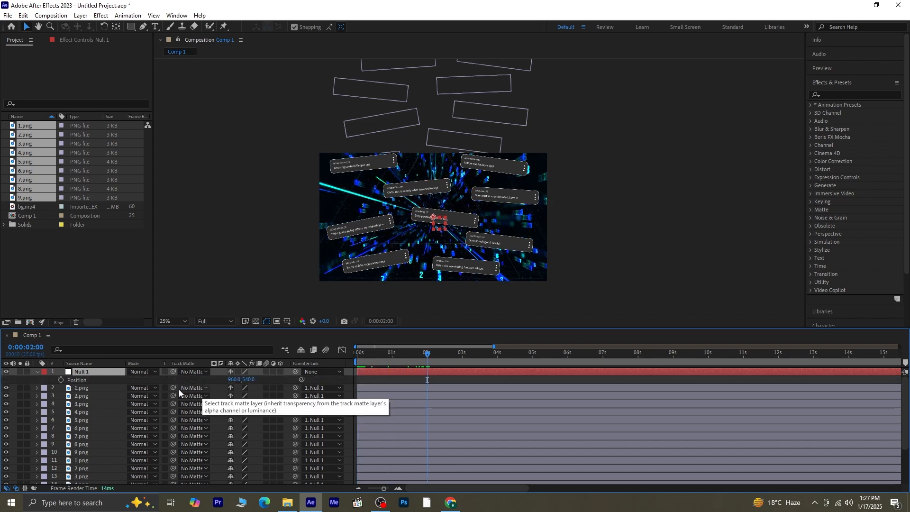
click(61, 379)
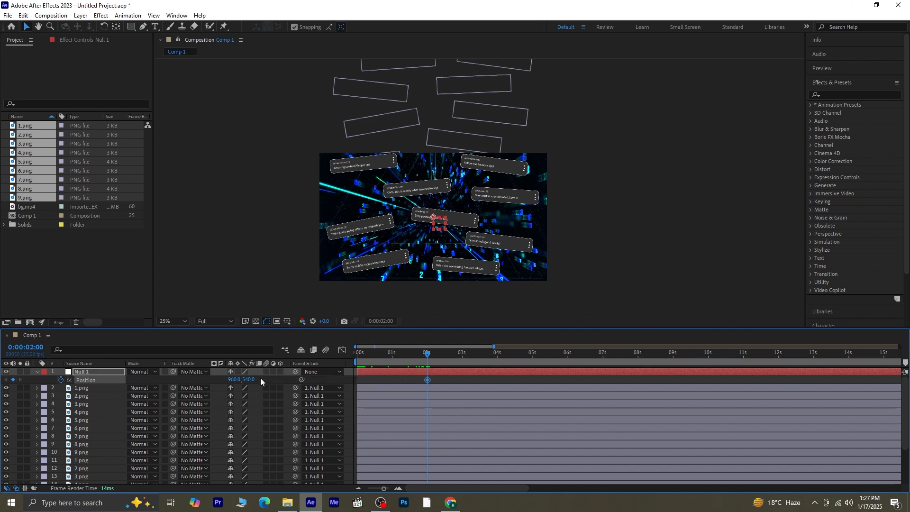
Set Null 1's Y position to 1704 at 0:00:00:00 and preview the falling comments.
key(Home)
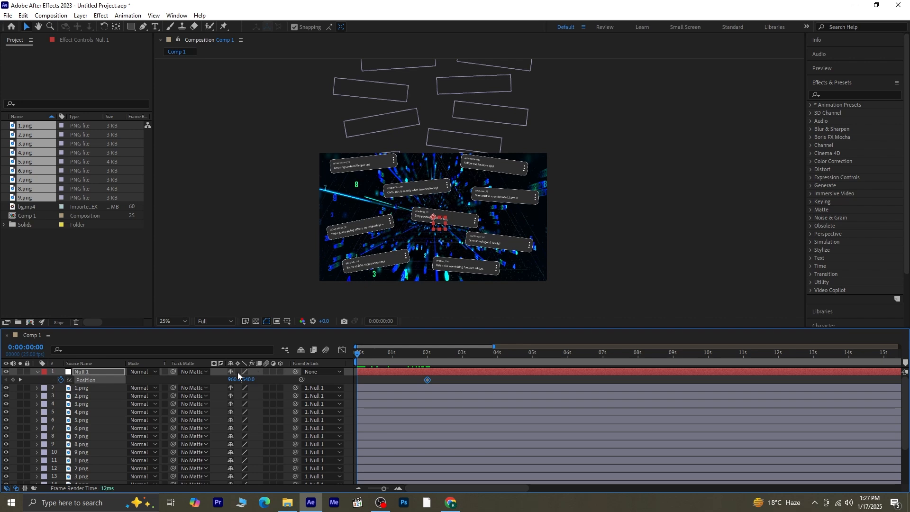
drag(251, 381, 825, 359)
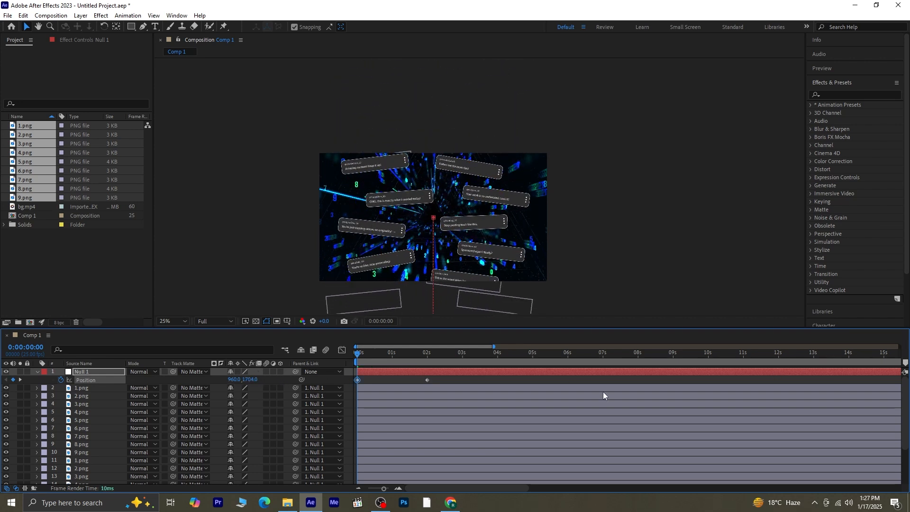
key(space)
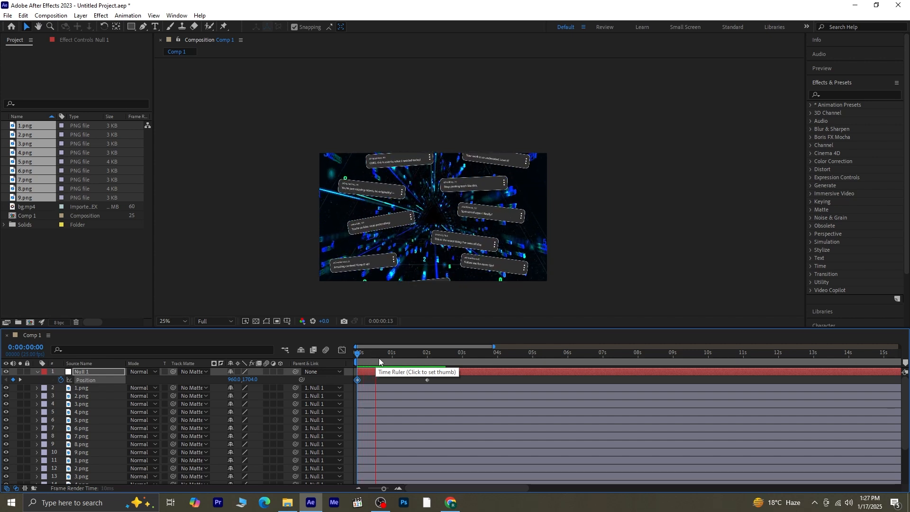
Set Null 1's Y position to -532 at 0:00:05:00 so the comments leave above the frame.
drag(442, 360, 535, 391)
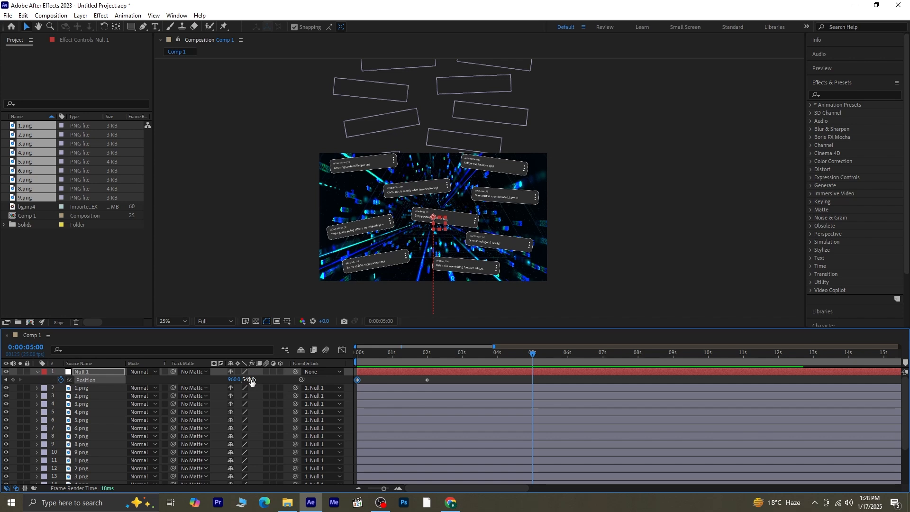
drag(250, 380, 517, 372)
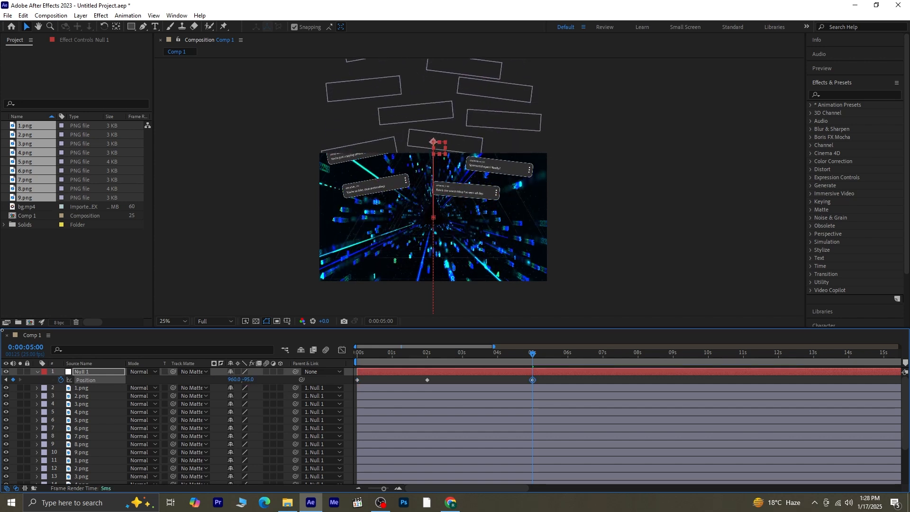
drag(247, 382, 55, 366)
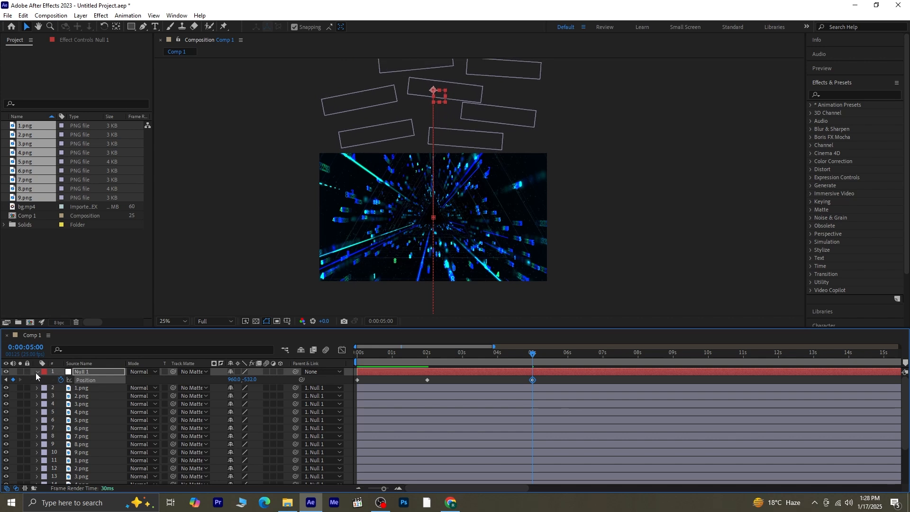
click(37, 373)
Import falling-silhouette.png and place it in the composition directly below Null 1.
right_click(85, 248)
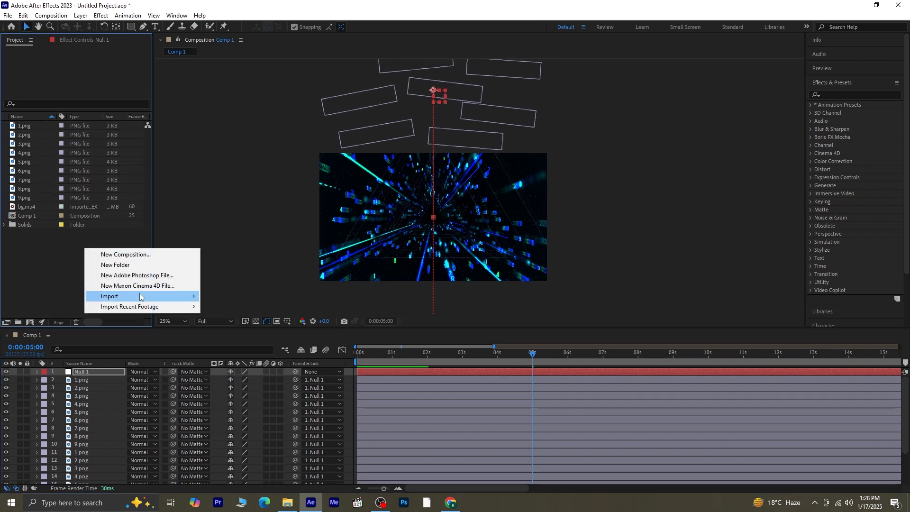
mouse_move(140, 296)
click(235, 294)
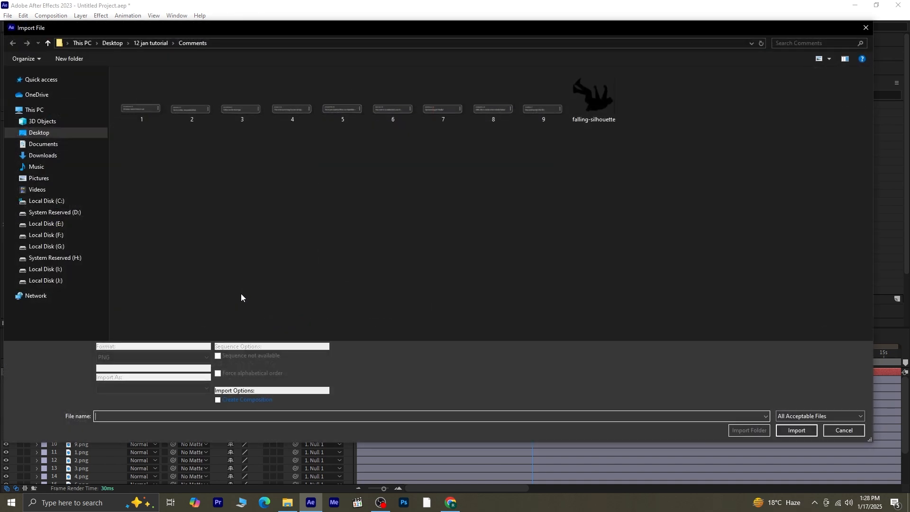
click(611, 115)
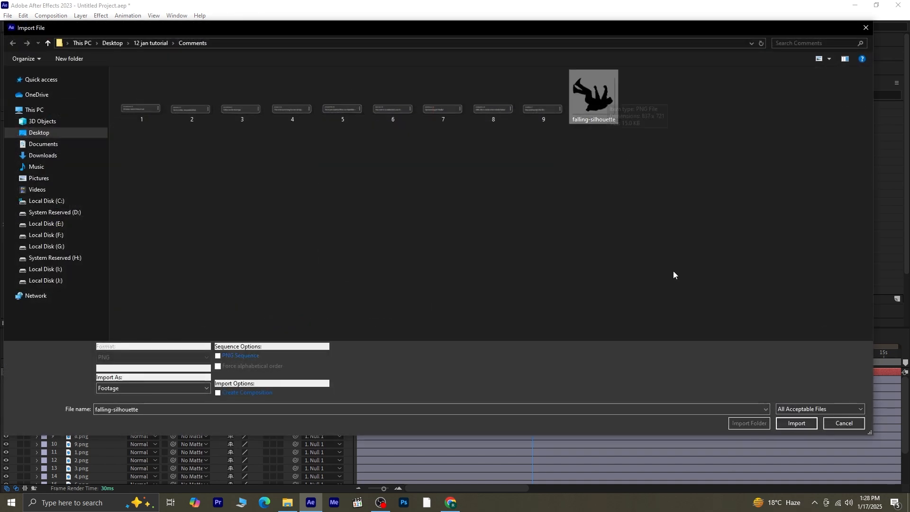
click(792, 422)
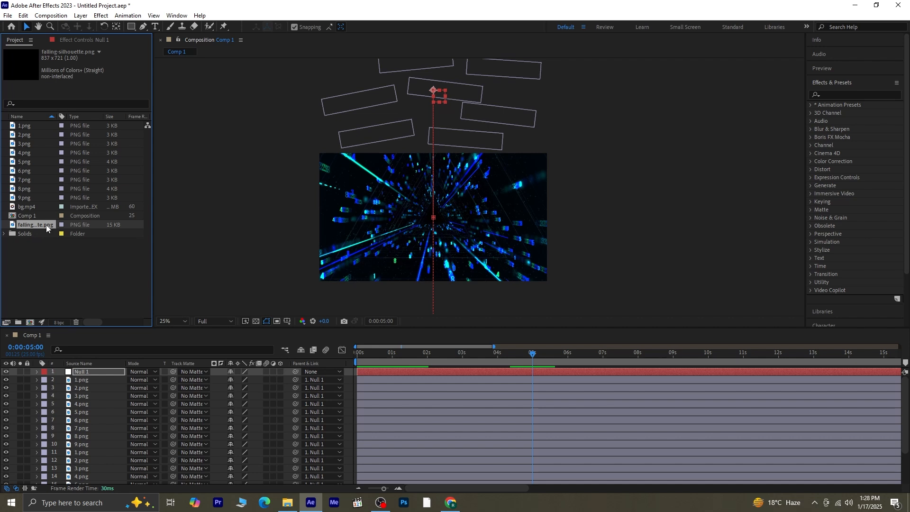
drag(44, 225, 83, 376)
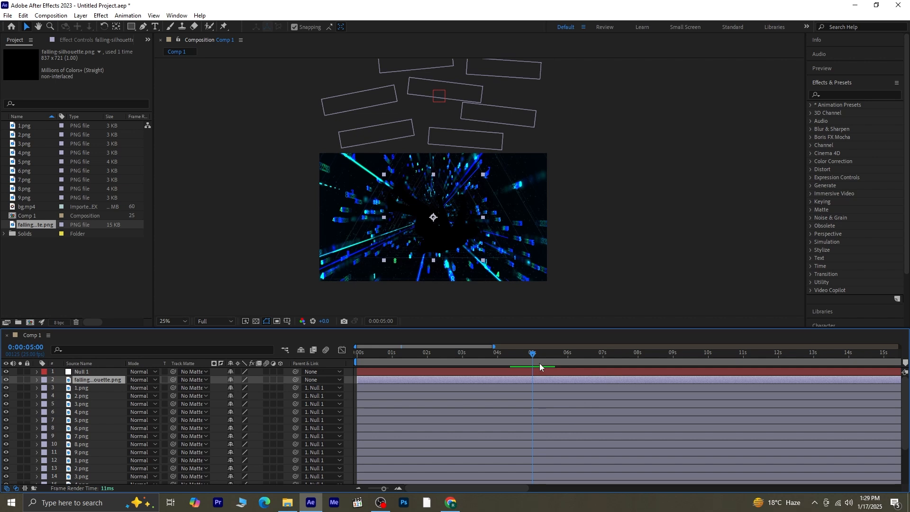
Apply the Invert effect to the falling silhouette and set Blend With Original to 47%.
key(p)
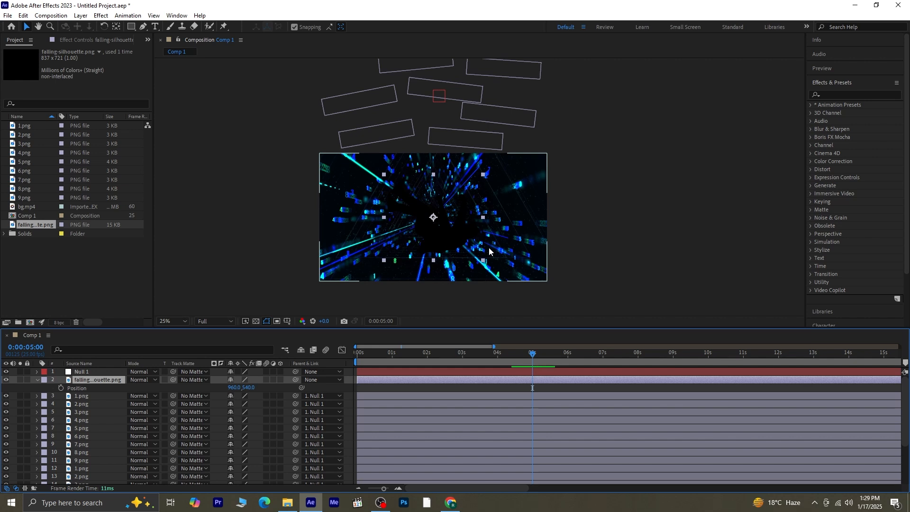
click(846, 93)
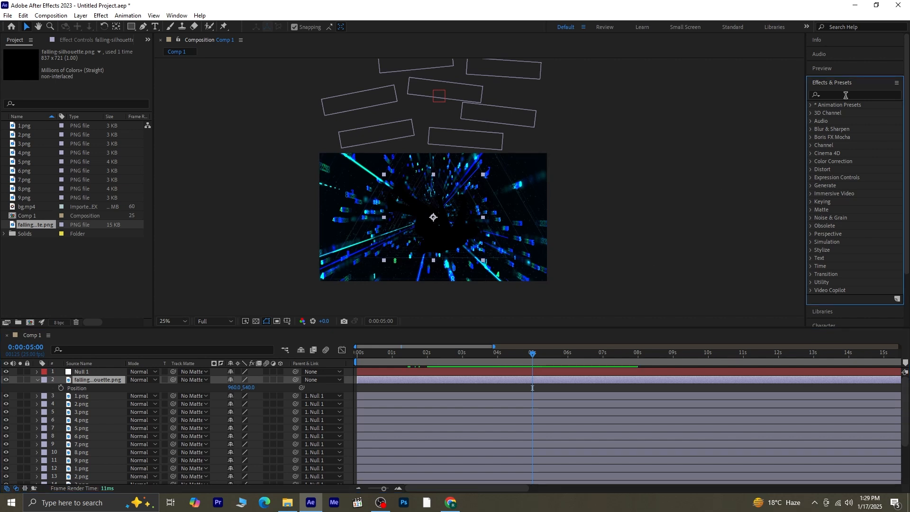
click(845, 96)
text(inve)
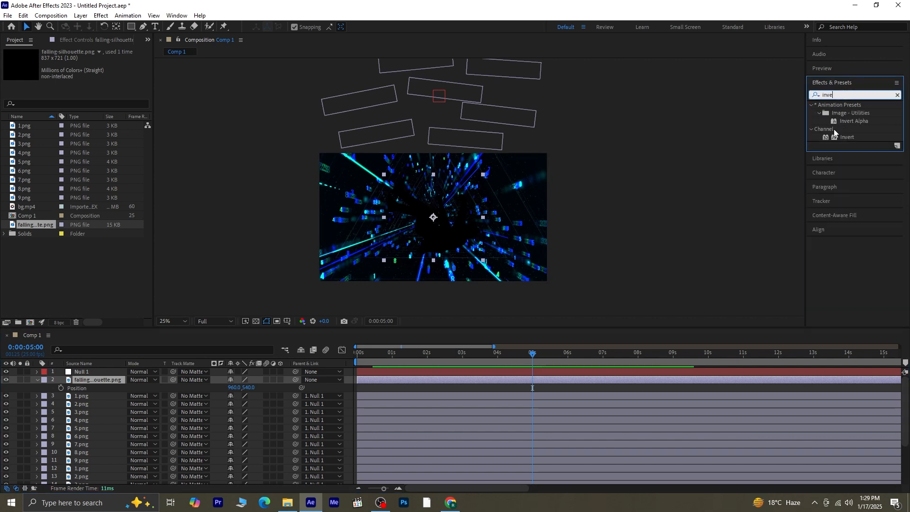
double_click(842, 137)
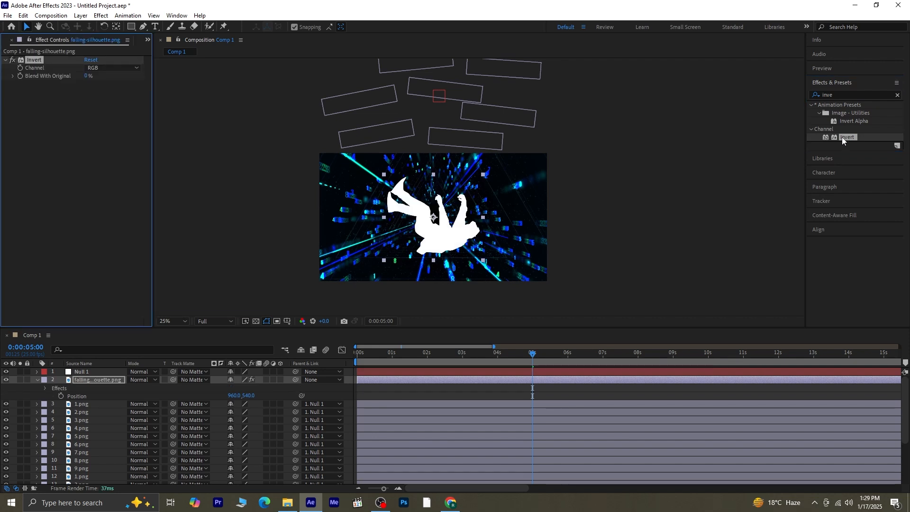
drag(89, 76, 48, 89)
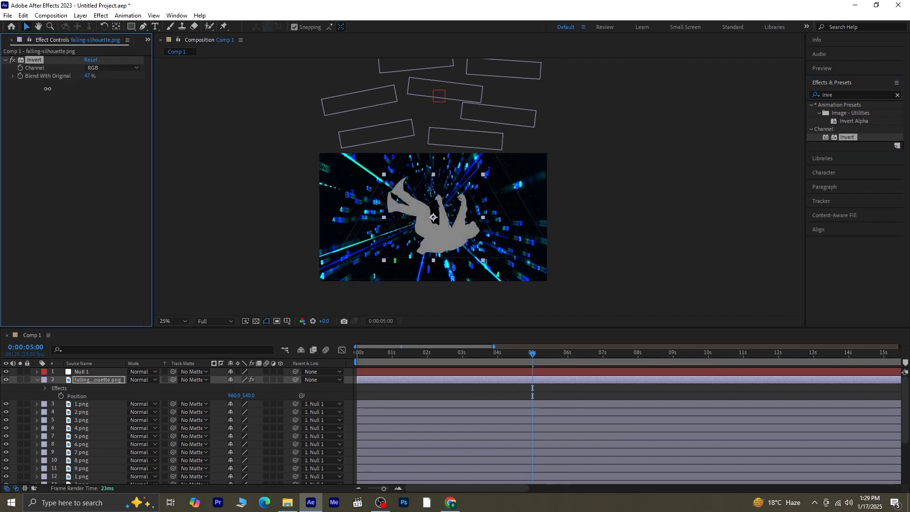
Add a Position keyframe to the silhouette at 0:00:00:00 with its Y position at -374, above the frame.
key(space)
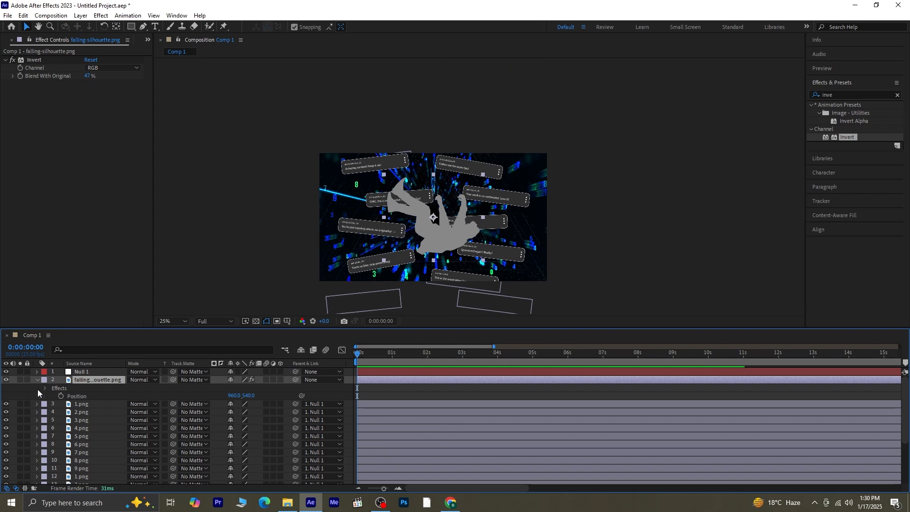
key(p)
click(59, 388)
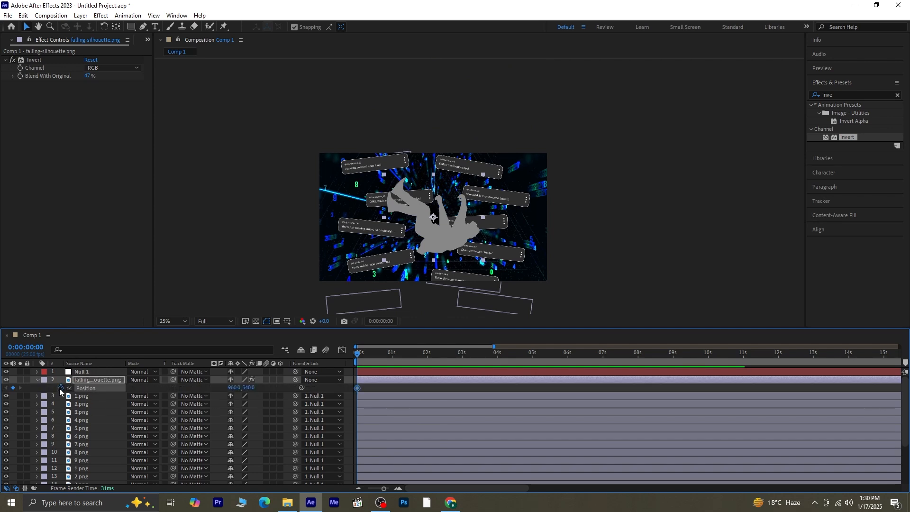
drag(247, 388, 90, 381)
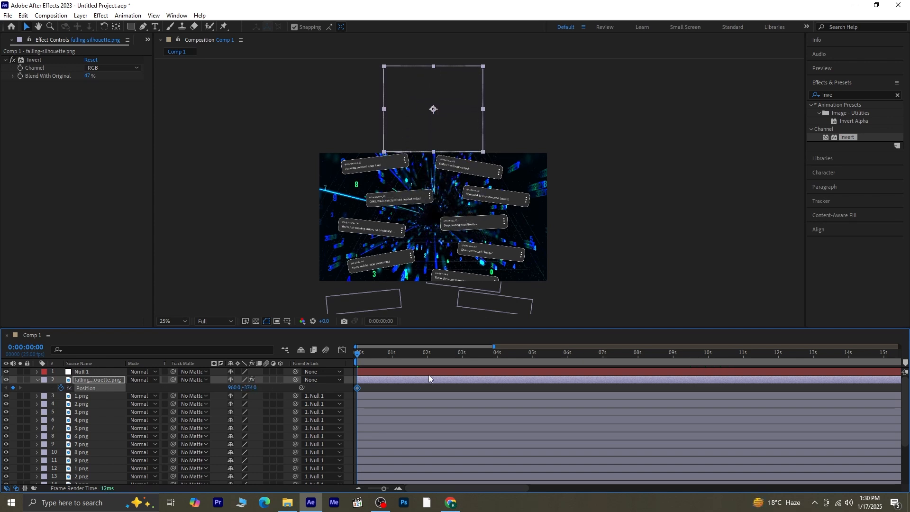
click(104, 373)
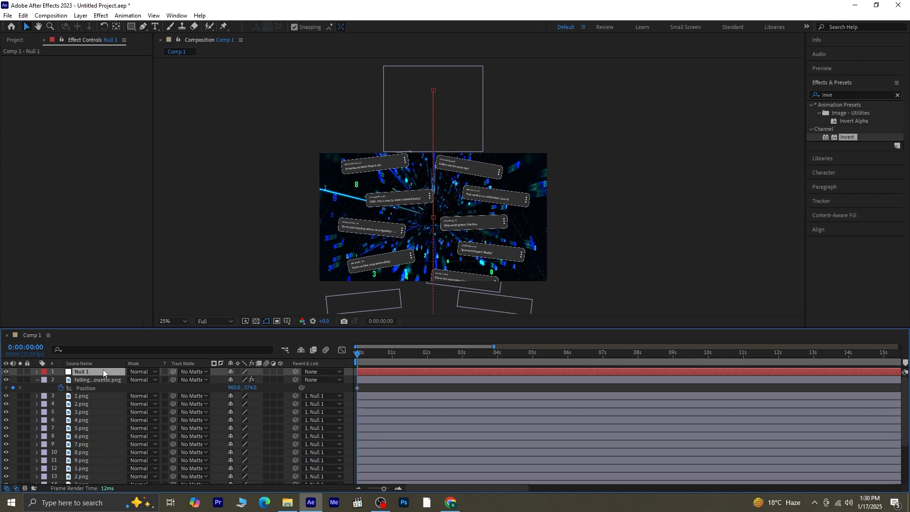
Set the falling silhouette's Y position to 504 at 0:00:02:00, aligned with Null 1's middle keyframe, and preview the motion.
key(p)
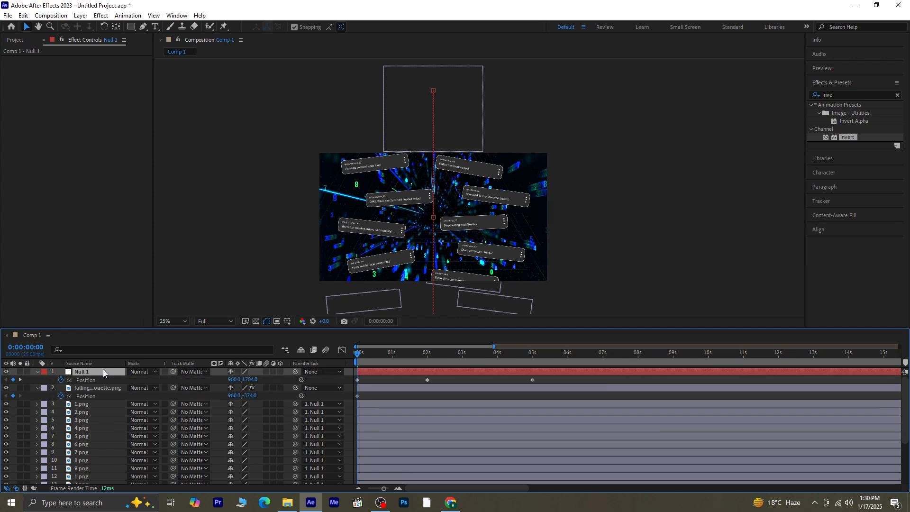
click(19, 380)
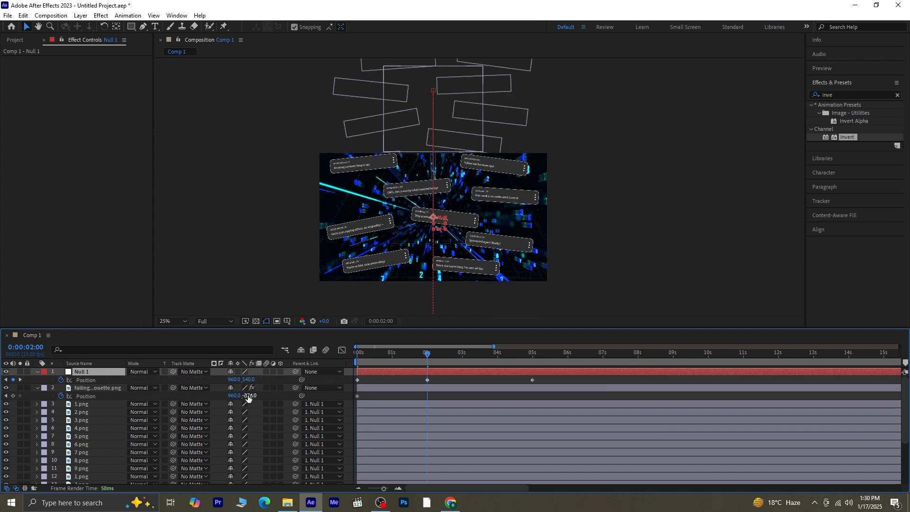
drag(250, 395, 667, 395)
drag(431, 354, 342, 354)
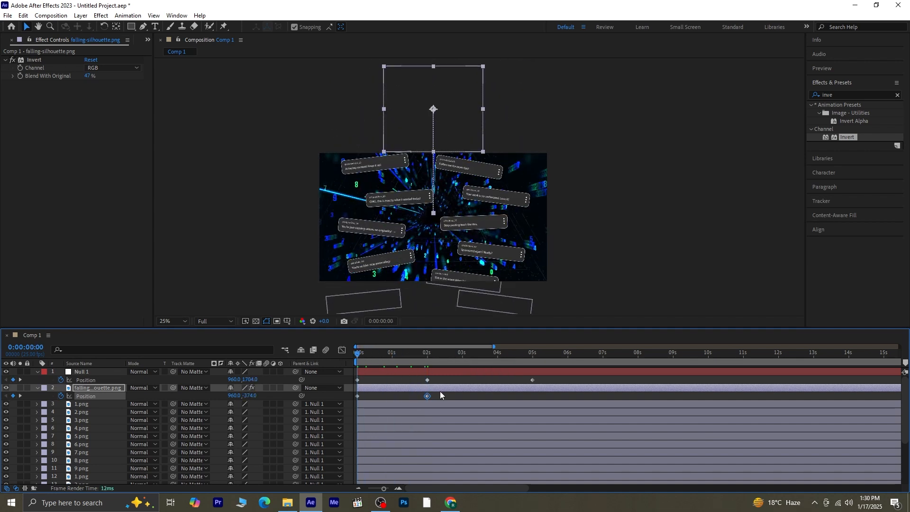
key(space)
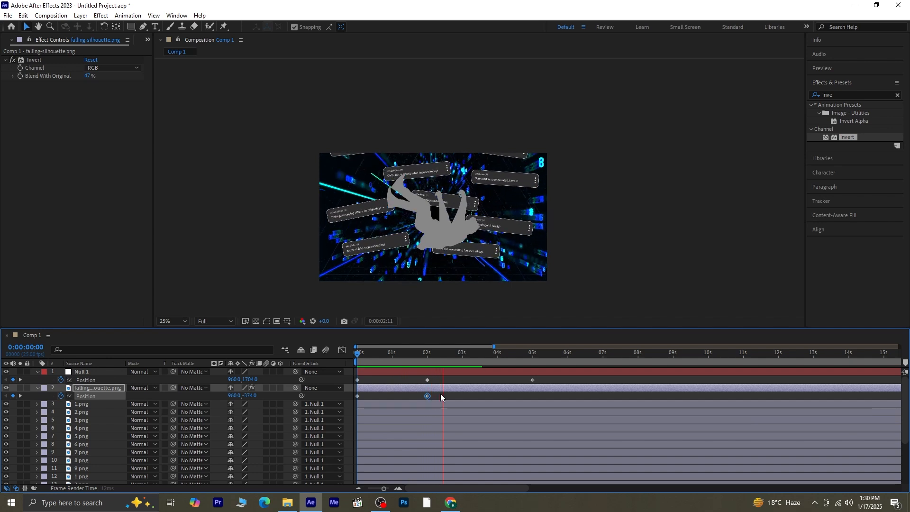
key(space)
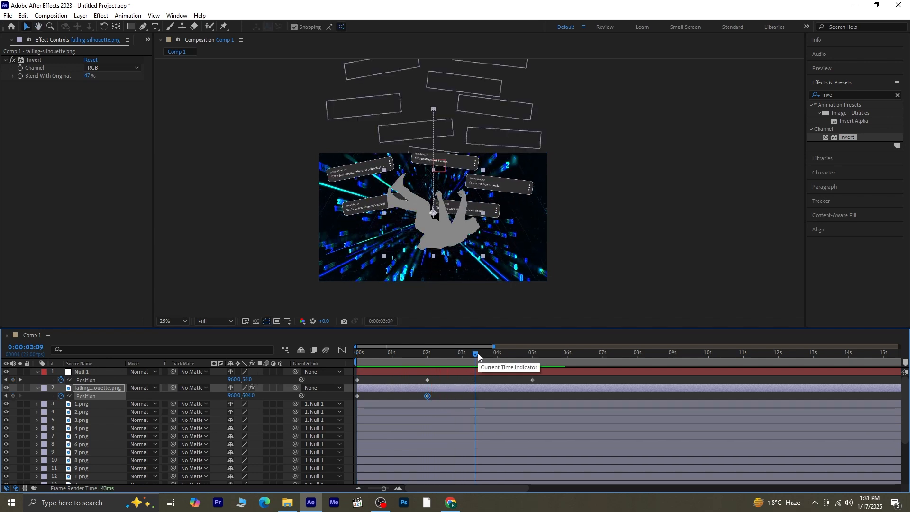
Set the silhouette's Y position to 679 at 0:00:05:00 and preview the animation from the start.
drag(479, 354, 531, 371)
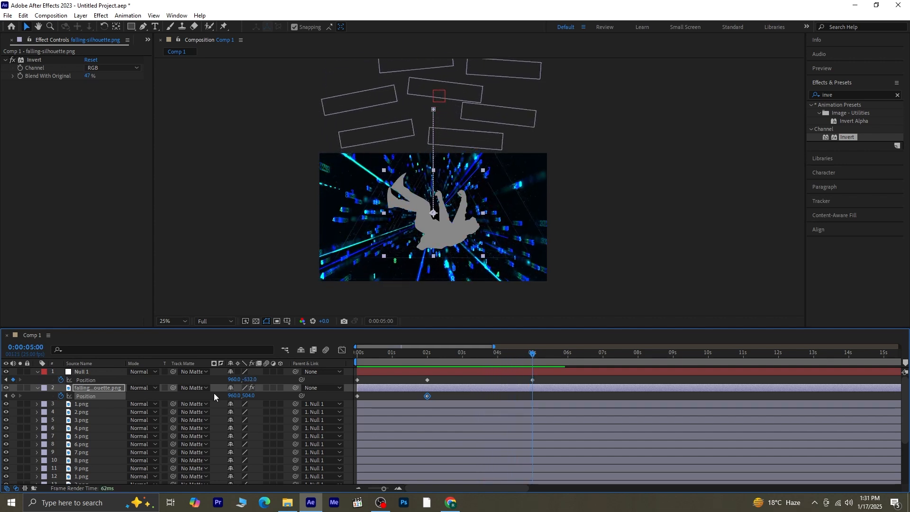
drag(247, 394, 254, 394)
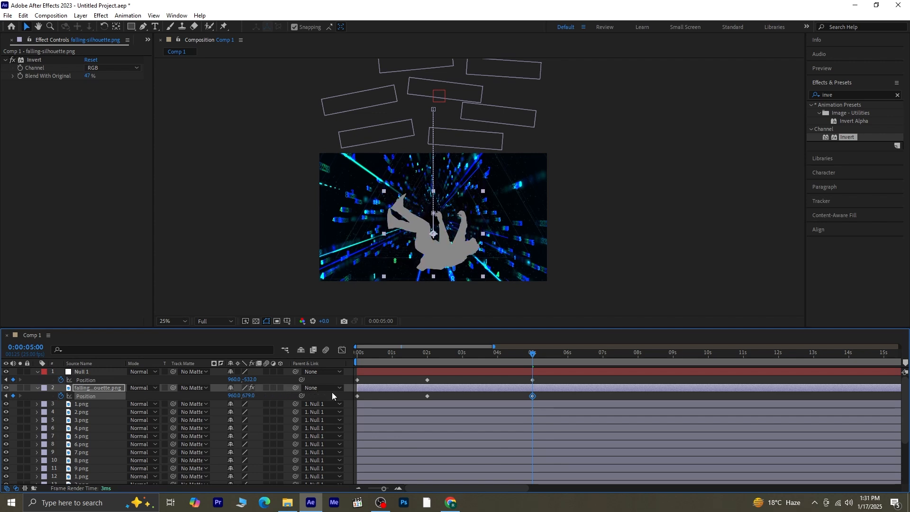
drag(534, 355, 217, 365)
key(space)
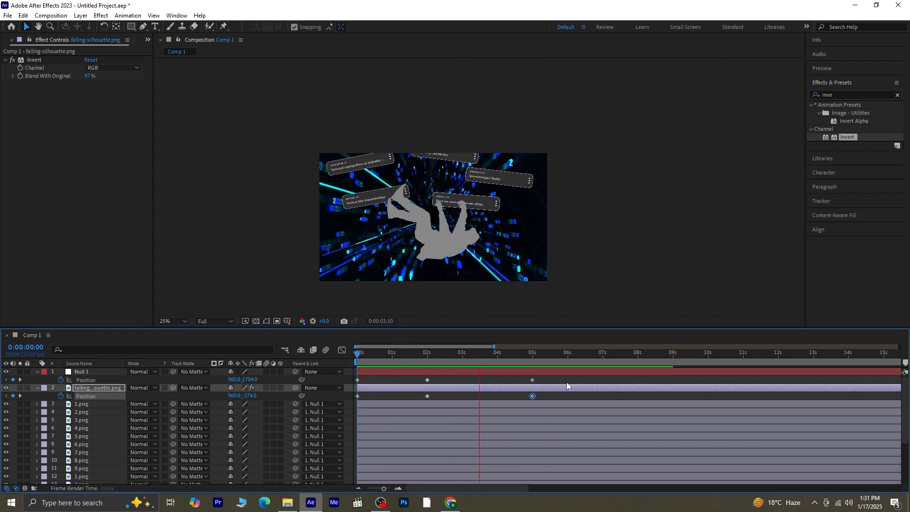
key(space)
drag(559, 357, 292, 366)
key(space)
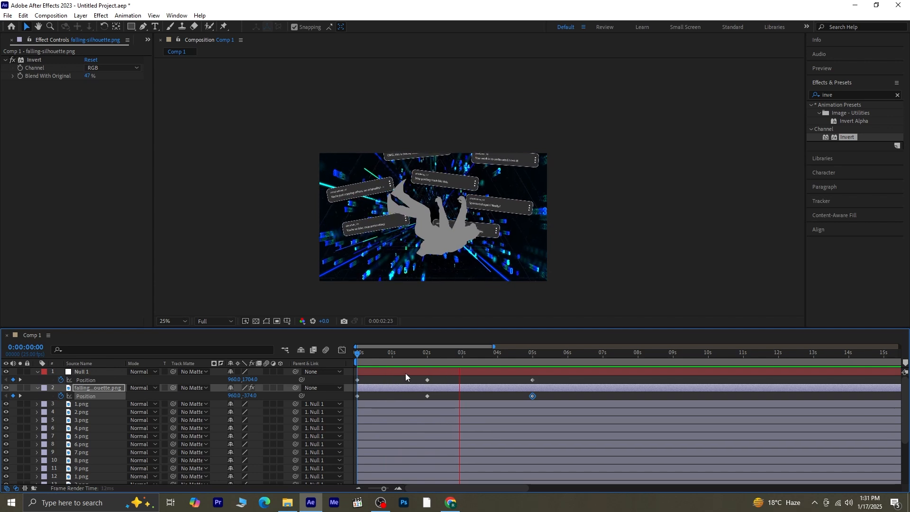
key(space)
With no layer selected, draw a circle about 960 px in diameter over the silhouette using the Ellipse tool.
click(115, 298)
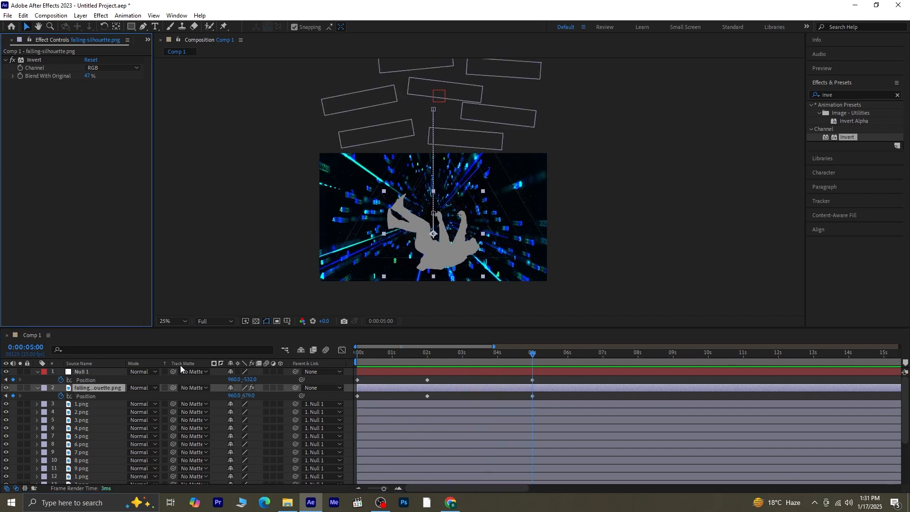
click(186, 302)
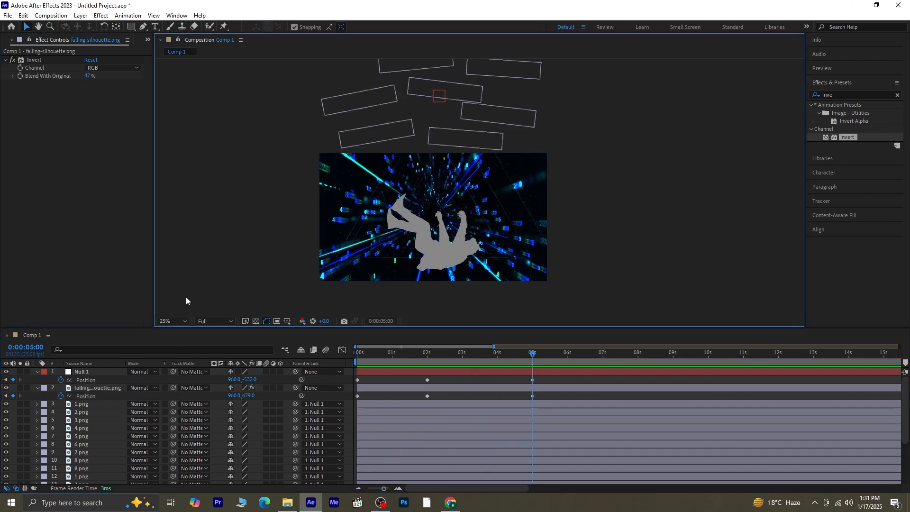
click(131, 26)
click(173, 51)
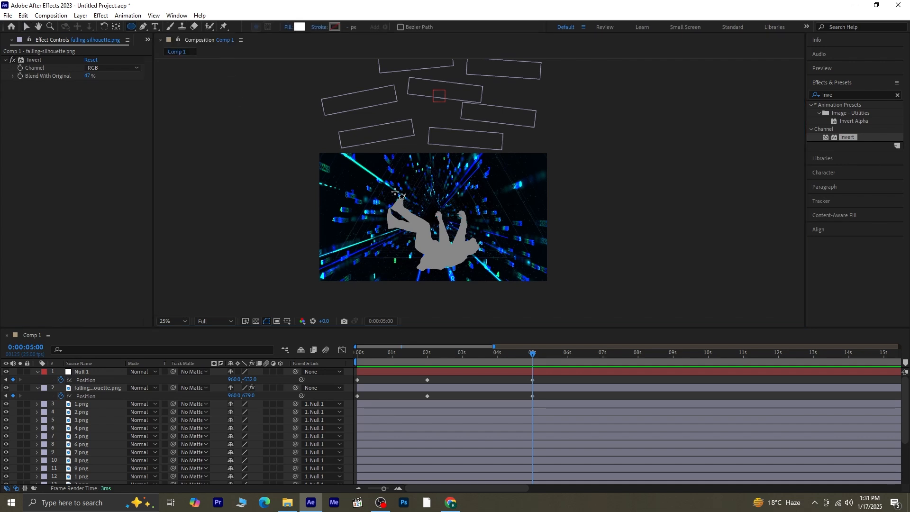
drag(377, 172, 490, 256)
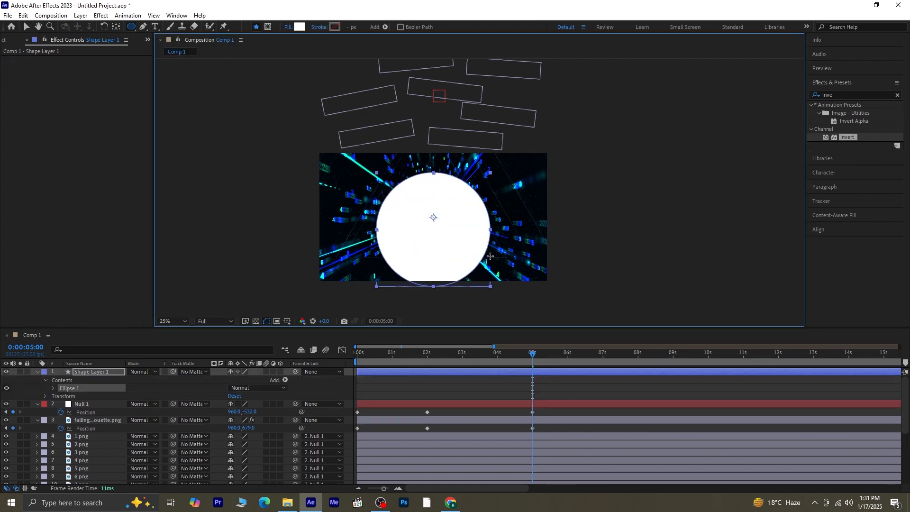
Centre the circle layer's anchor point on the shape and align the layer vertically to the composition's centre.
click(118, 30)
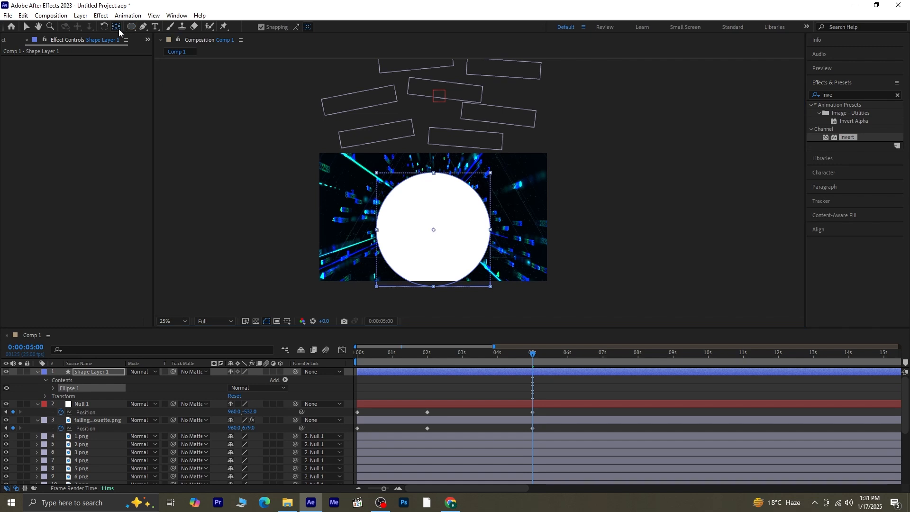
click(831, 232)
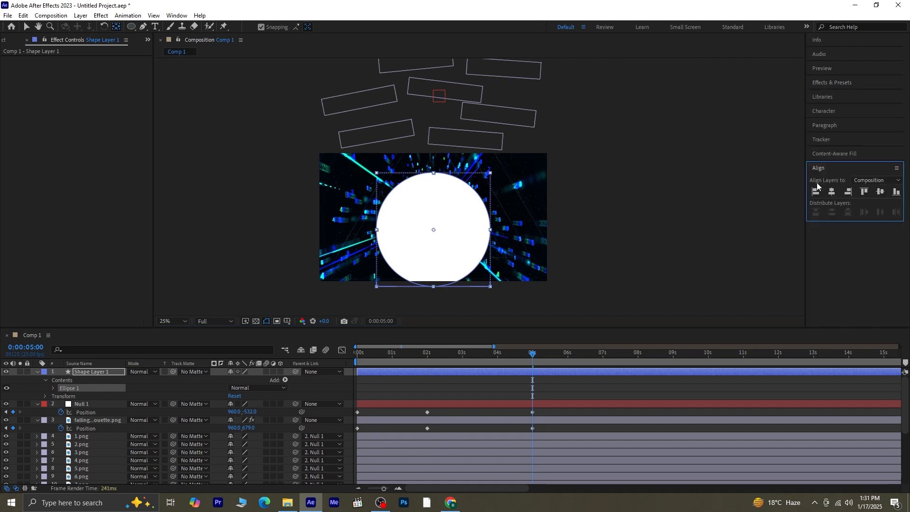
click(881, 192)
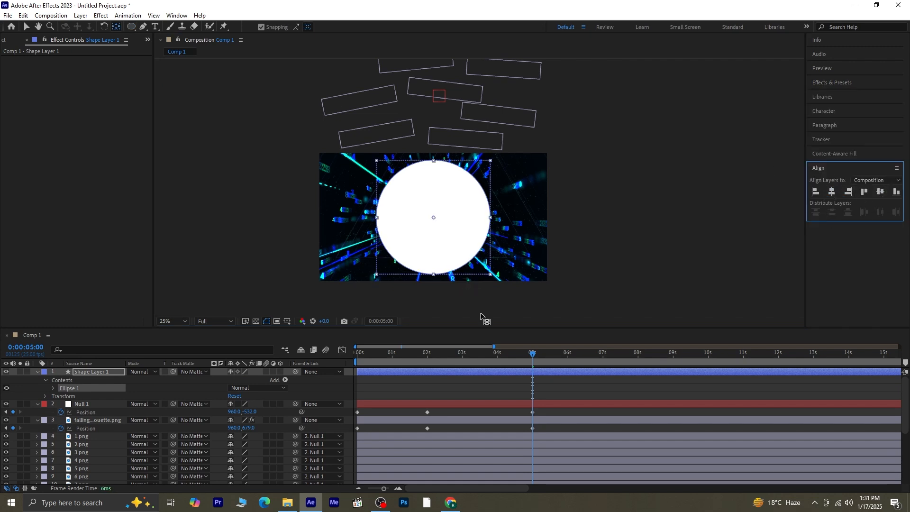
click(38, 372)
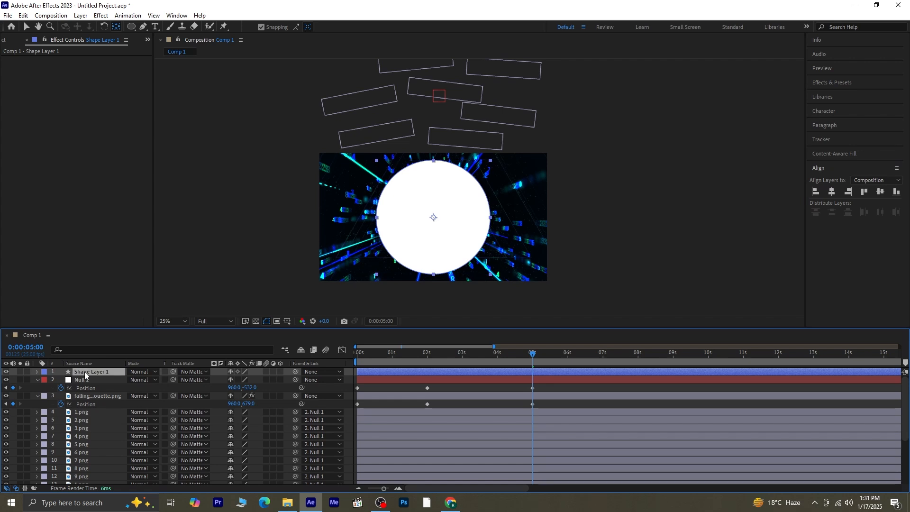
Set the circle's fill colour to light blue 37C8F7 and make the layer slightly transparent.
click(132, 27)
click(302, 27)
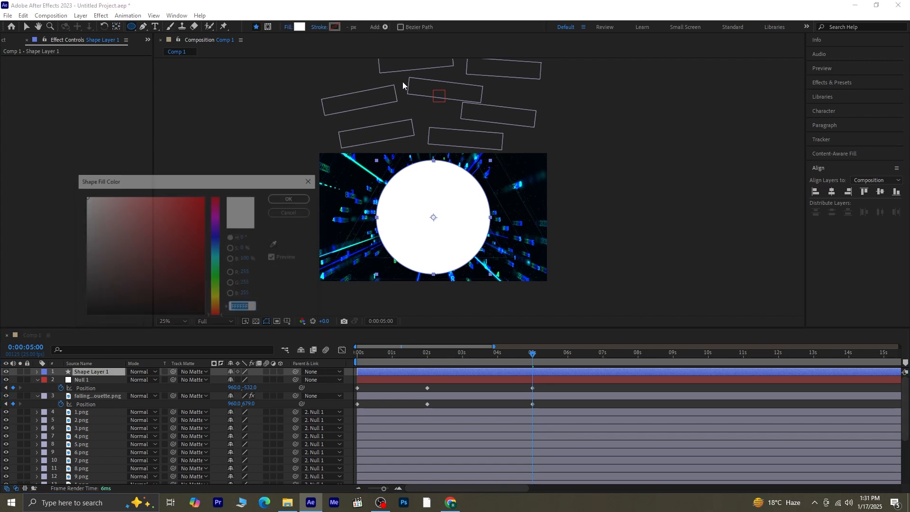
drag(216, 259, 216, 255)
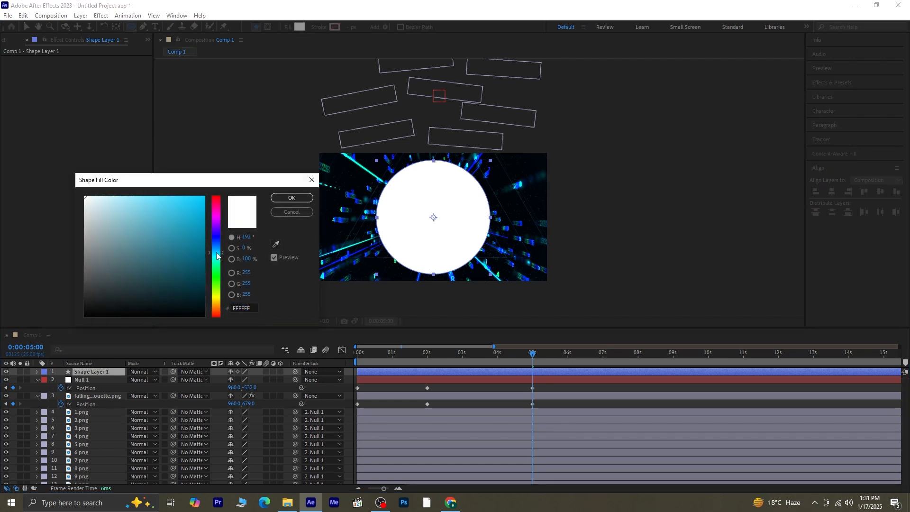
drag(188, 202, 177, 200)
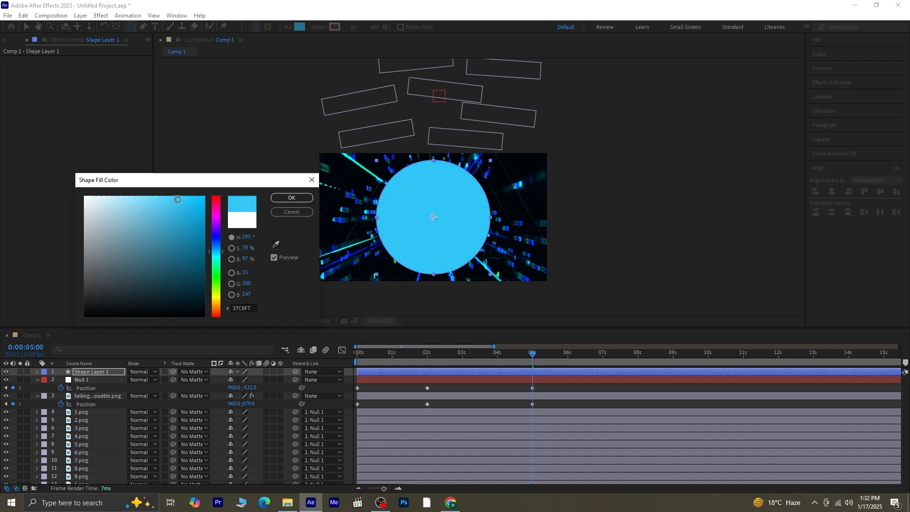
click(293, 198)
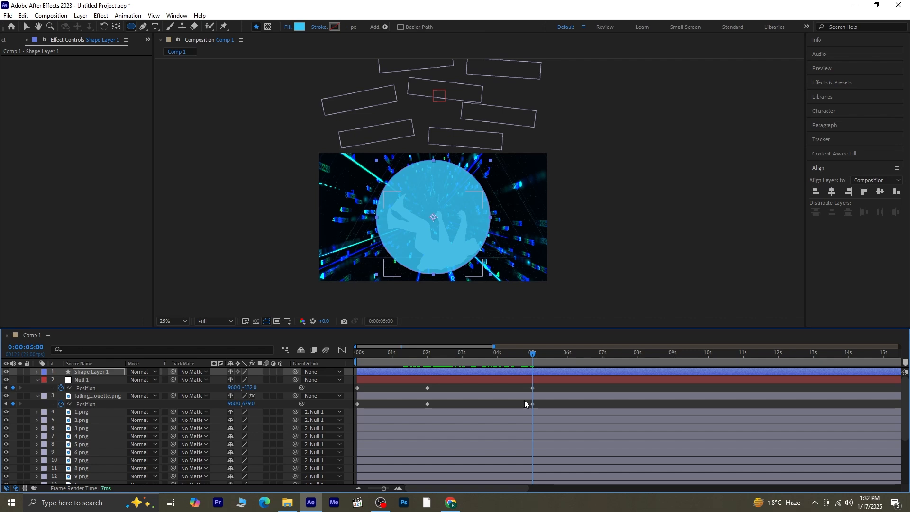
Keyframe the circle's Position from Y 1562 at 0:00:02:00 to Y 540 at 0:00:05:00 and preview the rise.
key(p)
click(61, 380)
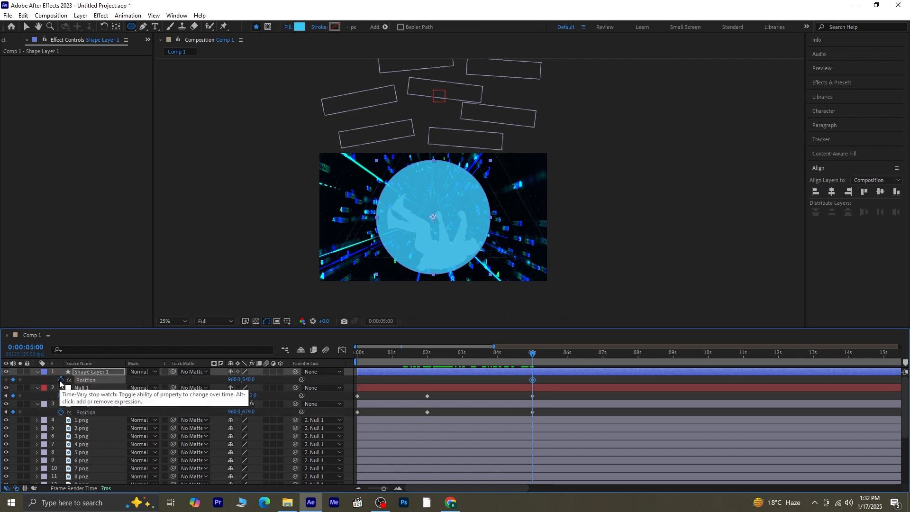
drag(534, 354, 428, 369)
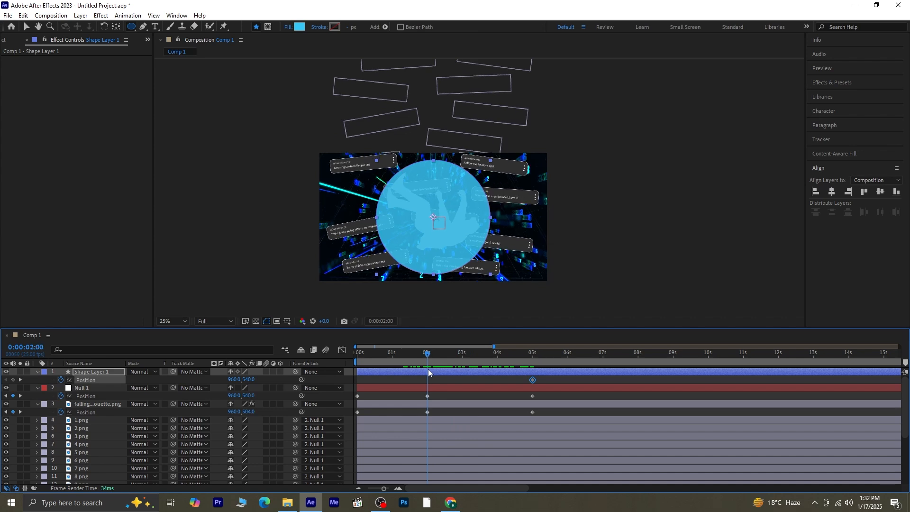
drag(250, 384, 756, 358)
key(space)
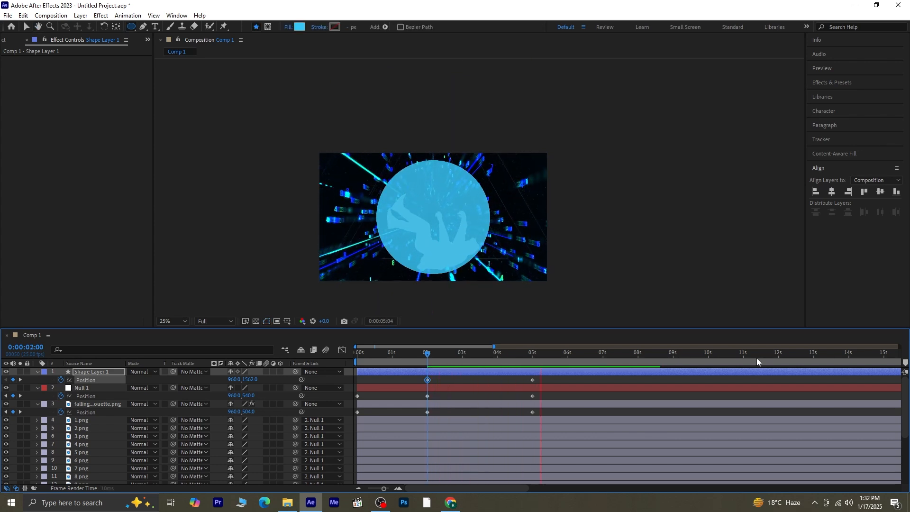
key(space)
drag(543, 352, 432, 359)
key(Home)
key(space)
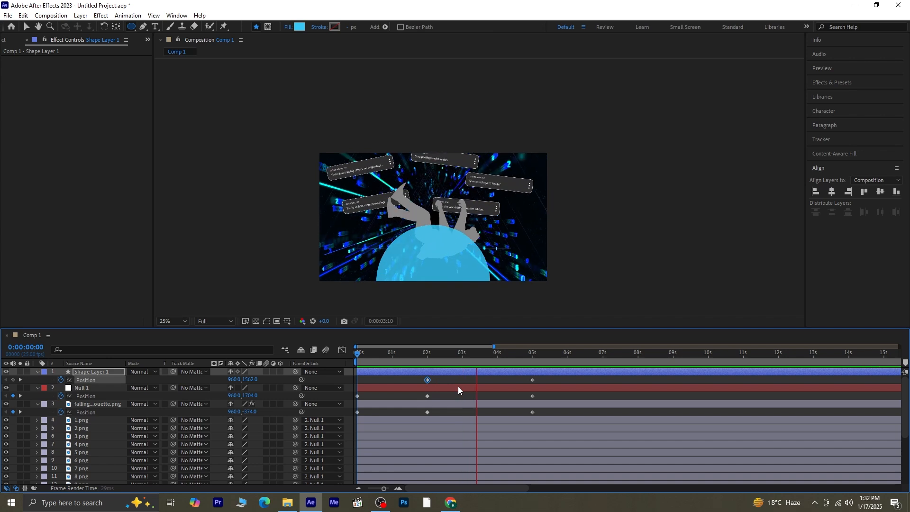
key(space)
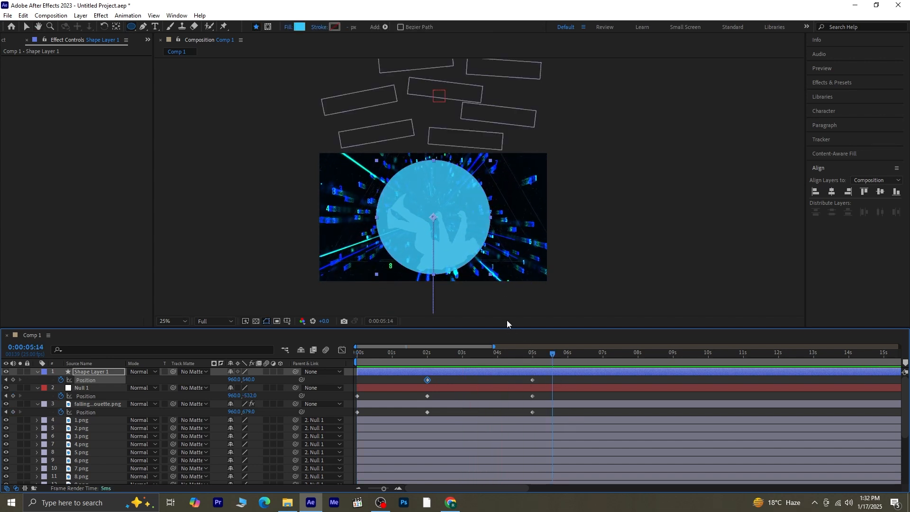
Set the silhouette's Y position to 602 at 0:00:05:00 so it sits inside the circle, and preview the change.
click(6, 380)
drag(246, 414, 206, 413)
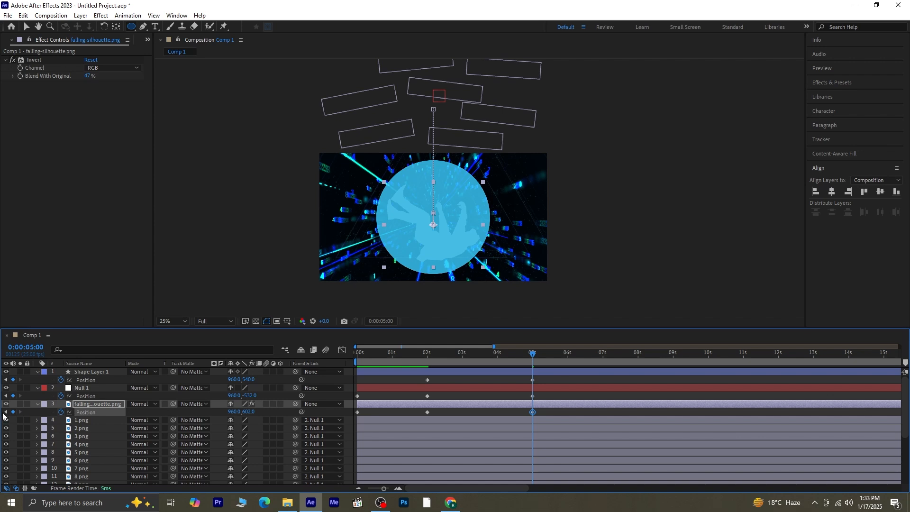
key(ctrl+shift+a)
drag(531, 356, 403, 366)
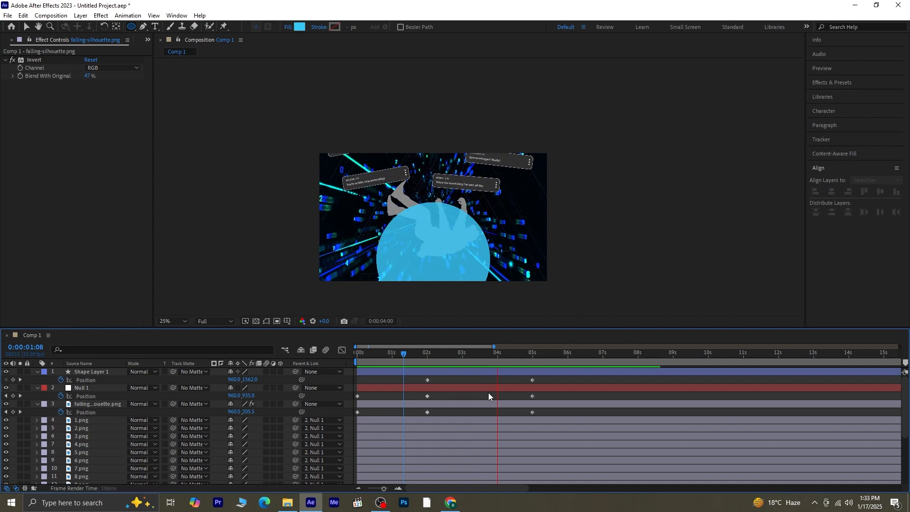
key(space)
At 0:00:02:18, find the circle layer's Ellipse Path 1 and convert it to a Bezier path.
drag(579, 358, 453, 389)
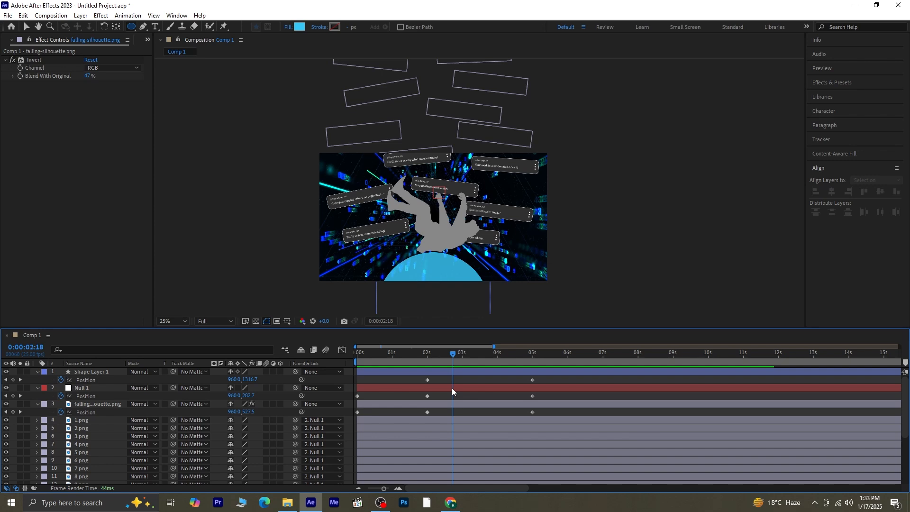
click(113, 372)
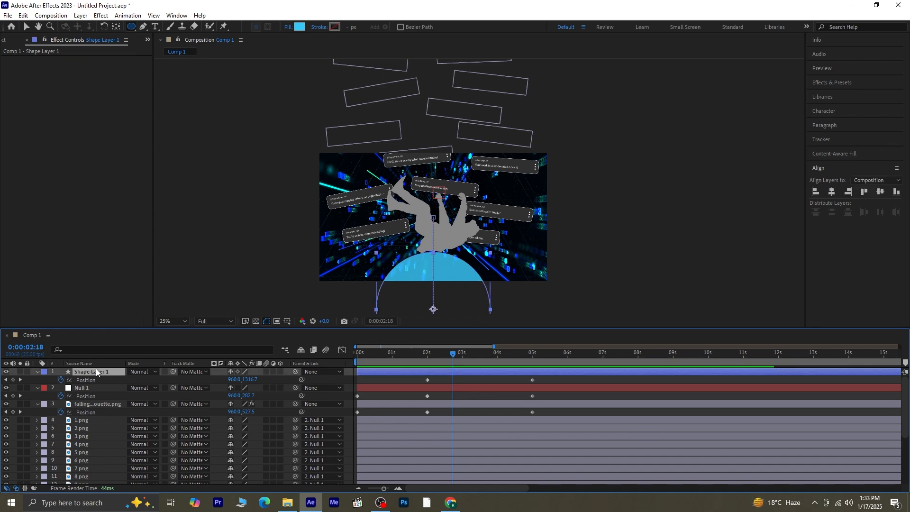
click(110, 350)
text(path)
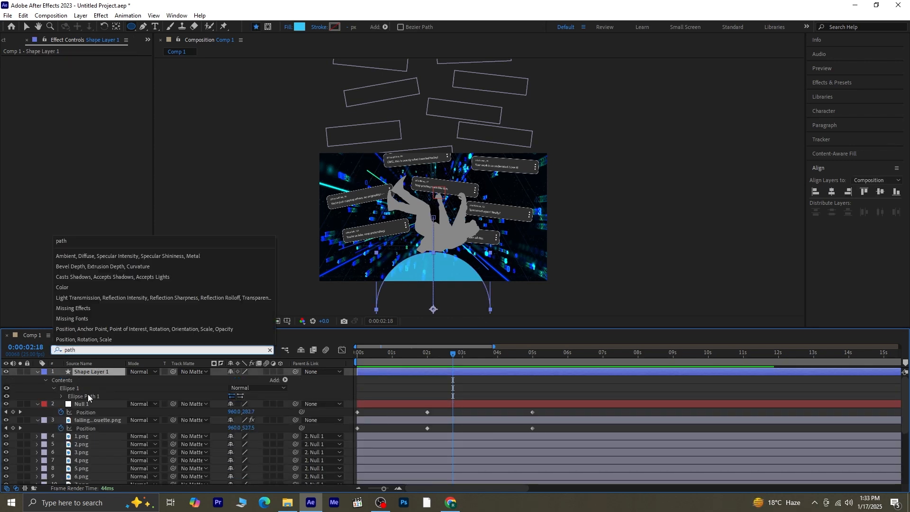
click(81, 399)
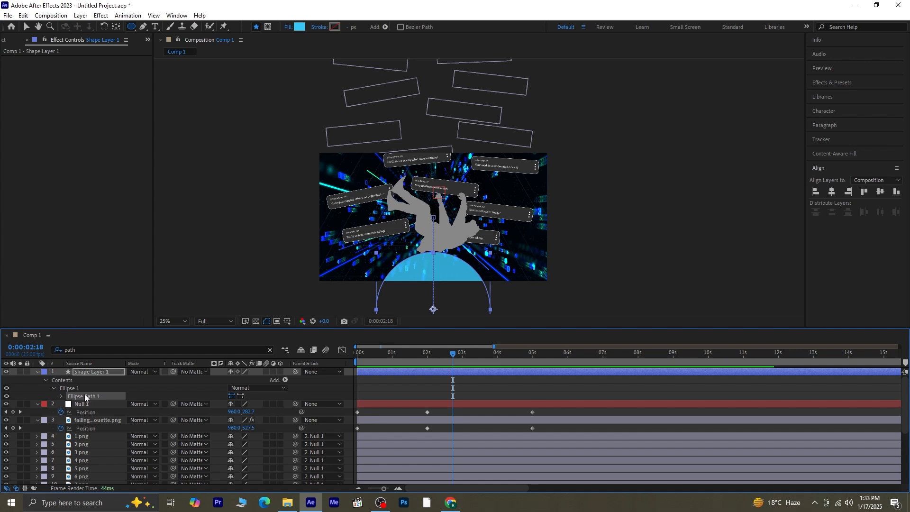
click(61, 396)
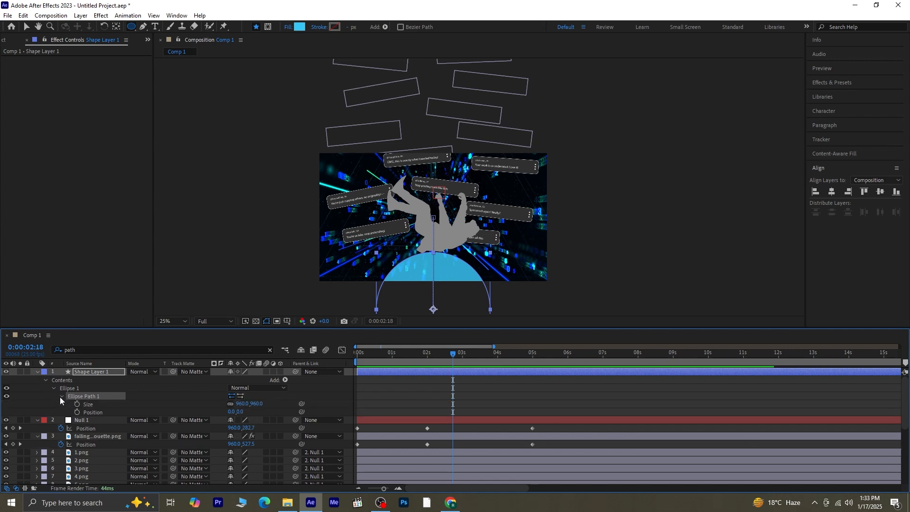
click(61, 396)
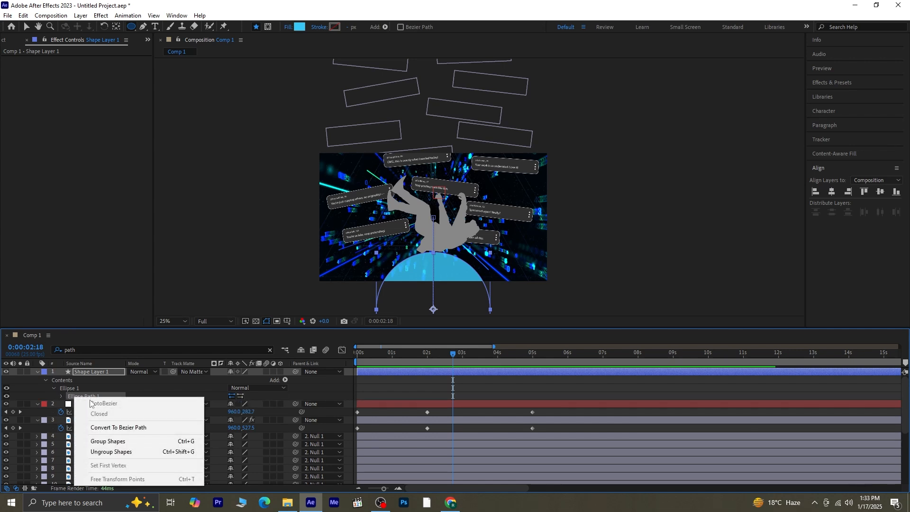
click(141, 430)
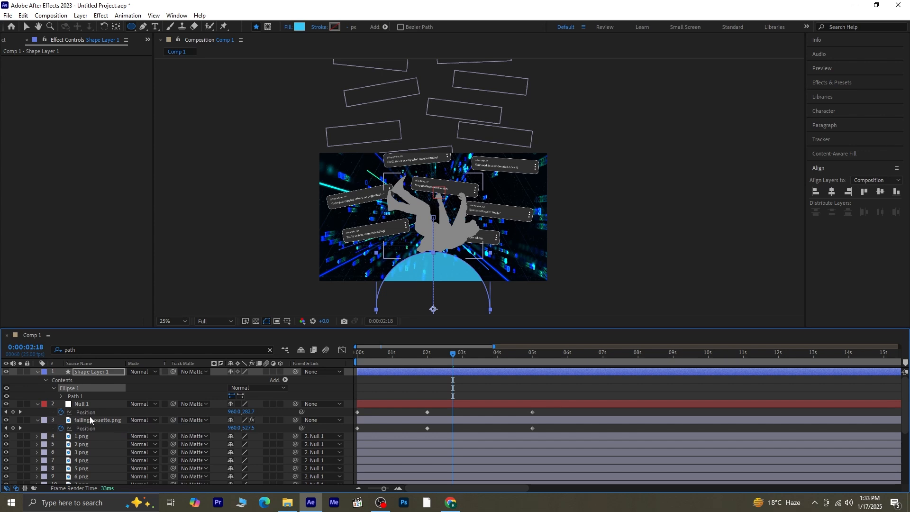
Keyframe the circle's Path at 0:00:02:18 and again at 0:00:05:00.
click(62, 398)
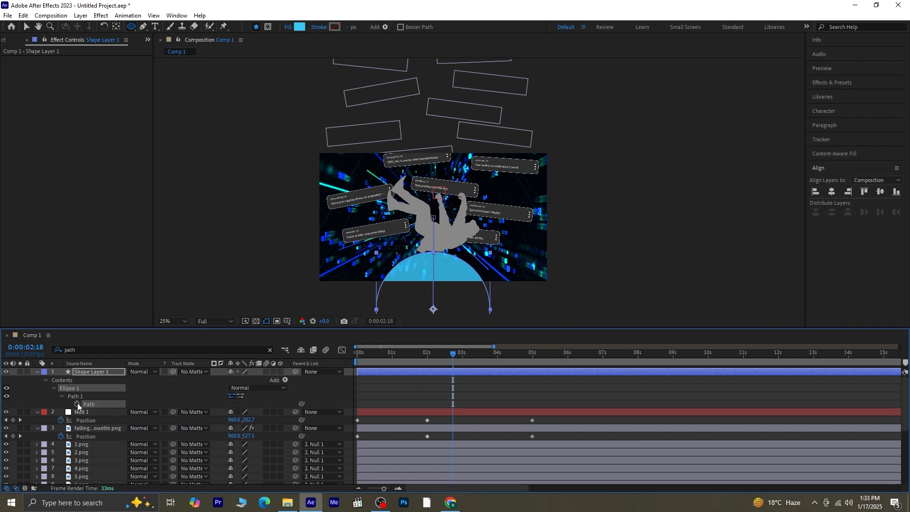
click(78, 405)
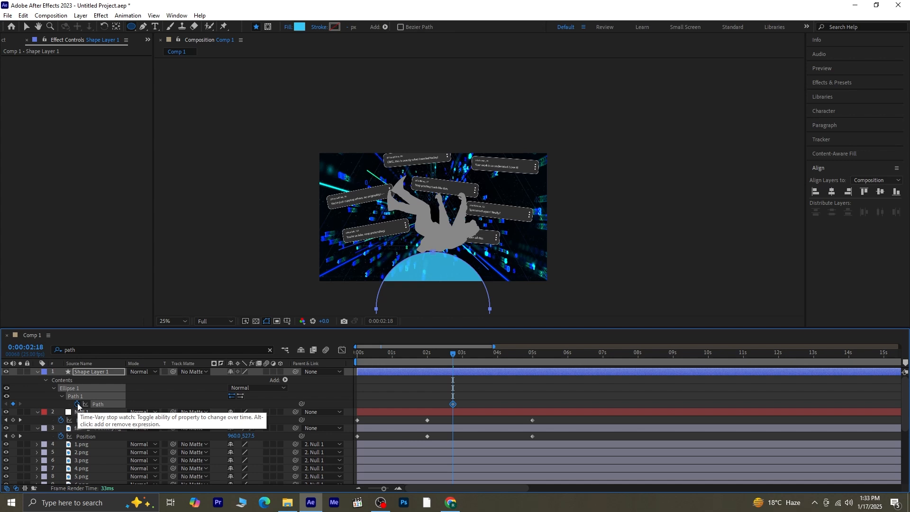
drag(456, 354, 533, 397)
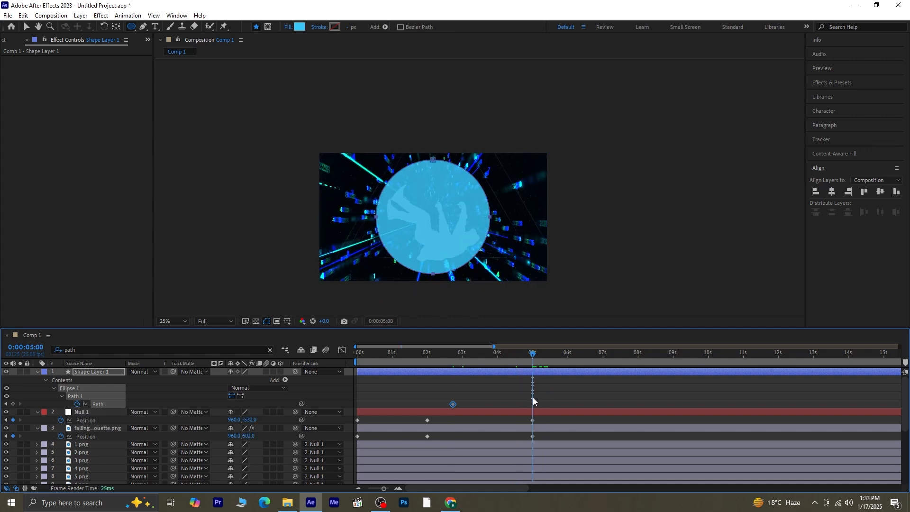
click(5, 404)
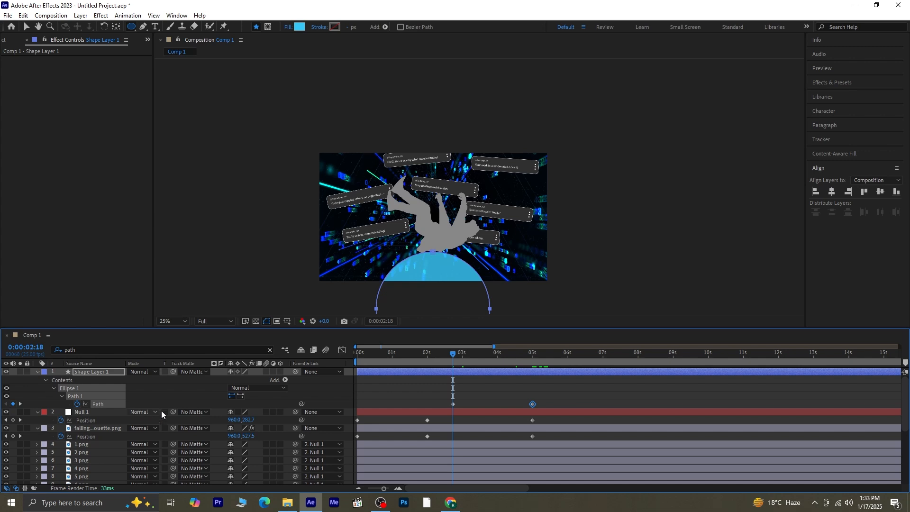
At 0:00:02:22, add one vertex on each upper shoulder of the circle's path with the Add Vertex tool.
key(Page_Down)
key(Page_Down)
key(Page_Down)
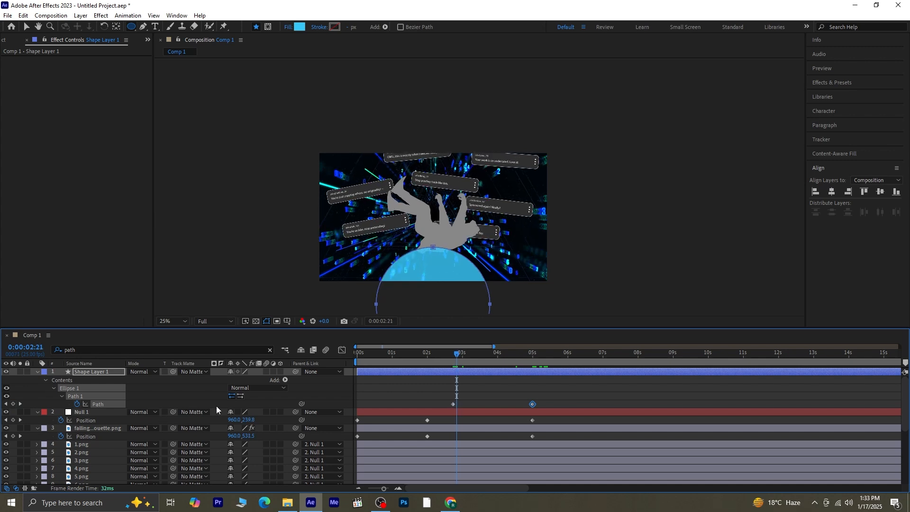
key(Page_Down)
drag(437, 257, 438, 110)
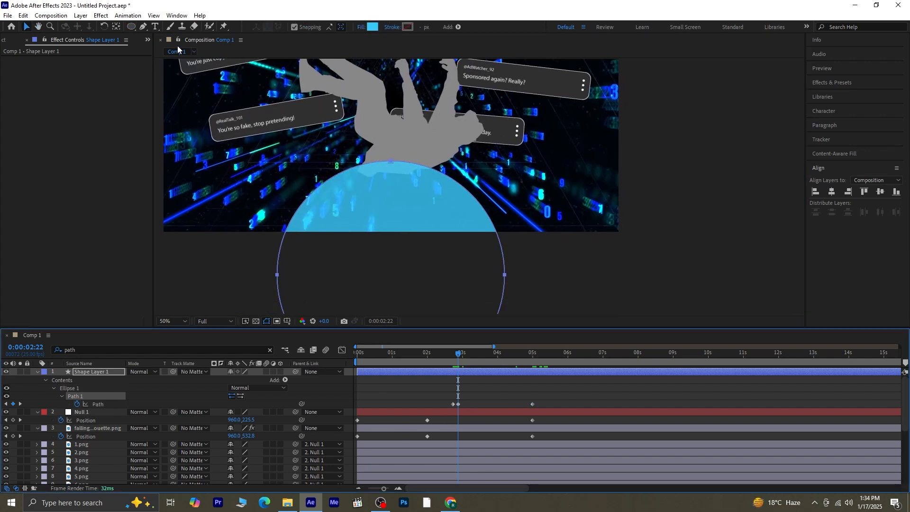
click(144, 28)
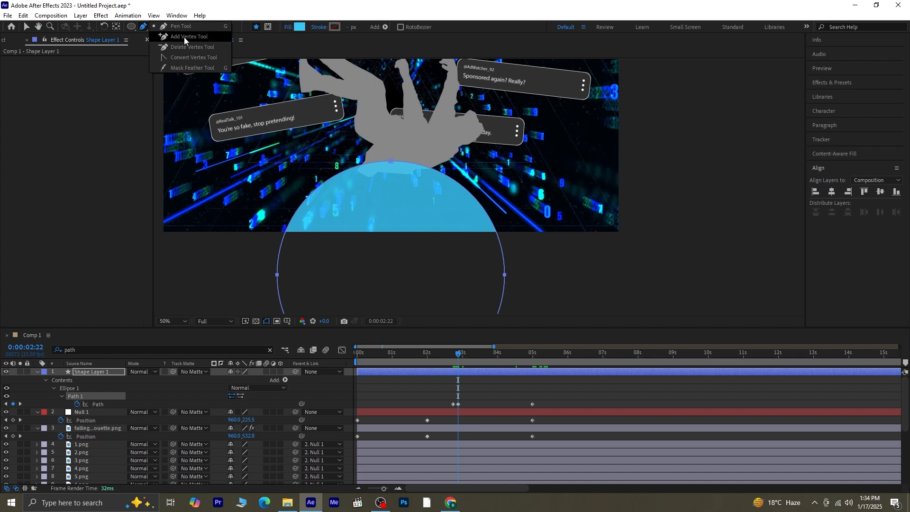
click(184, 37)
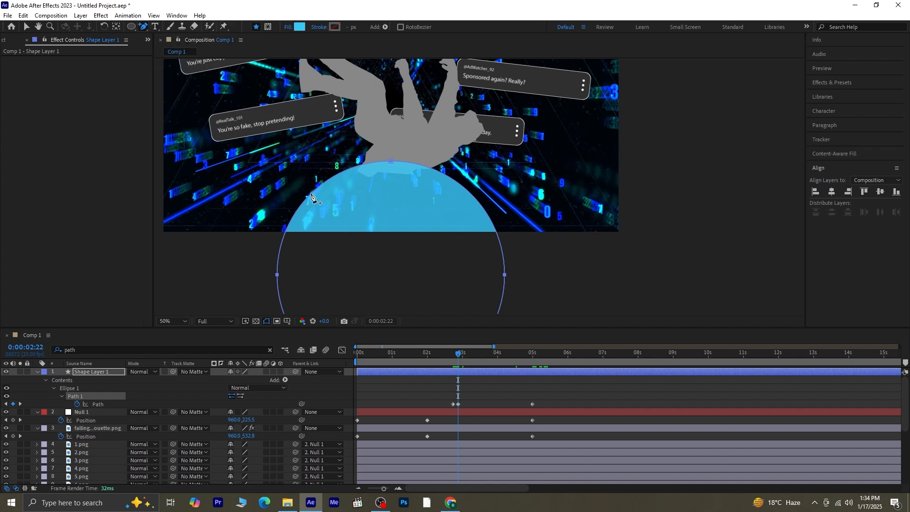
click(311, 196)
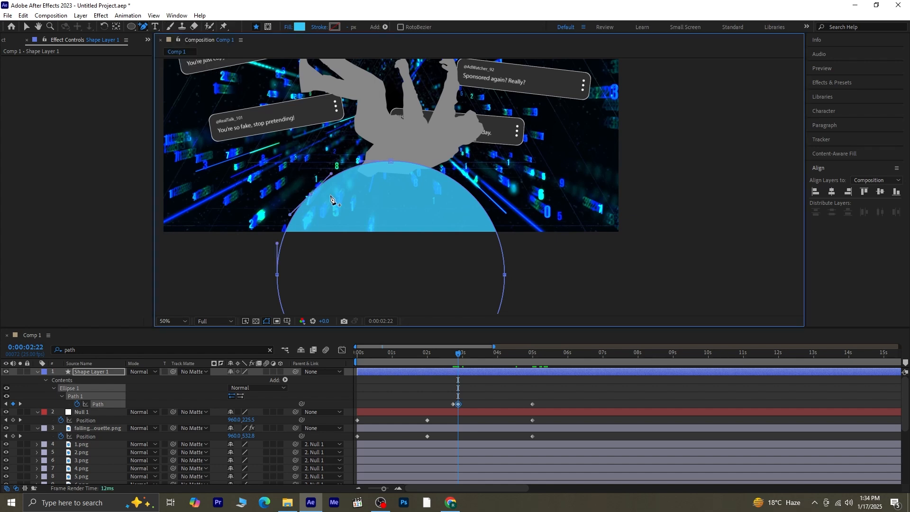
click(468, 193)
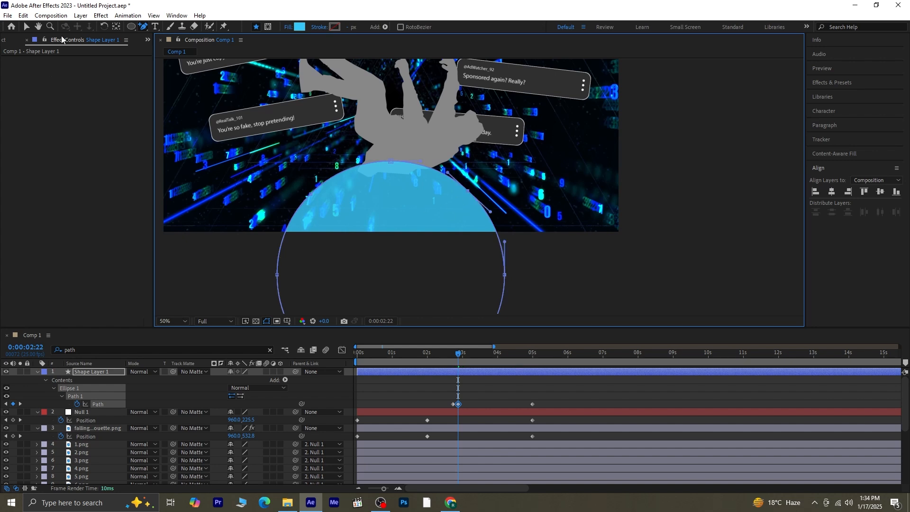
Pull the circle's topmost vertex downward with the Pen tool to dent the top of the shape inward.
click(144, 27)
click(174, 29)
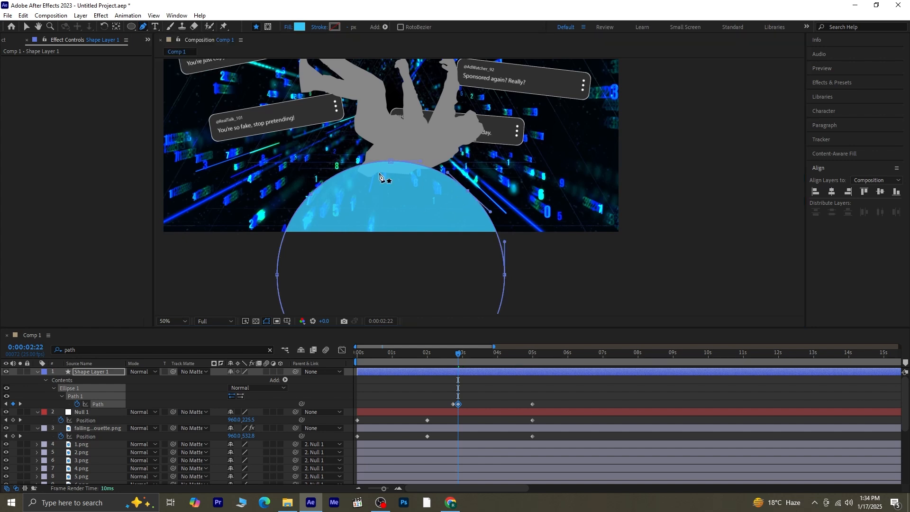
click(391, 161)
drag(391, 161, 391, 227)
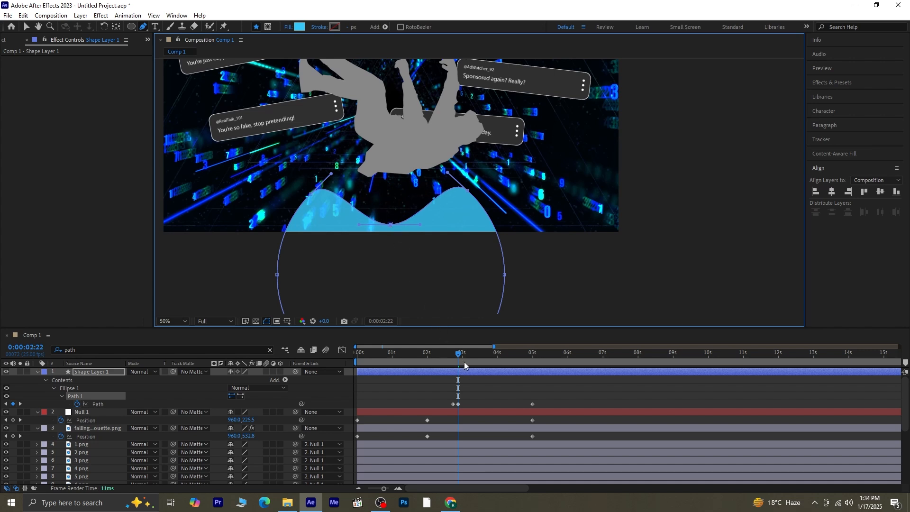
Shift the first two Path keyframes together so the dented shape falls at about 0:00:03:14, and preview the motion.
drag(458, 354, 482, 407)
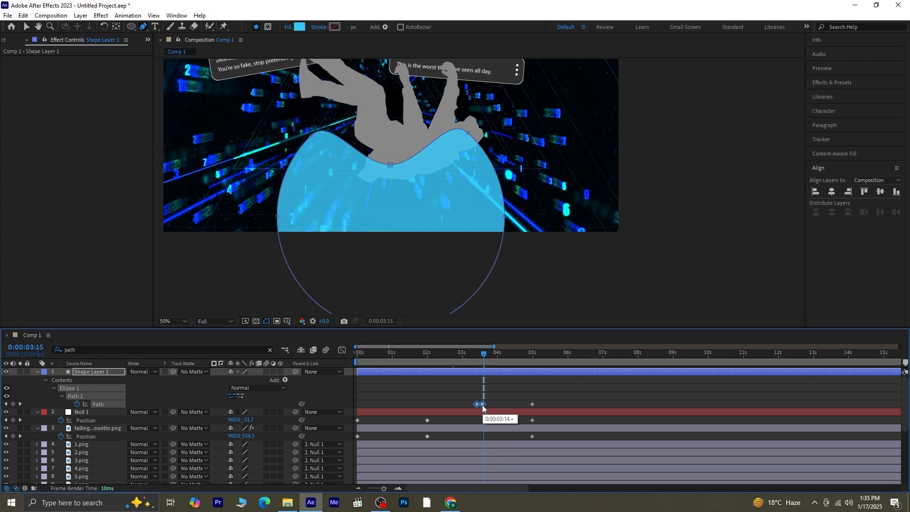
drag(478, 350, 456, 356)
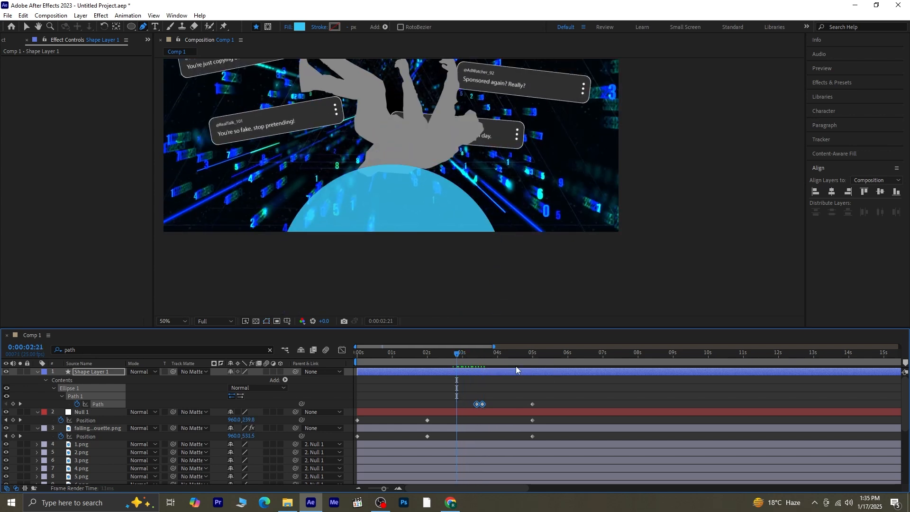
key(space)
key(space)
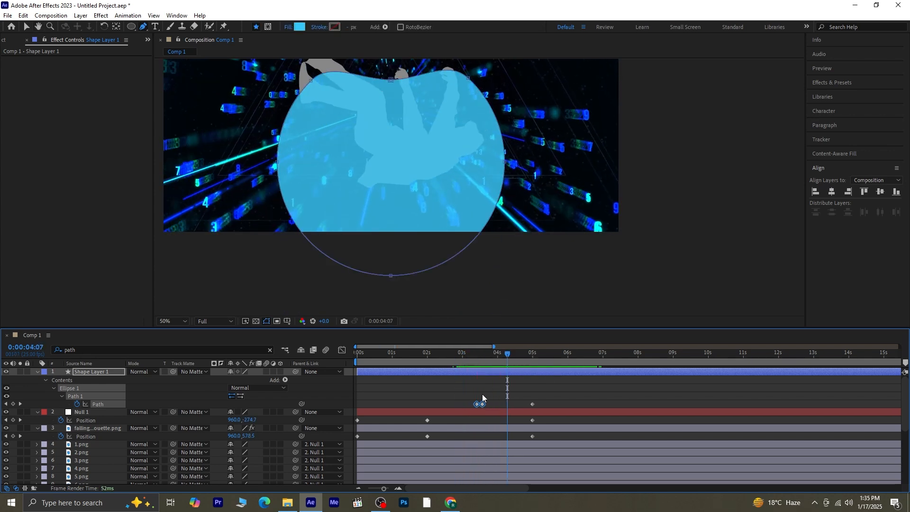
Move only the first Path keyframe back to about 0:00:02:22 and preview the slower dent.
click(477, 405)
drag(476, 405, 454, 404)
drag(503, 353, 451, 373)
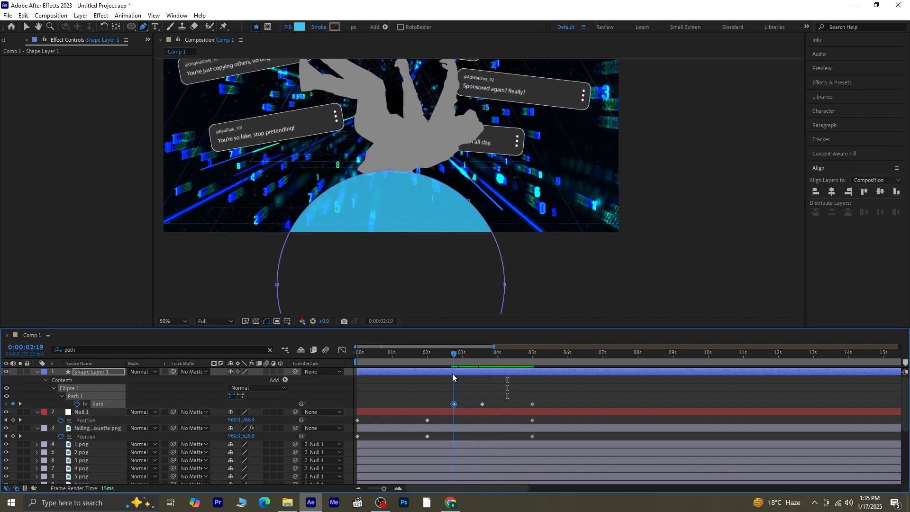
drag(454, 404, 461, 398)
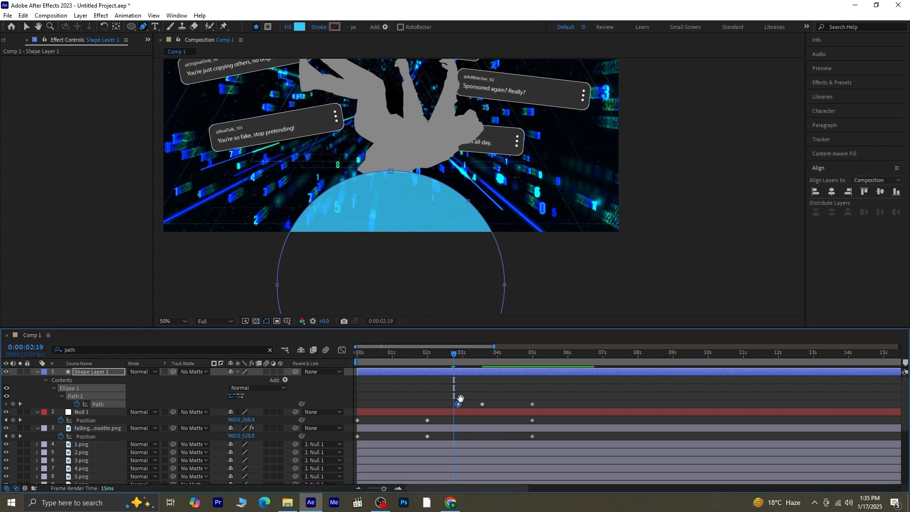
key(space)
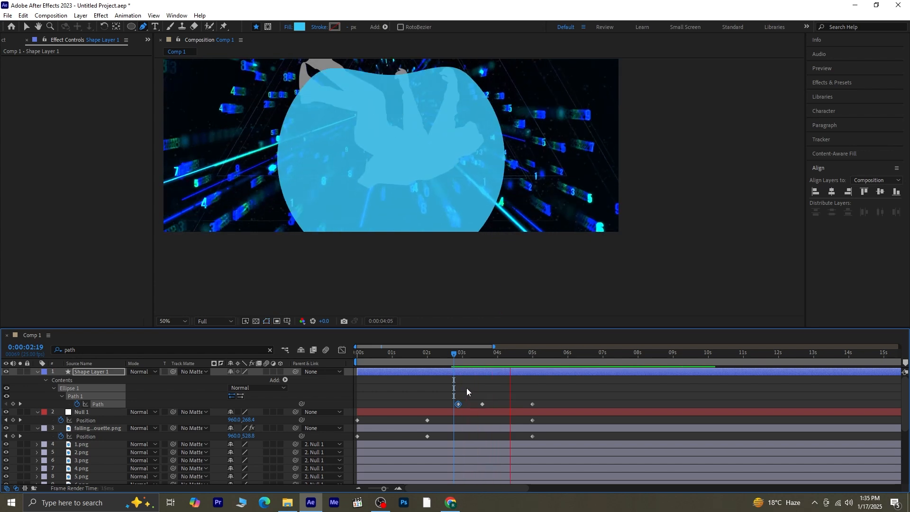
key(space)
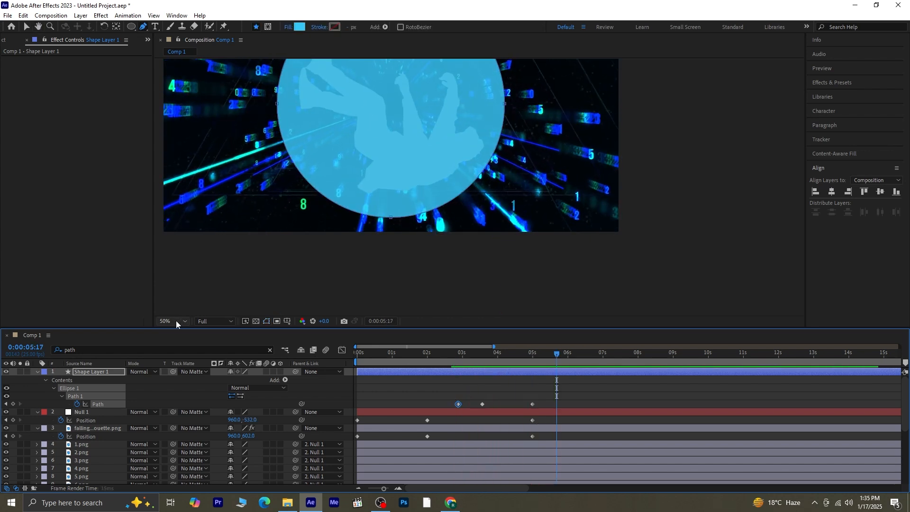
Fit the composition in the viewer and preview the whole animation from 0:00:00:00.
click(178, 321)
click(192, 150)
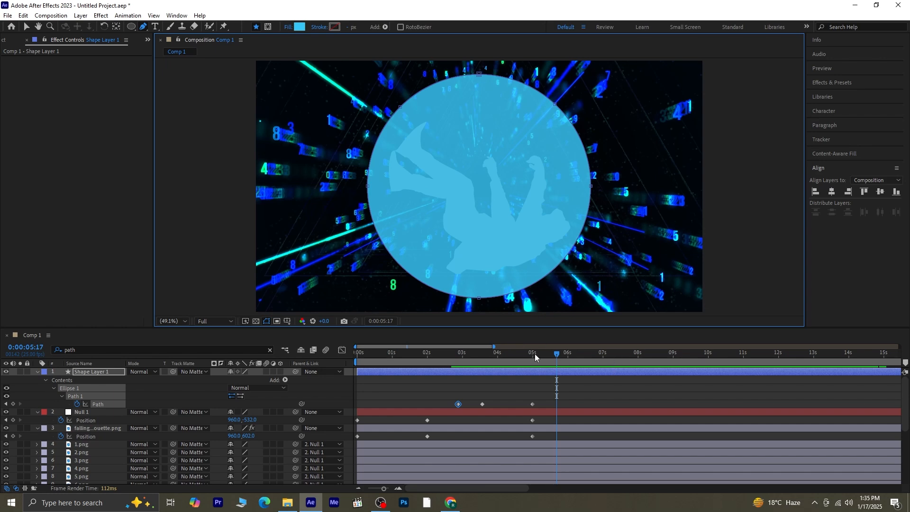
drag(541, 356, 294, 371)
click(630, 388)
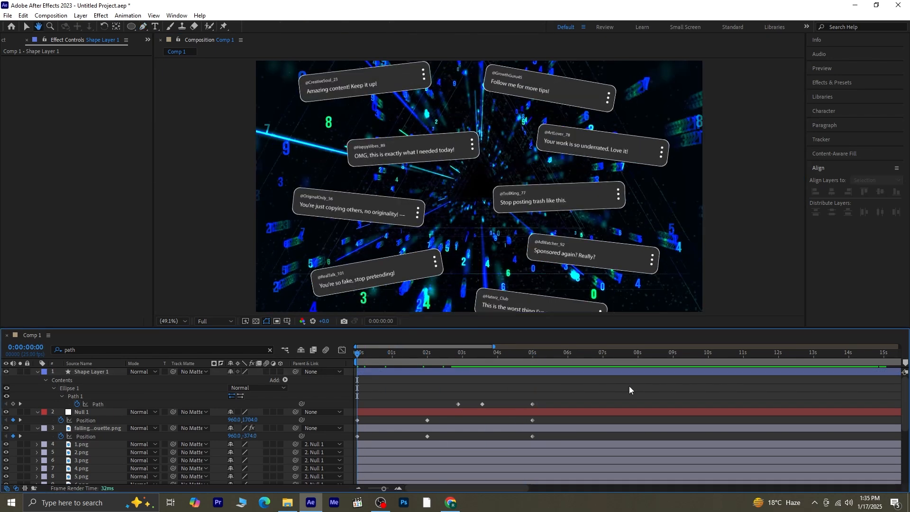
key(space)
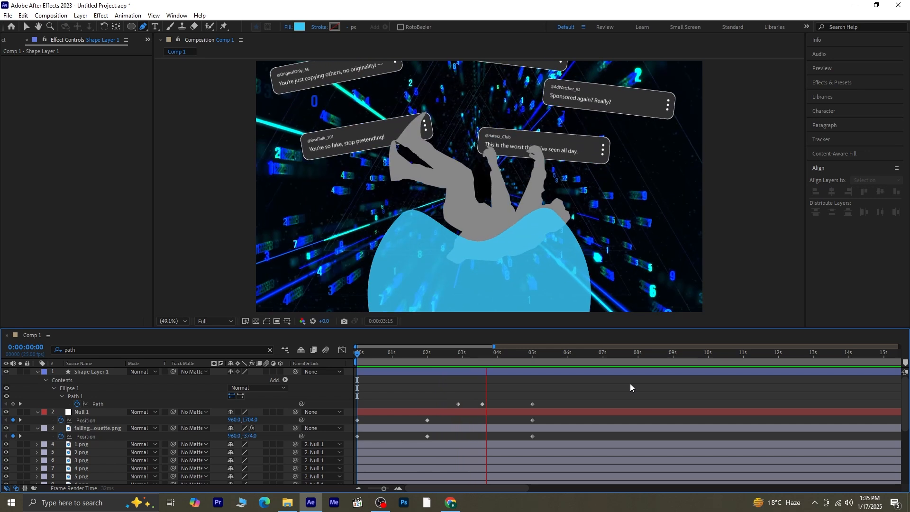
key(space)
Collapse the null and silhouette layers and add an Inner Glow layer style to the circle layer.
click(96, 373)
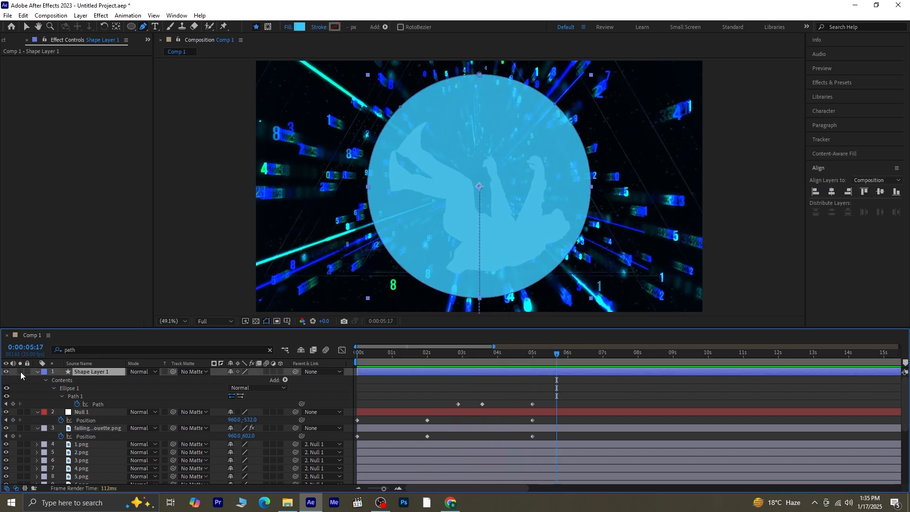
click(37, 413)
click(37, 419)
right_click(88, 375)
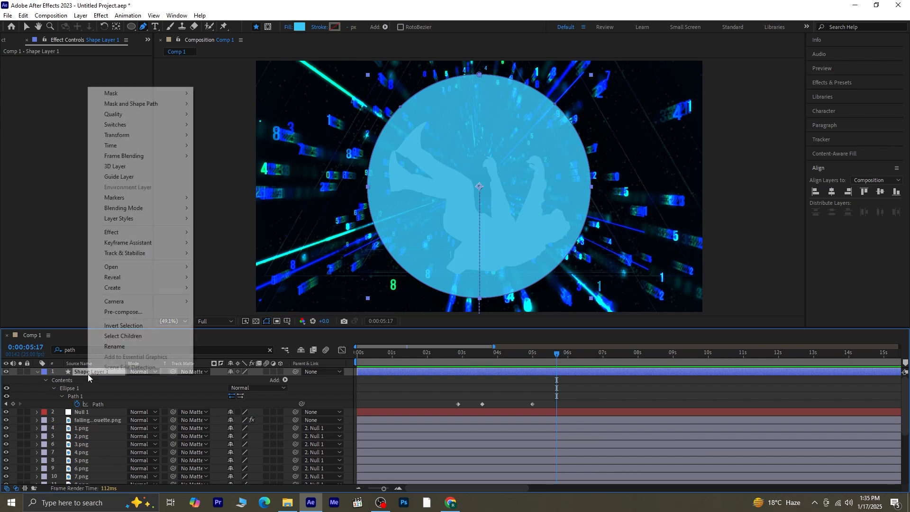
mouse_move(181, 226)
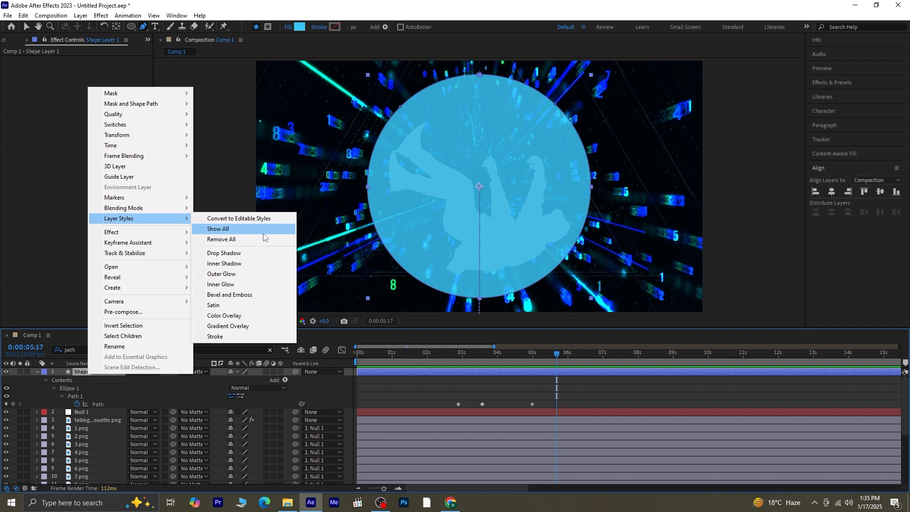
click(254, 286)
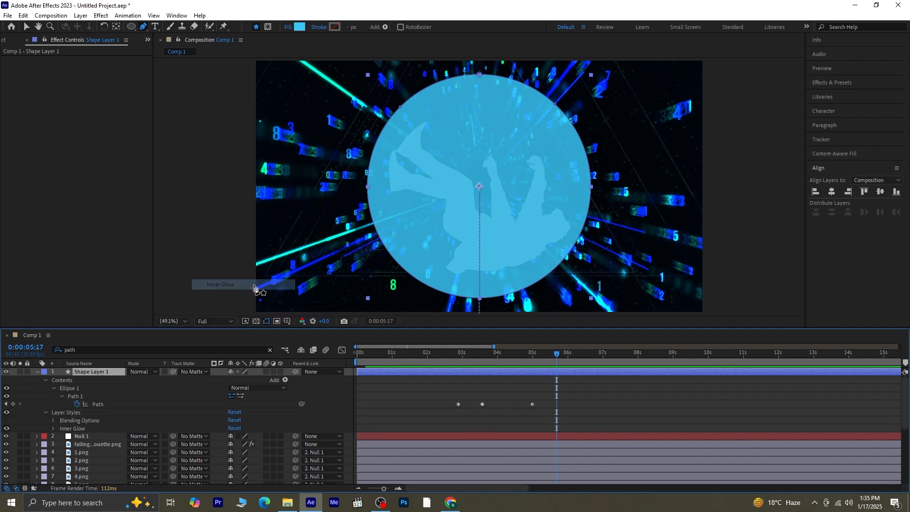
Set the circle's Inner Glow colour to white FFFFFF.
click(53, 428)
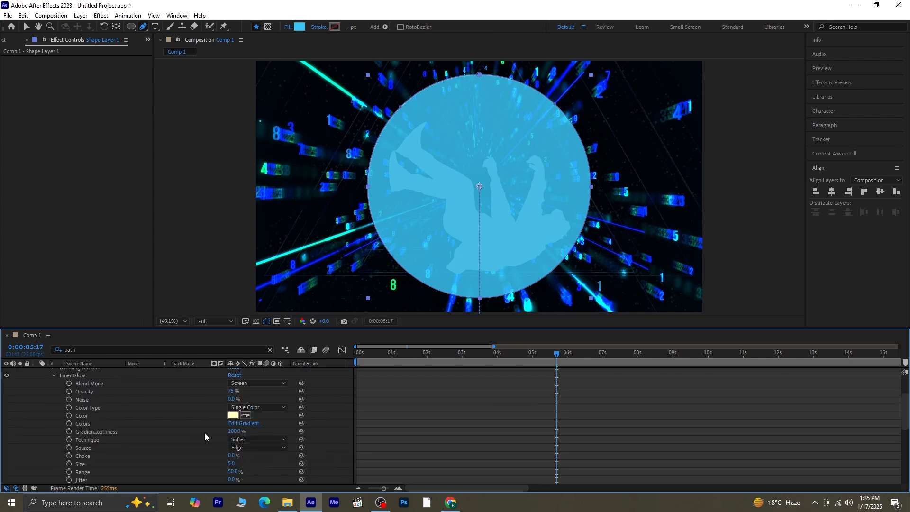
click(232, 415)
click(86, 196)
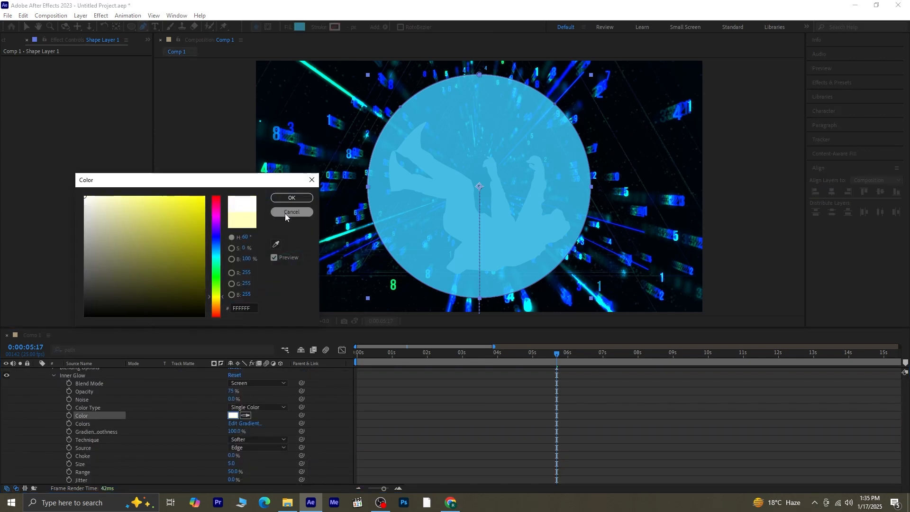
click(292, 198)
Set the Inner Glow to Normal blend mode with 100% opacity and a size of 285.
scroll(252, 388, up, 1)
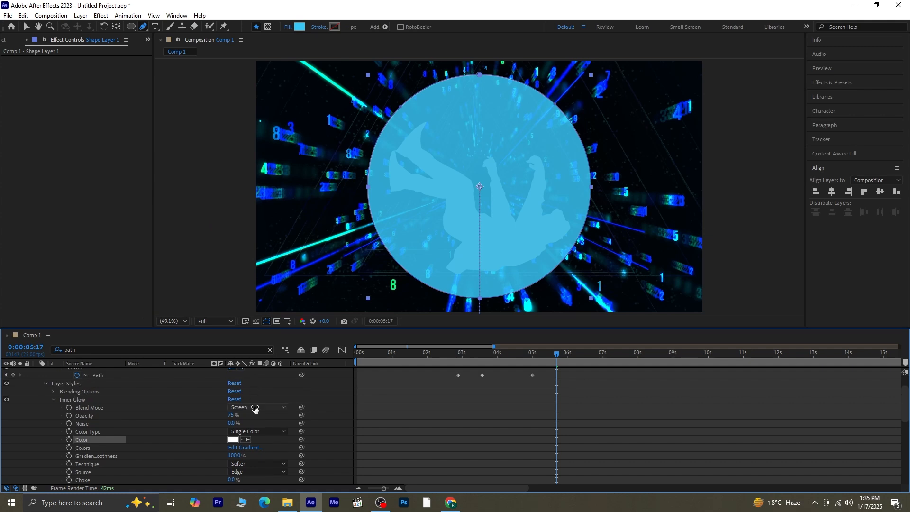
click(254, 407)
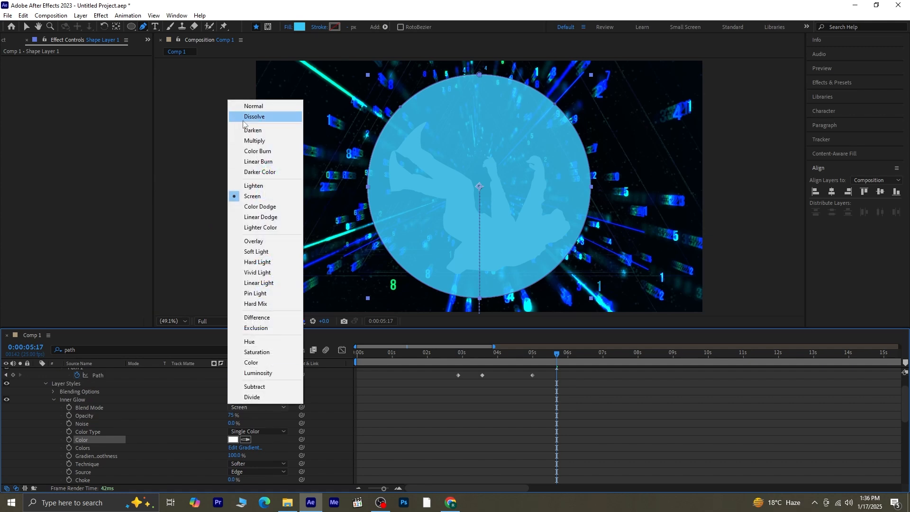
click(254, 105)
drag(232, 416, 281, 416)
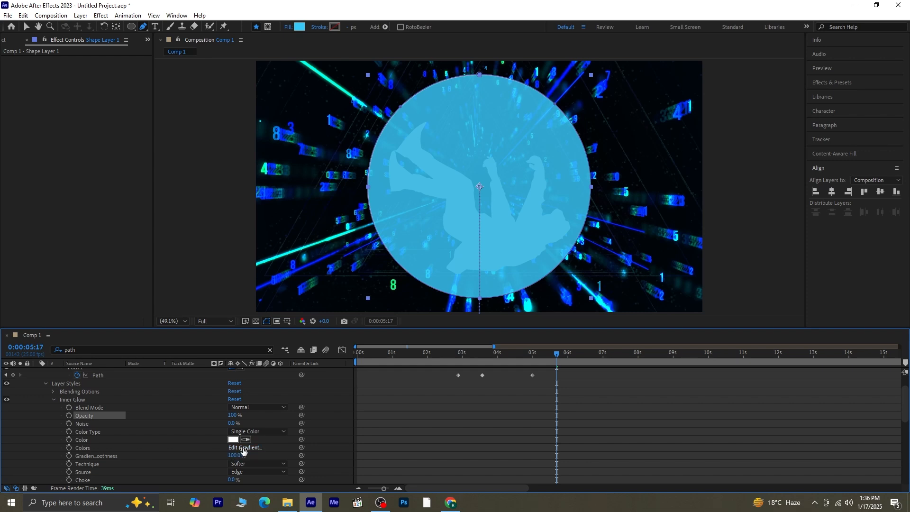
scroll(237, 455, down, 1)
drag(231, 464, 359, 457)
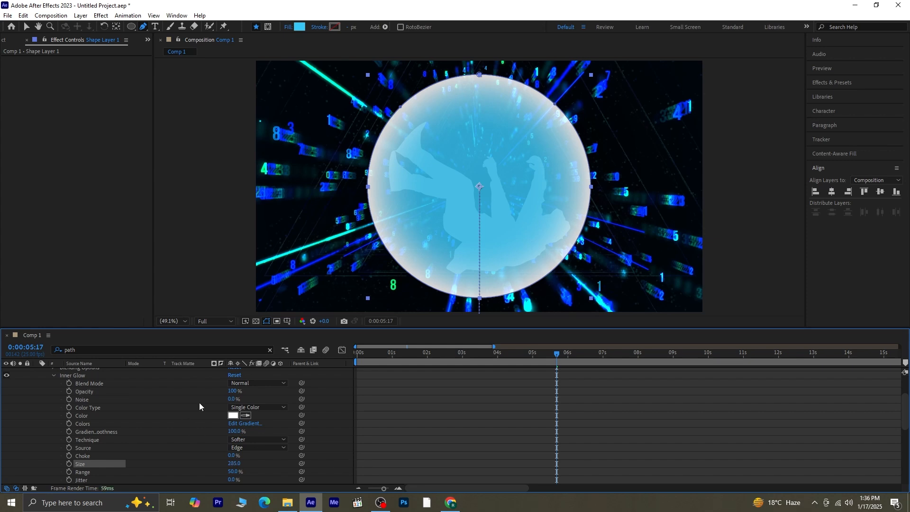
Change the Inner Glow's blend mode to Overlay and its opacity to 60%.
click(247, 387)
click(280, 217)
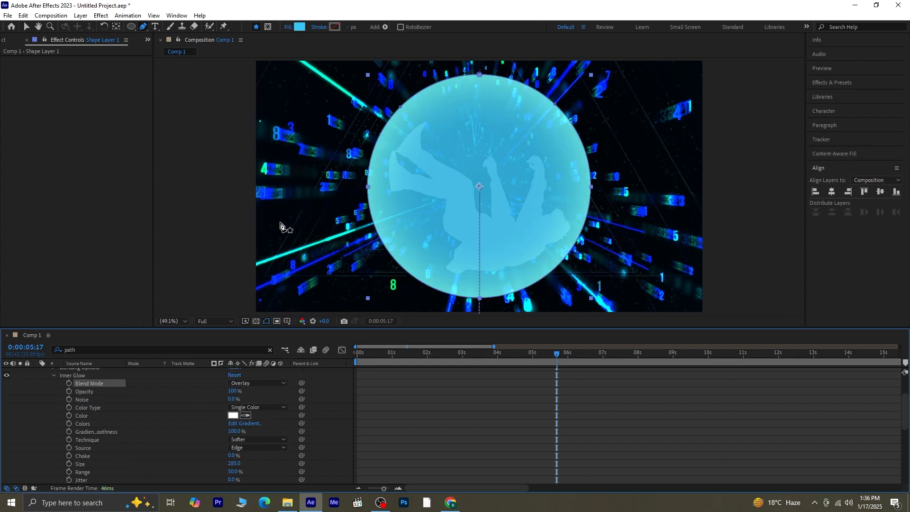
drag(234, 394, 216, 395)
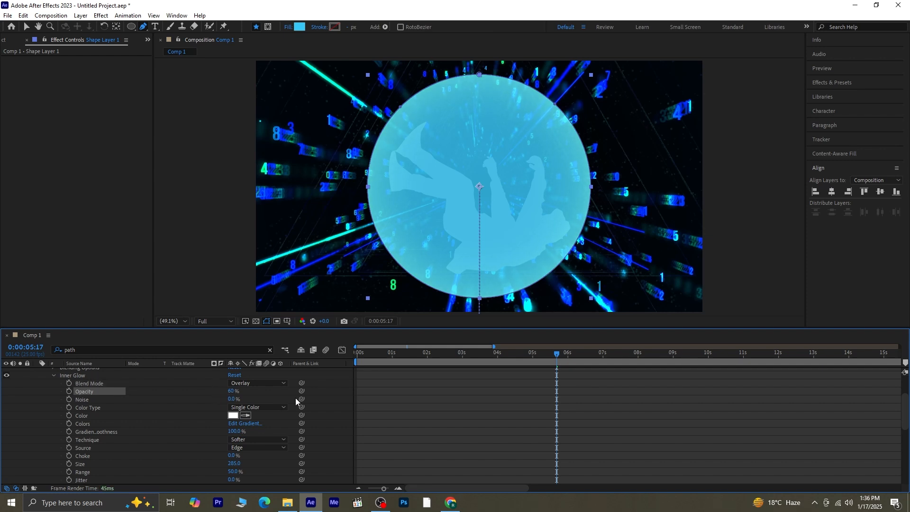
click(320, 394)
scroll(188, 428, up, 1)
scroll(166, 428, up, 2)
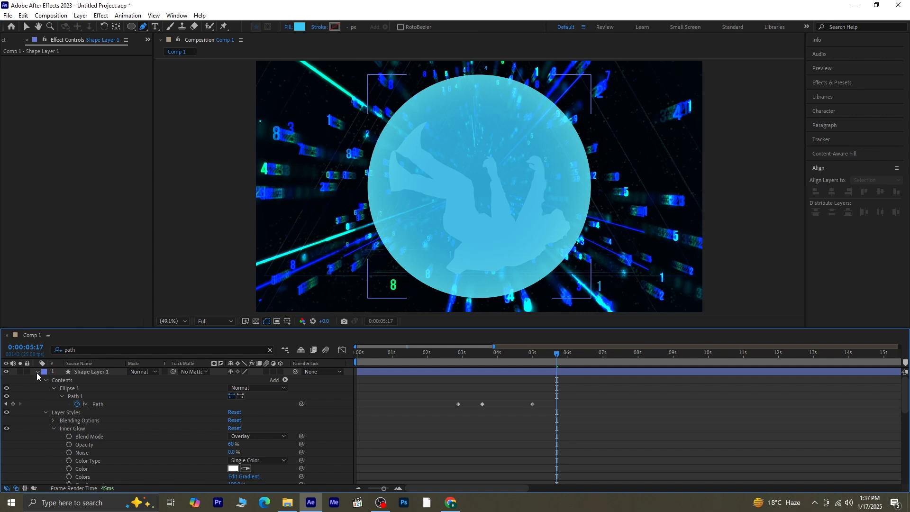
Collapse the circle layer, preview the scene from the start, and scrub to the frames where the silhouette dents the circle.
click(37, 373)
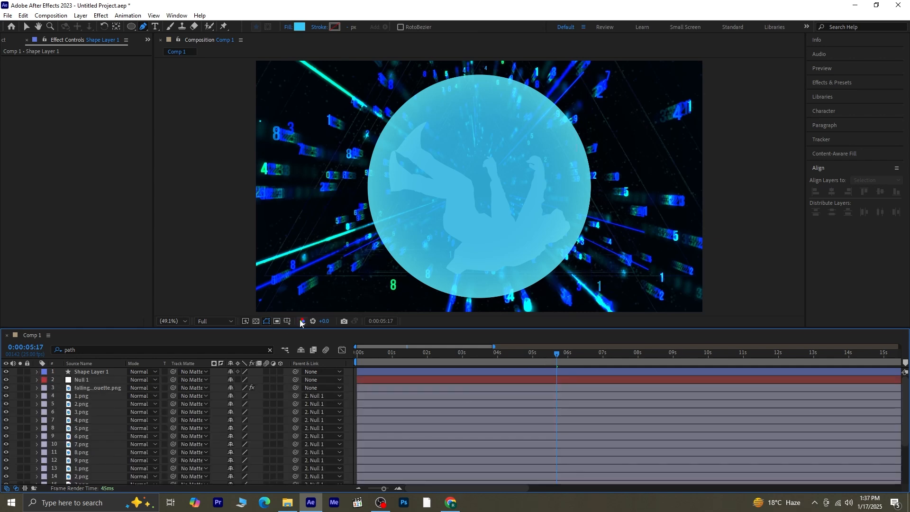
drag(558, 350, 172, 378)
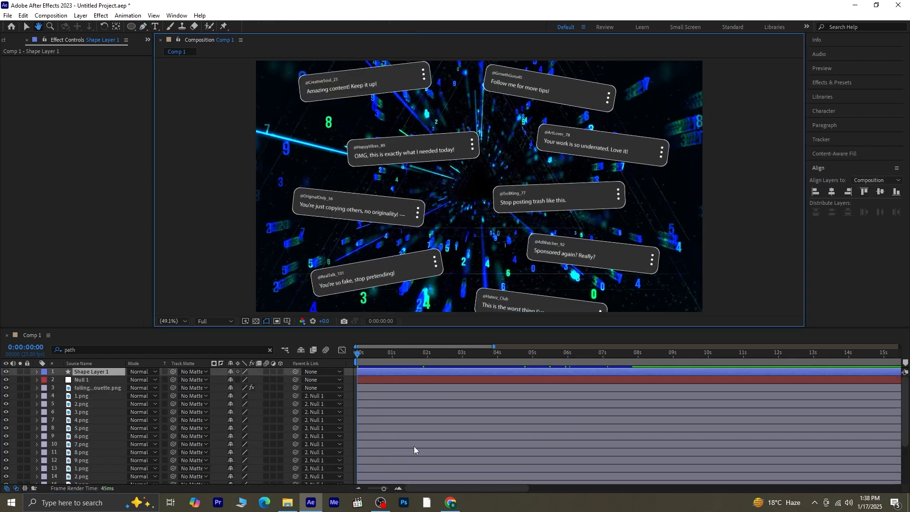
key(space)
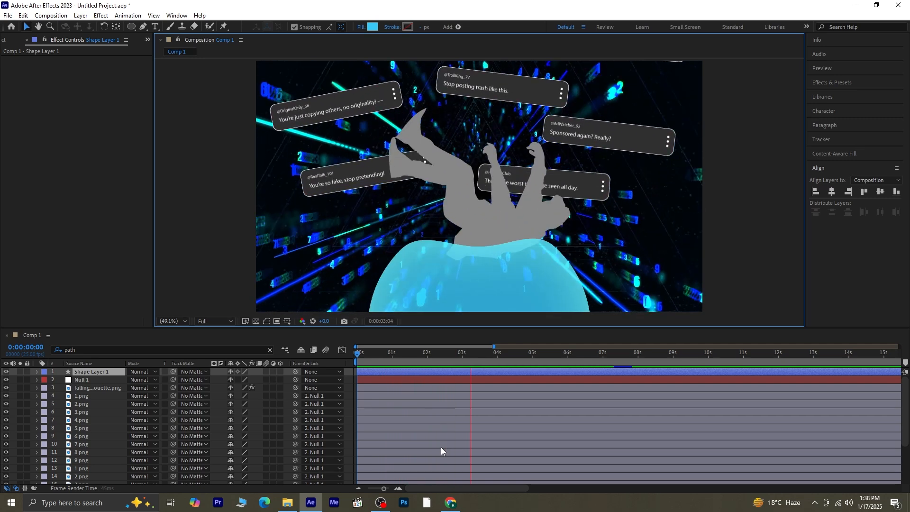
click(501, 358)
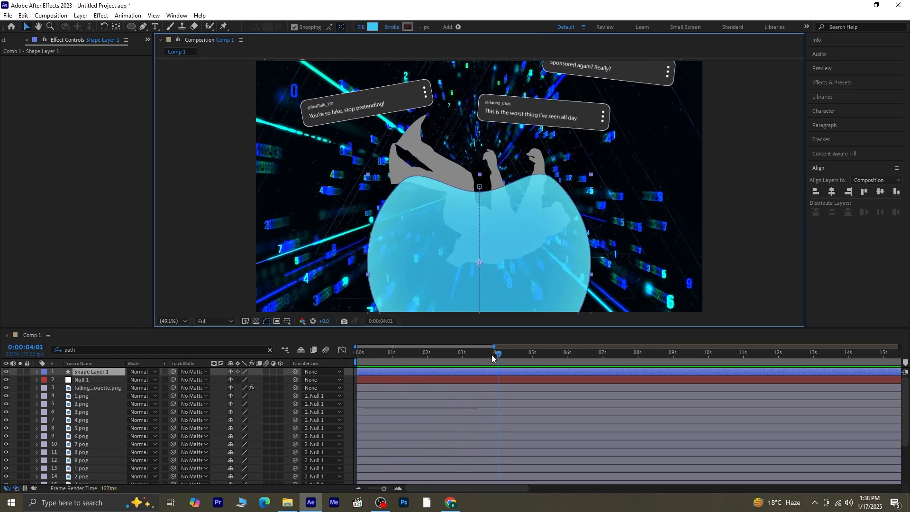
drag(492, 358, 487, 357)
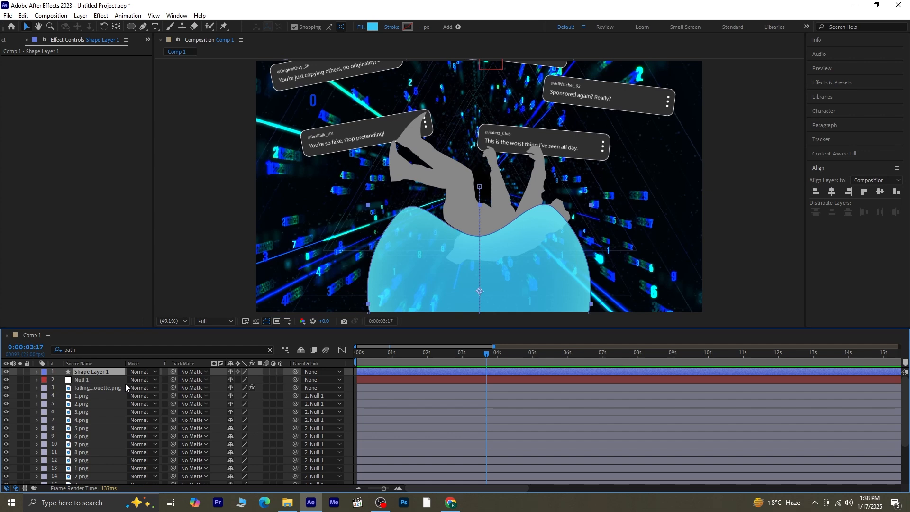
Reveal the circle's keyframes and raise the dent's centre point on the path keyframe at 0:00:03:14 to make the dent shallower.
key(u)
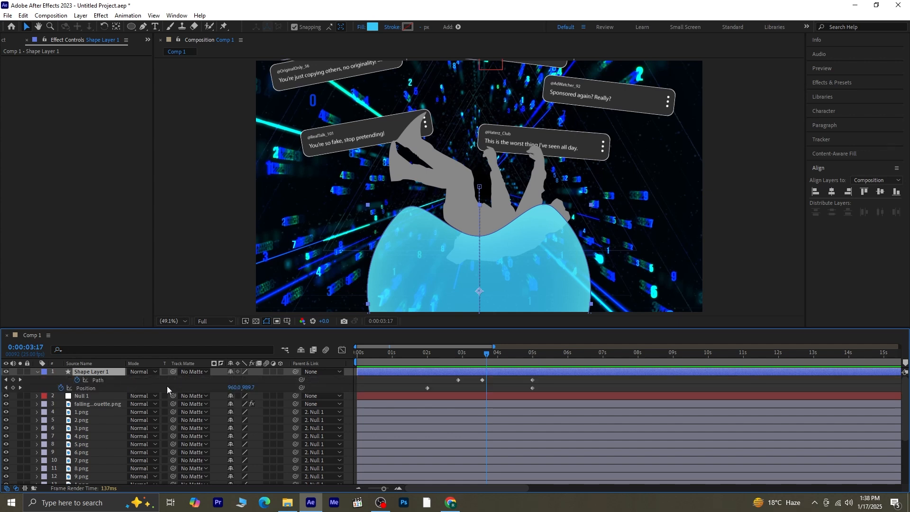
click(20, 380)
click(7, 380)
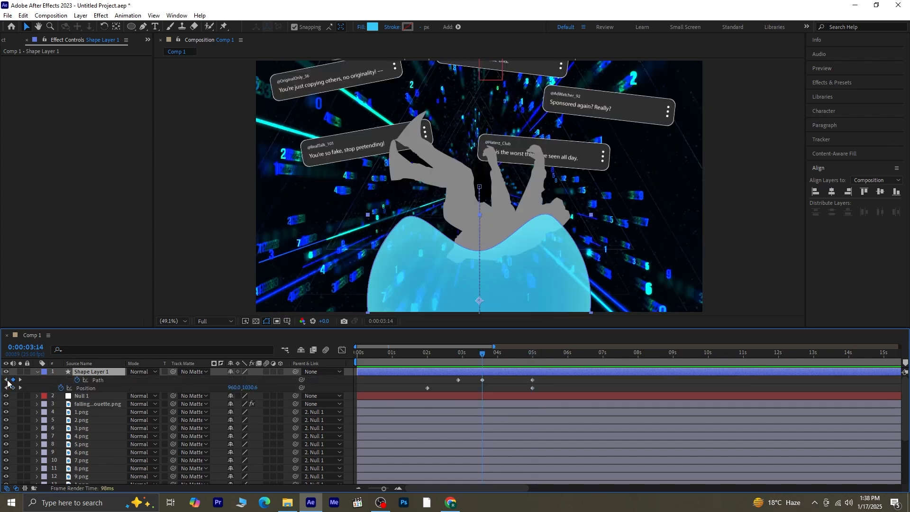
click(502, 383)
click(483, 380)
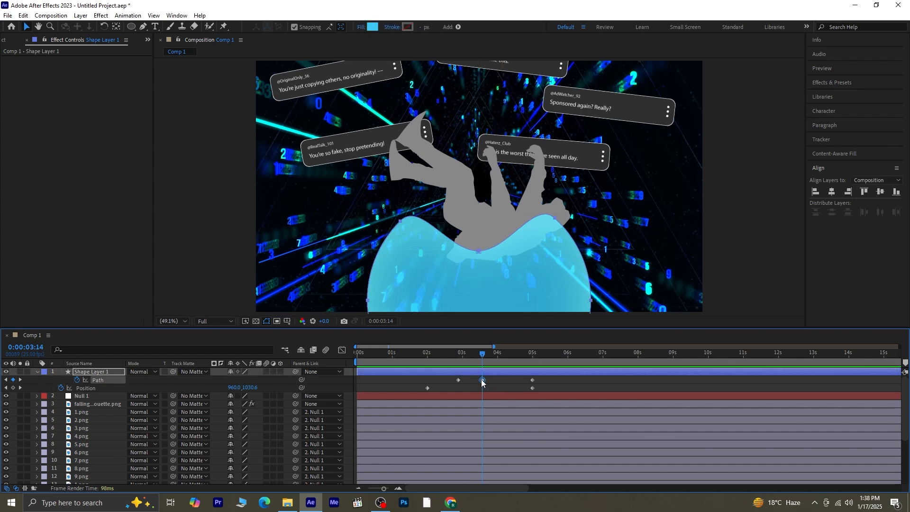
key(g)
click(478, 251)
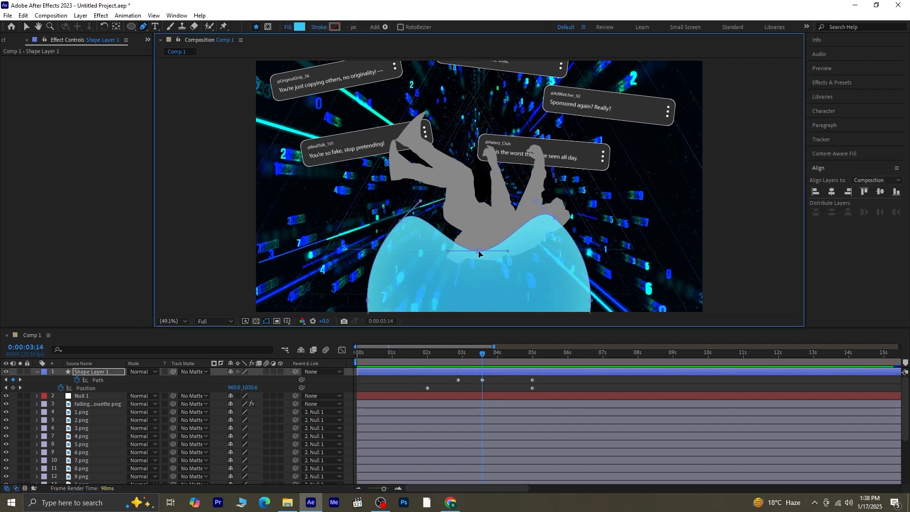
drag(479, 247, 483, 230)
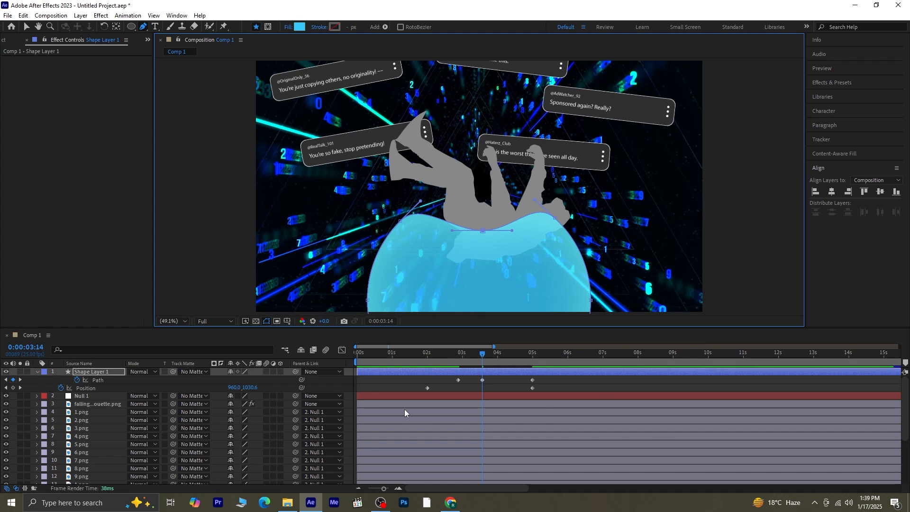
Scrub through the reshaped dent, collapse and deselect the circle layer, and return to the start of the timeline.
drag(483, 354, 473, 371)
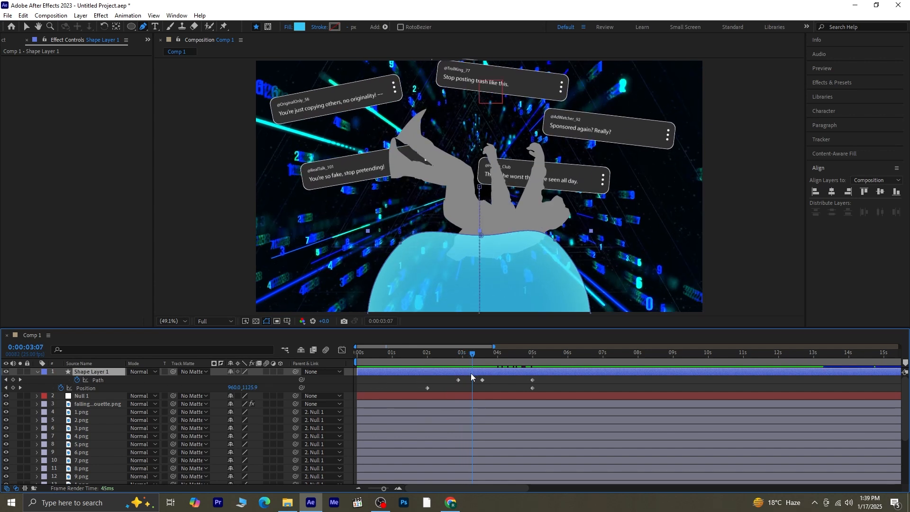
click(37, 372)
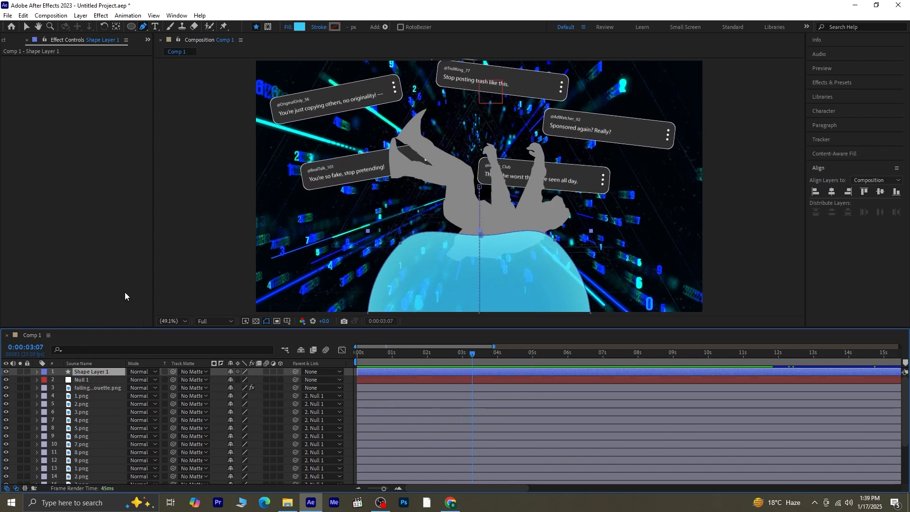
click(25, 26)
click(197, 140)
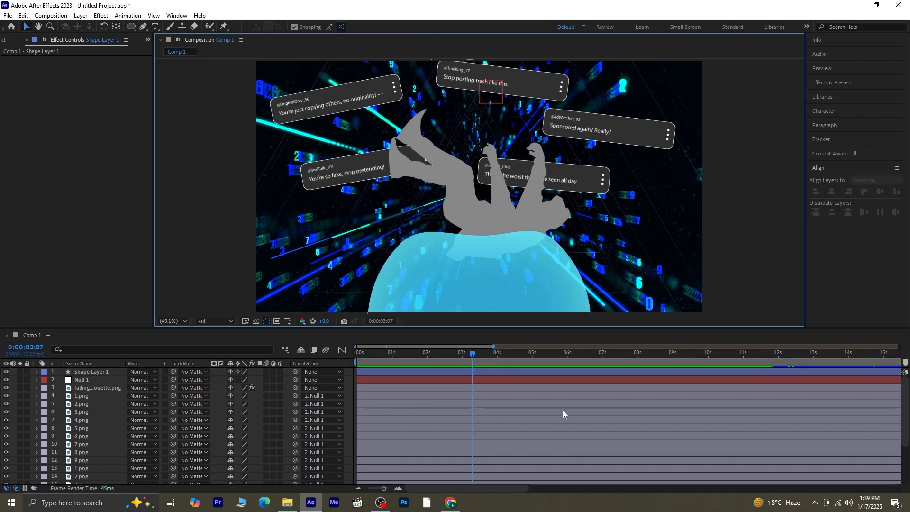
drag(471, 351, 179, 359)
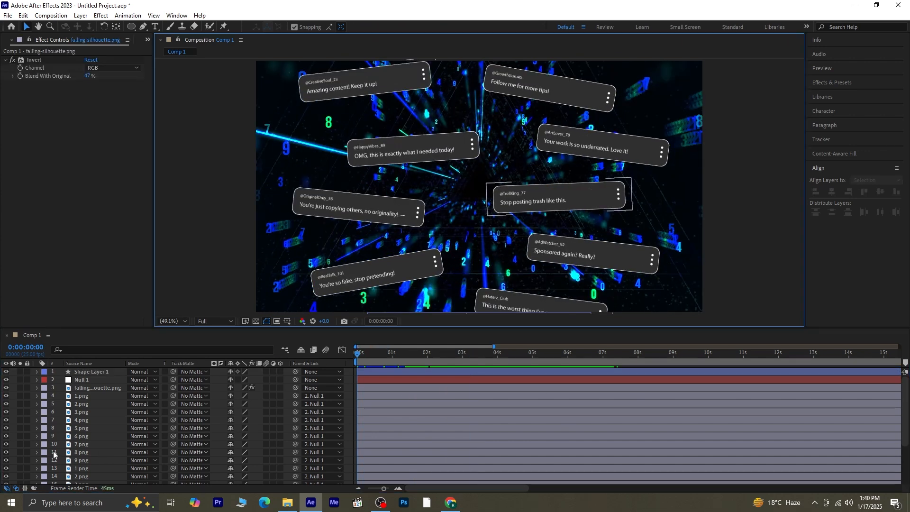
Move comment layers 1, 2, 3, 6 and 9 plus duplicates 2, 4 and 9 above the silhouette layer and preview the scene.
click(84, 397)
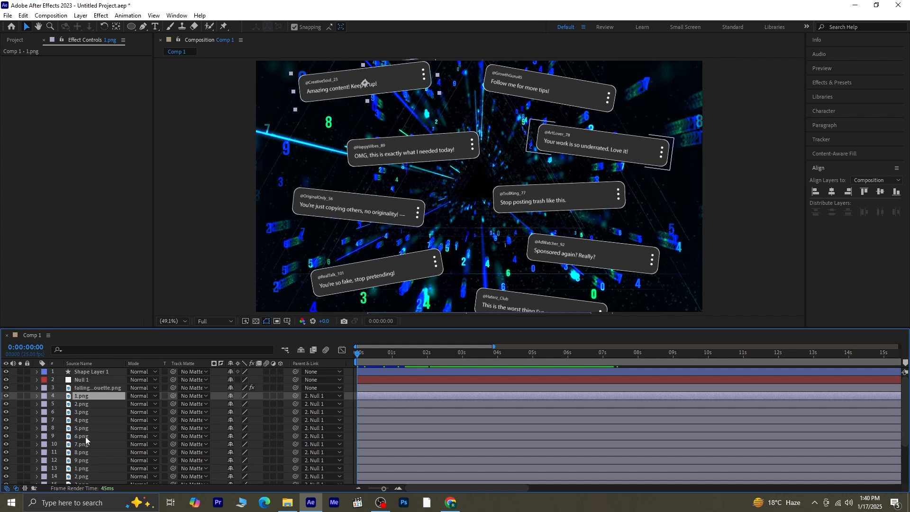
shift+click(92, 412)
scroll(84, 476, down, 1)
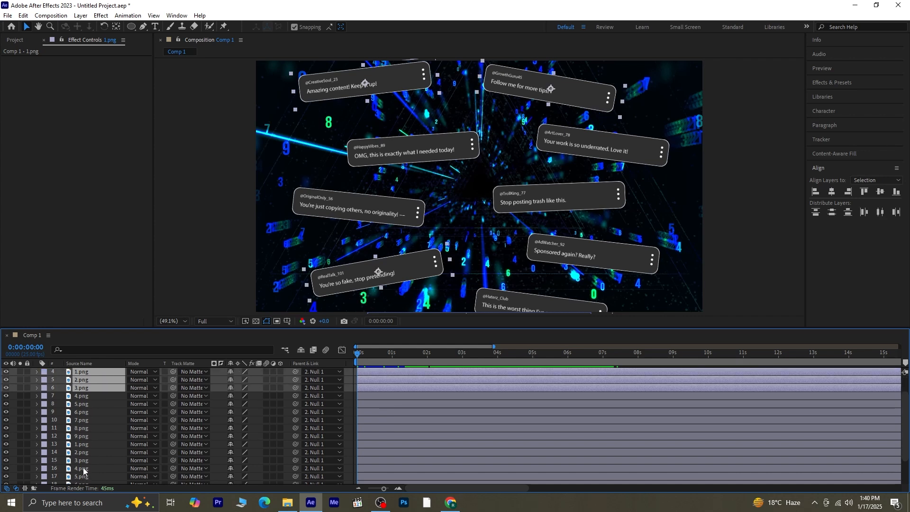
ctrl+click(85, 436)
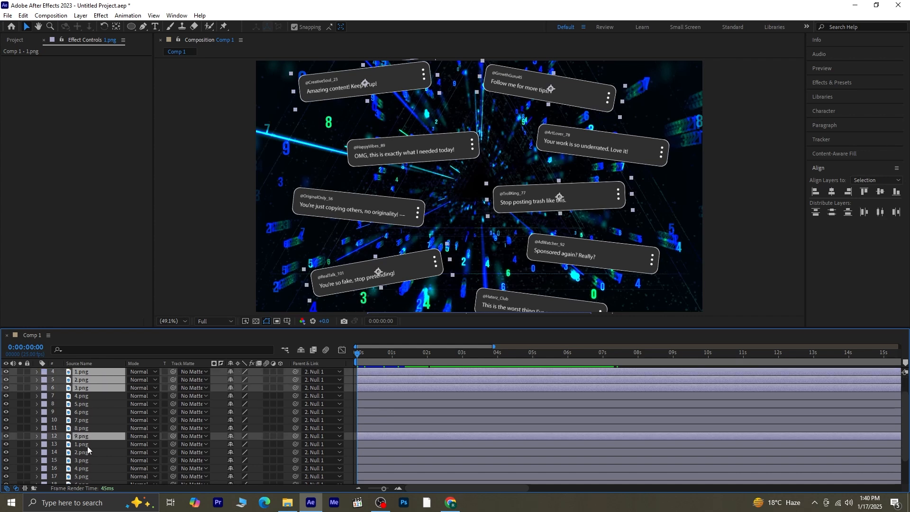
ctrl+click(90, 468)
ctrl+click(95, 453)
ctrl+click(93, 413)
scroll(102, 445, down, 2)
ctrl+click(83, 472)
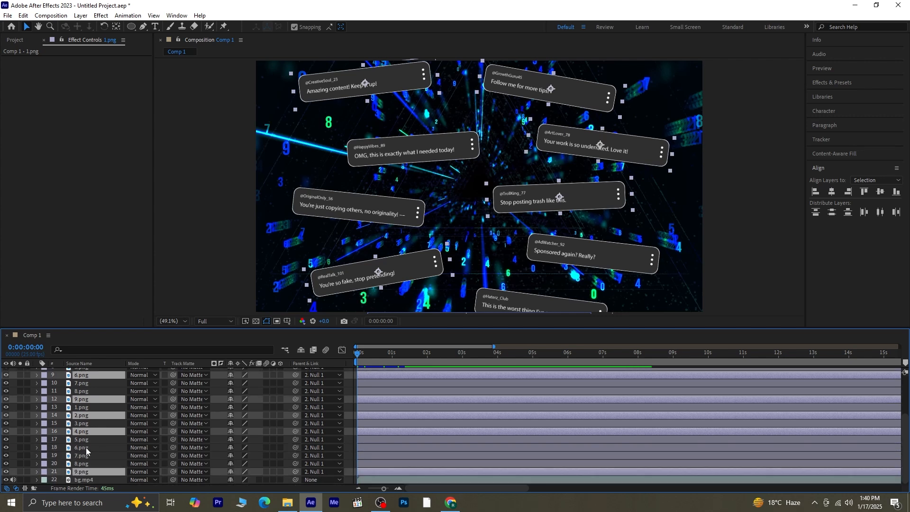
scroll(87, 428, up, 3)
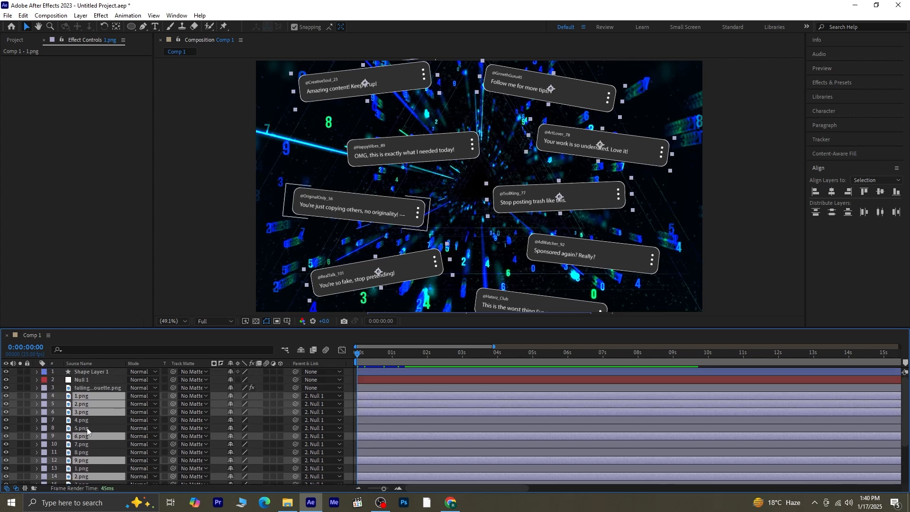
drag(89, 394, 90, 385)
click(179, 286)
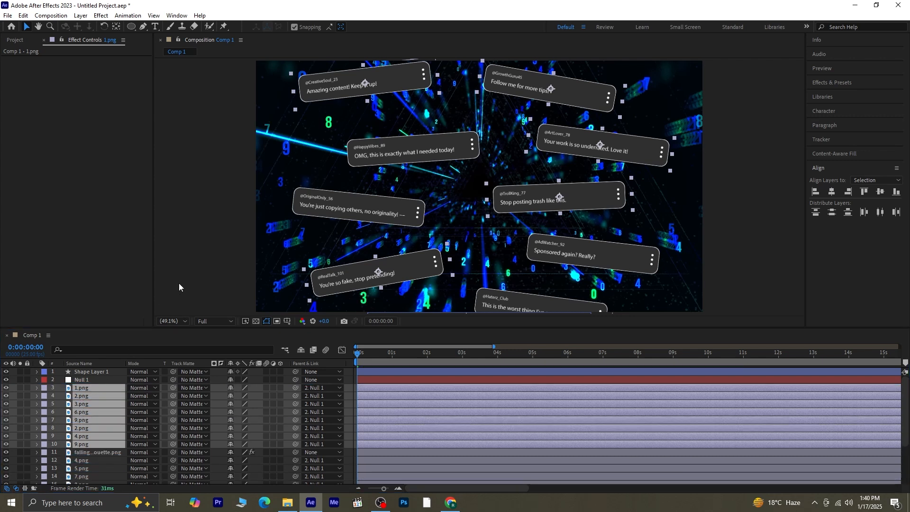
key(space)
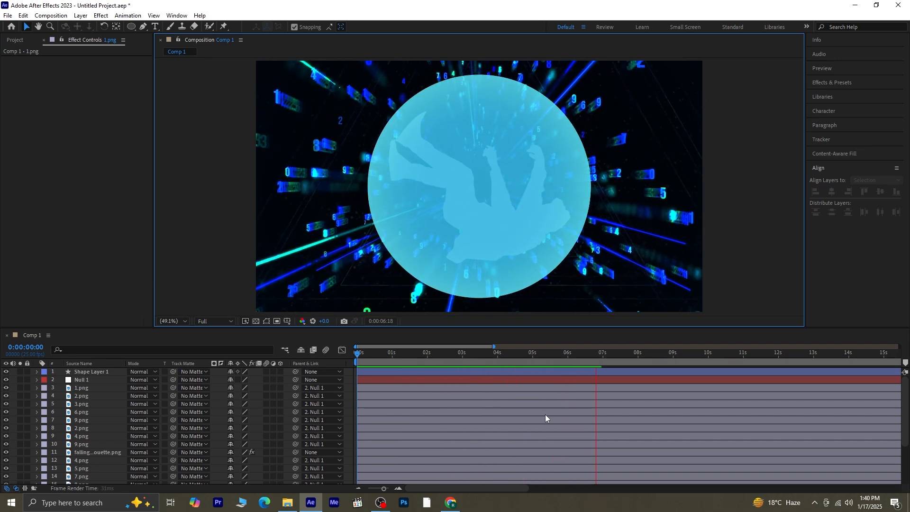
drag(540, 365, 334, 402)
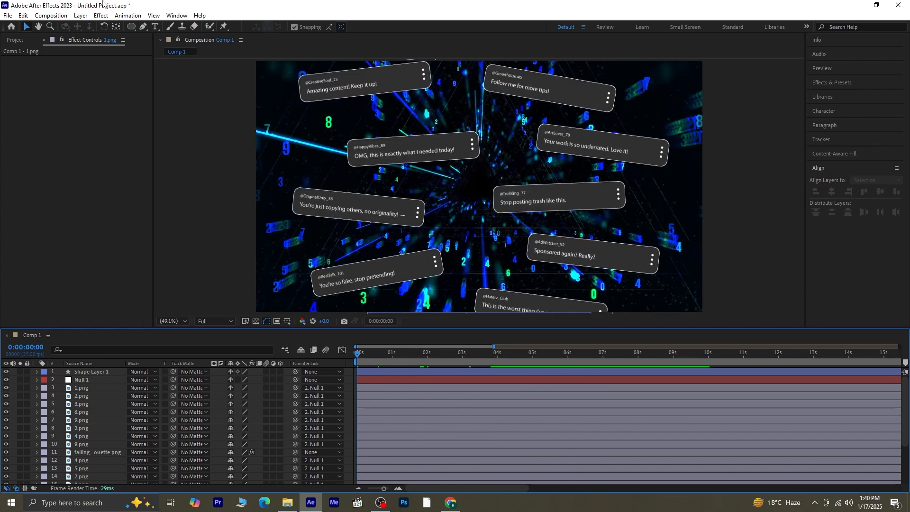
Create a composition-sized solid layer named Royal Blue Solid 1.
click(79, 18)
mouse_move(109, 27)
click(258, 41)
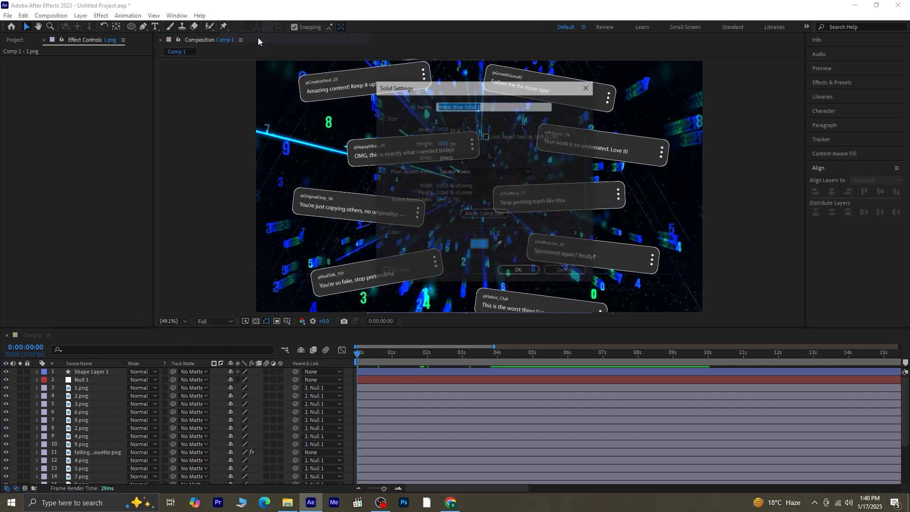
click(520, 271)
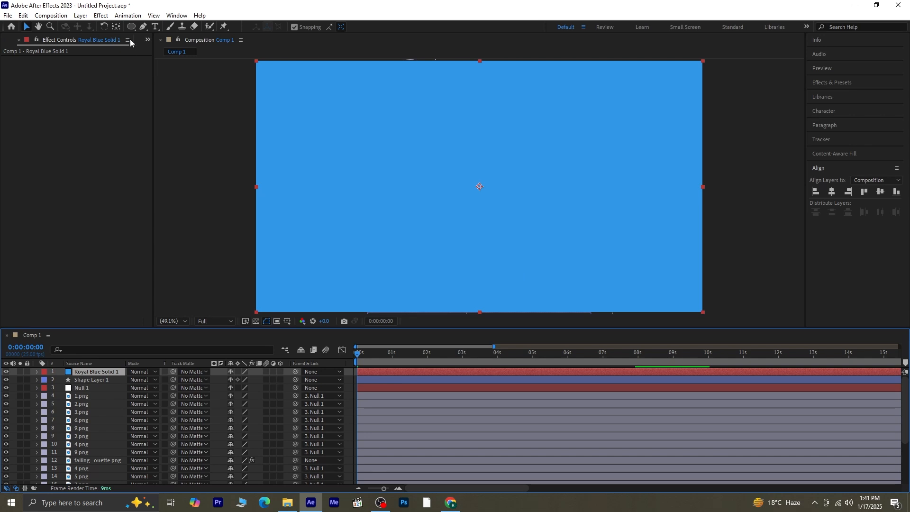
Add a text layer with the letter "s", swap its fill for a white outline, and apply faux bold.
click(155, 26)
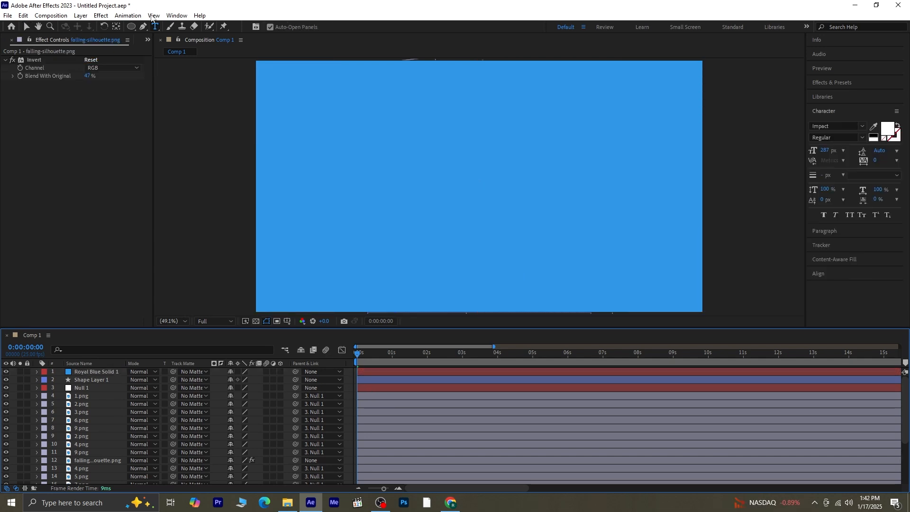
click(353, 178)
text(s)
drag(366, 171, 330, 170)
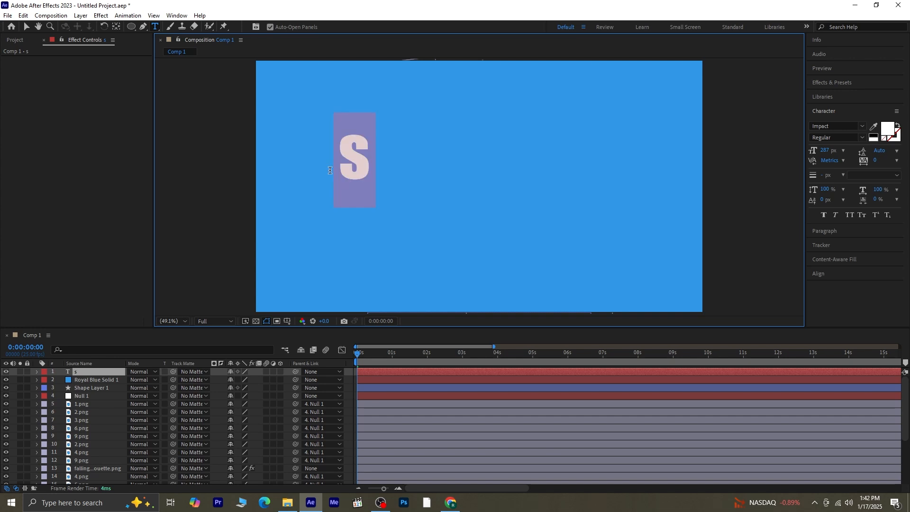
click(898, 126)
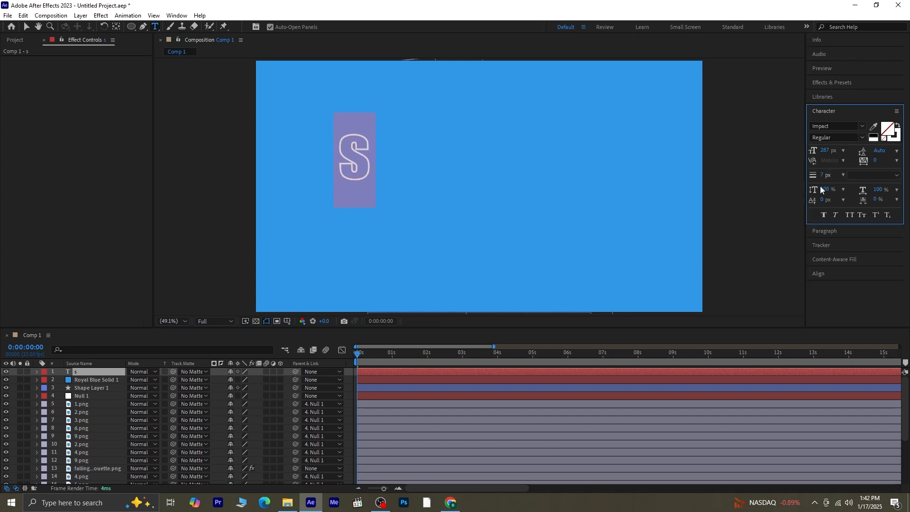
click(825, 215)
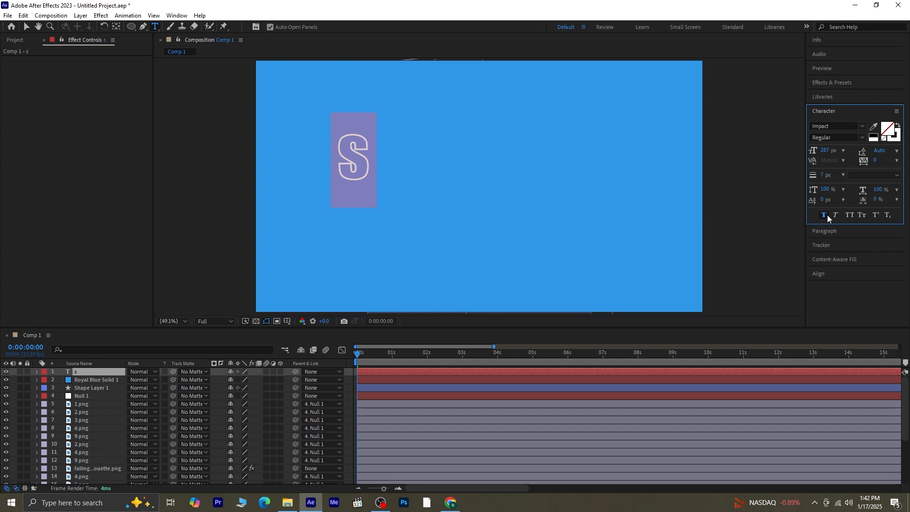
Shift the letter slightly down and to the right, and centre its anchor point on the glyph.
click(27, 29)
drag(366, 178, 372, 187)
click(118, 26)
key(ctrl+alt+Home)
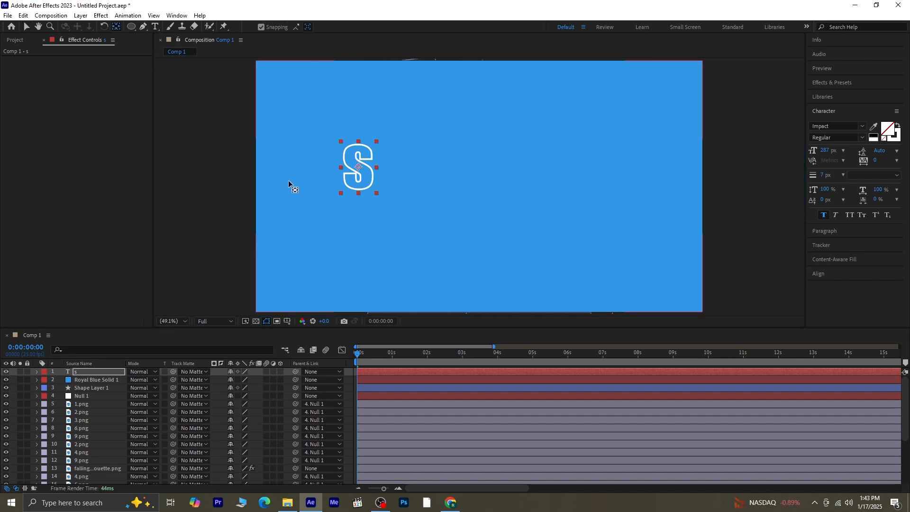
Find the Saber effect in the effects library and apply it to Royal Blue Solid 1.
click(113, 379)
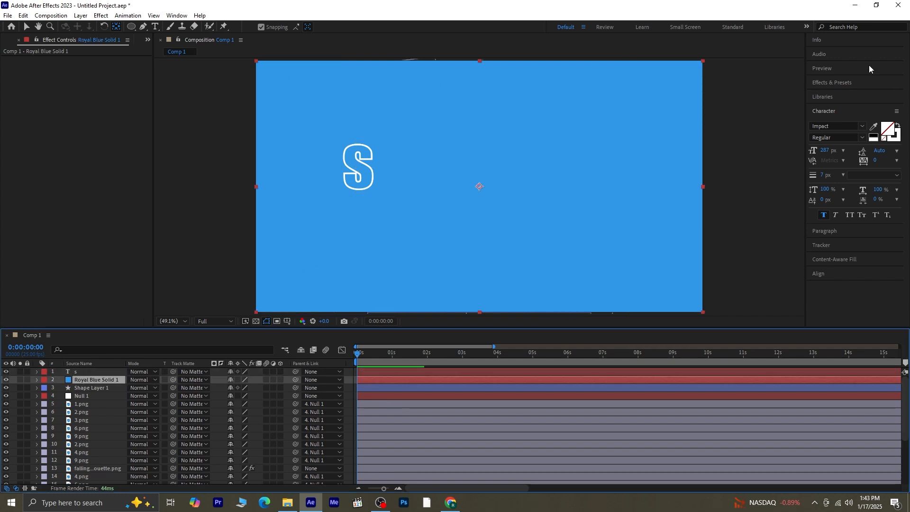
click(859, 83)
click(897, 97)
text(saber)
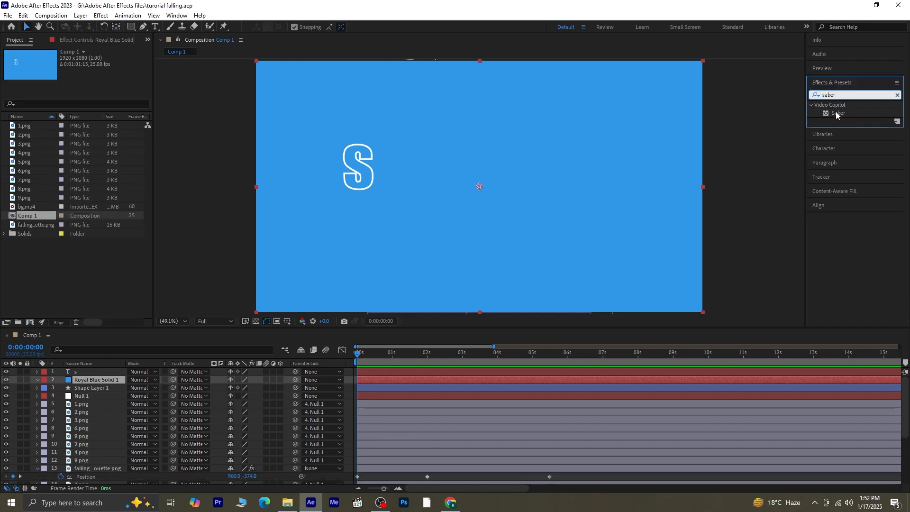
drag(836, 113, 92, 382)
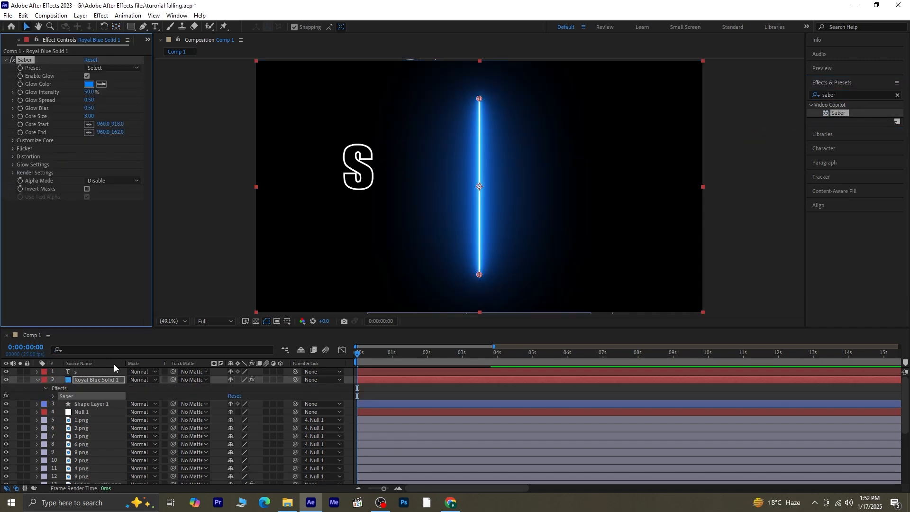
Set Saber's core type to Text Layer and choose the "s" layer as its source.
click(12, 141)
click(113, 148)
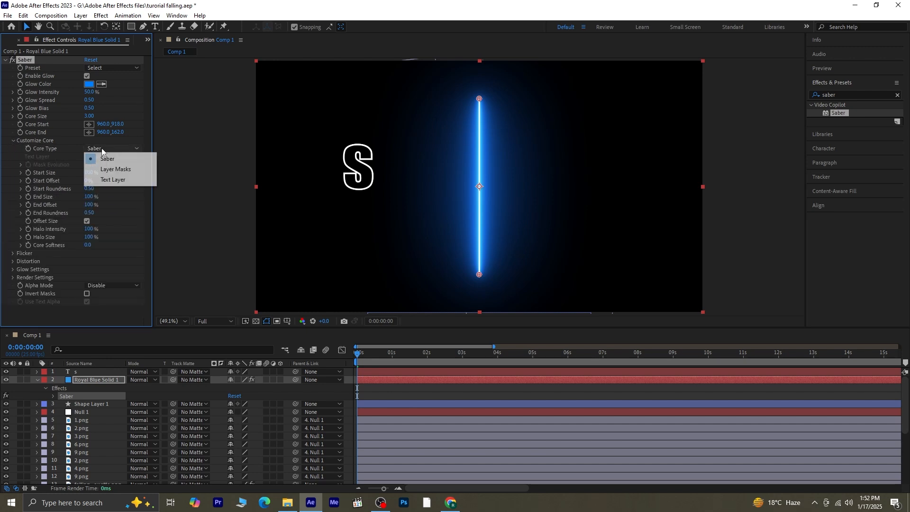
click(113, 181)
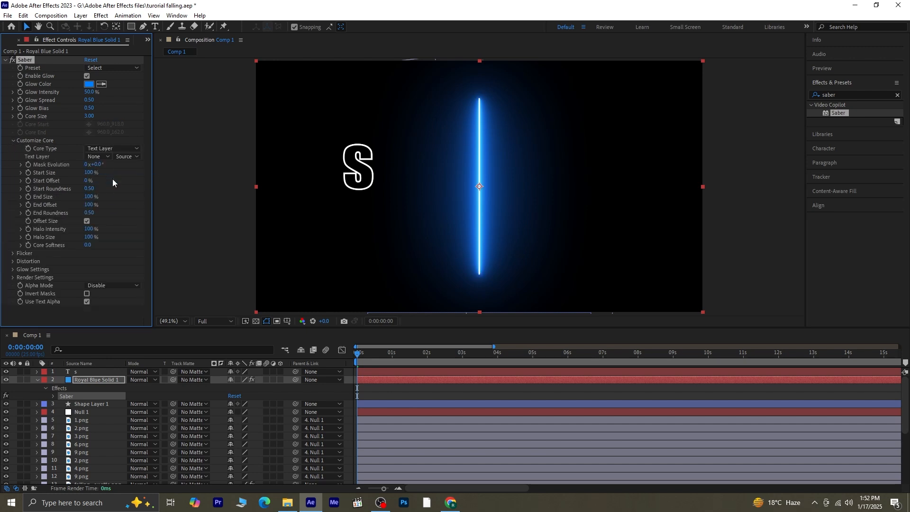
click(100, 157)
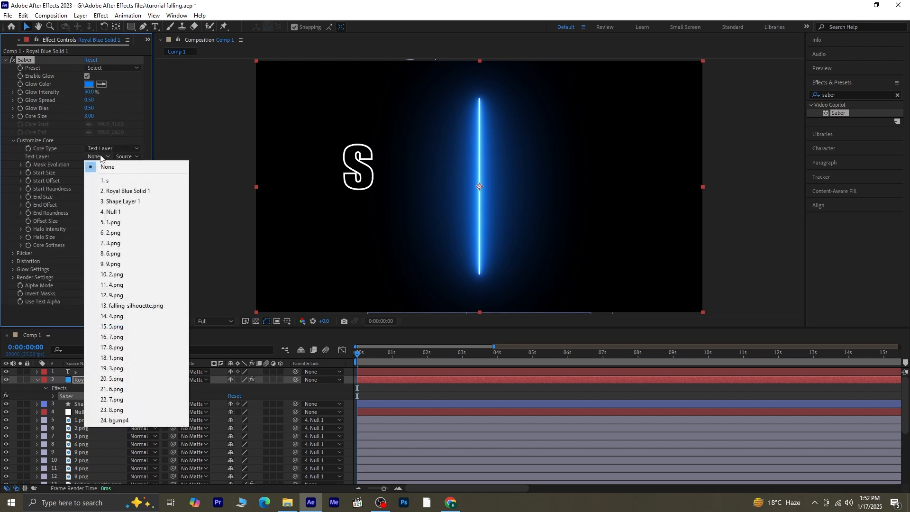
click(114, 184)
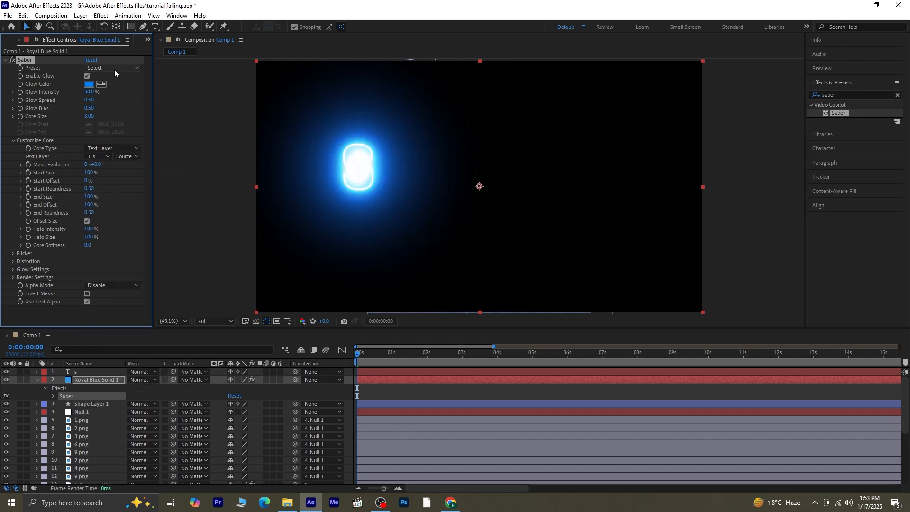
Apply Saber's Neon preset and reduce the Glow Intensity to 44%.
click(115, 69)
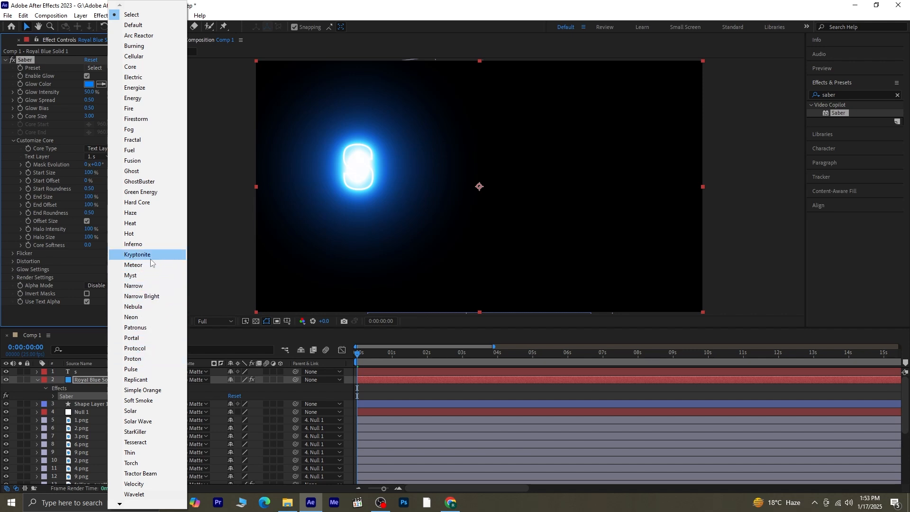
click(140, 316)
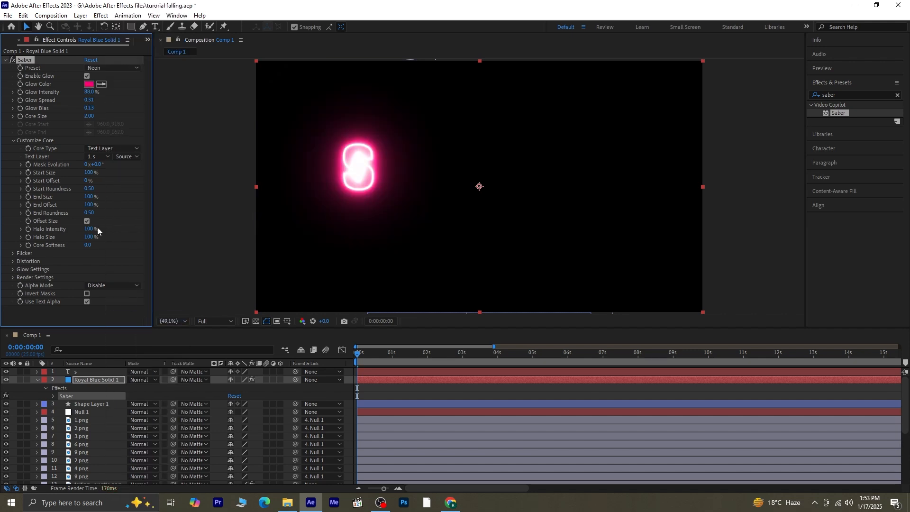
drag(88, 91, 74, 96)
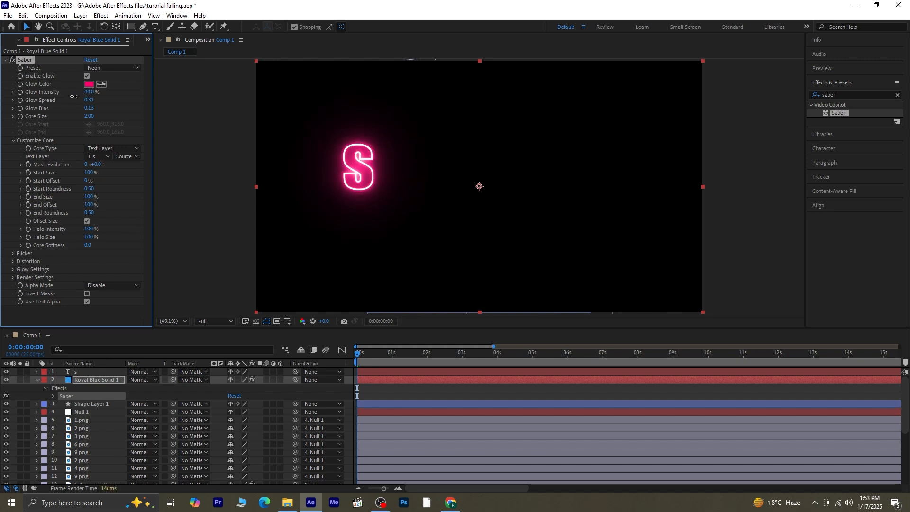
Change Saber's glow colour to a slightly darkened red and lower the Glow Intensity to 32%.
click(90, 84)
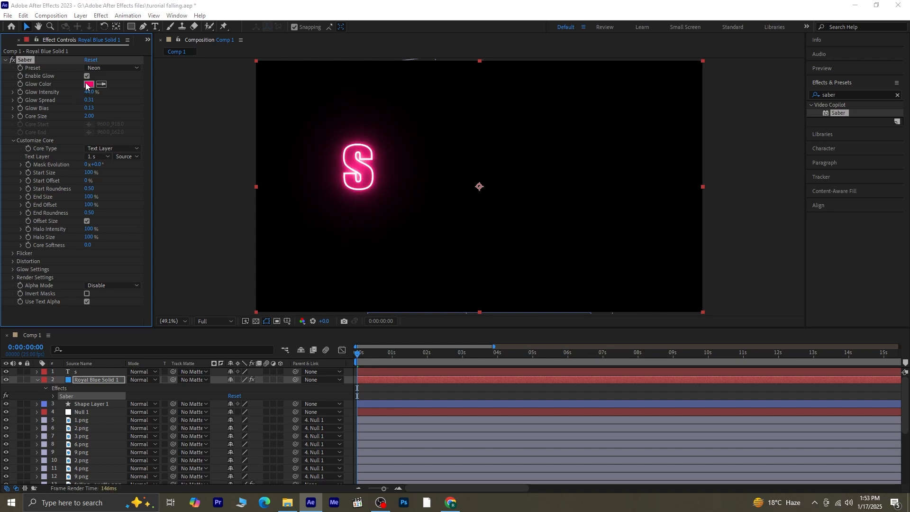
click(219, 308)
drag(219, 308, 218, 318)
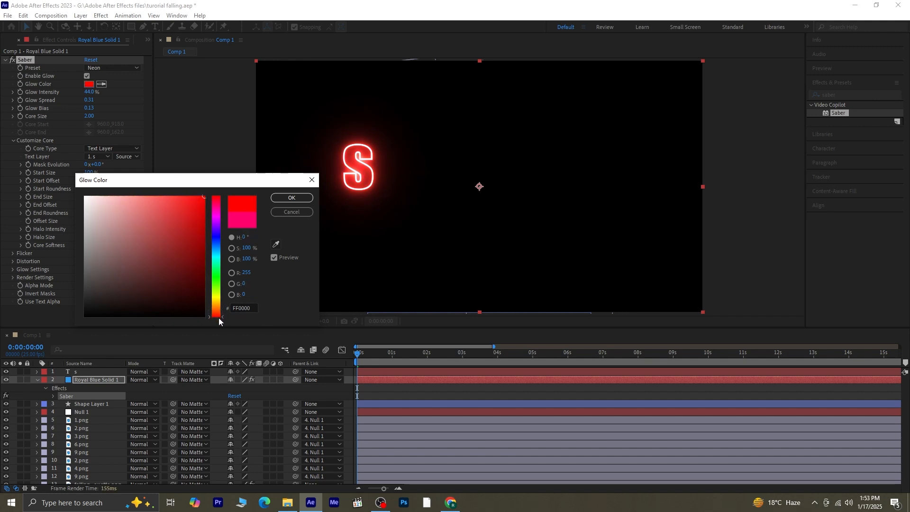
drag(200, 210, 200, 206)
click(291, 197)
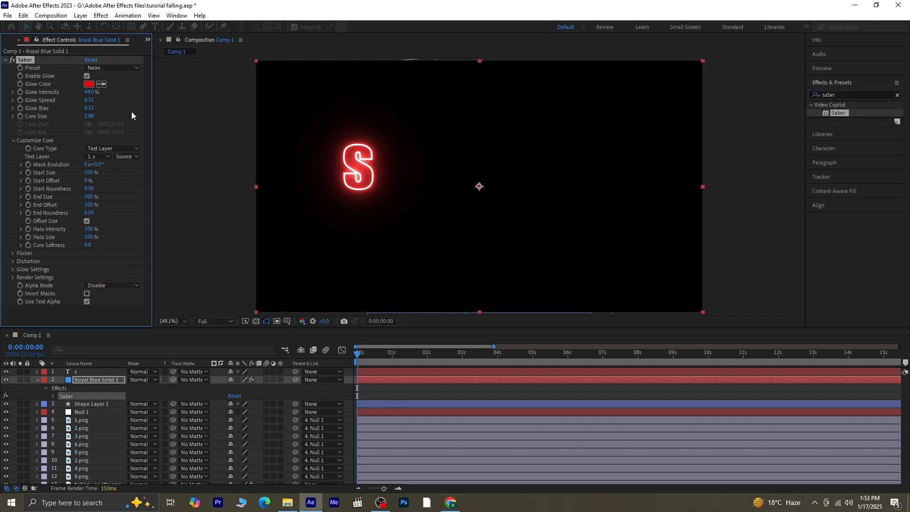
drag(88, 92, 84, 93)
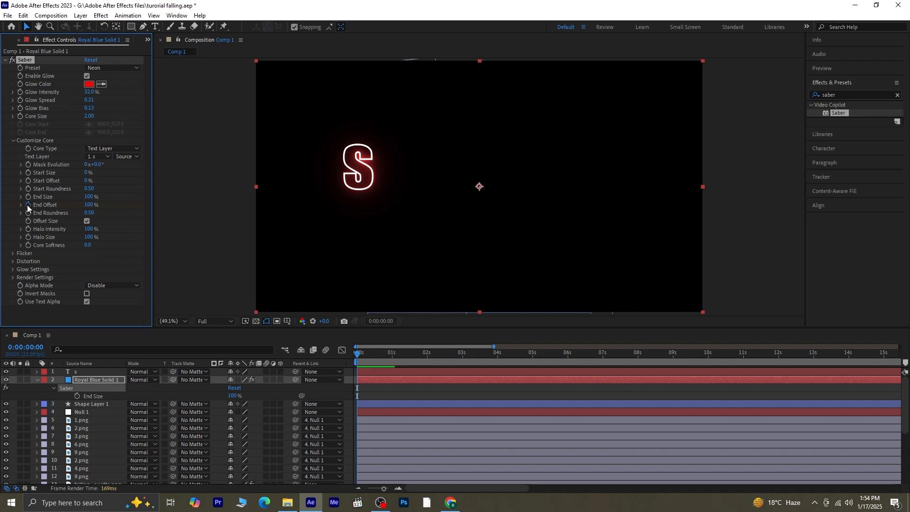
Animate Saber's End Offset from 0% at the start to 100% at 0:00:00:20.
drag(88, 205, 2, 213)
key(space)
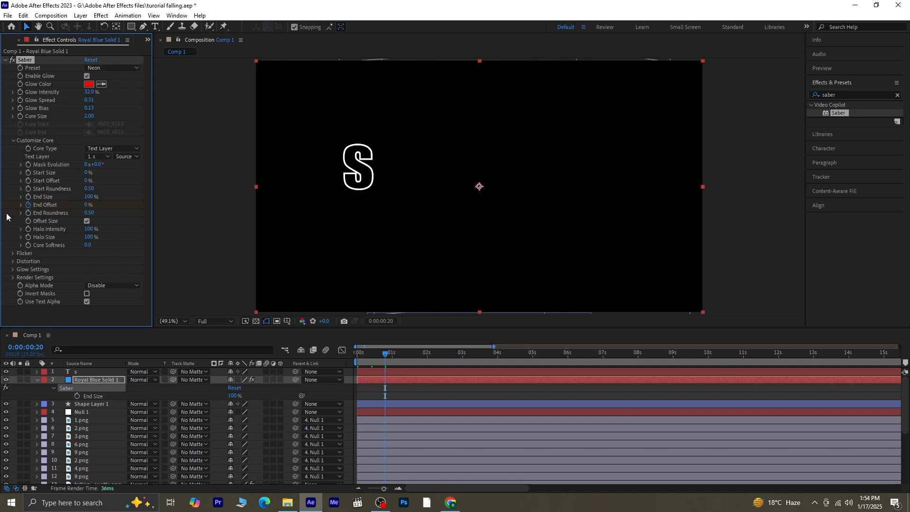
drag(87, 205, 148, 217)
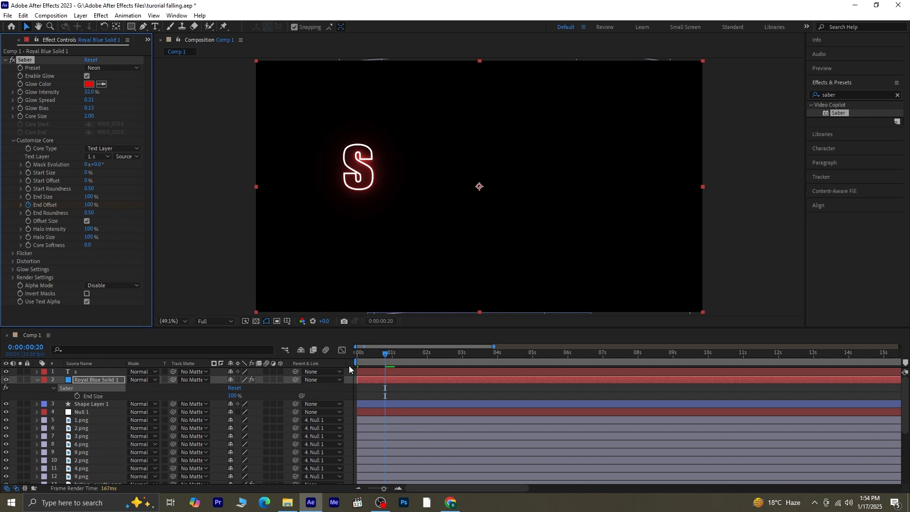
Preview the glow drawing around the letter from the start and reveal the layers' keyframed properties.
drag(394, 357, 327, 356)
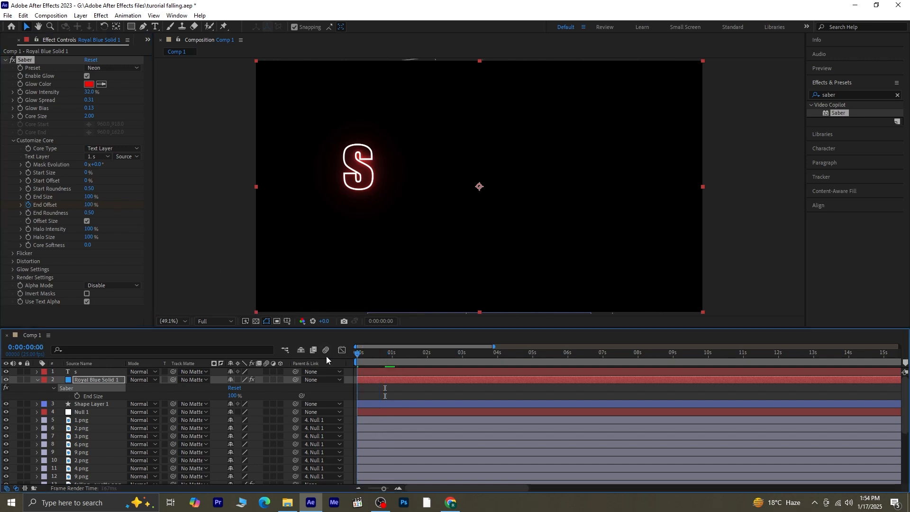
click(431, 392)
key(space)
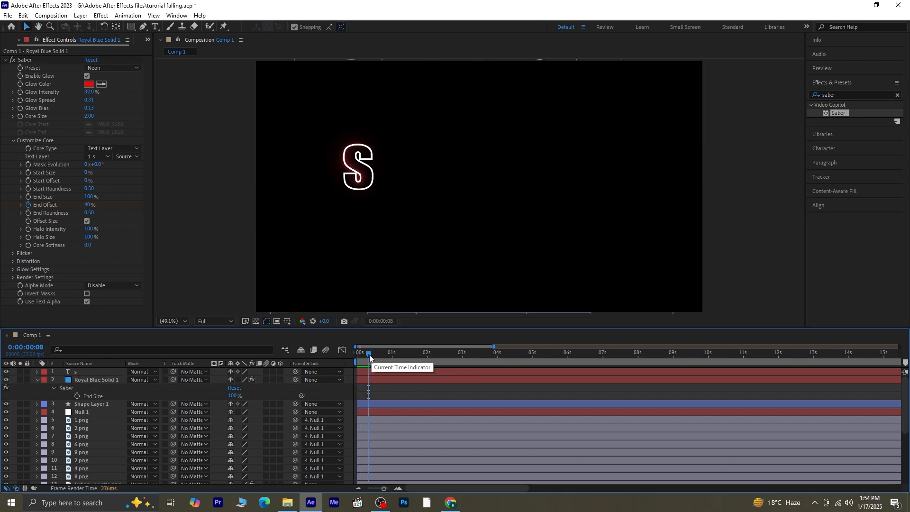
key(space)
key(u)
key(space)
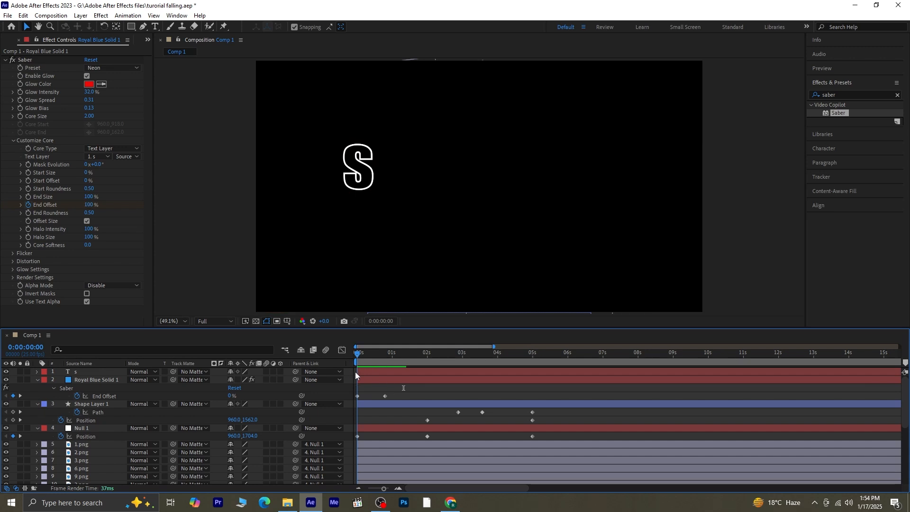
drag(378, 379, 373, 381)
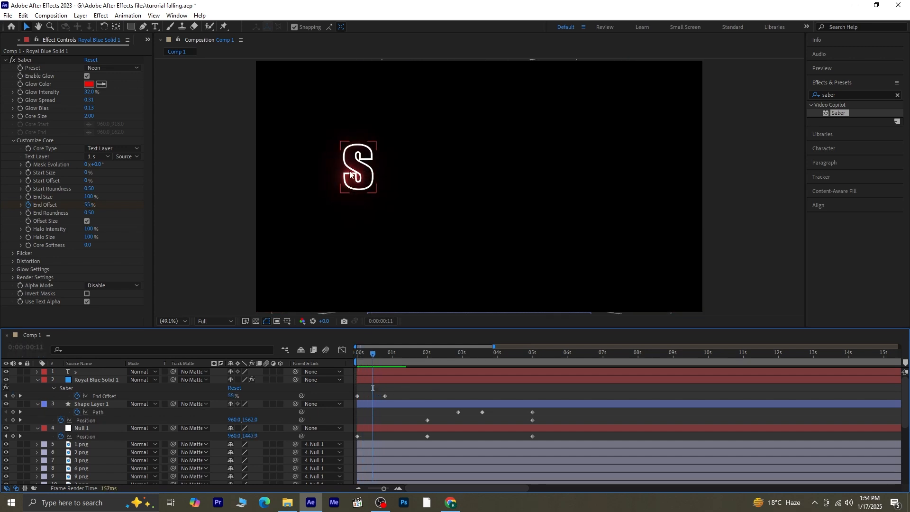
Thin the stroke of the "s" text layer to 2 px.
click(92, 374)
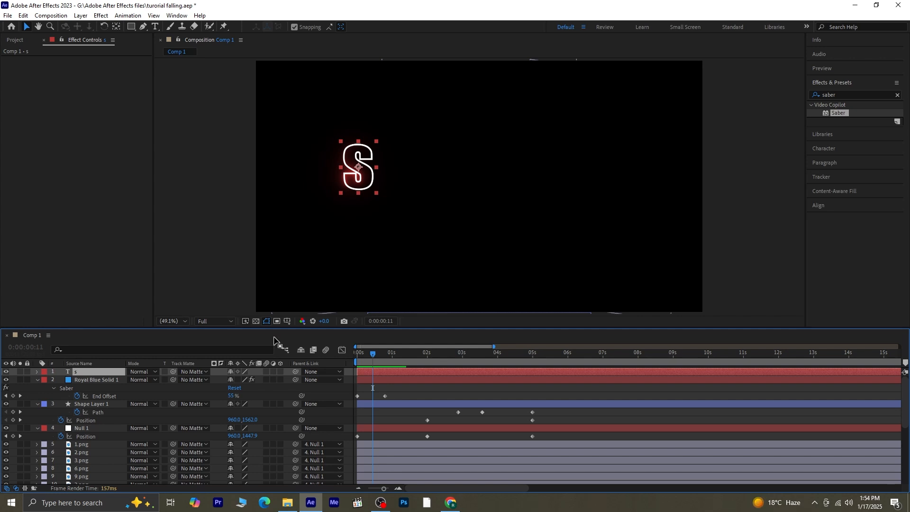
click(844, 150)
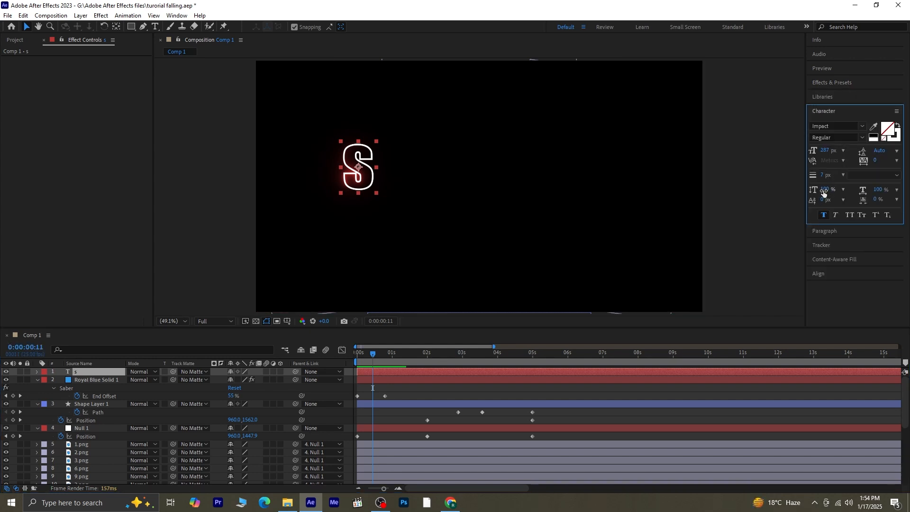
drag(822, 180, 816, 176)
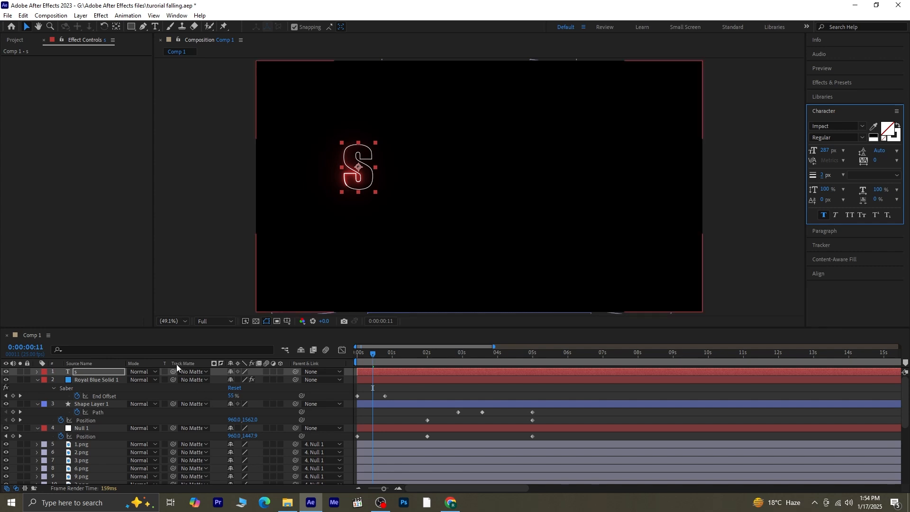
Select Royal Blue Solid 1 and preview the glow reveal from the start with the thinner letter outline.
click(86, 378)
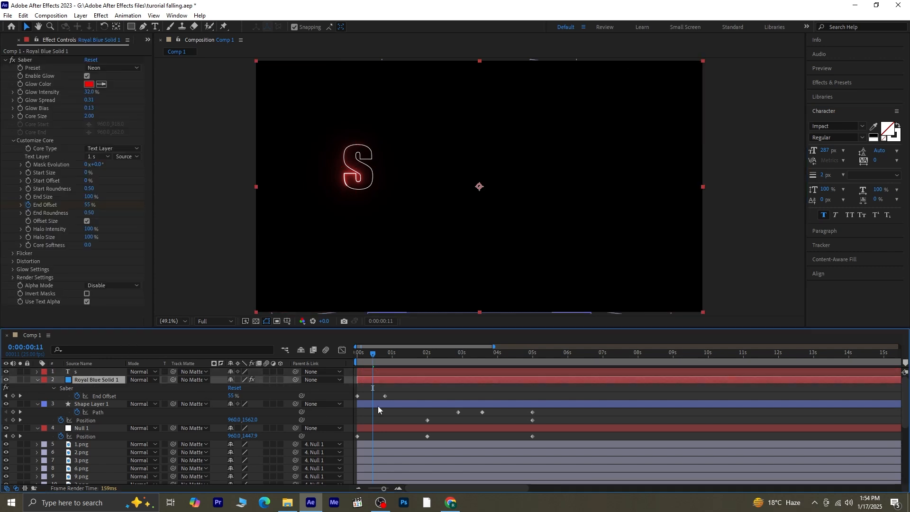
drag(382, 355, 347, 371)
key(space)
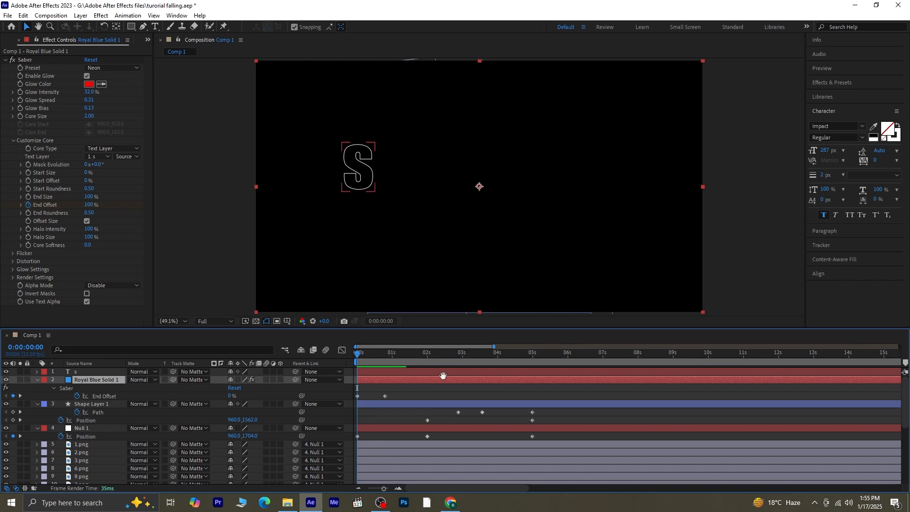
key(space)
drag(413, 356, 361, 370)
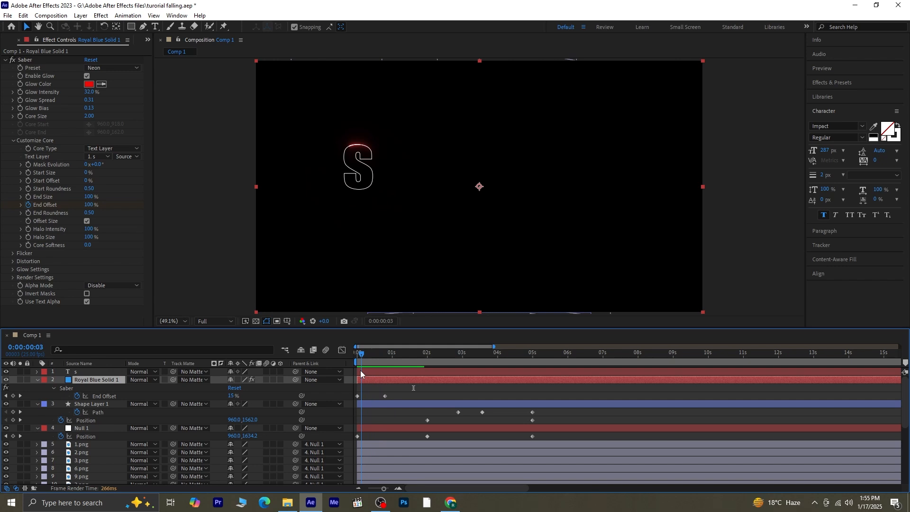
Keyframe Saber's Mask Evolution at 0 revolutions at 0:00:00:03 and 5 revolutions at 0:00:13:01.
click(28, 164)
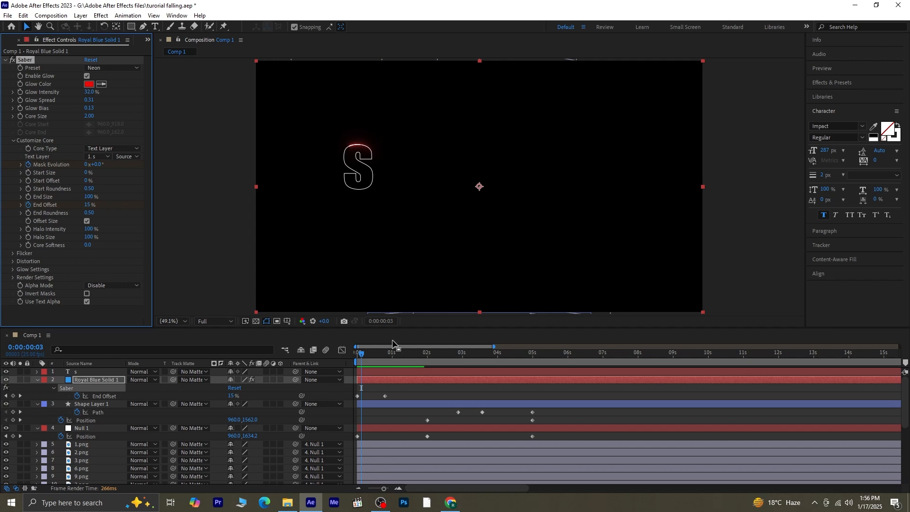
drag(361, 355, 815, 404)
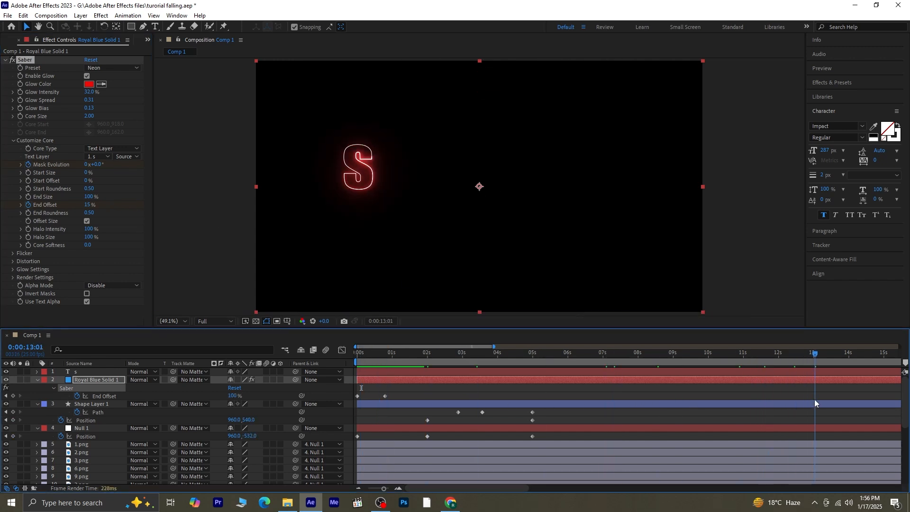
click(87, 165)
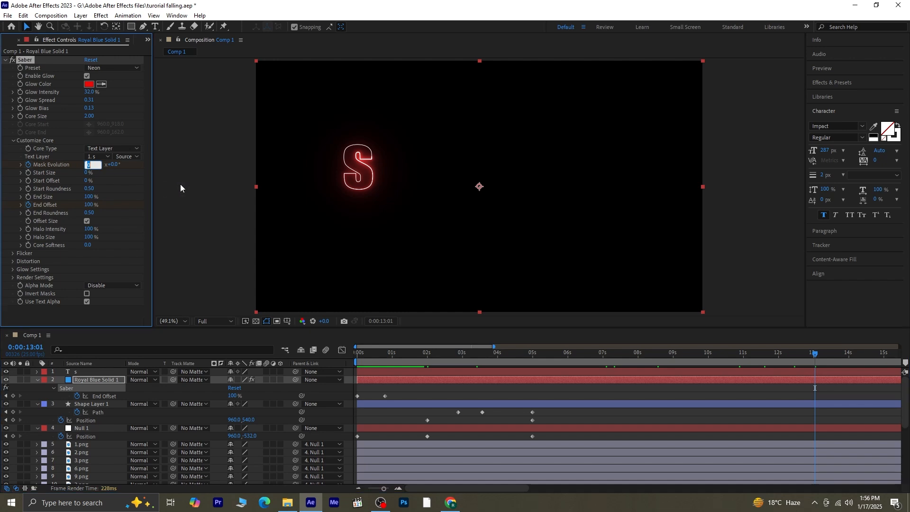
text(5)
key(Return)
Play the composition from the start to check the glow travelling around the letter, then return to the first frame.
drag(814, 354, 280, 375)
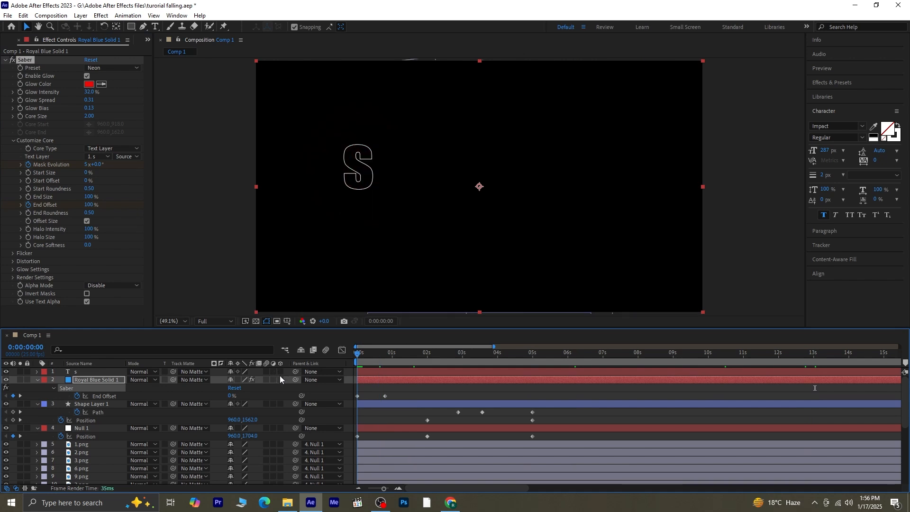
key(space)
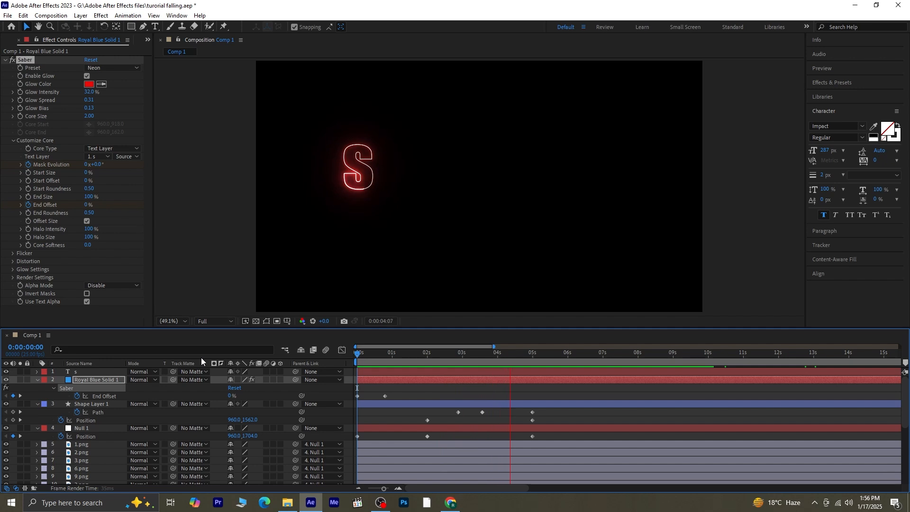
key(space)
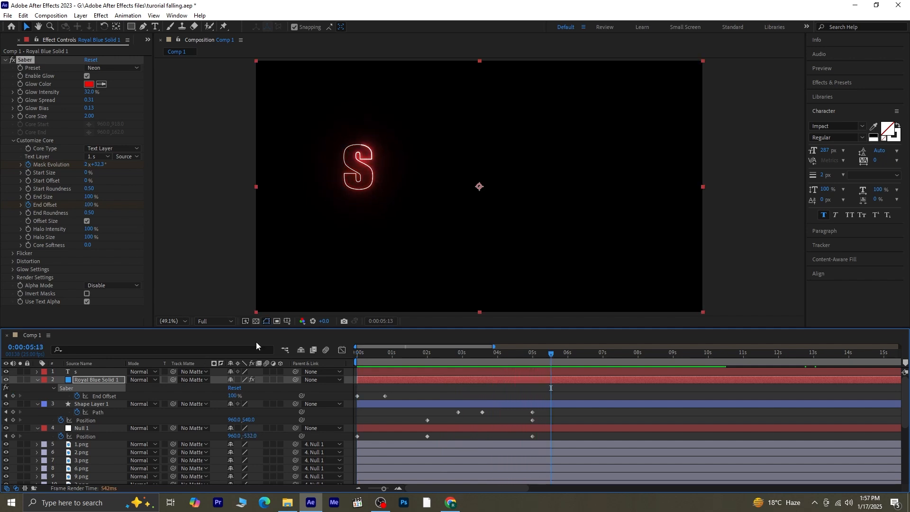
click(385, 396)
drag(365, 355, 324, 402)
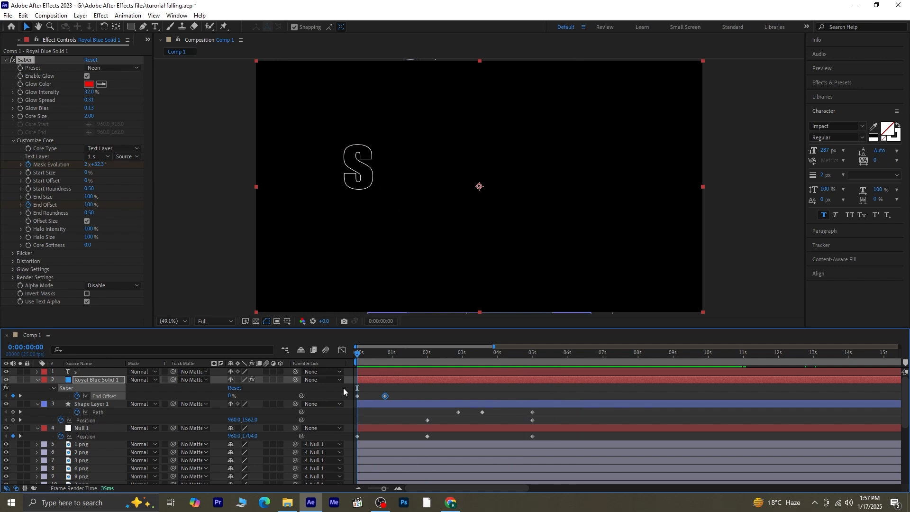
Collapse Royal Blue Solid 1, set its blending mode to Add, and check the composite around 0:00:02:19.
click(93, 380)
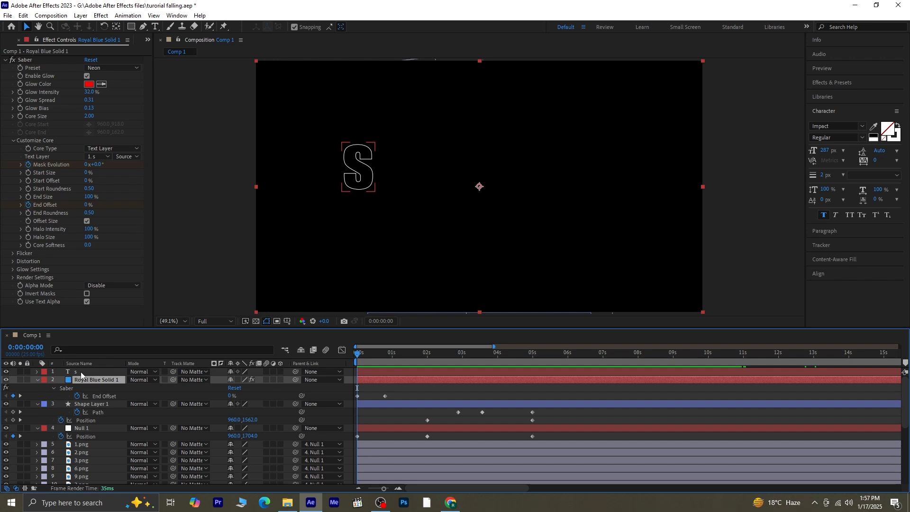
click(37, 380)
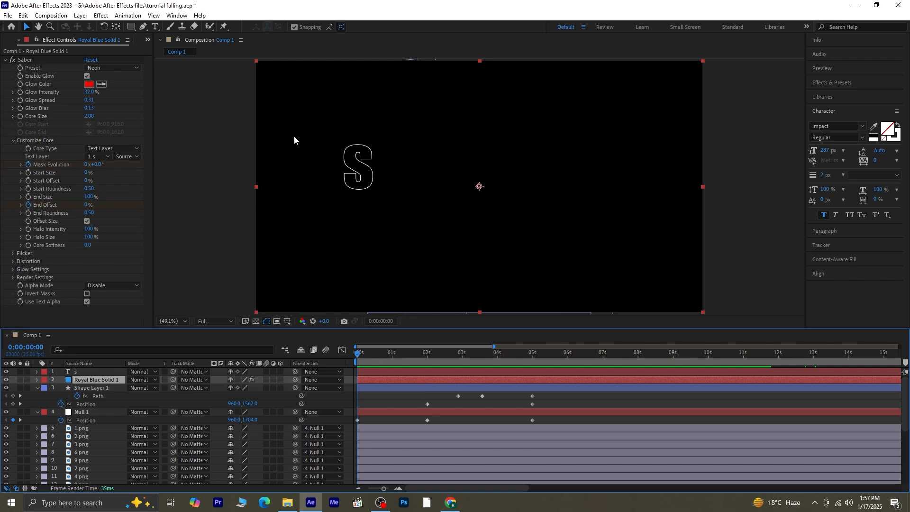
click(146, 380)
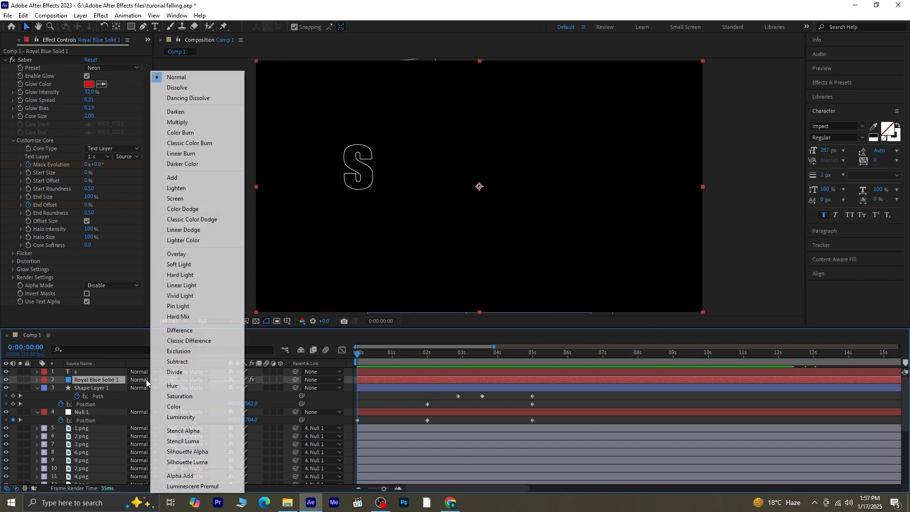
click(187, 178)
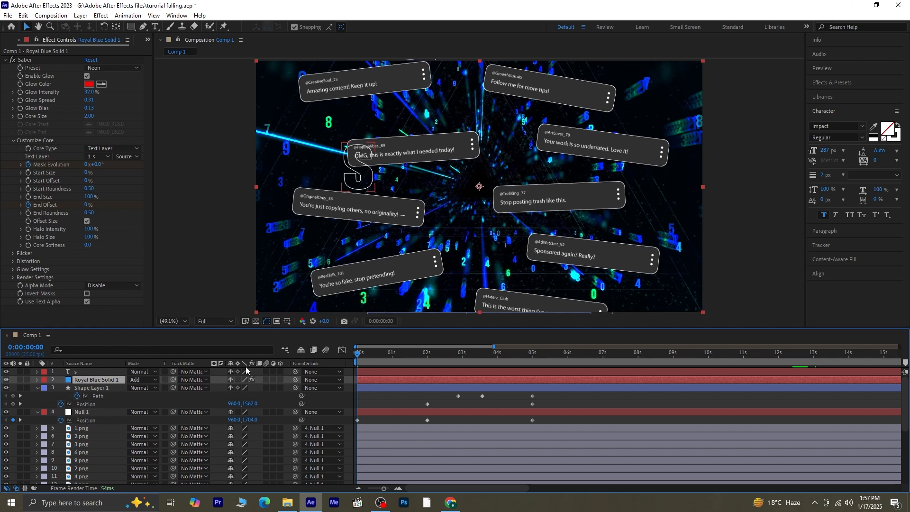
drag(355, 356, 454, 375)
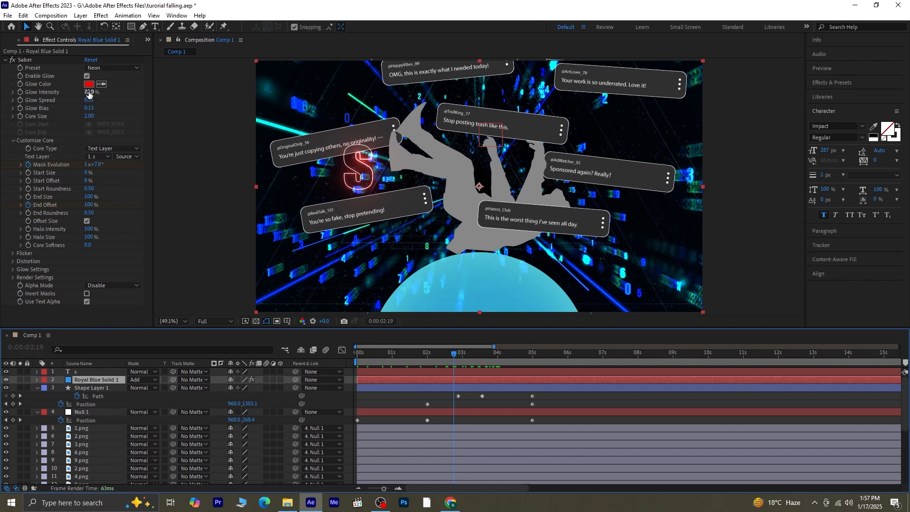
Set Saber's Glow Intensity on Royal Blue Solid 1 to 46%, save the project and deselect the layer.
drag(90, 92, 97, 93)
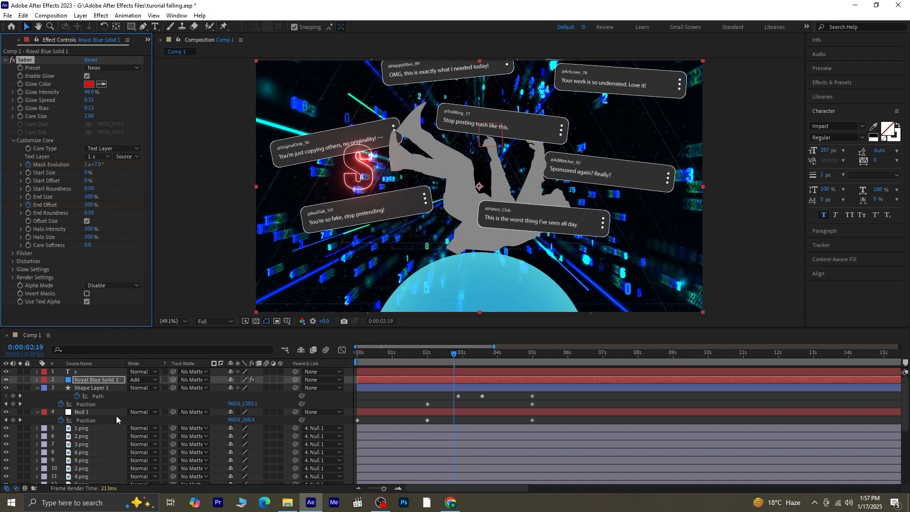
key(ctrl+s)
click(198, 271)
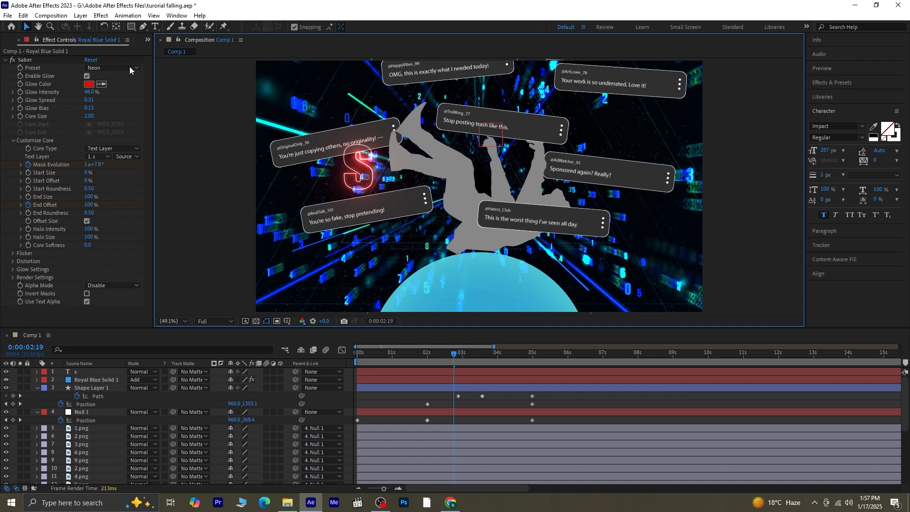
Create a full-frame 1920 x 1080 px solid named Royal Blue Solid 2 and place it directly below Royal Blue Solid 1.
click(81, 17)
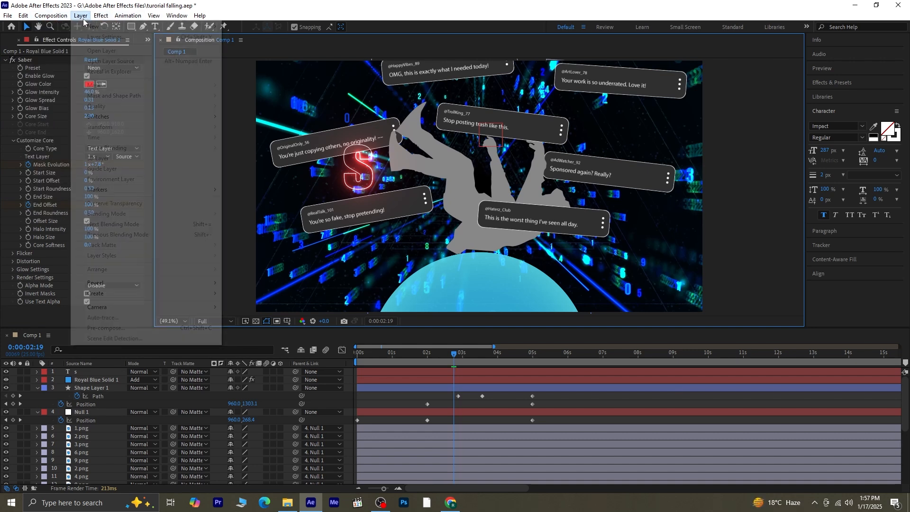
mouse_move(95, 27)
click(228, 36)
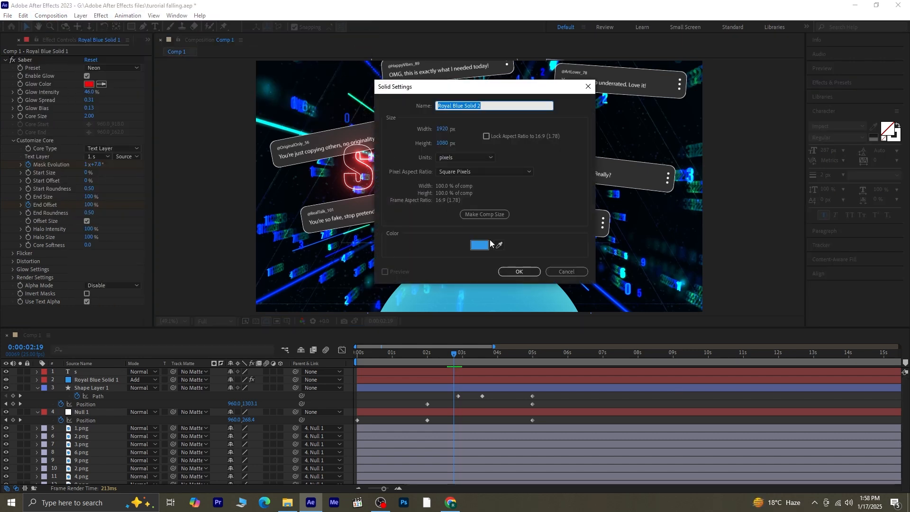
click(516, 271)
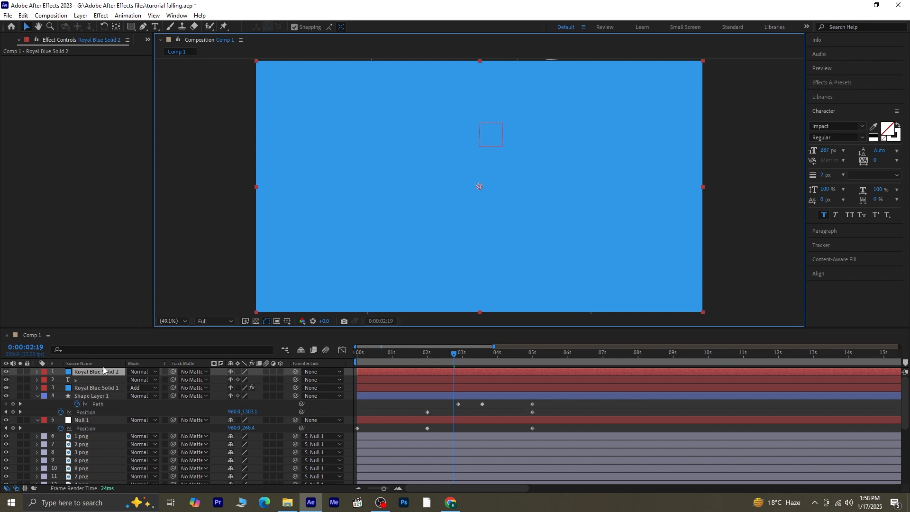
drag(102, 372, 101, 391)
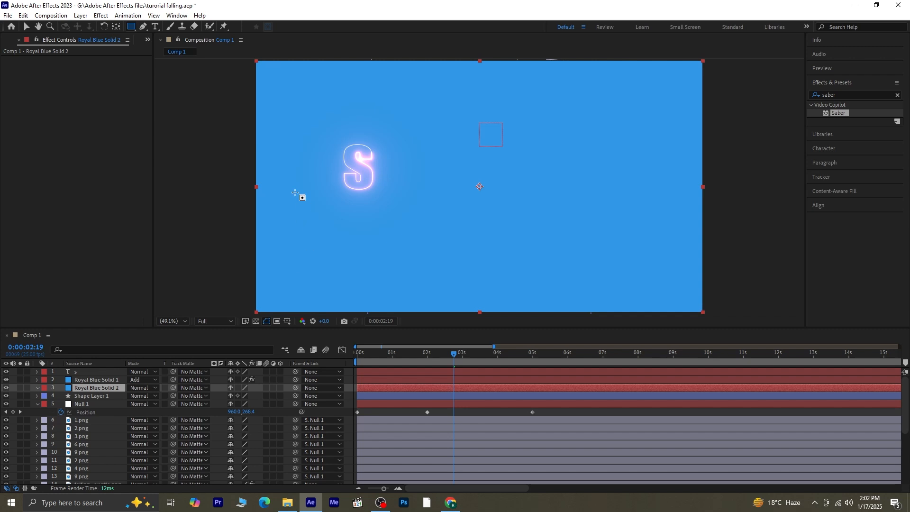
Draw a rectangular mask on Royal Blue Solid 2 that closely frames the letter S, and collapse the layer.
mouse_move(332, 135)
mouse_down()
mouse_move(370, 197)
mouse_move(385, 199)
mouse_up()
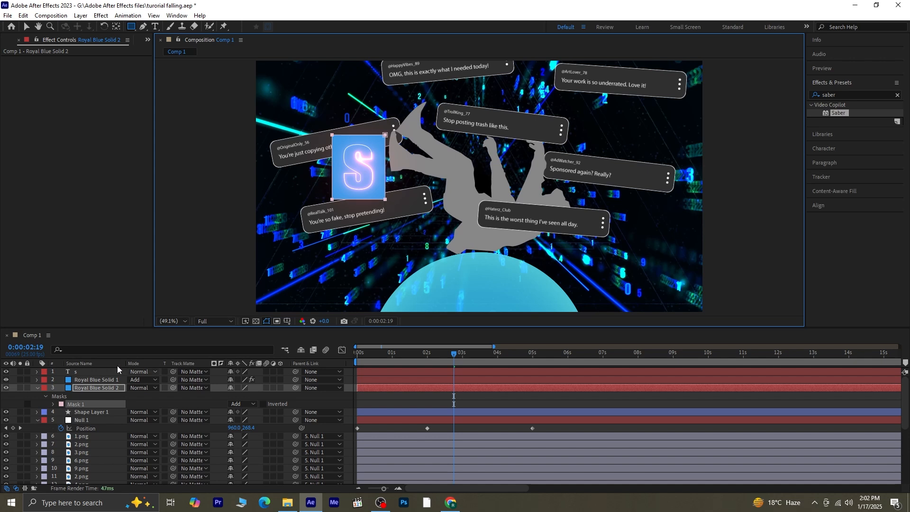
click(35, 391)
click(35, 389)
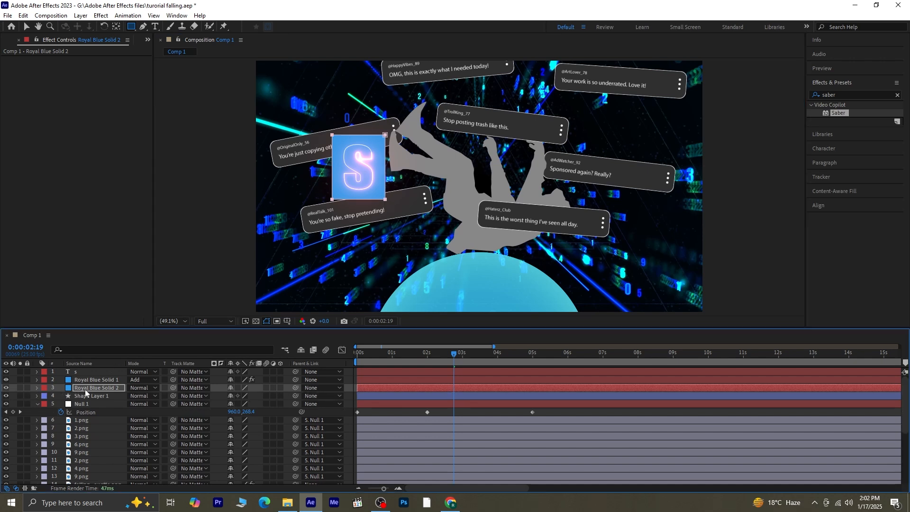
Apply the Saber effect to Royal Blue Solid 2 and set its Core Type to Layer Masks.
double_click(837, 113)
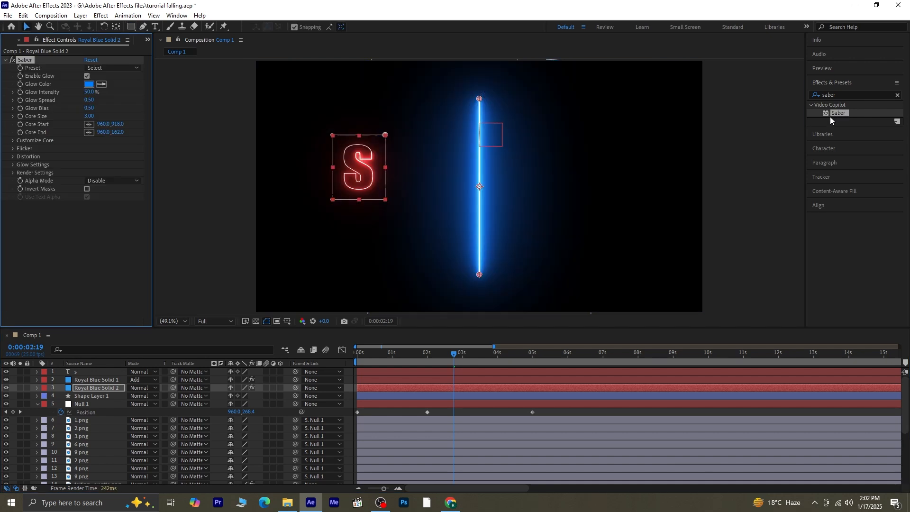
click(12, 140)
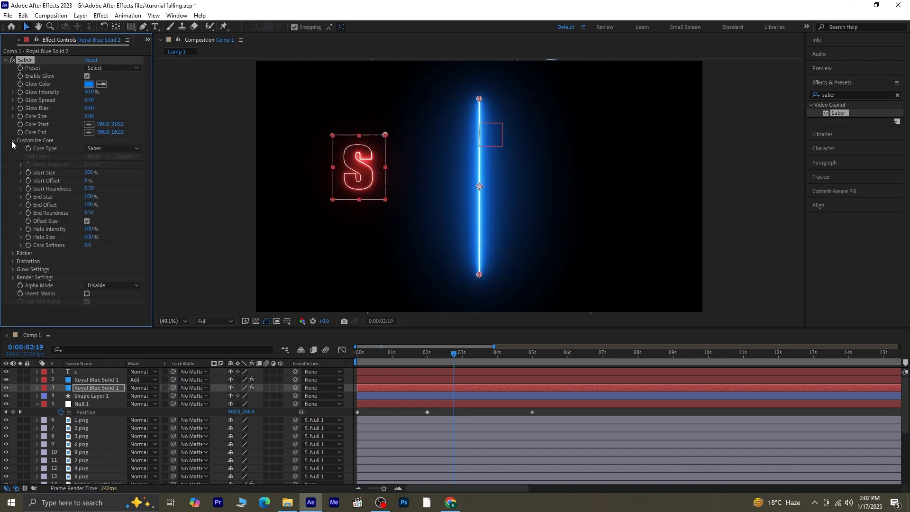
click(124, 149)
click(123, 167)
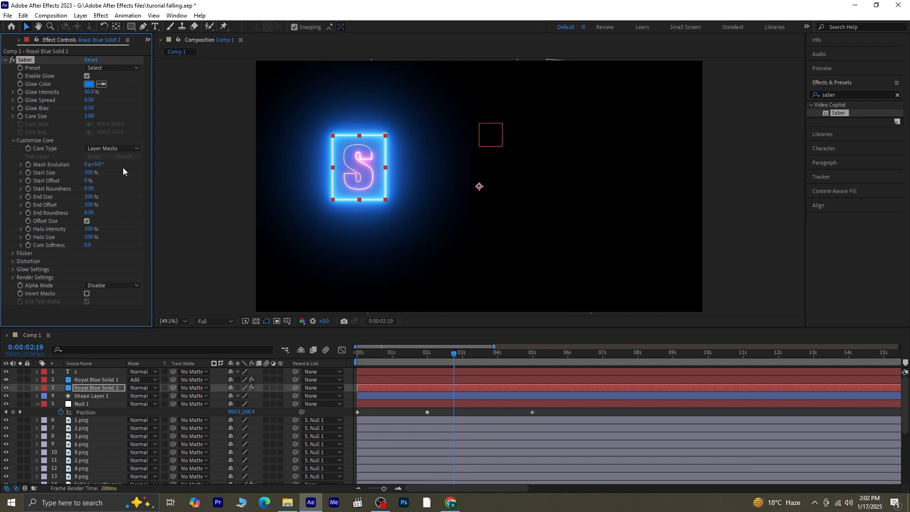
Give the frame's Saber the Neon preset with a red glow color, and lower its Glow Intensity to under 20%.
click(102, 71)
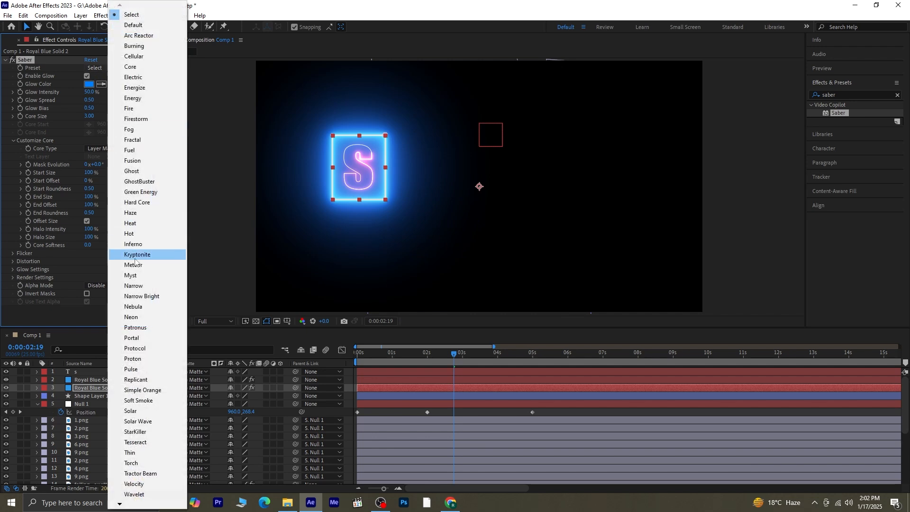
click(141, 316)
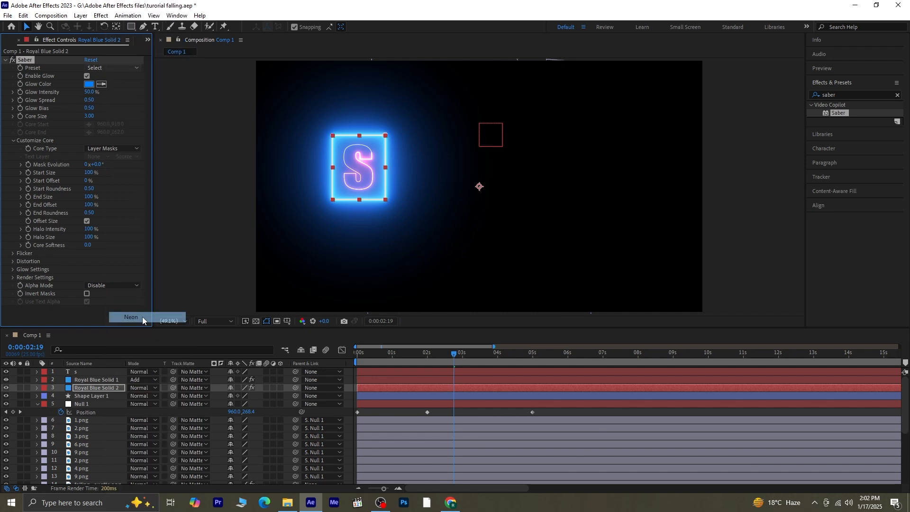
click(93, 84)
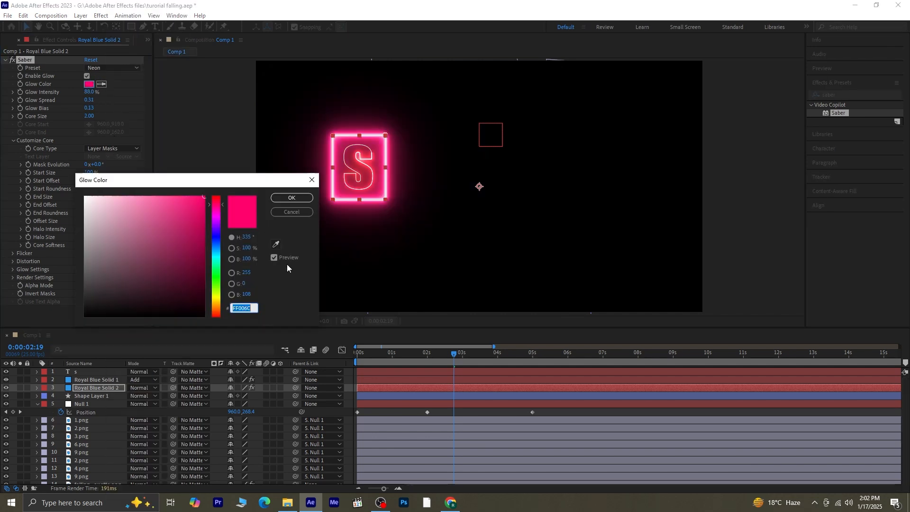
click(214, 315)
click(214, 317)
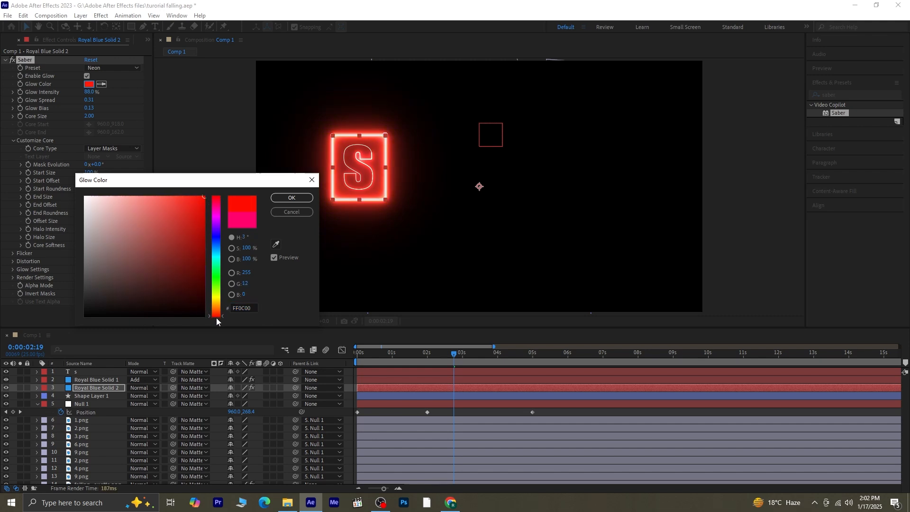
click(289, 197)
drag(91, 94, 69, 103)
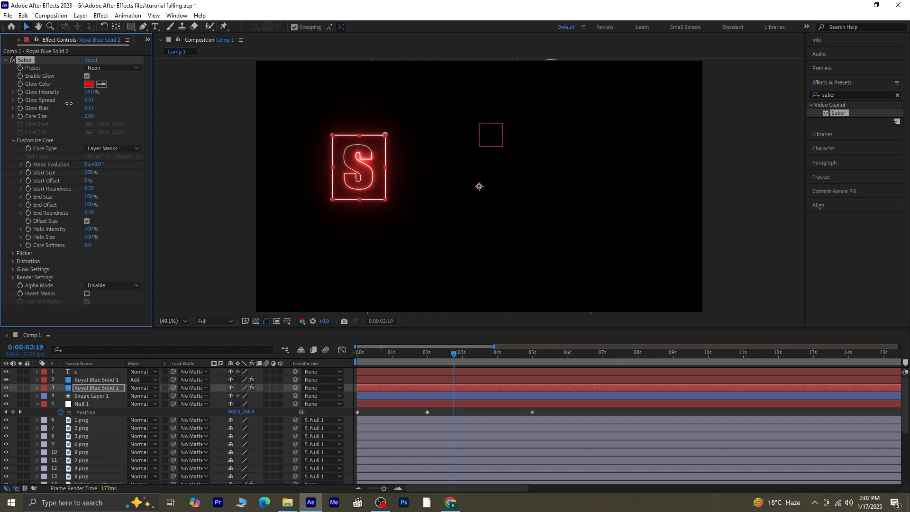
Copy Royal Blue Solid 1's Mask Evolution and End Offset keyframes to Royal Blue Solid 2 from the first frame, with Start Size 0%, and preview the animation.
click(116, 381)
key(u)
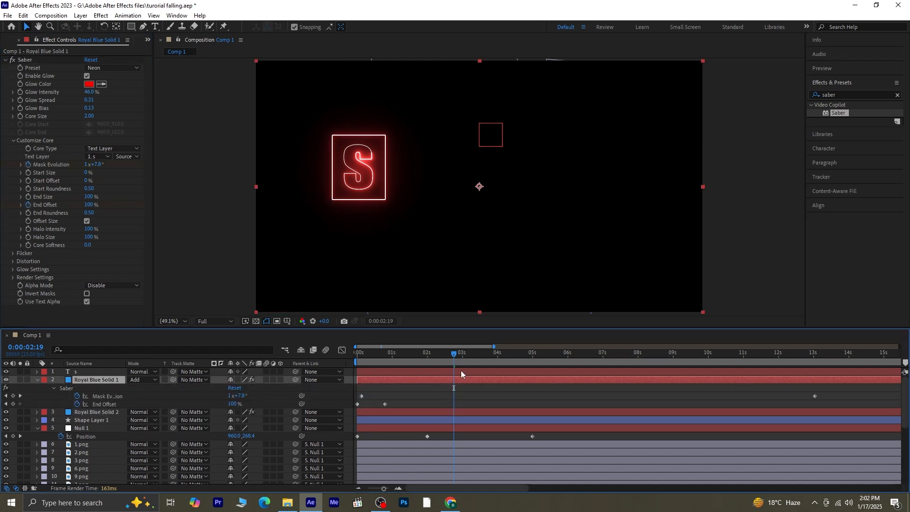
drag(831, 390, 349, 405)
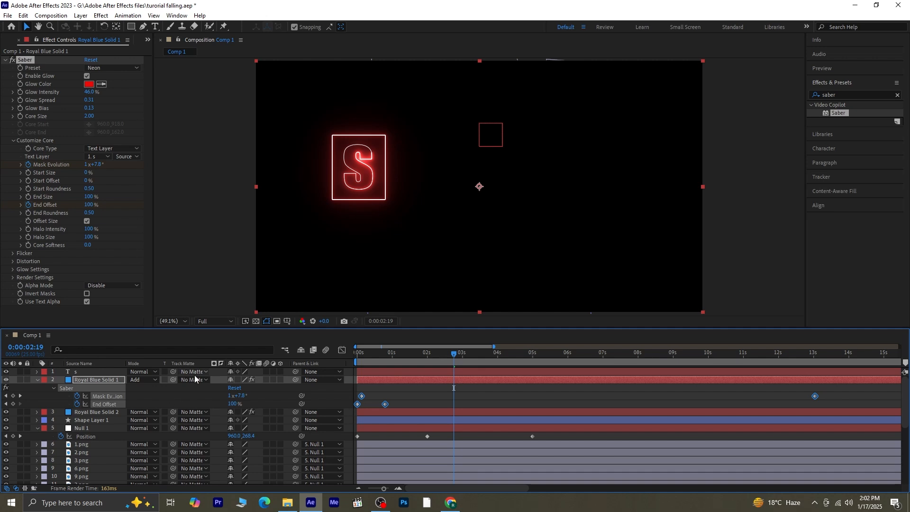
click(36, 380)
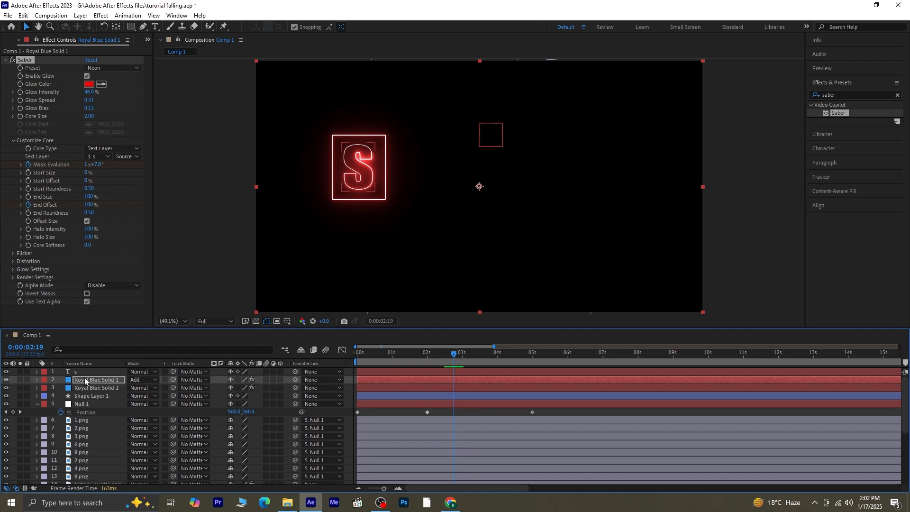
key(Home)
click(93, 389)
key(u)
key(space)
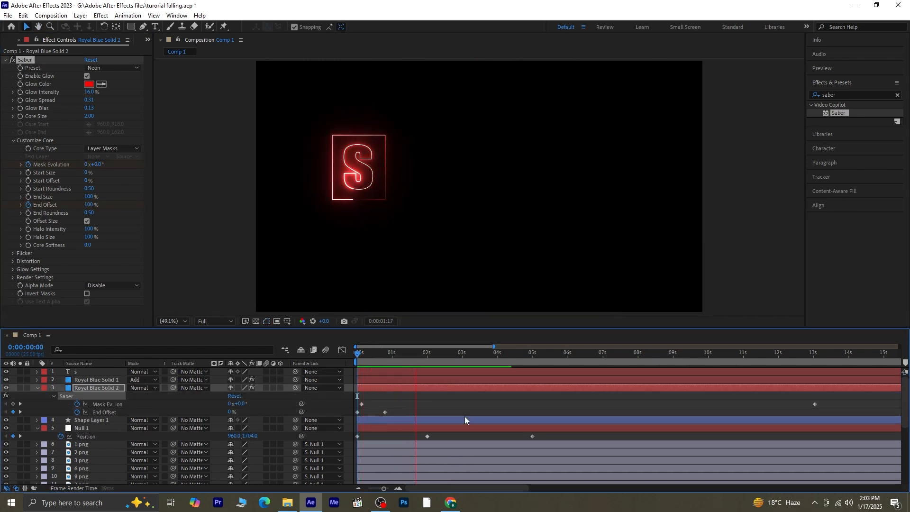
key(space)
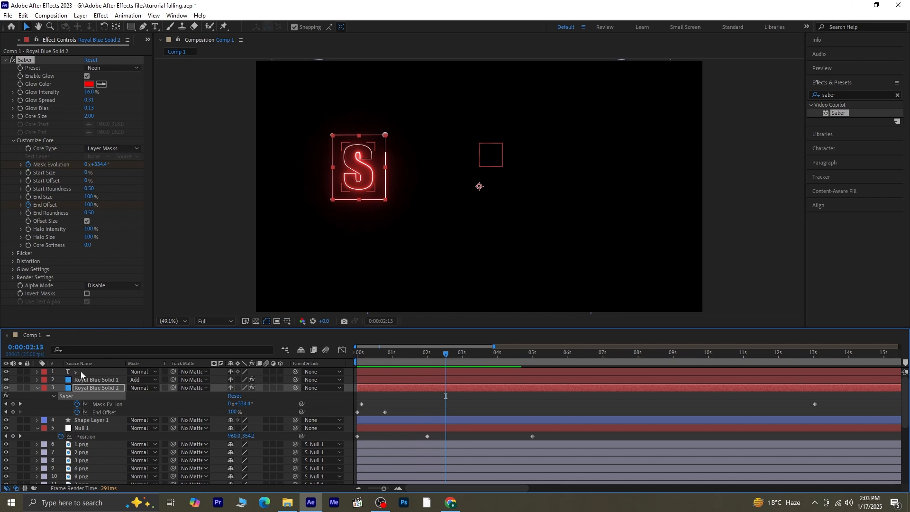
Rename the Royal Blue Solid 1 layer to "text saber".
click(81, 371)
right_click(83, 381)
click(109, 355)
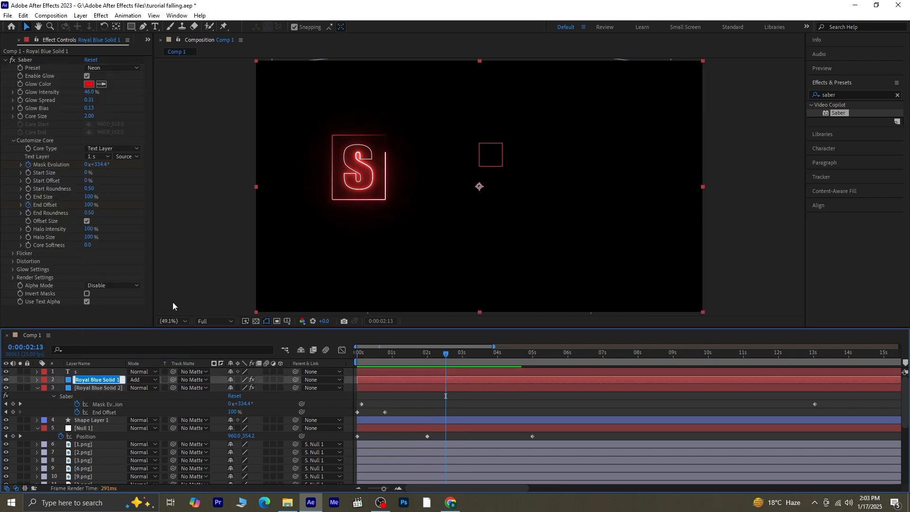
text(text saber)
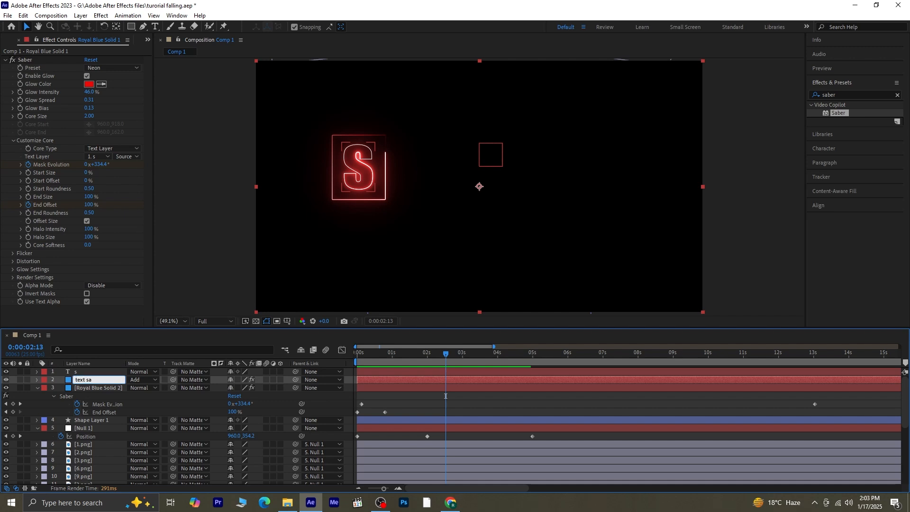
key(Return)
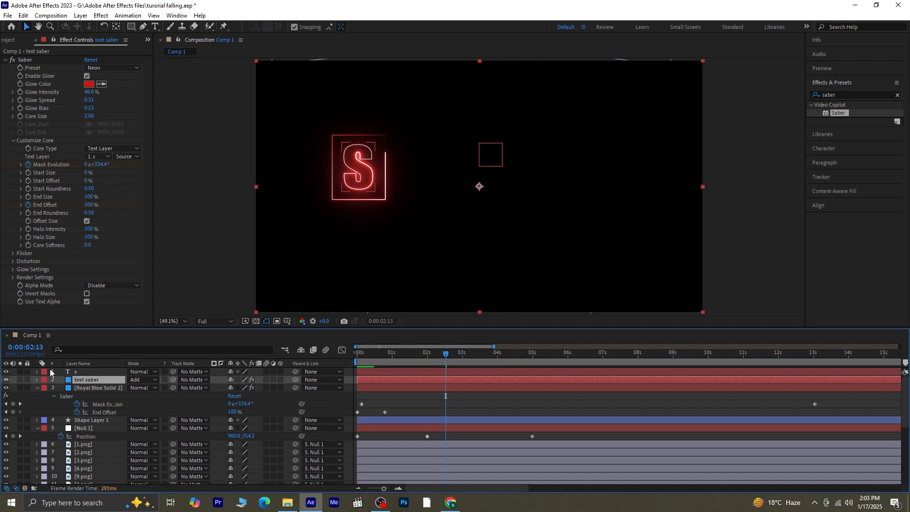
Assign the Cyan label color to both the s text layer and the text saber layer.
ctrl+click(90, 372)
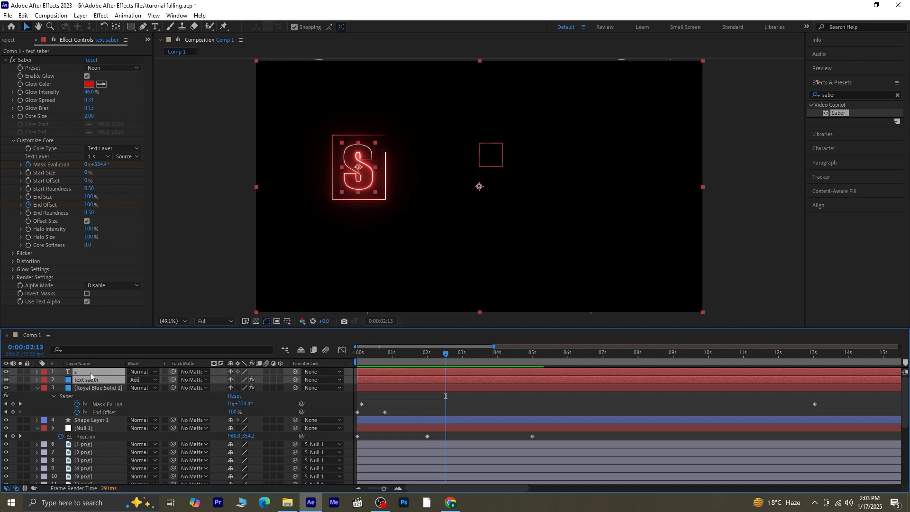
click(46, 373)
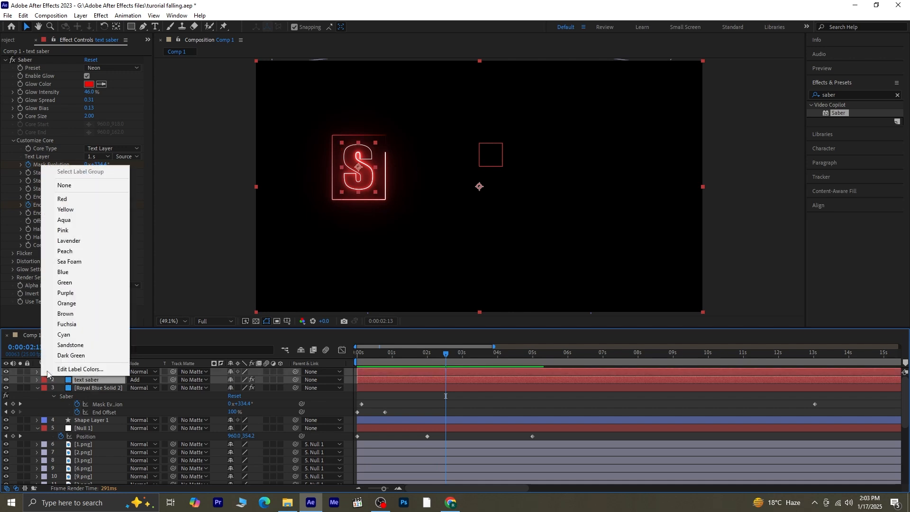
click(72, 334)
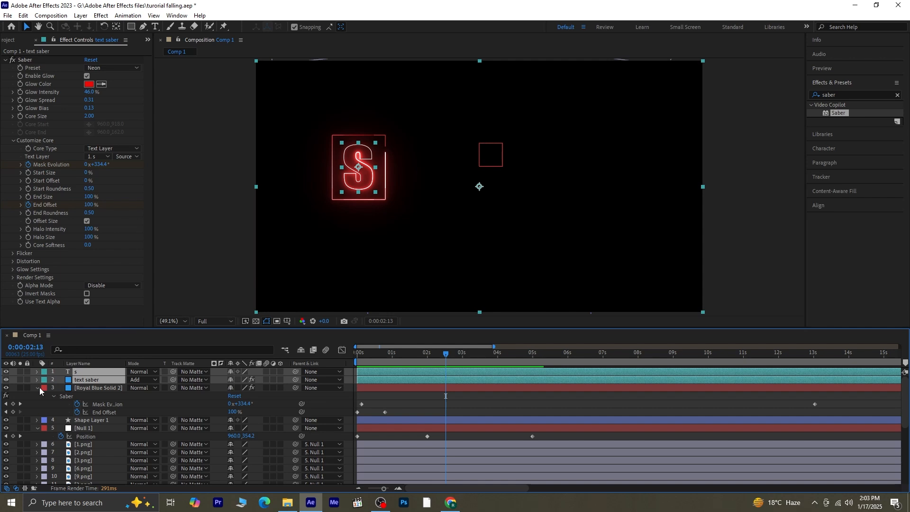
Collapse the Royal Blue Solid 2 layer and rename it to "shape saber".
click(38, 388)
right_click(85, 387)
click(108, 358)
text(shape saber)
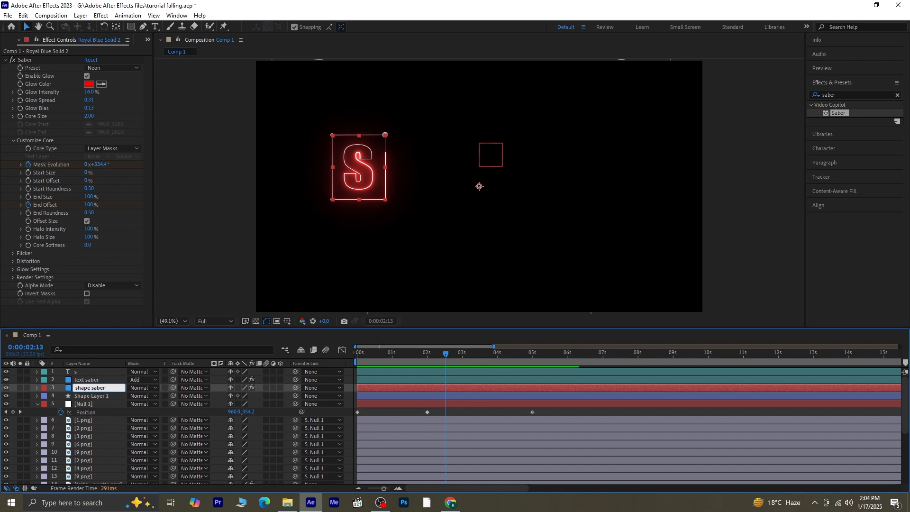
key(Return)
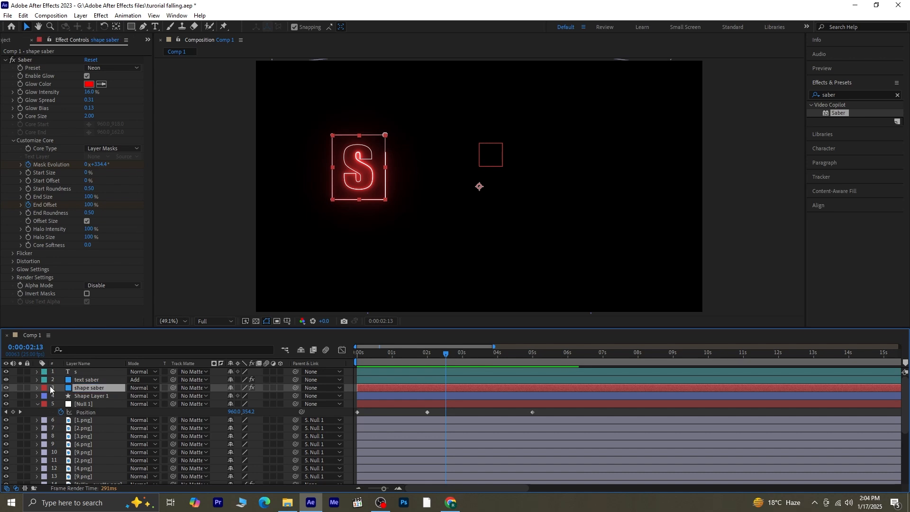
Give the shape saber layer a Purple label and set its blending mode to Add.
click(44, 387)
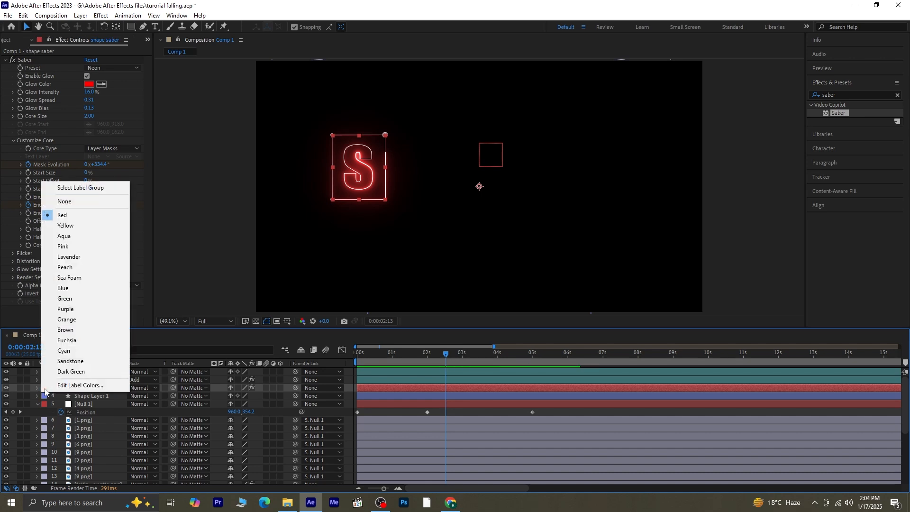
click(63, 309)
click(95, 388)
click(146, 387)
click(183, 178)
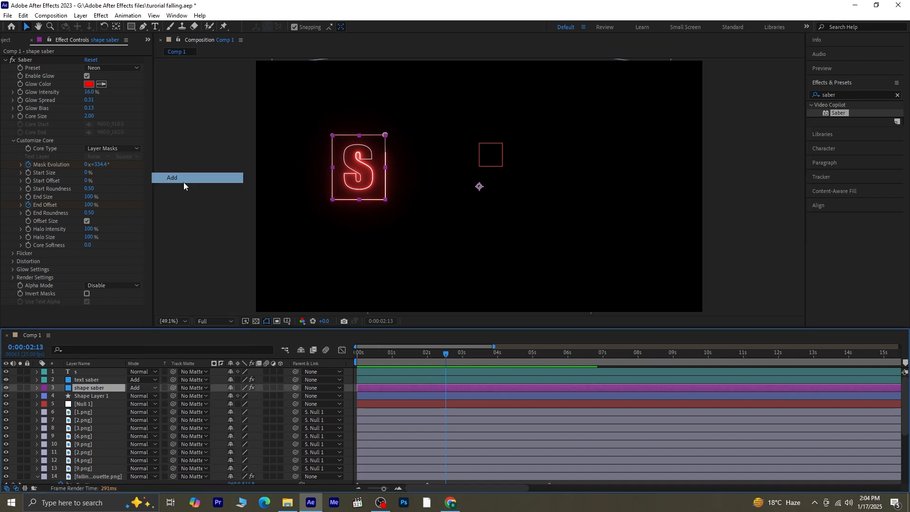
Pre-compose the s, text saber and shape saber layers into a new composition named "S text".
shift+click(92, 374)
right_click(93, 374)
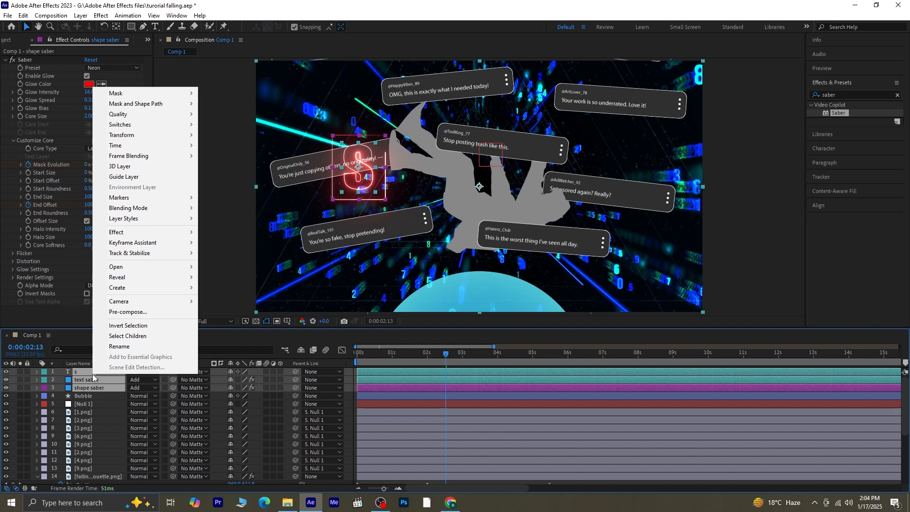
click(152, 312)
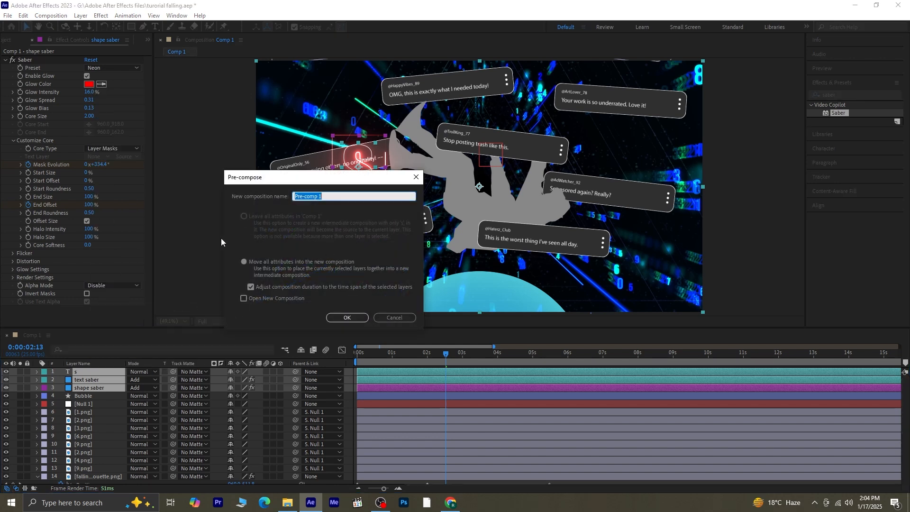
text(S text)
key(Return)
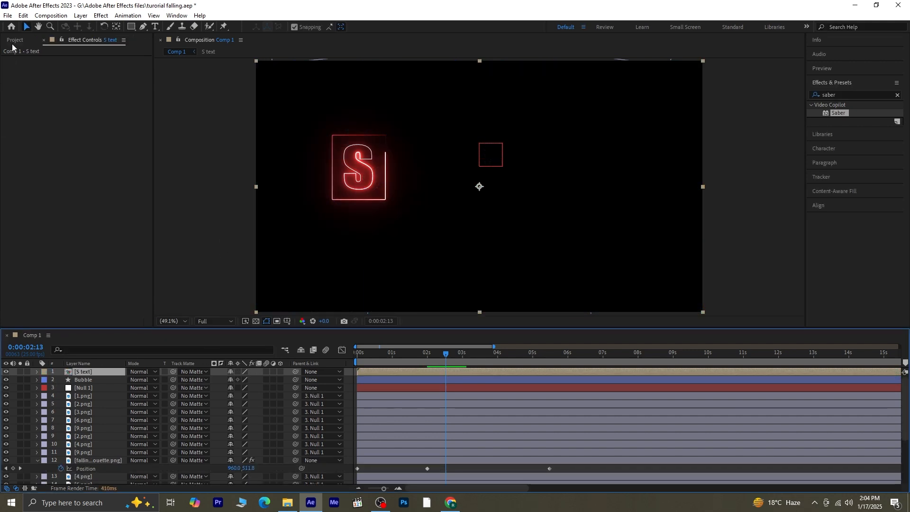
Show the project's items and set the S text pre-comp layer's blending mode to Add.
click(15, 40)
click(140, 372)
click(187, 178)
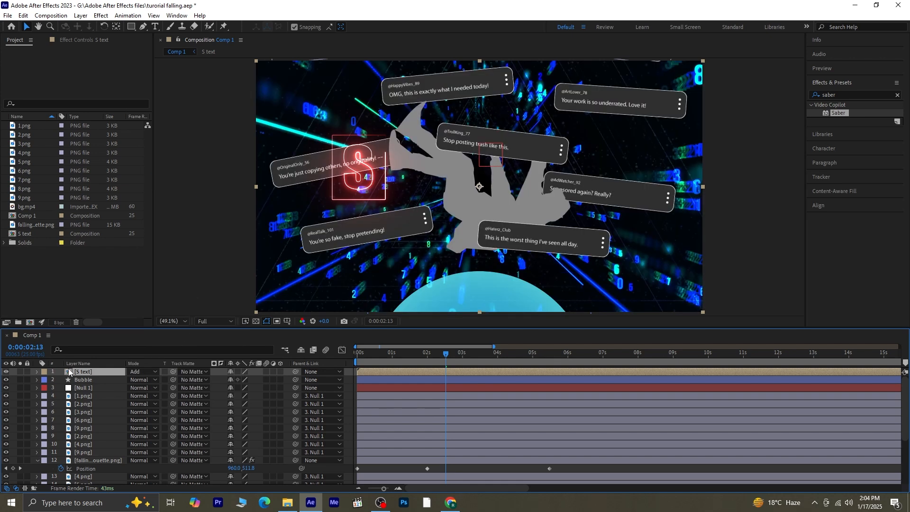
Duplicate the S text composition among the project items and rename the copy to "T text".
click(60, 276)
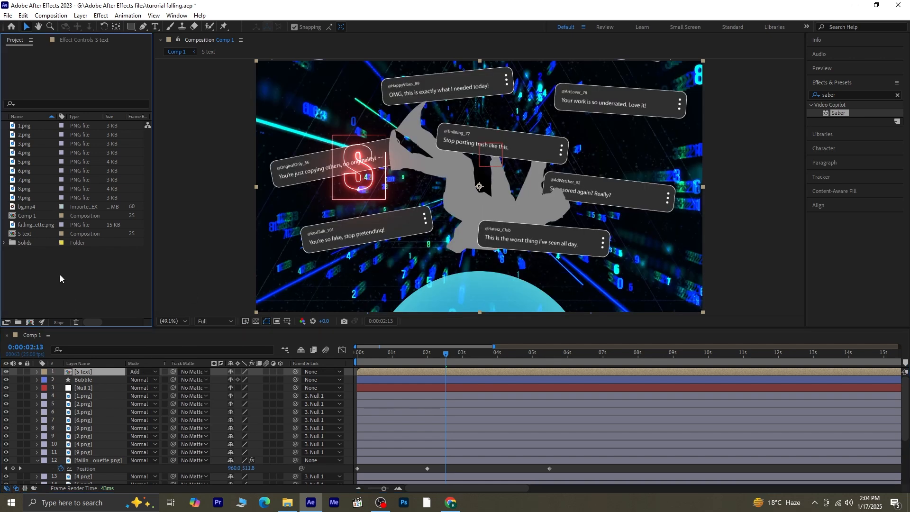
click(25, 235)
key(ctrl+d)
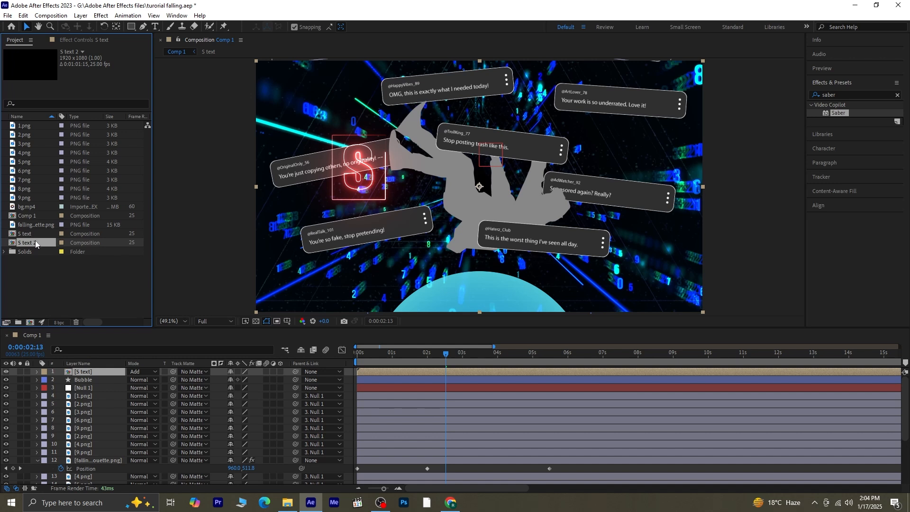
right_click(34, 242)
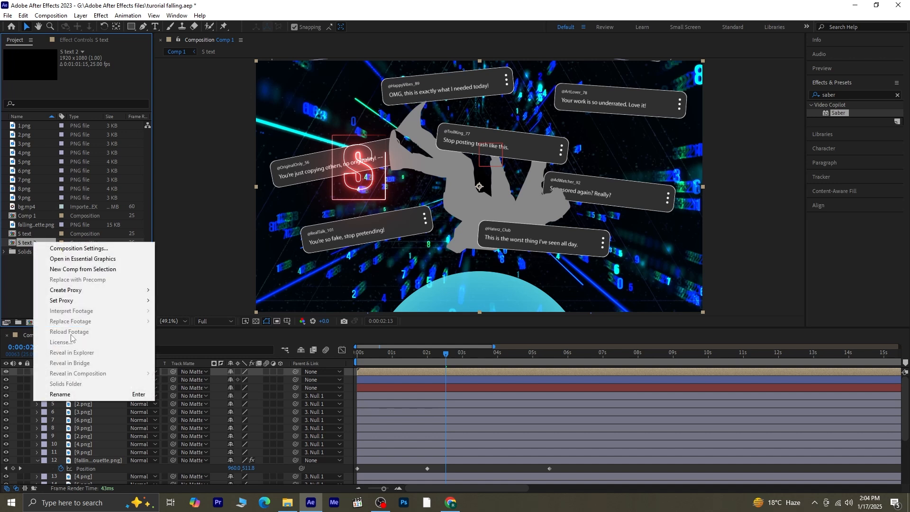
click(71, 394)
key(BackSpace)
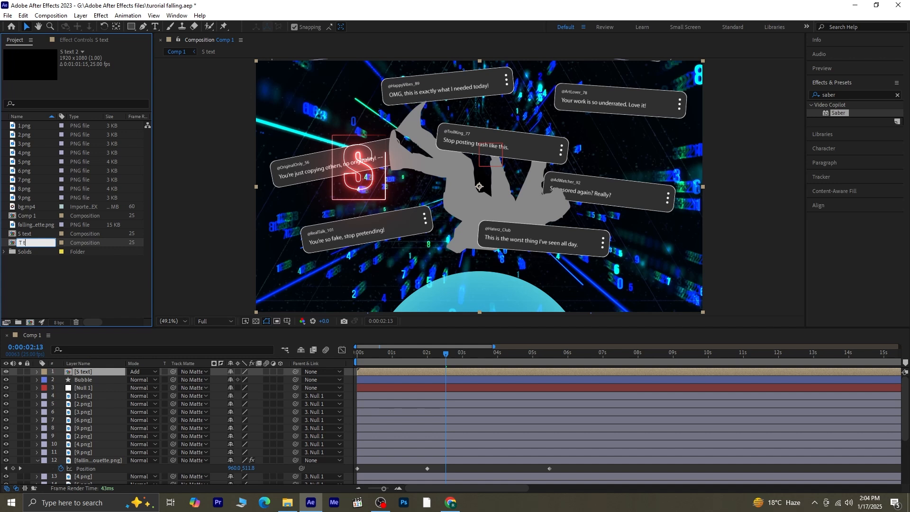
text(T text)
key(Return)
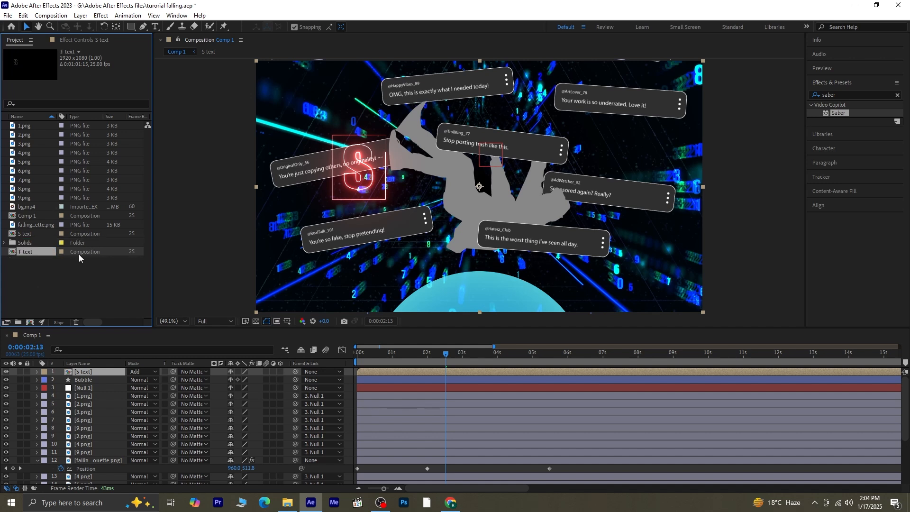
Duplicate the T text composition among the project items and bring up the options for the copy.
key(ctrl+d)
right_click(40, 262)
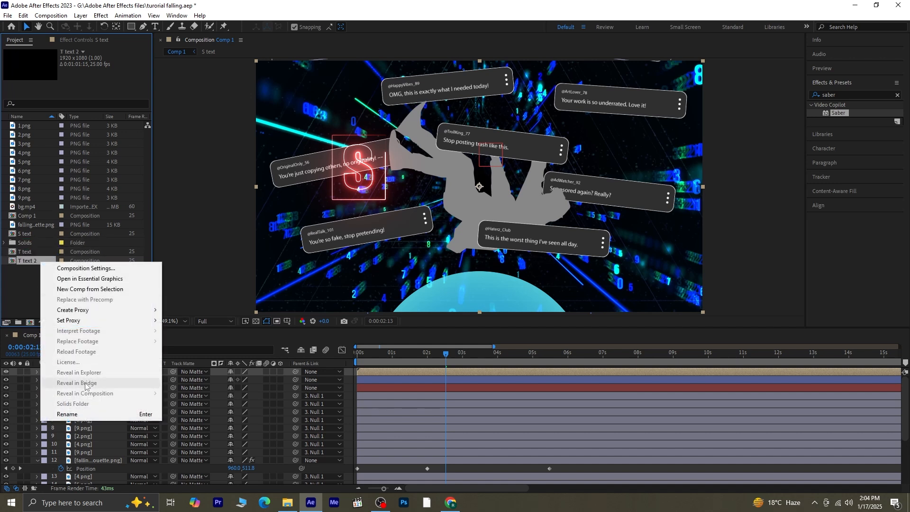
Rename the T text 2 composition in the project as o text.
click(86, 416)
text(c)
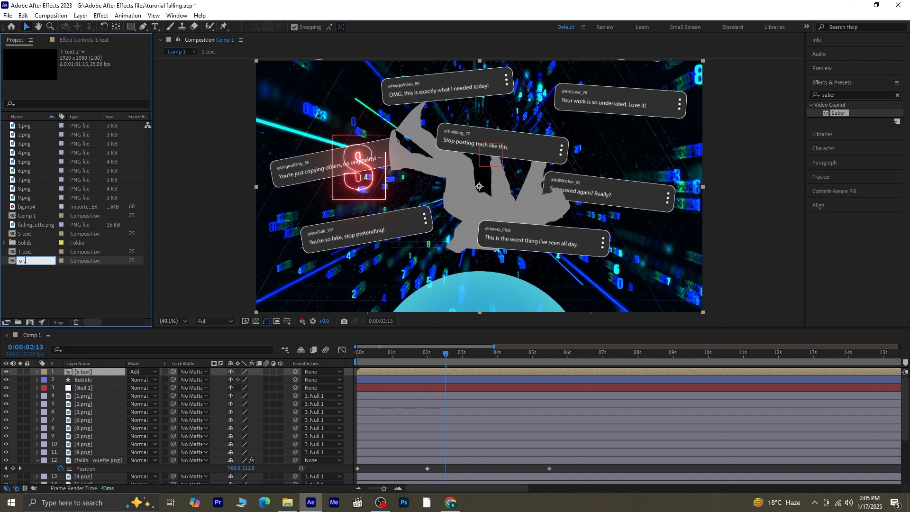
key(Return)
Duplicate the o text composition and rename the copy as p text.
right_click(36, 233)
click(21, 307)
click(30, 234)
key(ctrl+d)
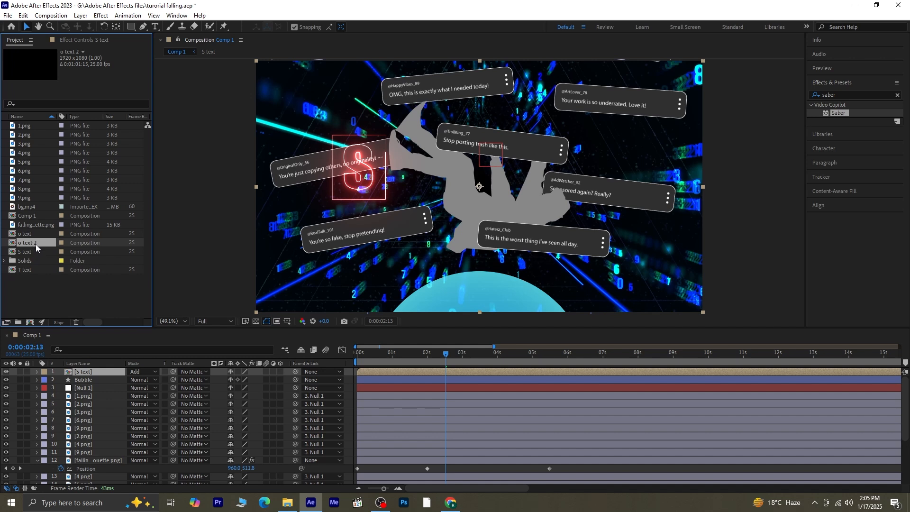
right_click(36, 243)
click(78, 398)
text(p text)
key(Return)
click(51, 302)
Add the T text composition as the top layer of Comp 1 and change the letter inside it to T.
drag(35, 270, 89, 368)
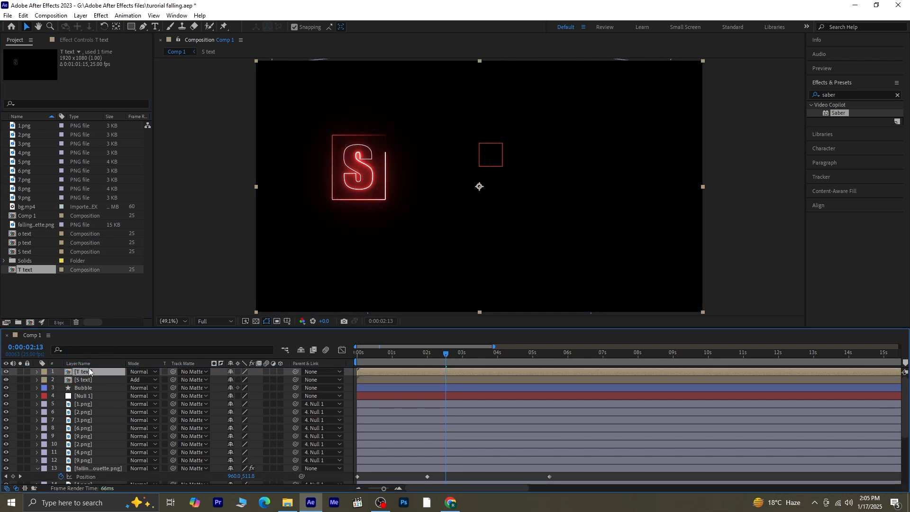
double_click(81, 372)
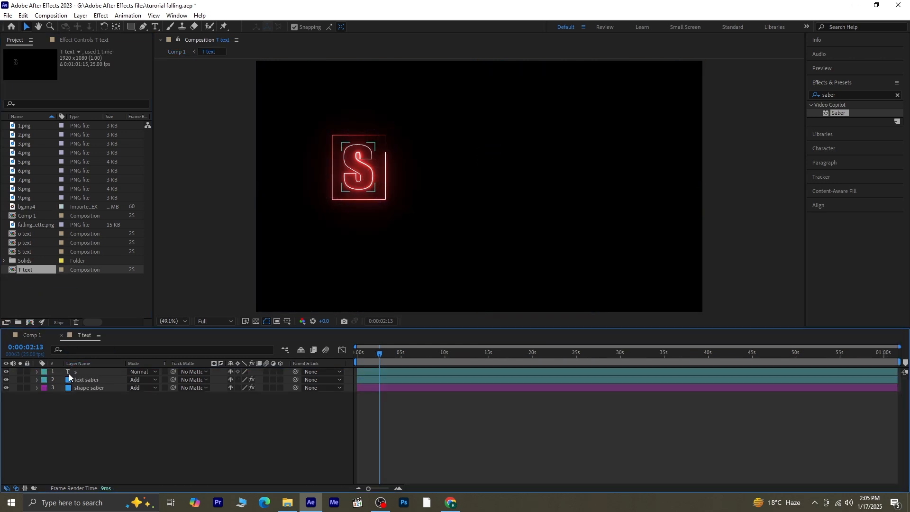
click(75, 374)
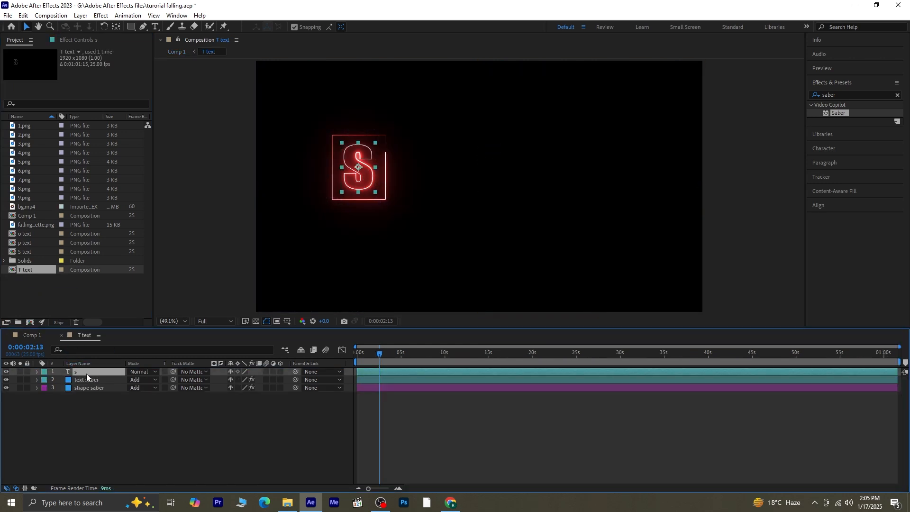
click(155, 27)
double_click(364, 169)
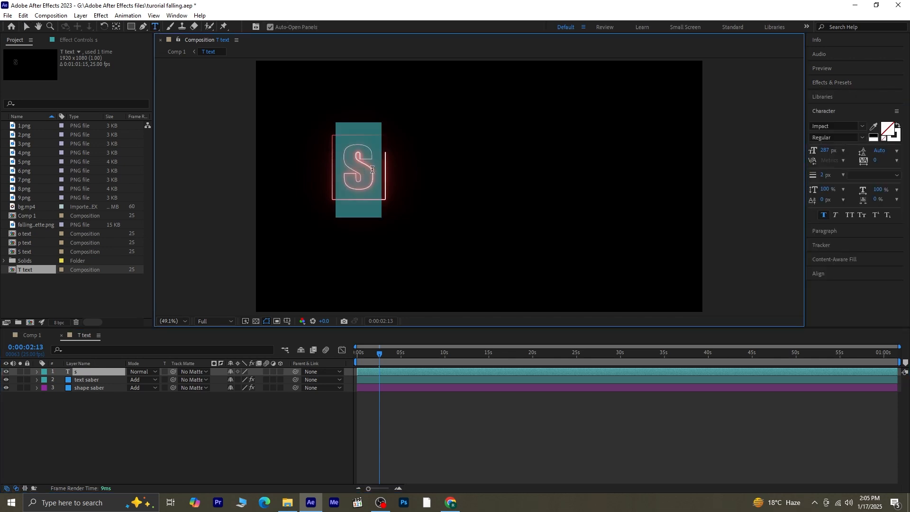
text(T)
click(27, 26)
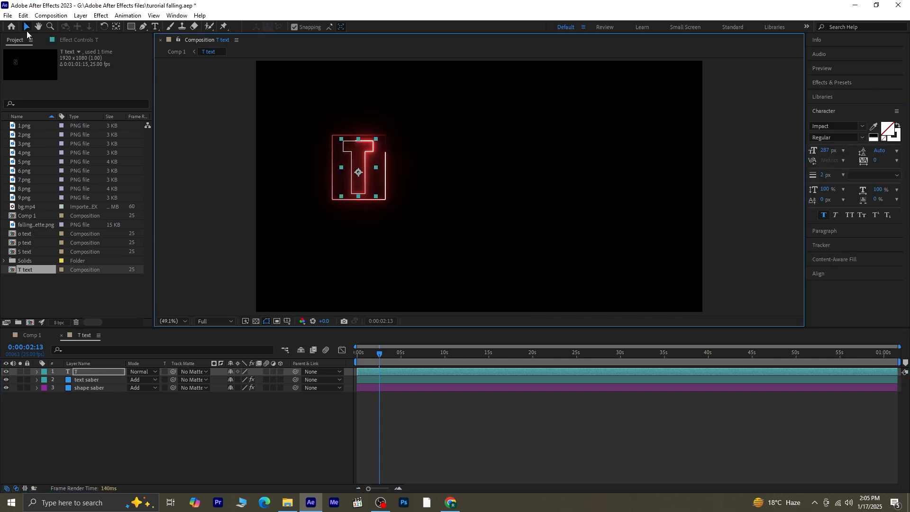
click(127, 420)
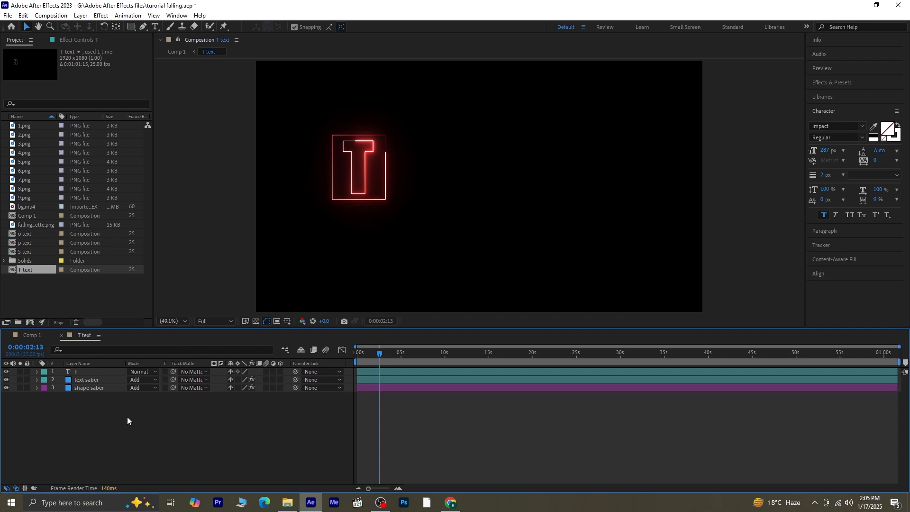
Add the o text composition as the top layer of Comp 1 and change the letter inside it to O.
click(33, 335)
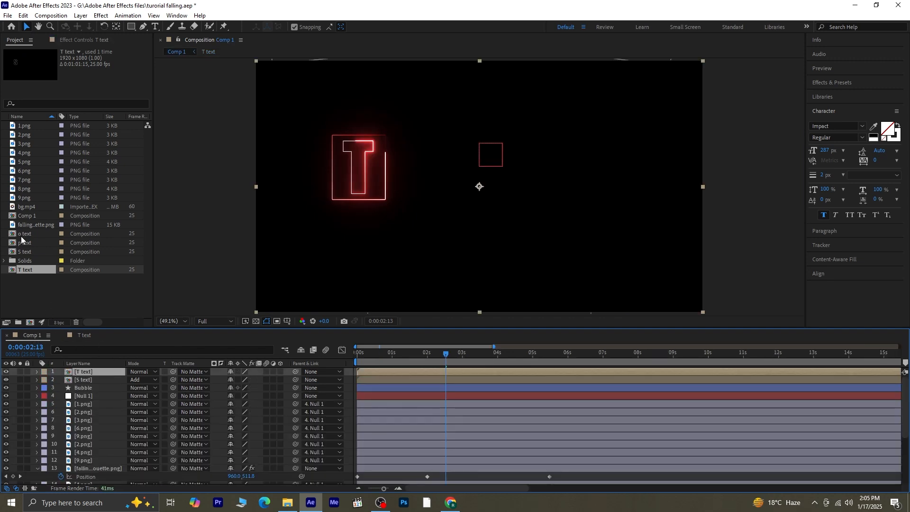
drag(24, 234, 82, 371)
double_click(82, 371)
click(84, 372)
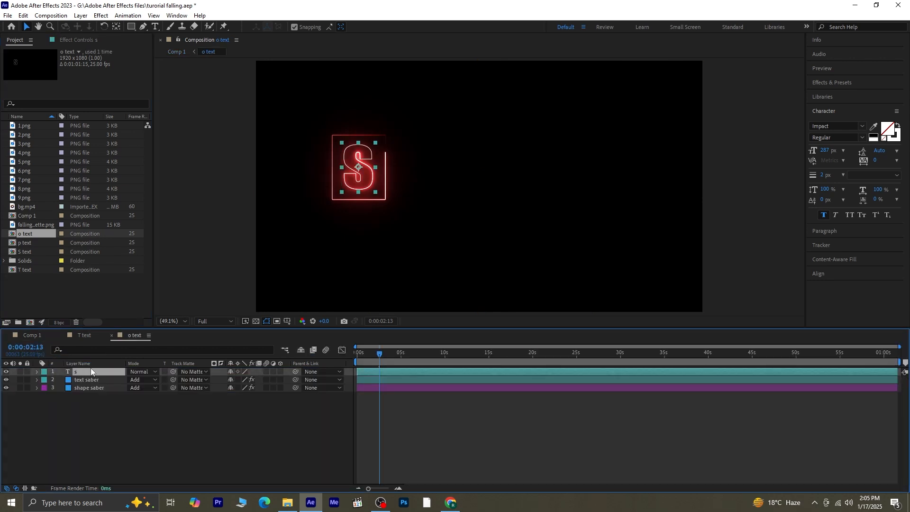
drag(347, 163, 365, 166)
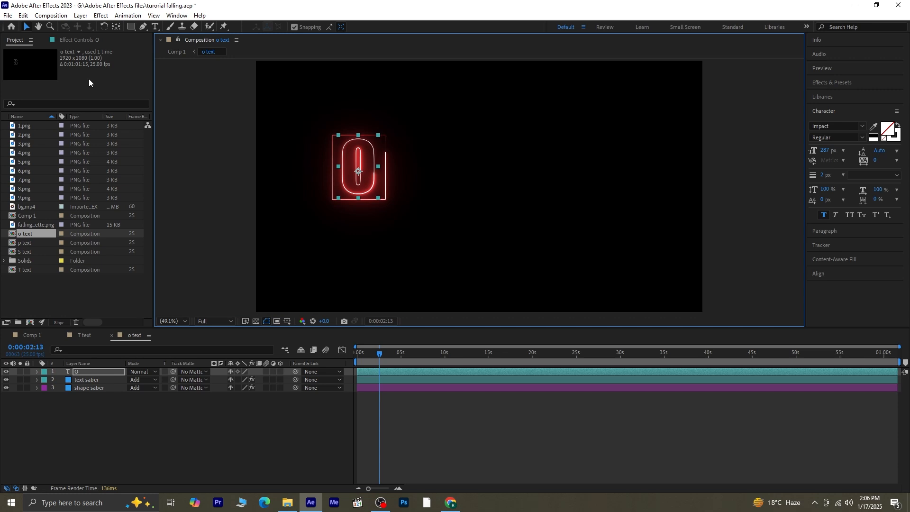
click(61, 312)
Add the p text composition as the top layer of Comp 1 and change the letter inside it to P.
click(36, 335)
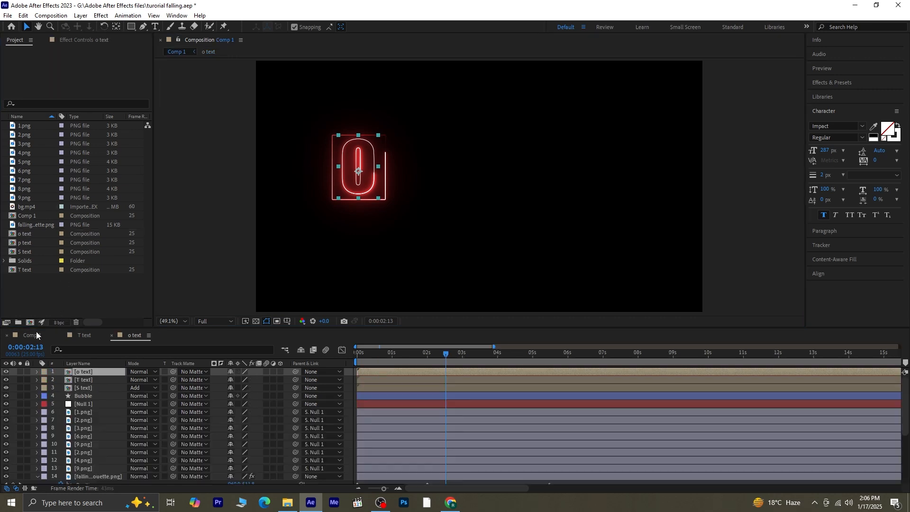
drag(33, 242, 89, 371)
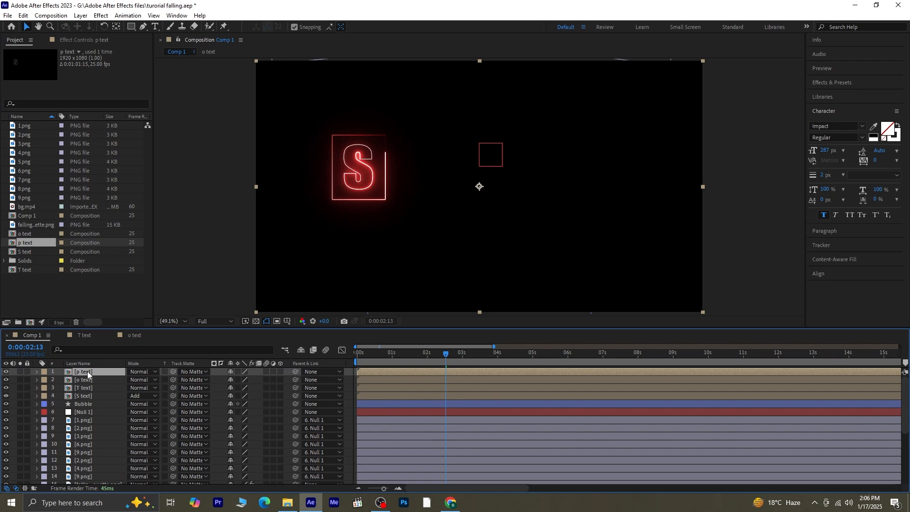
double_click(87, 371)
click(81, 372)
click(156, 27)
drag(350, 173, 373, 177)
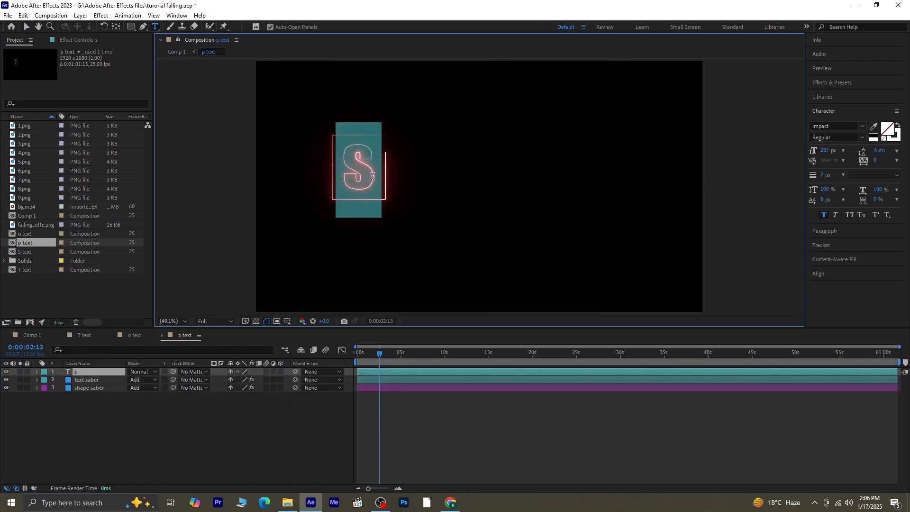
text(P)
key(Escape)
key(v)
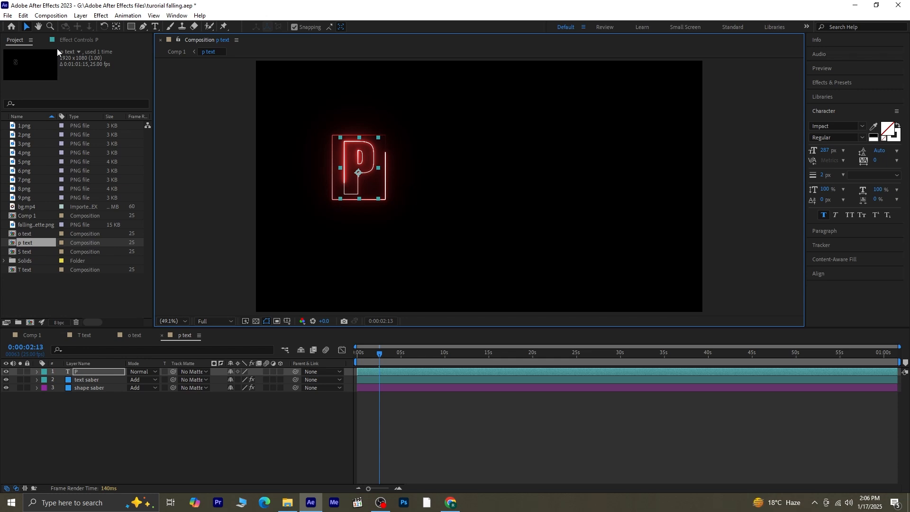
Set the blending mode of the p text, o text and T text layers in Comp 1 to Add.
click(31, 336)
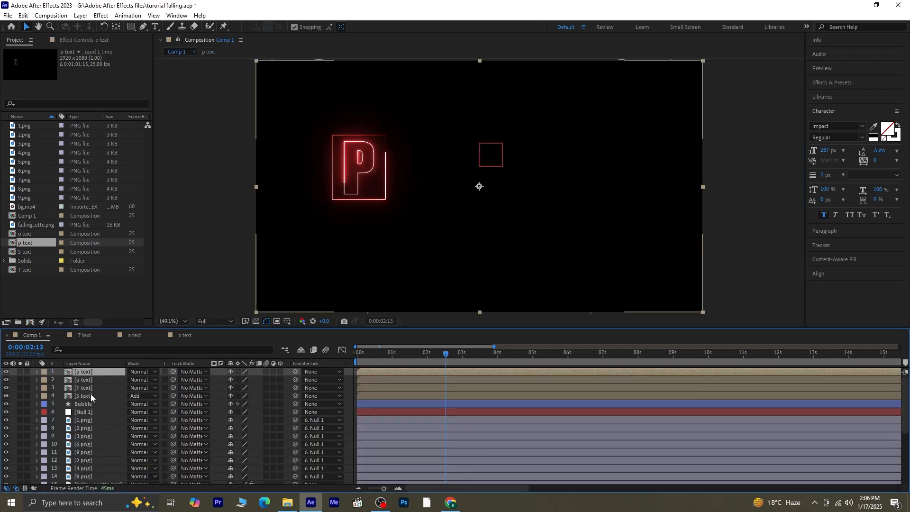
shift+click(78, 386)
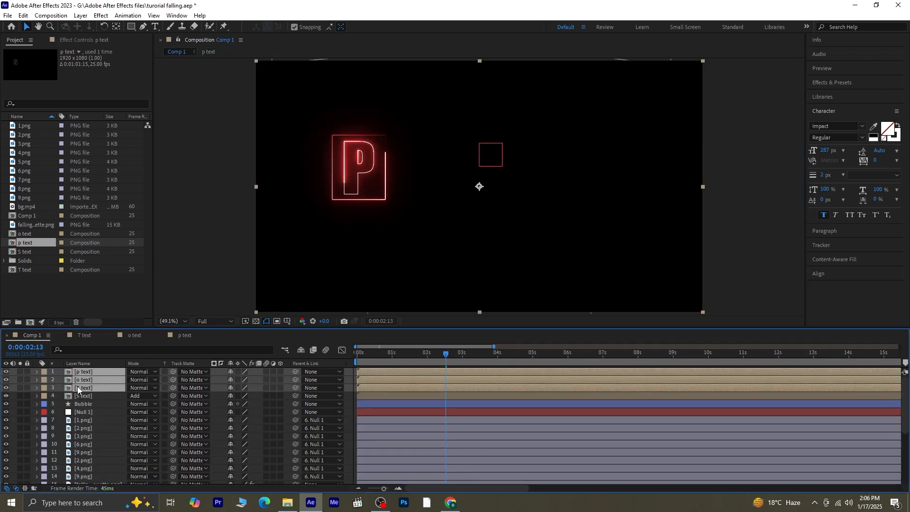
click(147, 375)
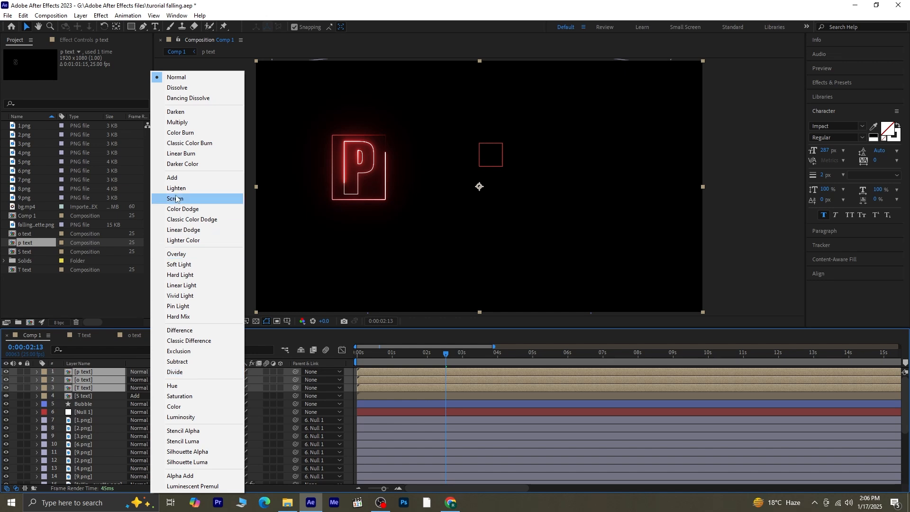
click(171, 178)
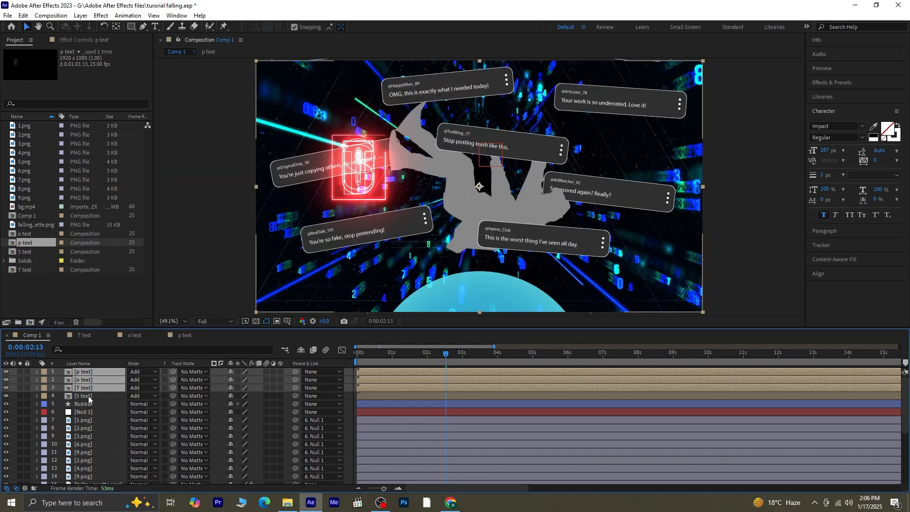
Move the T text layer beside the S by setting its horizontal position to 1230.
click(88, 396)
click(93, 390)
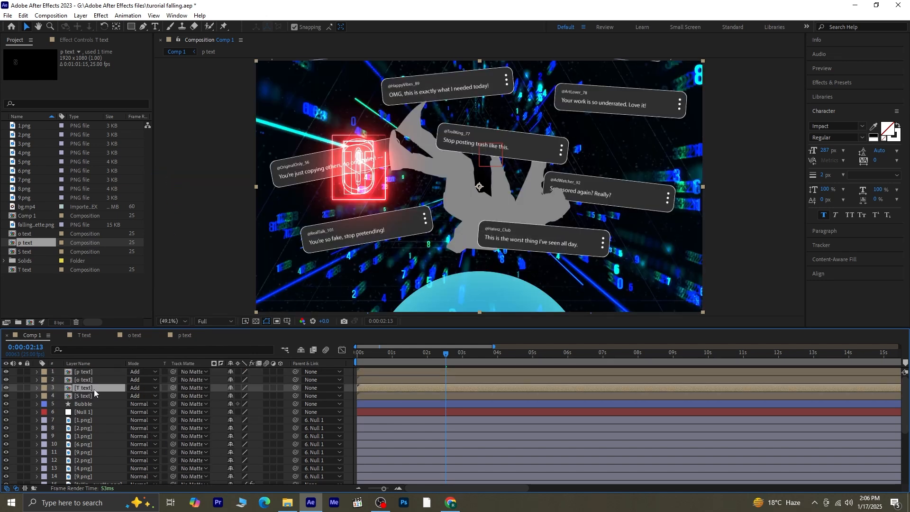
key(p)
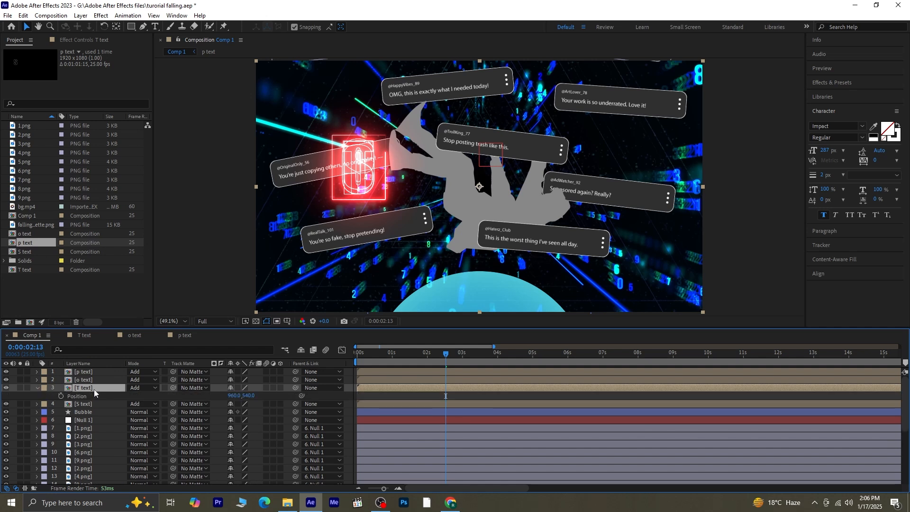
drag(231, 397, 363, 400)
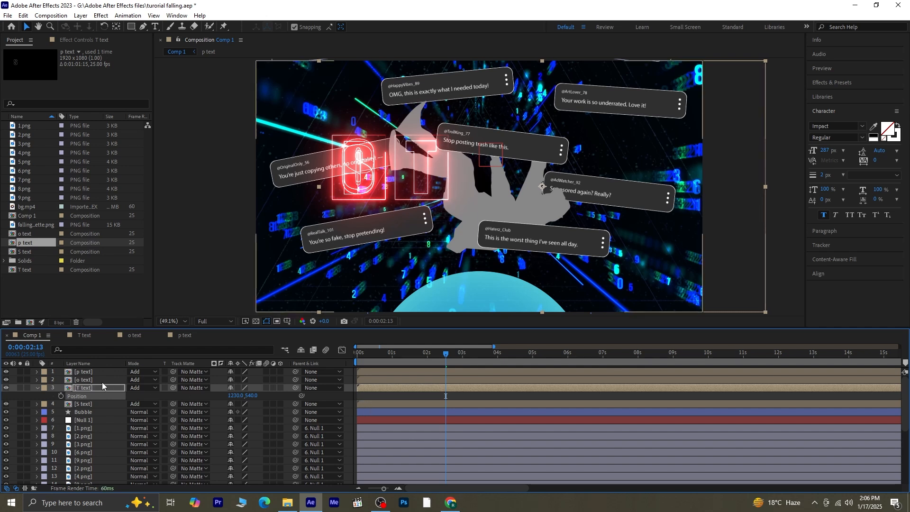
Move the o text layer beyond the T by setting its horizontal position to about 1498.
click(101, 382)
key(p)
drag(236, 387, 491, 391)
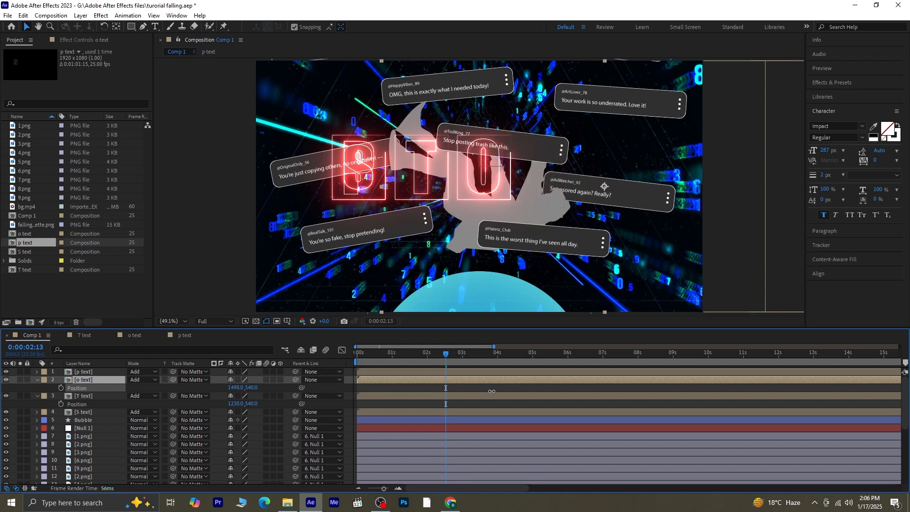
Move the p text layer to the end of the word by setting its horizontal position to 1867.
click(106, 372)
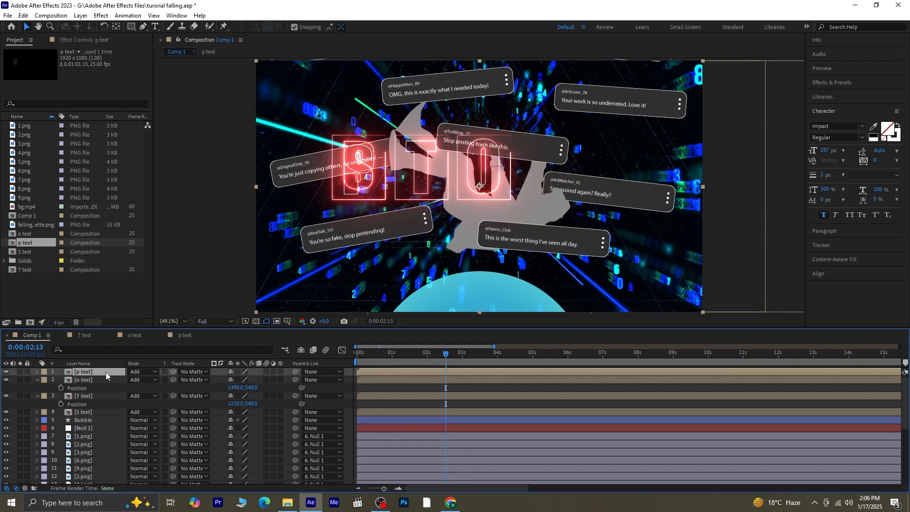
key(p)
drag(229, 381, 666, 384)
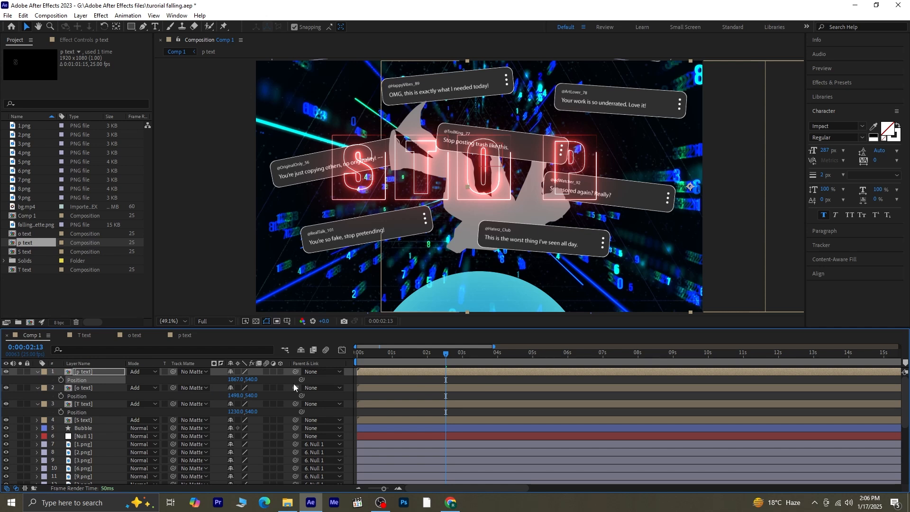
Tilt the o text layer slightly clockwise and shift it closer to the P, at about position 1598, 572.
drag(236, 380, 247, 396)
click(71, 388)
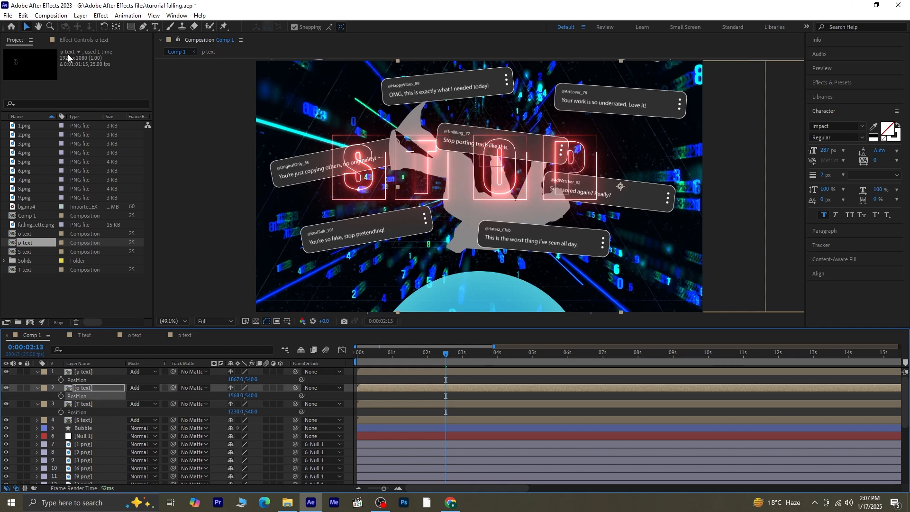
click(102, 27)
drag(518, 200, 519, 178)
key(v)
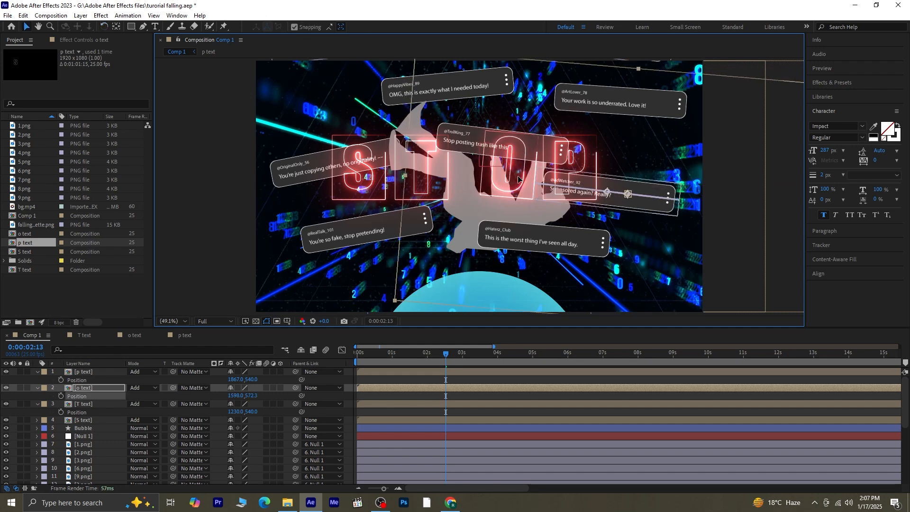
Tilt the T text layer slightly counterclockwise and set its position to 1340, 496.
click(92, 405)
click(105, 27)
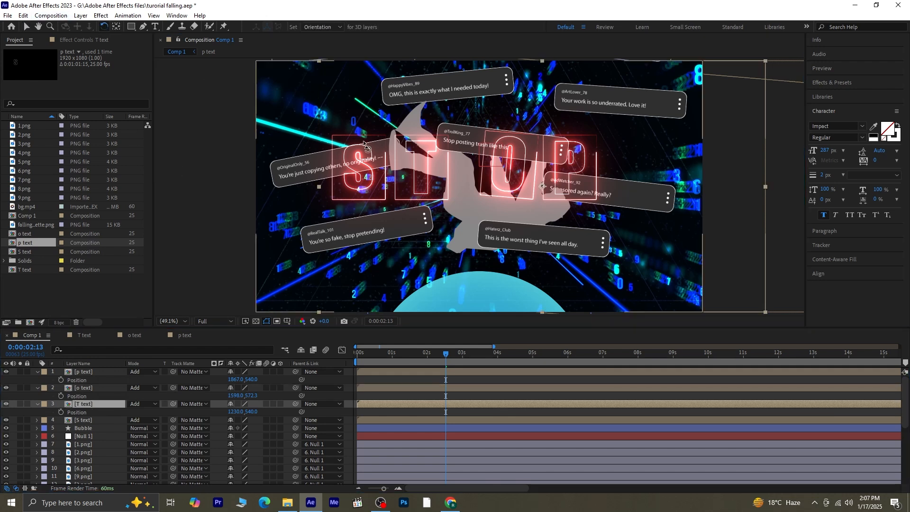
mouse_move(456, 199)
mouse_down()
mouse_move(460, 192)
mouse_move(456, 202)
mouse_up()
key(v)
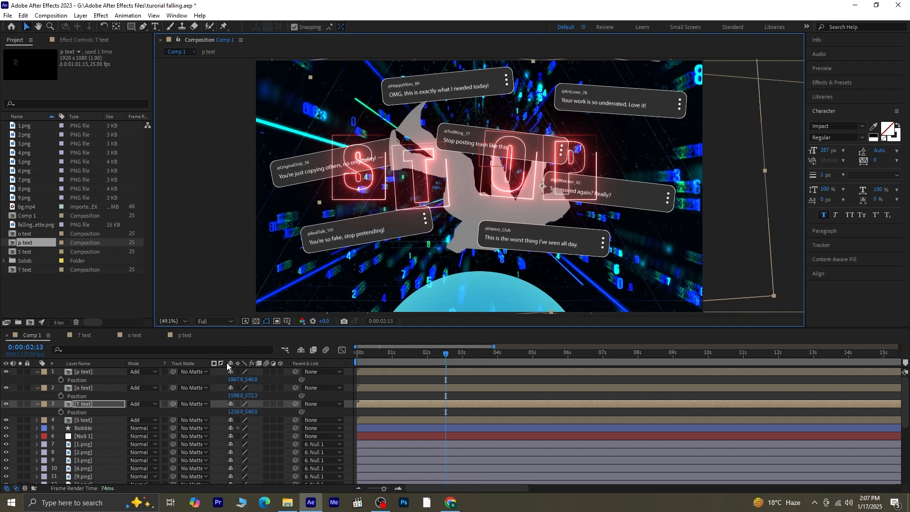
drag(251, 413, 283, 410)
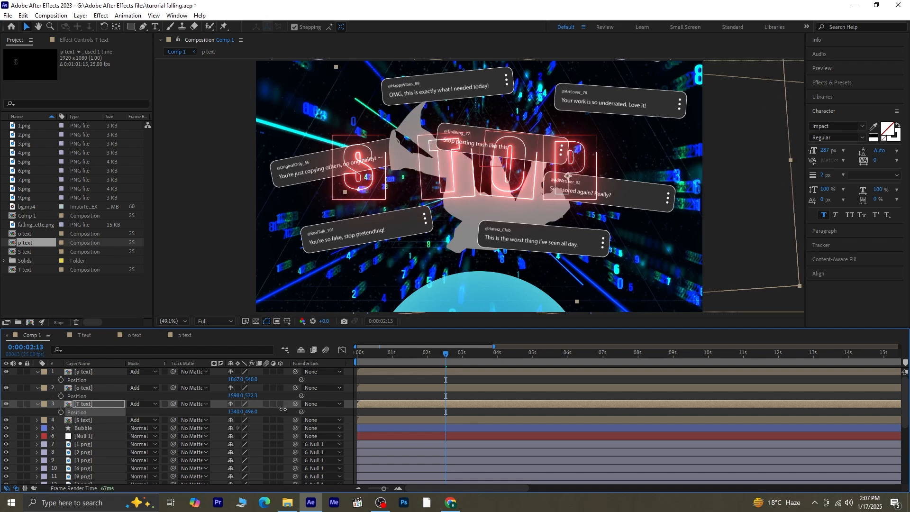
Move the S text layer closer to the T by setting its horizontal position to 1063.
click(153, 422)
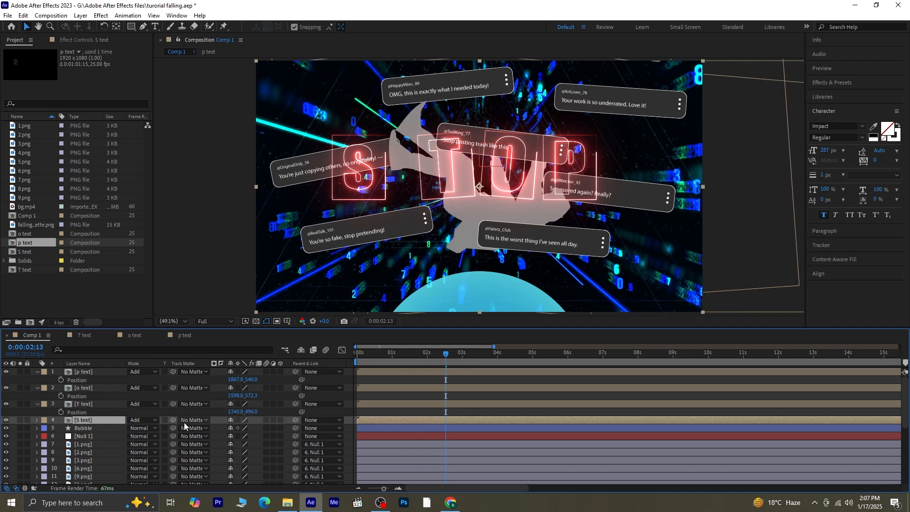
key(p)
drag(231, 430, 283, 432)
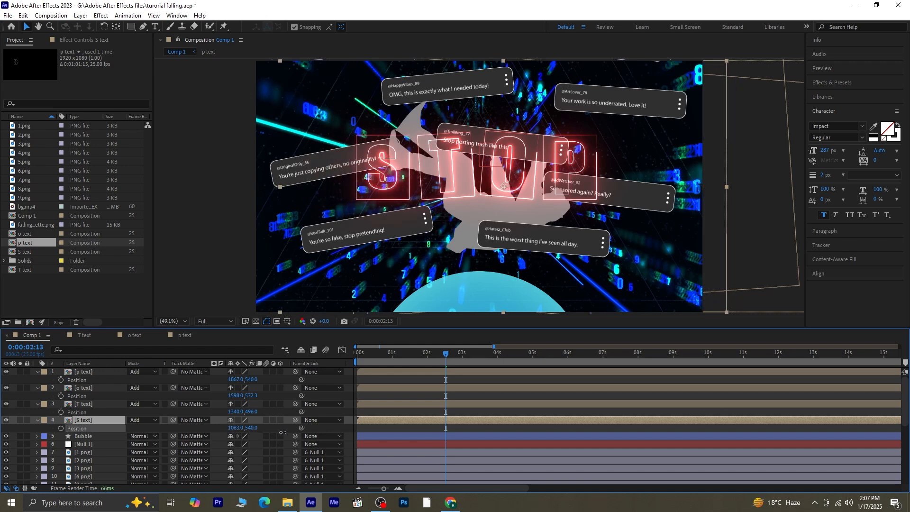
Collapse the open properties of the S, T, o and p text layers in the Comp 1 timeline.
key(r)
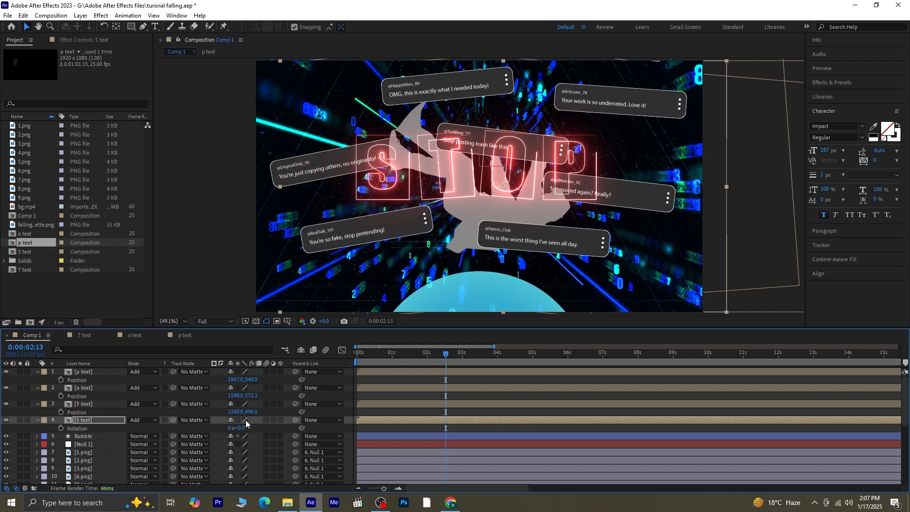
key(r)
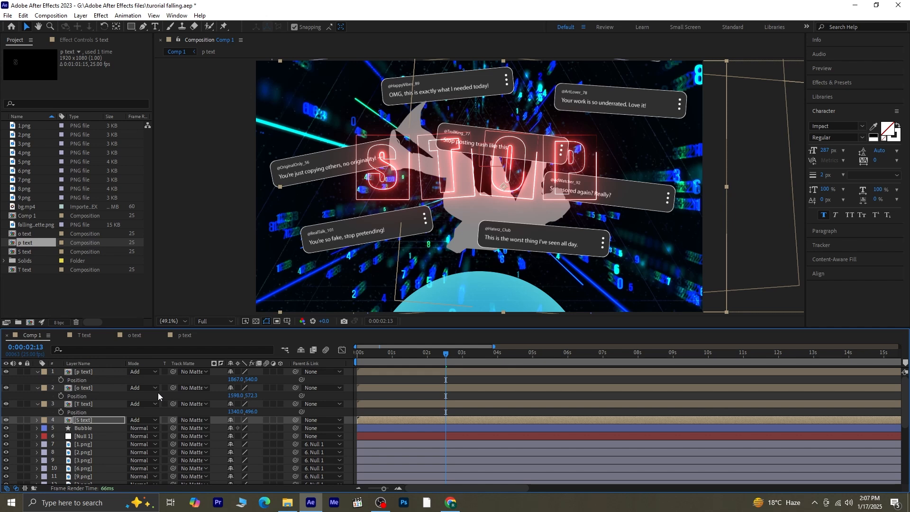
click(50, 403)
click(37, 404)
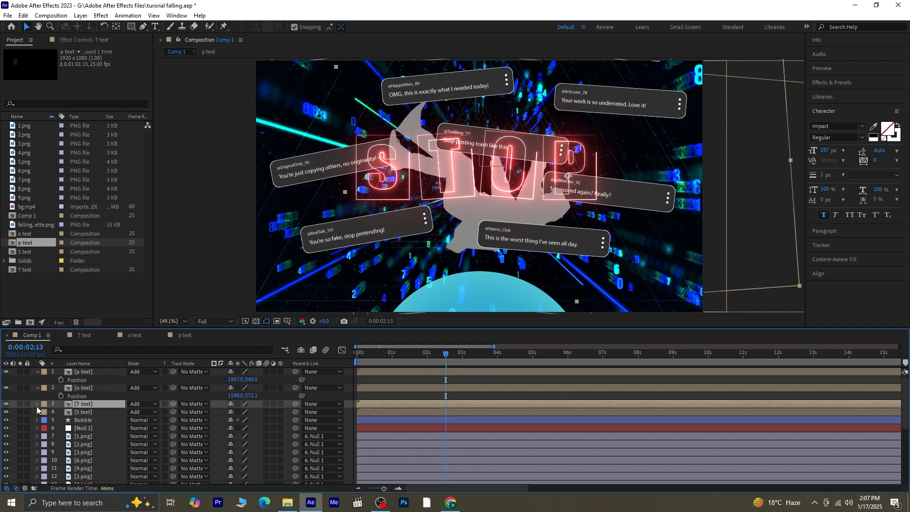
click(38, 389)
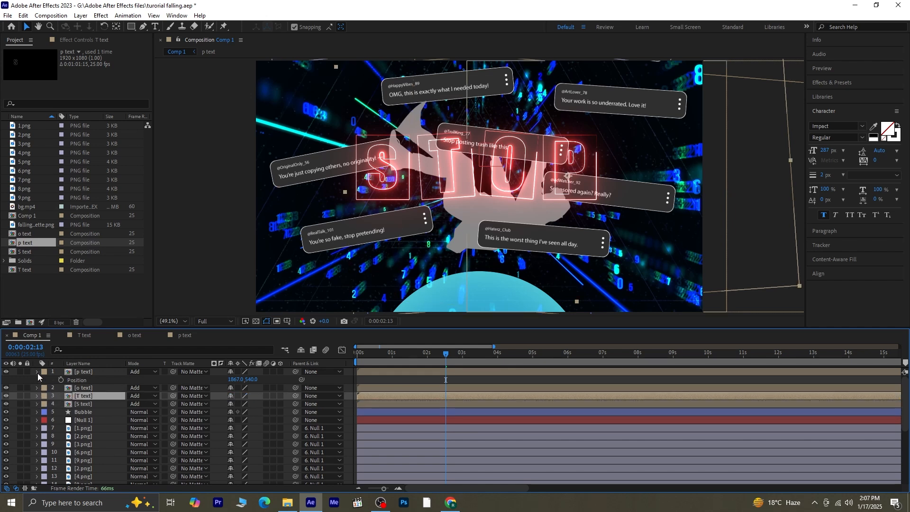
click(37, 373)
Shift the four letter layers together so they start at about 4 seconds, and preview the composition from the beginning.
drag(450, 354, 335, 354)
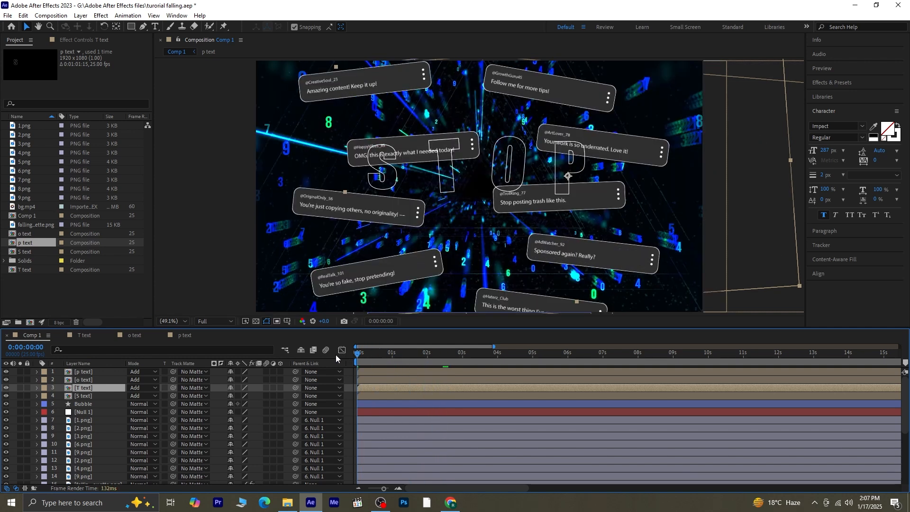
click(393, 370)
shift+click(396, 393)
drag(396, 393, 533, 397)
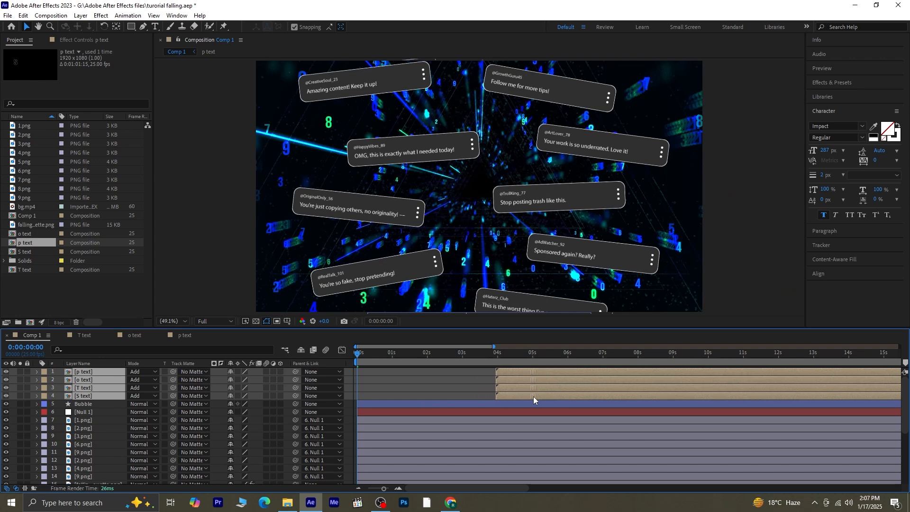
key(space)
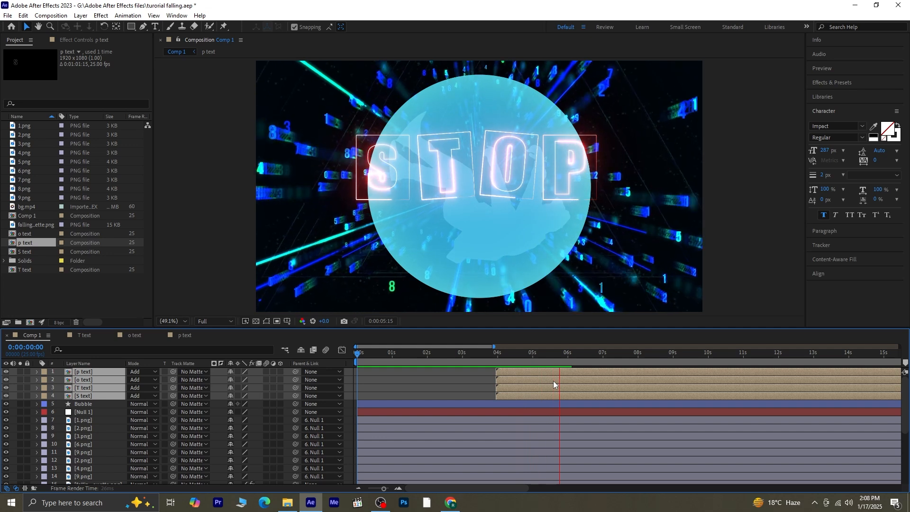
key(space)
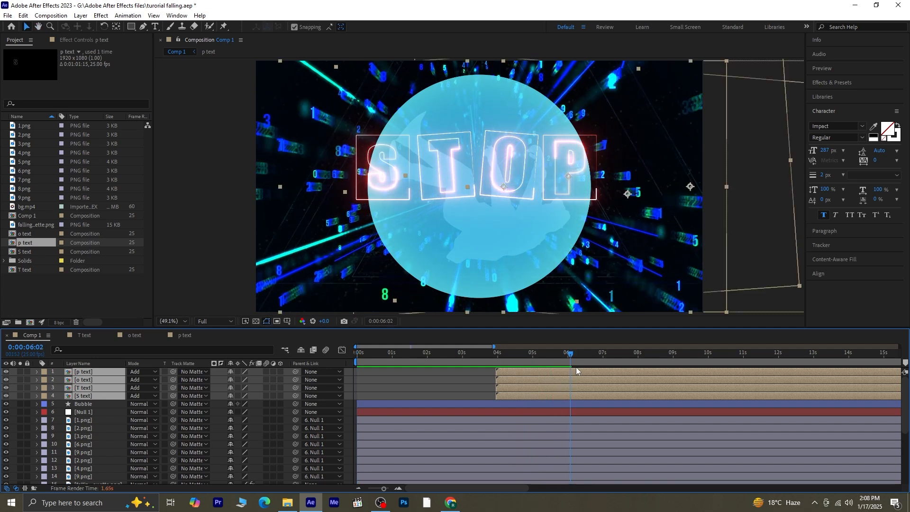
Delay the four letter layers further so they start at about 0:00:04:12.
drag(571, 355, 519, 363)
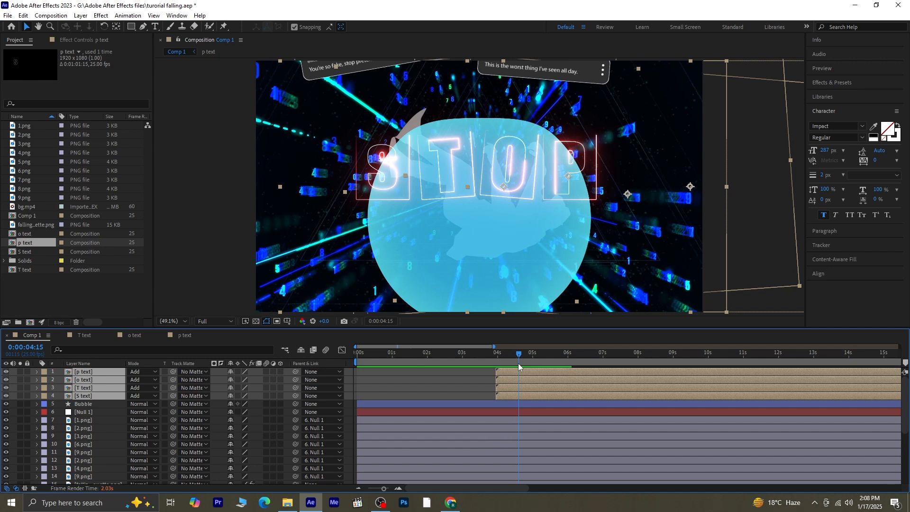
drag(523, 396, 540, 396)
click(490, 383)
drag(527, 353, 514, 363)
Add Position keyframes to all four letter layers at 0:00:07:00.
drag(493, 399, 602, 396)
key(p)
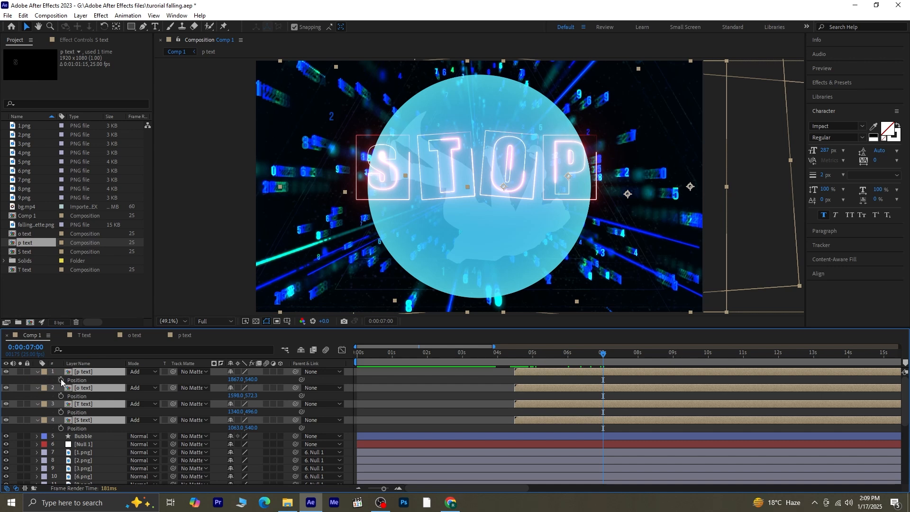
click(61, 380)
At 0:00:04:12, keyframe the S text layer out of its place in the word at position 275, 118.
drag(601, 355, 516, 377)
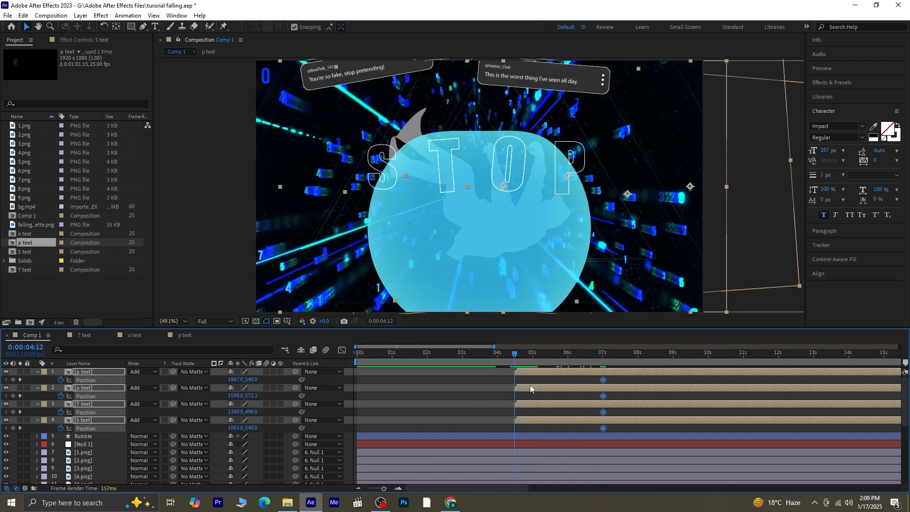
click(534, 371)
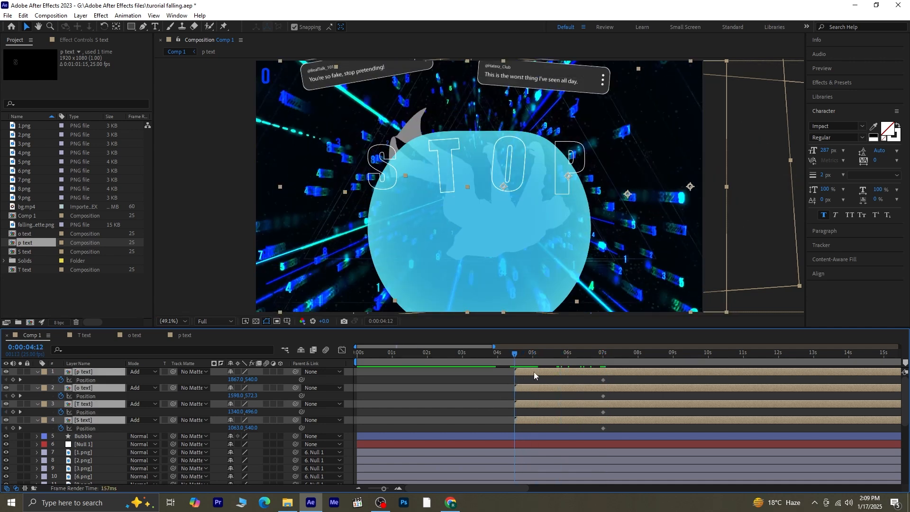
click(115, 427)
drag(239, 430, 84, 412)
drag(249, 428, 89, 431)
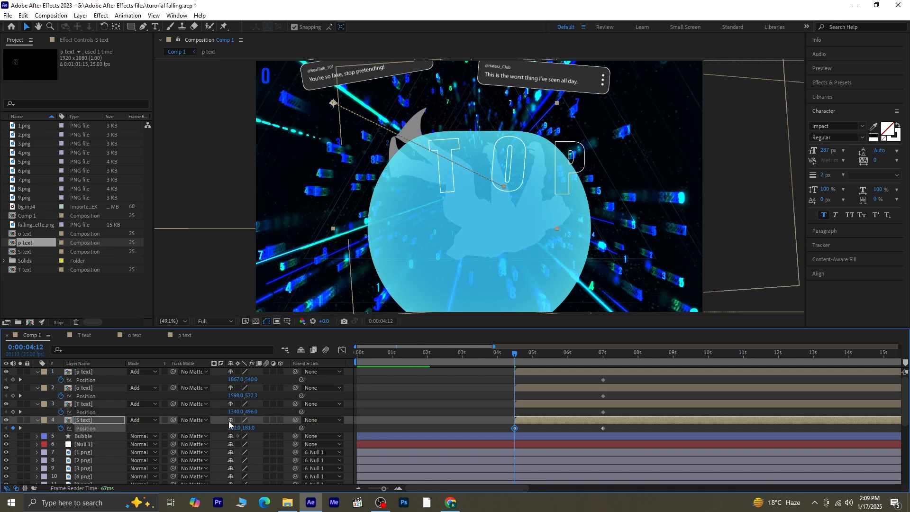
drag(234, 427, 106, 395)
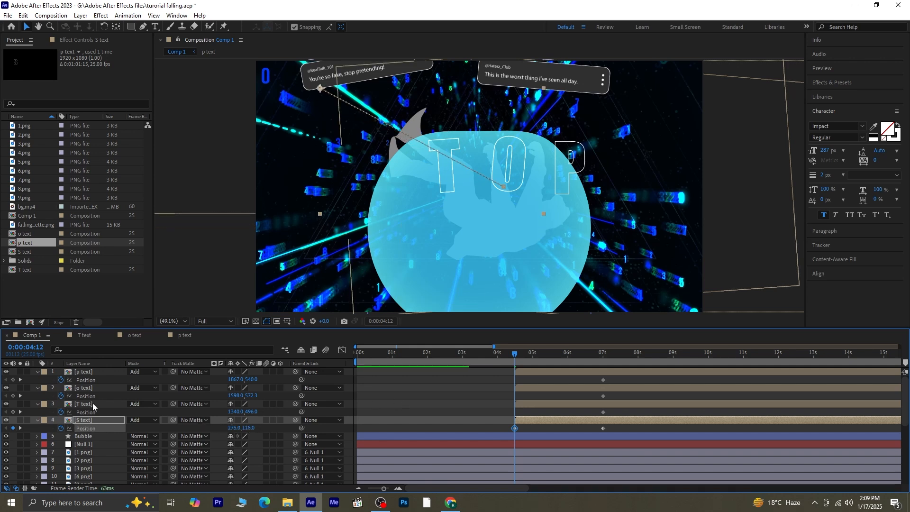
At 0:00:04:12, keyframe the T text layer below the frame at position 1118, 1393.
click(93, 404)
drag(247, 412, 692, 398)
drag(235, 411, 147, 415)
key(comma)
key(comma)
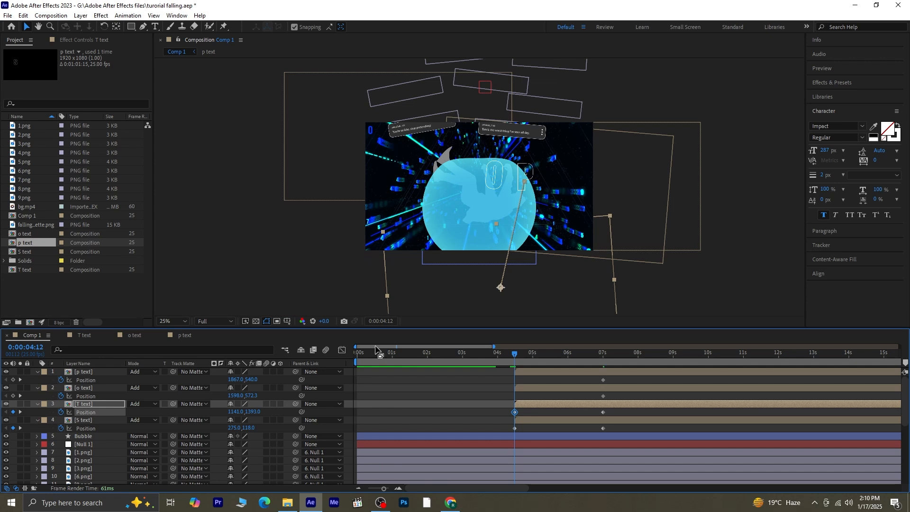
drag(225, 410, 225, 411)
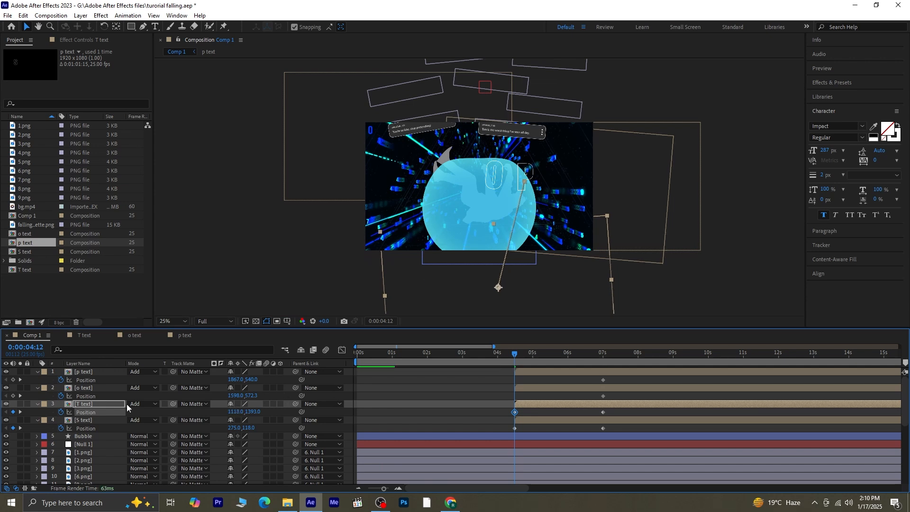
At 0:00:04:12, keyframe the o text layer above the frame at about position 1786, -94.7.
click(98, 388)
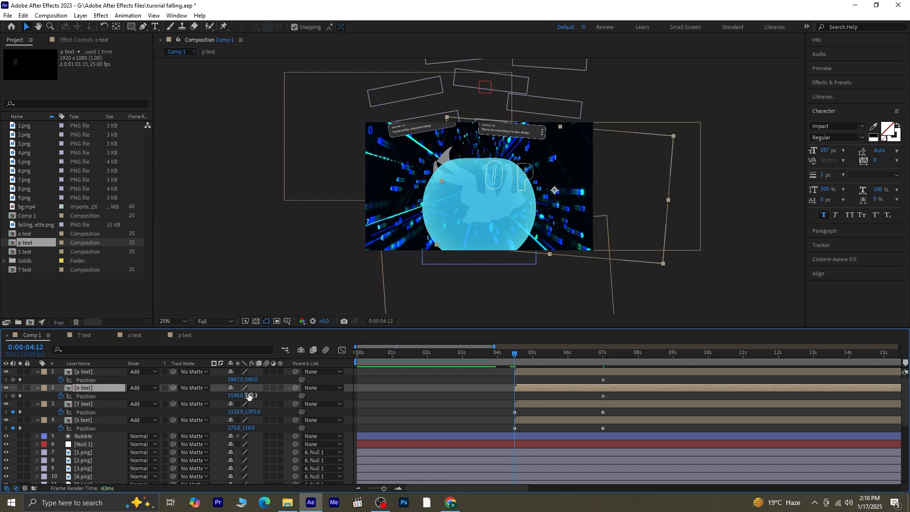
drag(250, 395, 153, 404)
drag(235, 396, 348, 397)
At 0:00:04:12, keyframe the p text layer outside the frame at position 2748, 1194, and preview the letters flying in.
click(109, 372)
drag(237, 379, 664, 379)
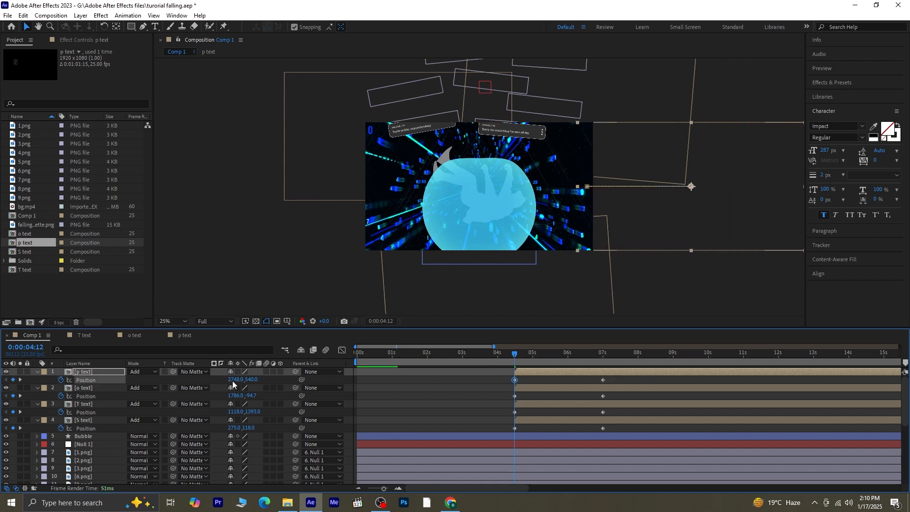
drag(252, 380, 562, 381)
key(space)
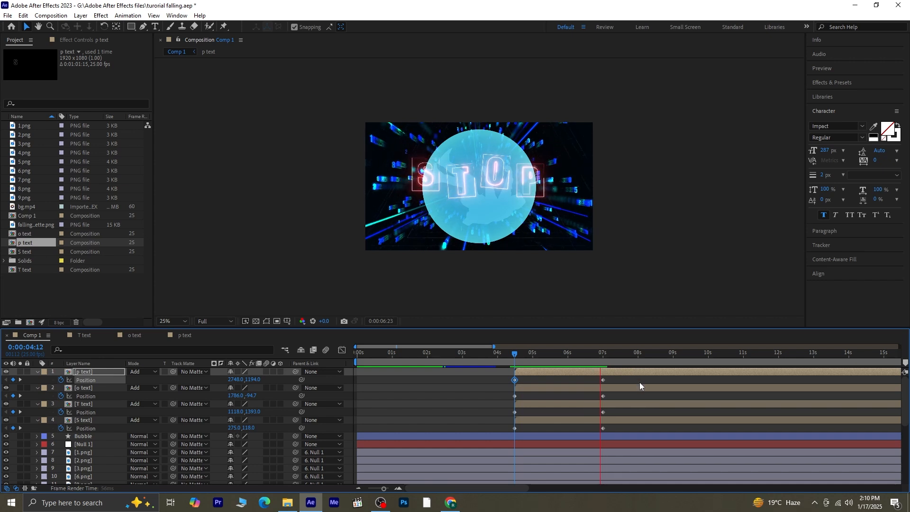
key(space)
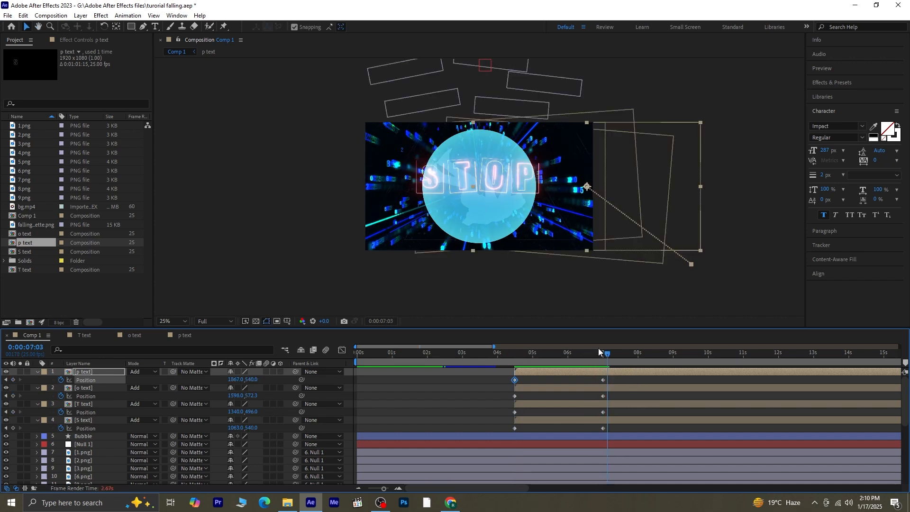
Apply Easy Ease to all the letters' Position keyframes and reshape their speed graph so the speed peaks near the end.
drag(604, 354, 509, 429)
key(F9)
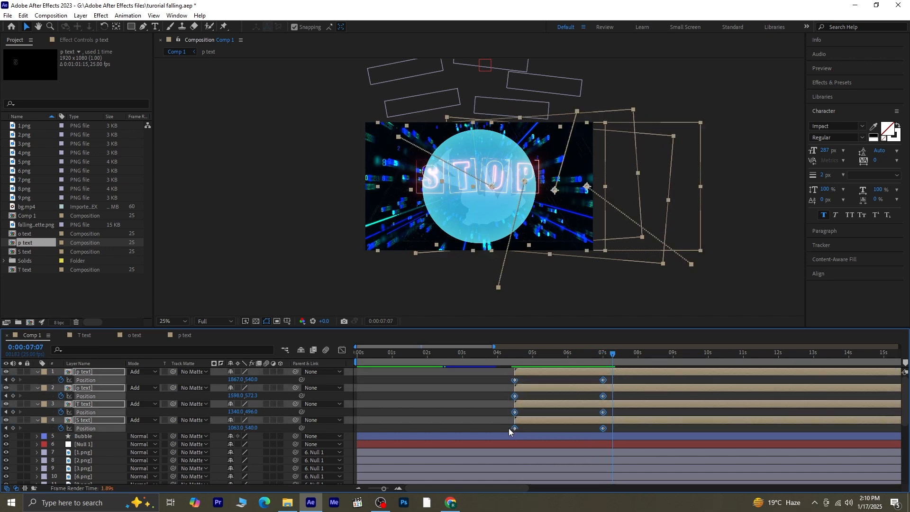
click(343, 353)
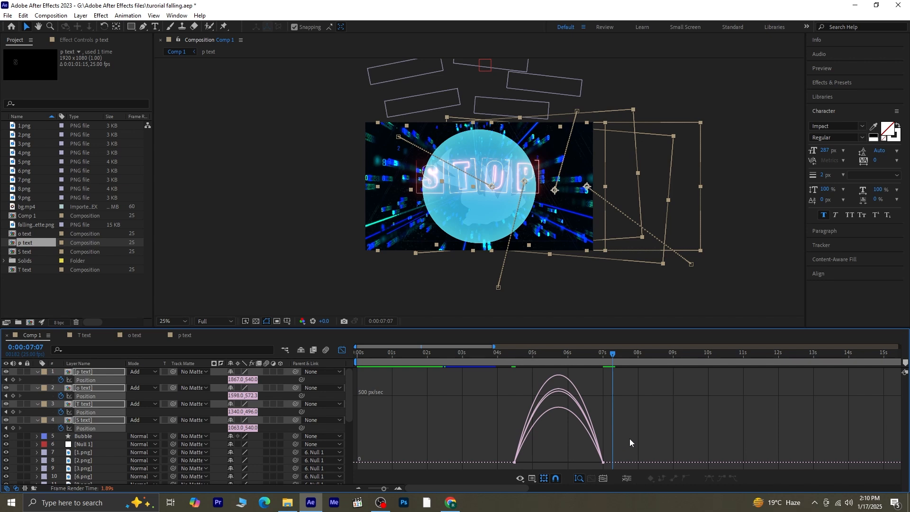
drag(489, 439, 584, 457)
Play back the eased letter fly-in twice from just after the 4-second mark.
drag(613, 354, 500, 383)
key(space)
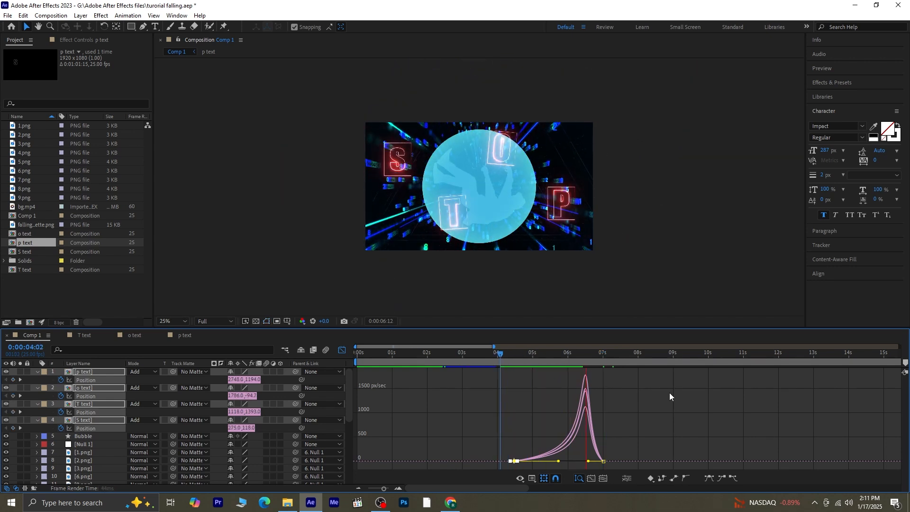
drag(619, 360, 502, 379)
key(space)
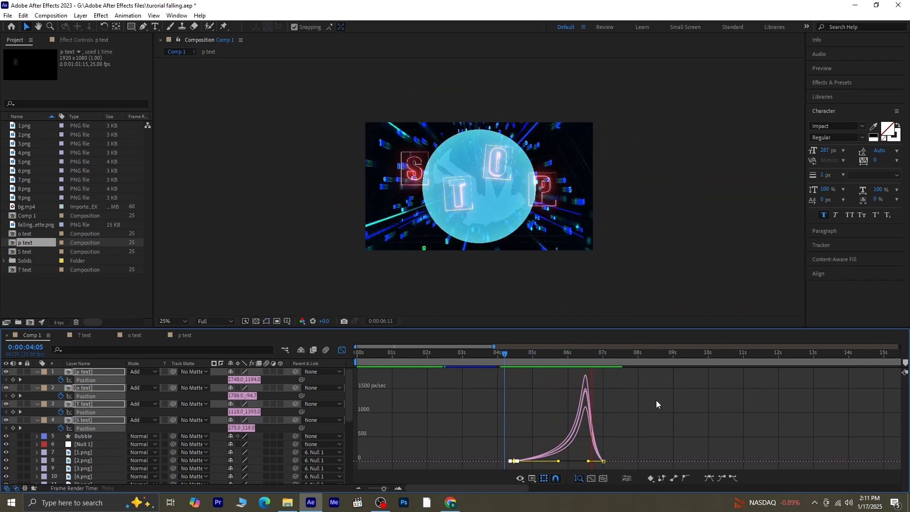
key(space)
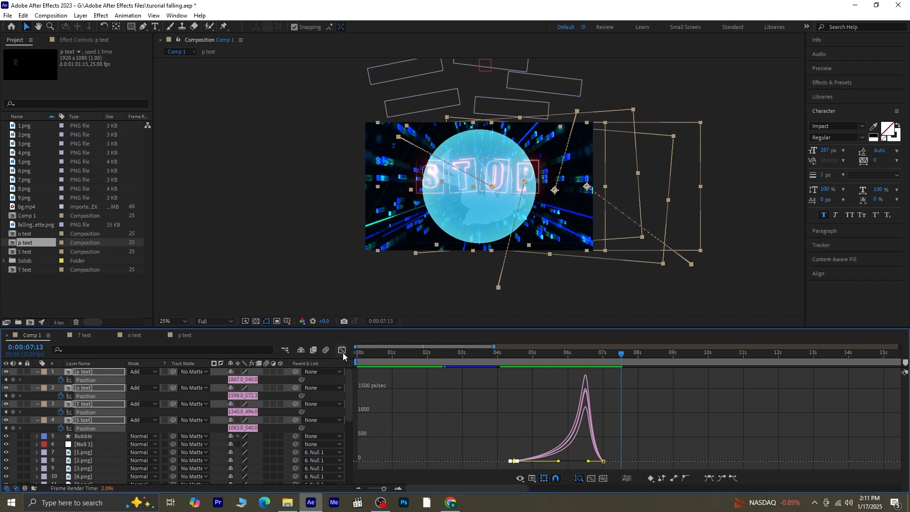
Close the graph view, move the letters' ending Position keyframes earlier to about 0:00:06:12, and preview the faster fly-in.
click(342, 350)
drag(613, 386, 584, 429)
drag(614, 357, 508, 377)
key(space)
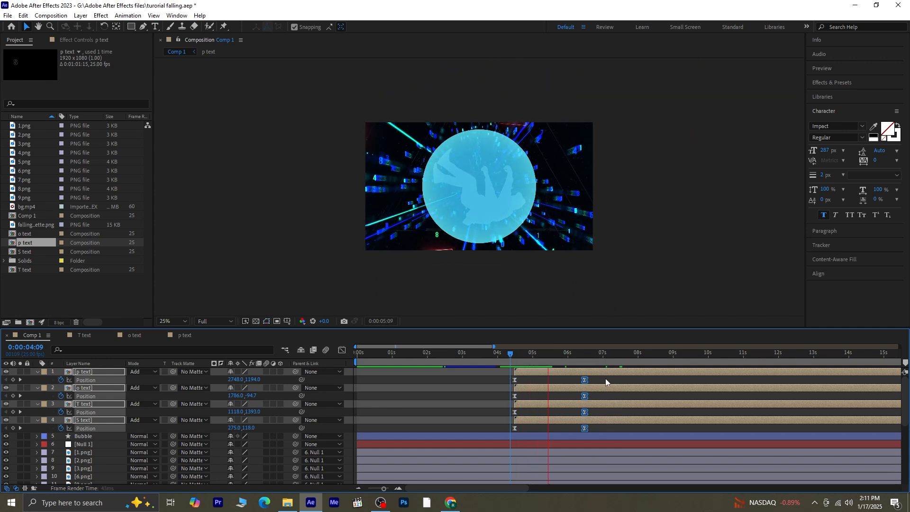
key(space)
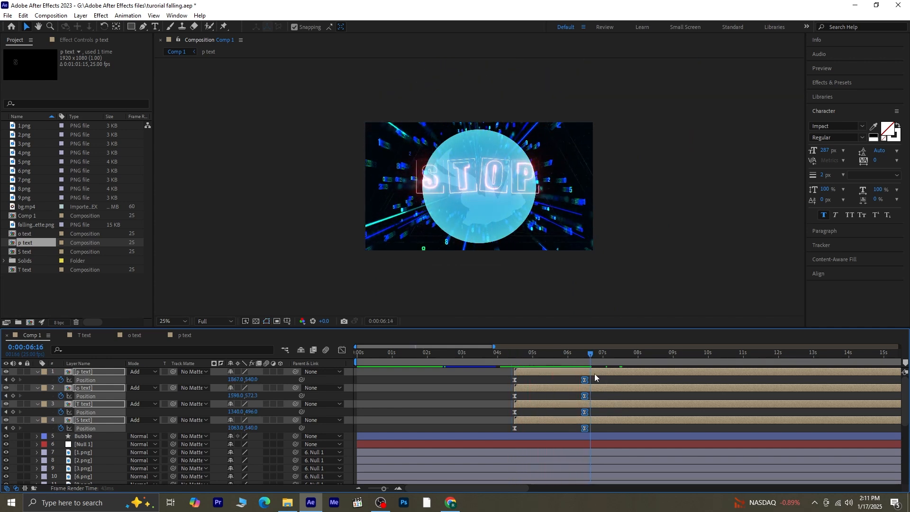
Shift the four letter layers with their keyframes earlier so they start at about 0:00:04:03.
click(596, 378)
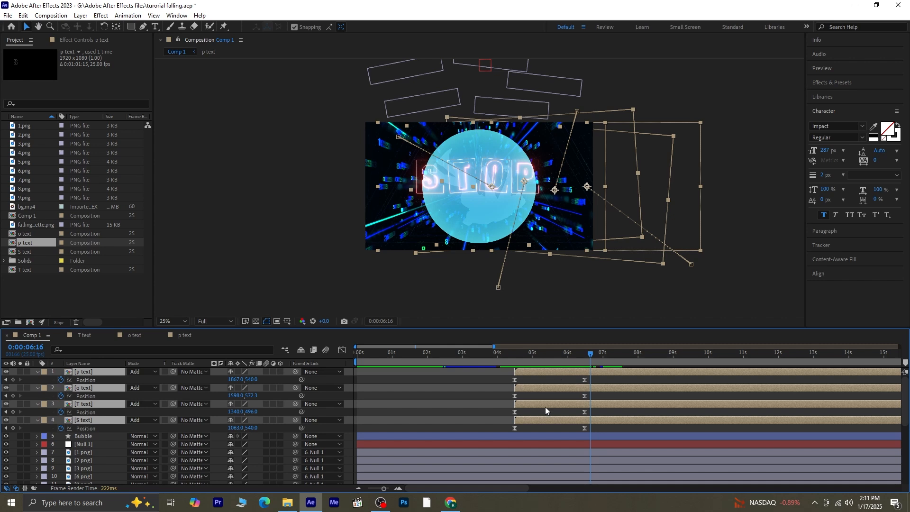
drag(544, 420, 531, 418)
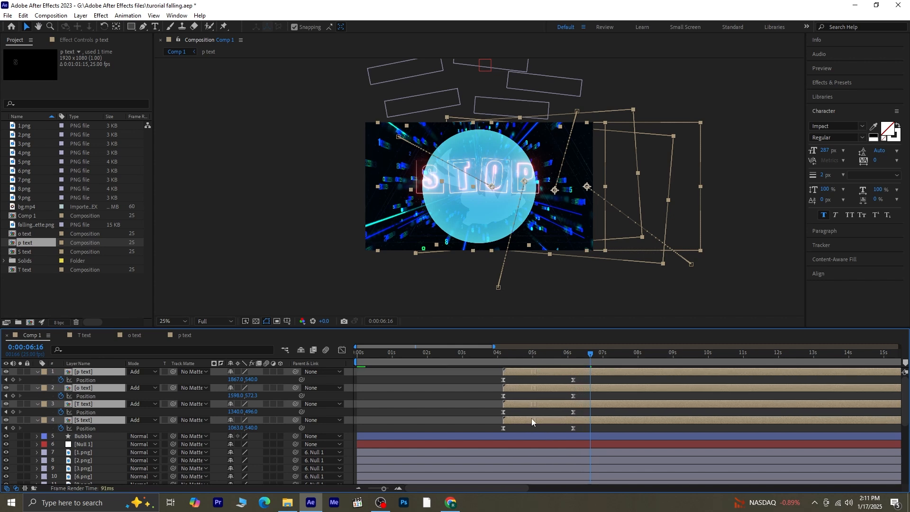
drag(577, 354, 573, 377)
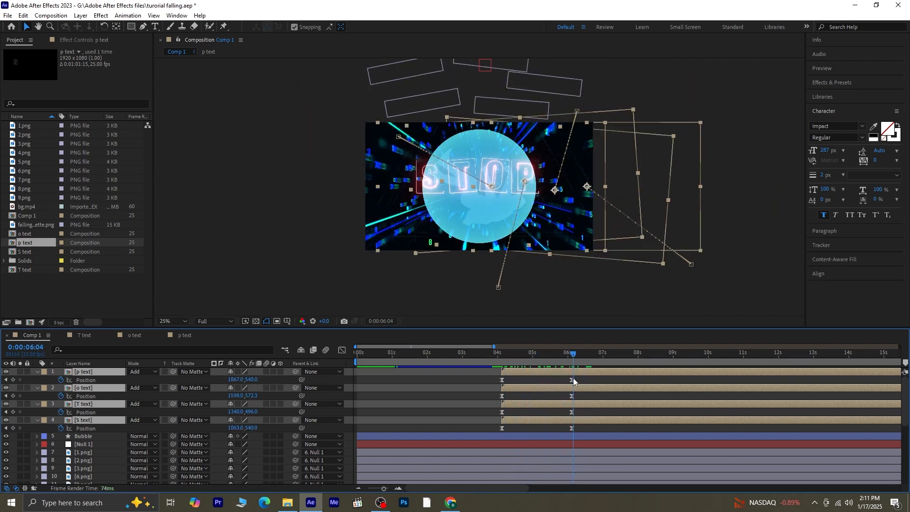
Fit the composition to the viewer and play back the finished letter animation.
click(175, 322)
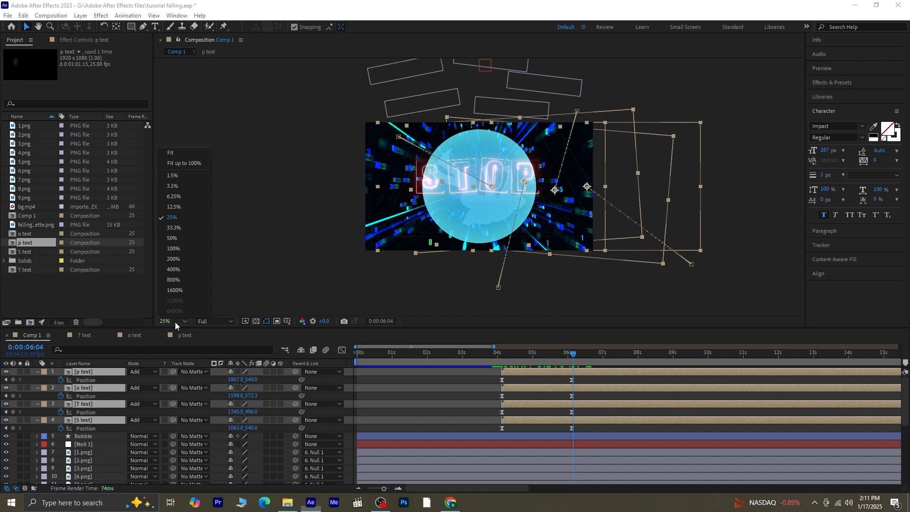
click(175, 154)
drag(573, 354, 498, 362)
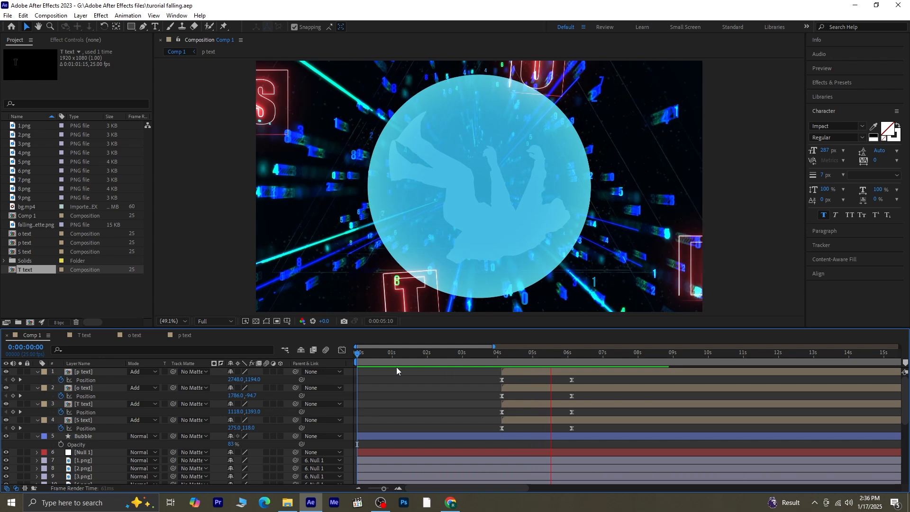
key(space)
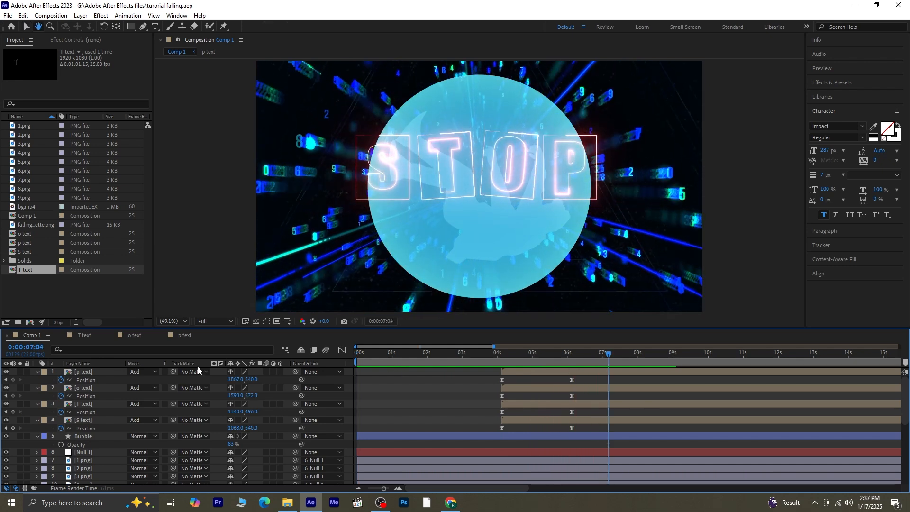
Collapse the Position properties of the four letter layers in the timeline.
click(37, 372)
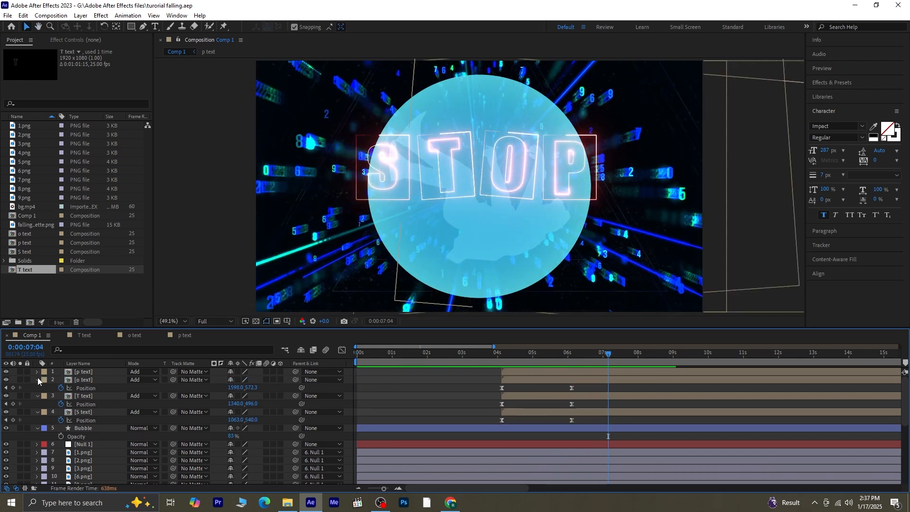
click(38, 380)
click(38, 388)
click(37, 396)
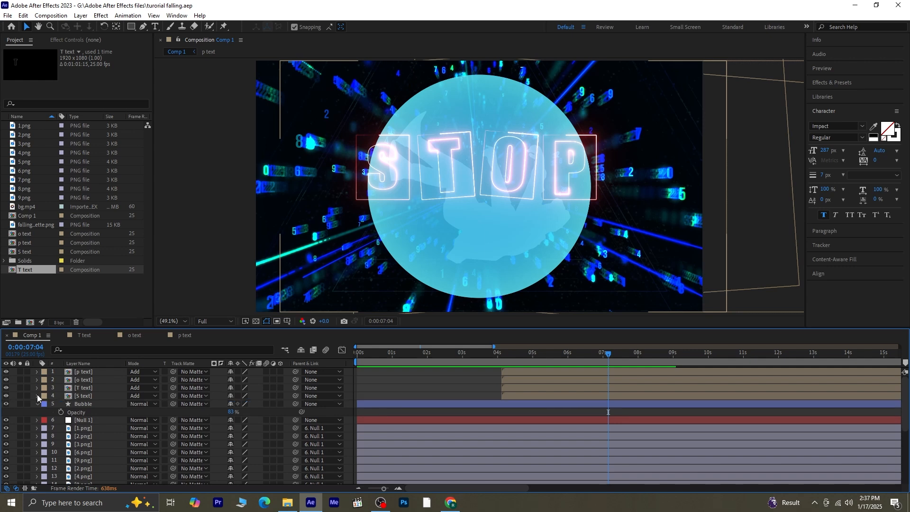
Pre-compose the S, T, o and p text layers as "stop" and set the new layer's blending mode to Add.
click(77, 396)
click(38, 404)
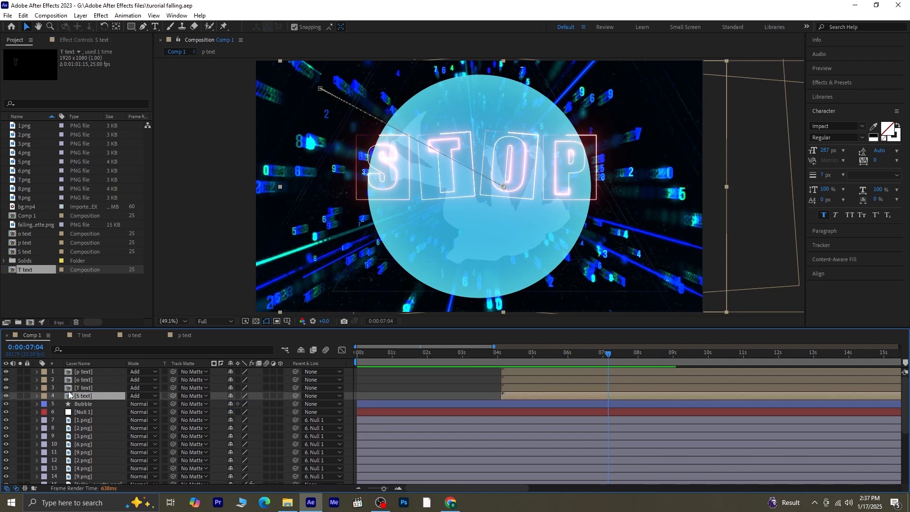
shift+click(85, 372)
right_click(84, 373)
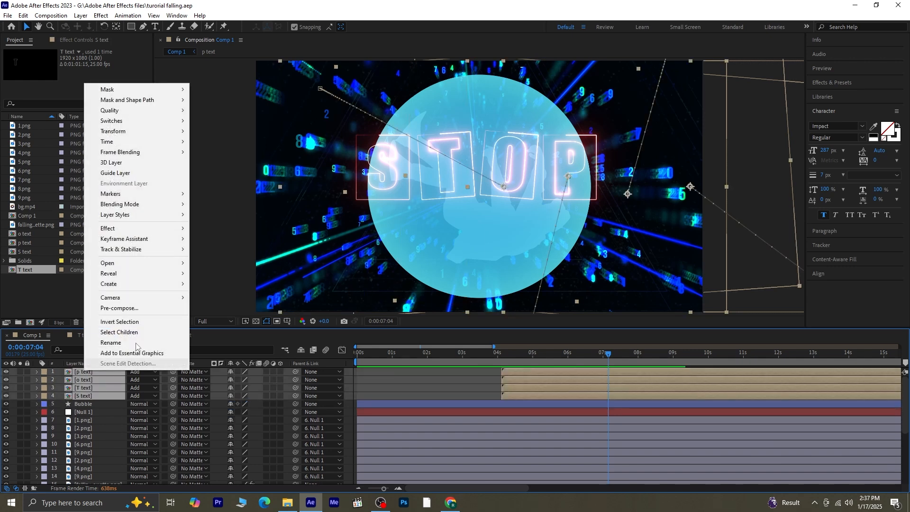
click(119, 308)
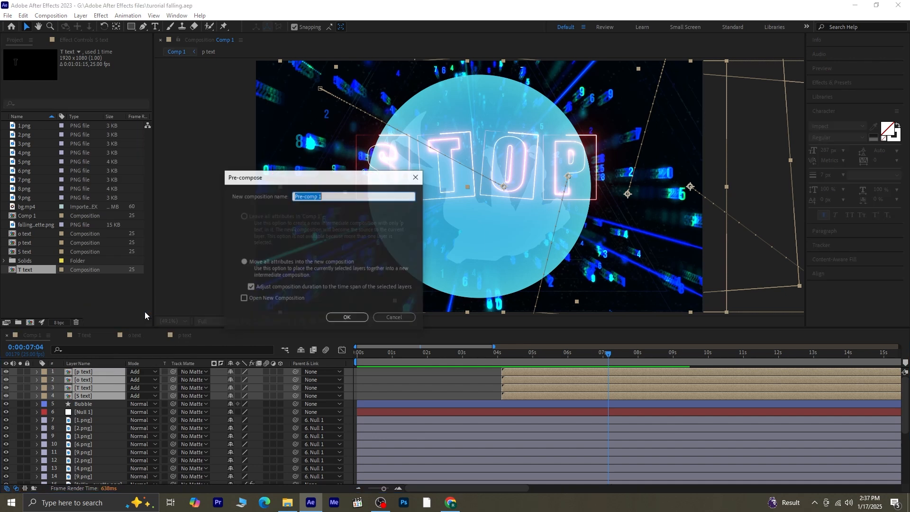
text(stop)
key(Return)
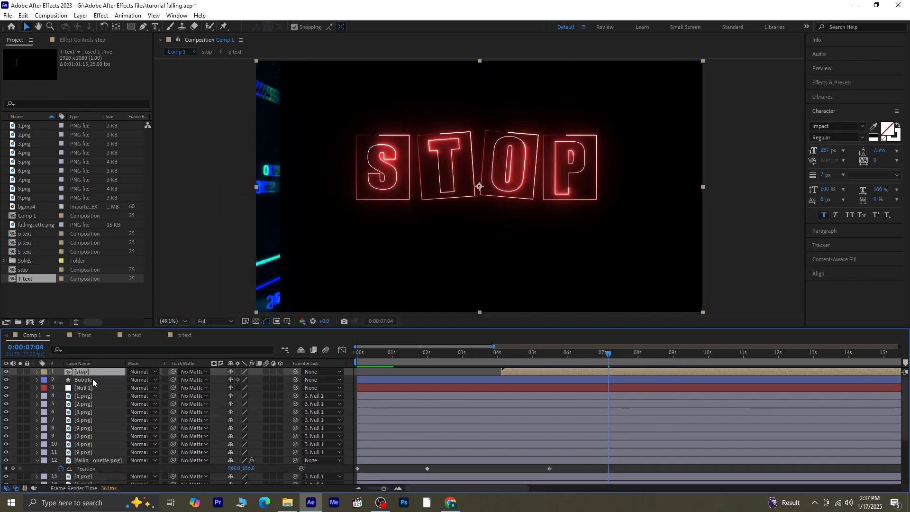
click(142, 372)
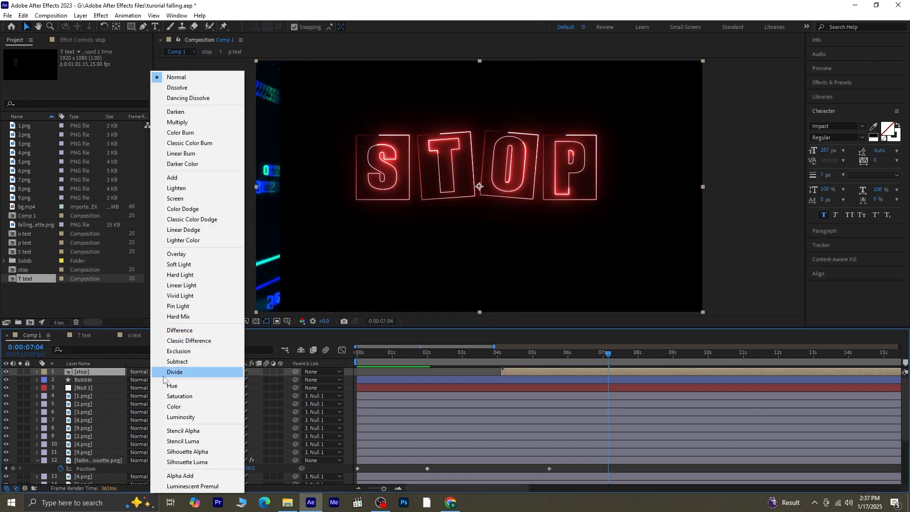
click(186, 178)
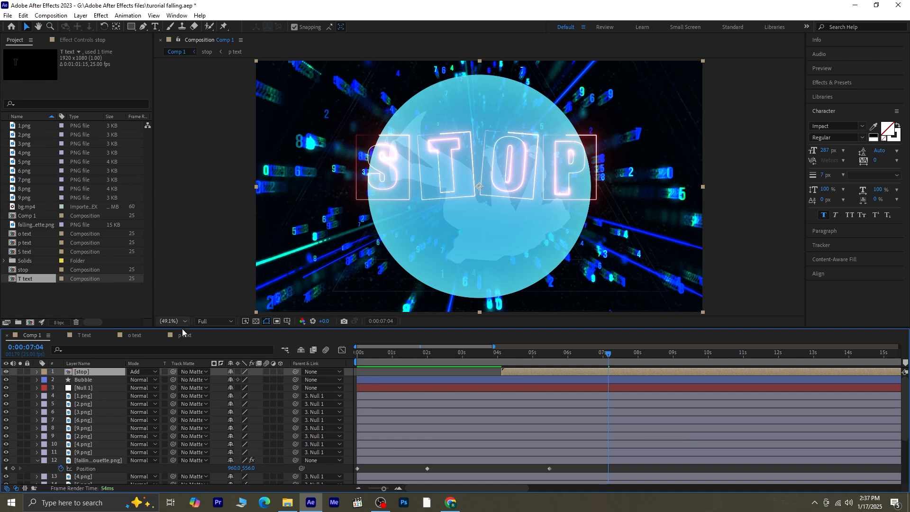
Scale the stop layer to 134% and move it down to Position 960, 616.
key(s)
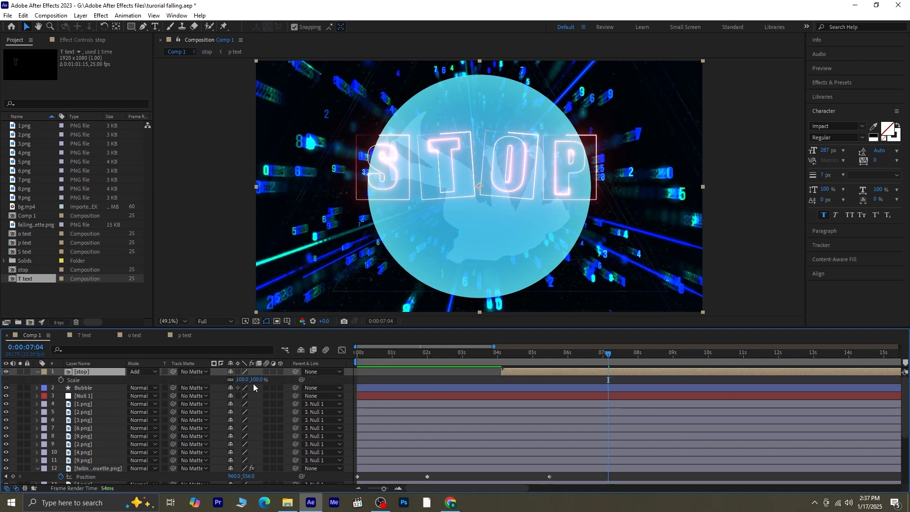
drag(261, 382, 276, 384)
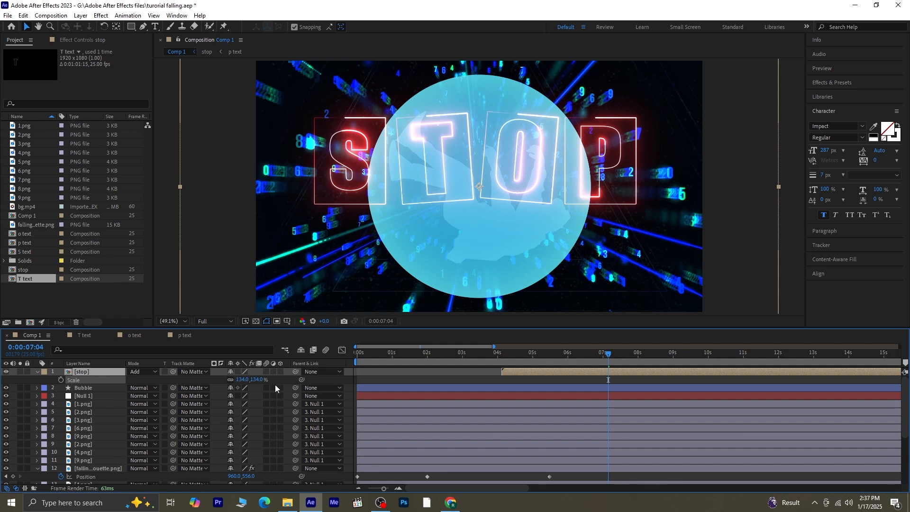
key(p)
drag(246, 383, 283, 381)
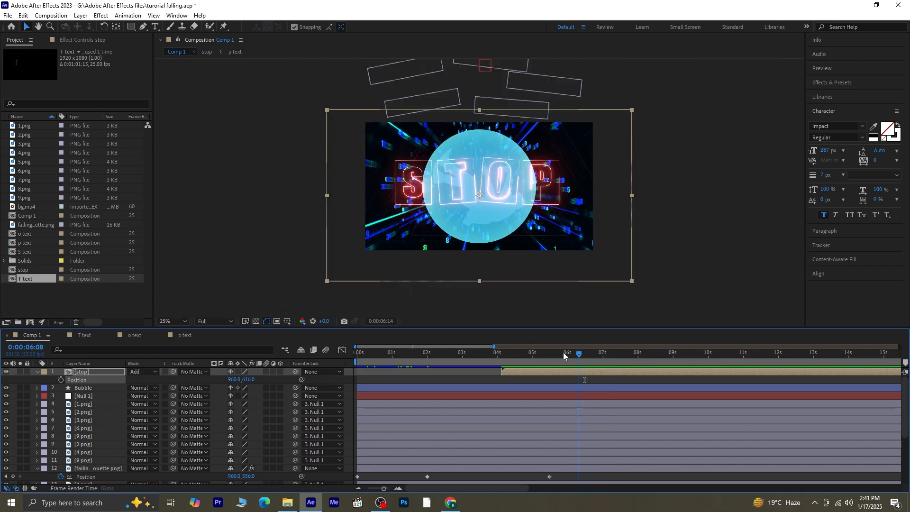
Fade the bg.mp4 layer from 100% opacity nearly to black with Opacity keyframes at 0:00:05:09 and 0:00:06:10.
mouse_move(564, 354)
mouse_down()
mouse_move(551, 354)
mouse_move(574, 356)
mouse_up()
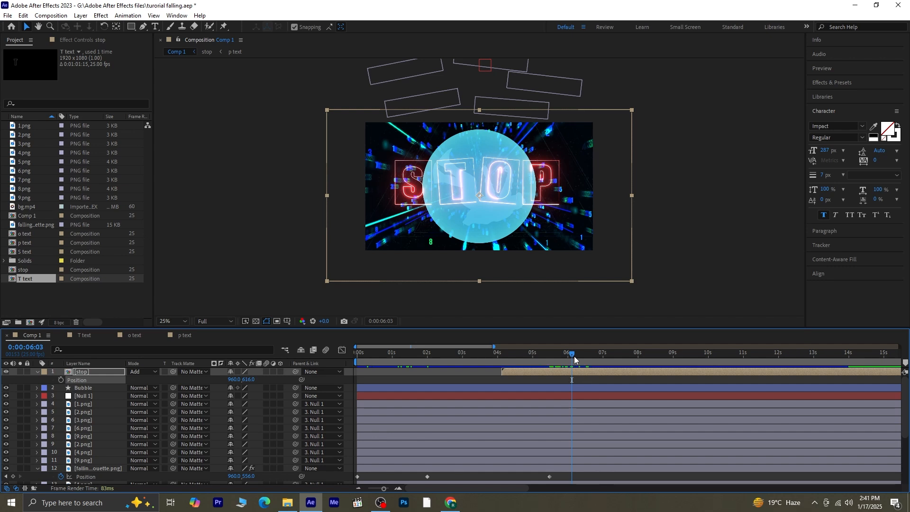
drag(568, 354, 545, 428)
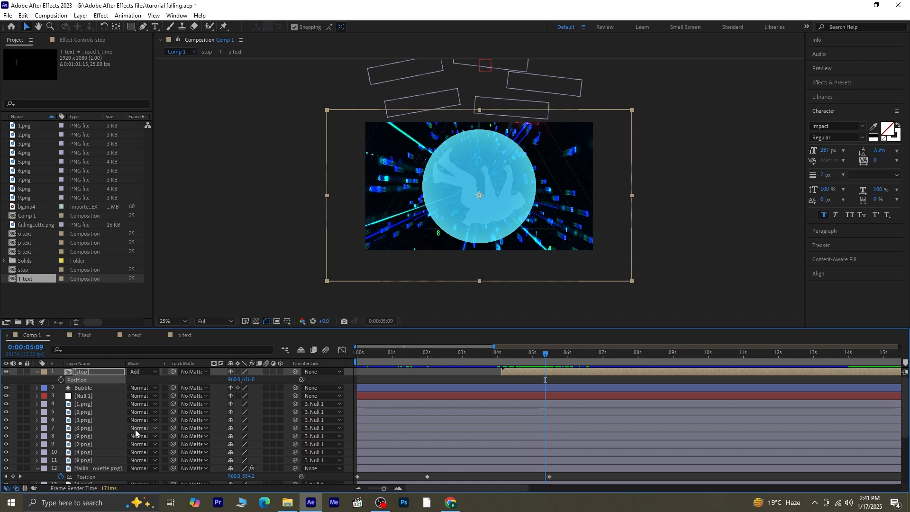
scroll(135, 430, down, 3)
click(104, 481)
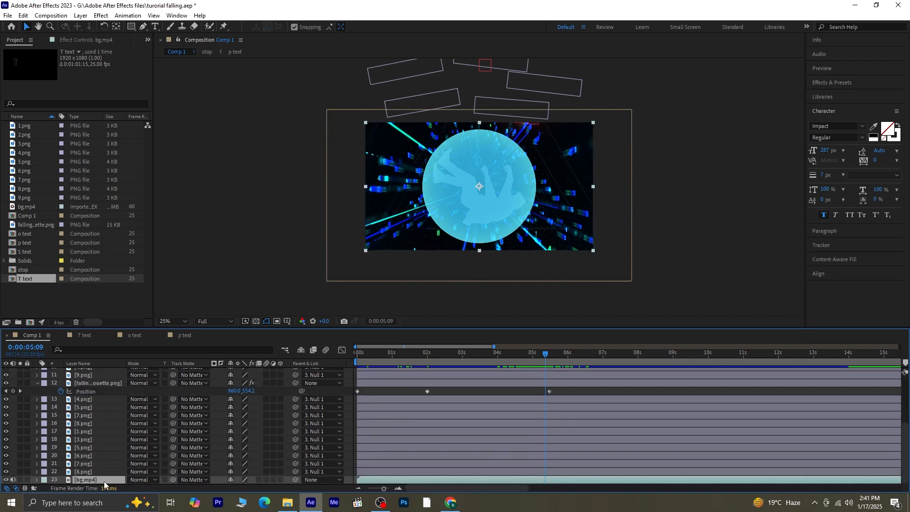
key(t)
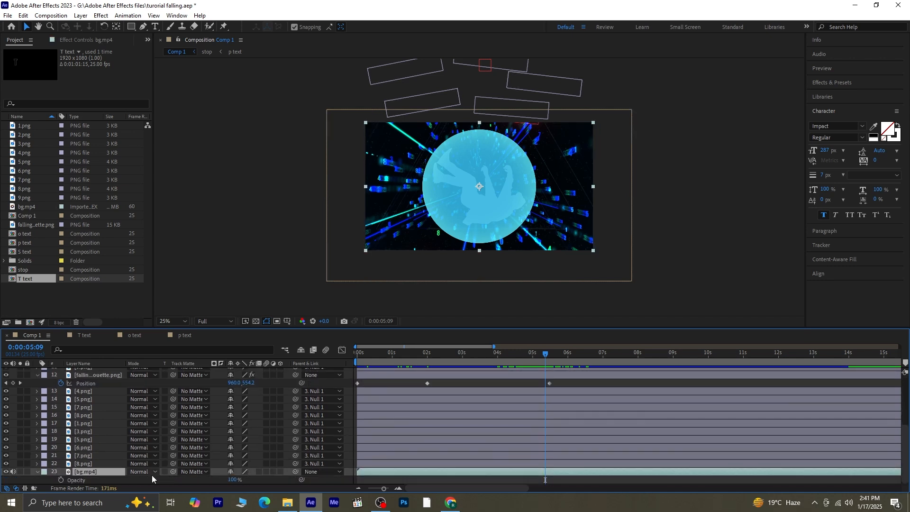
click(60, 479)
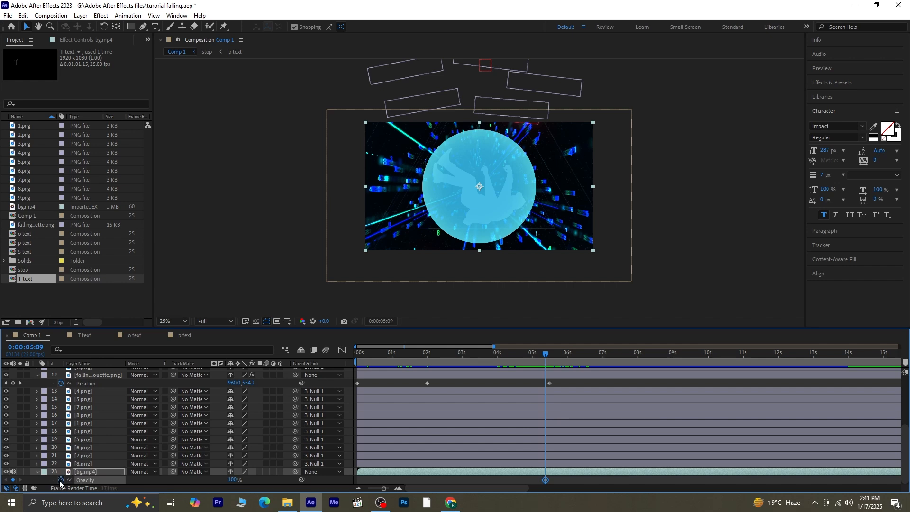
drag(542, 352, 581, 392)
drag(234, 479, 191, 480)
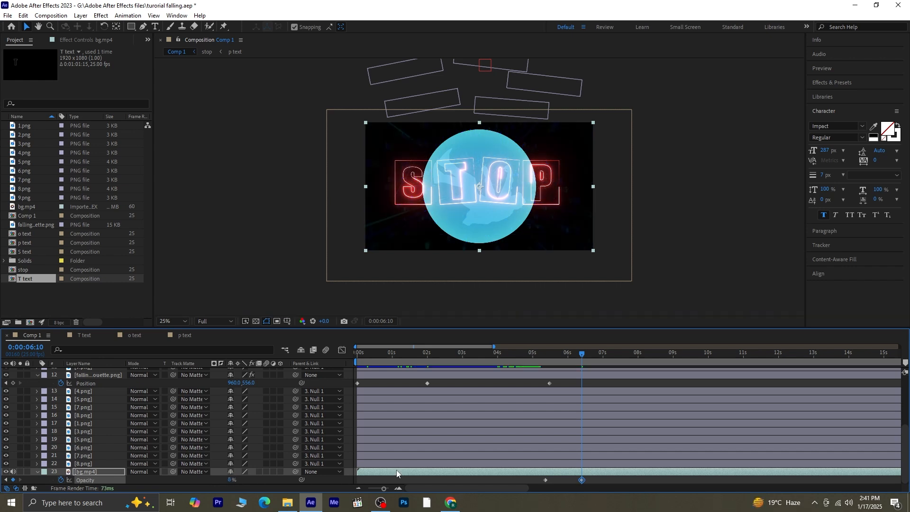
Preview the background fade from 0:00:05:09.
drag(579, 357, 544, 355)
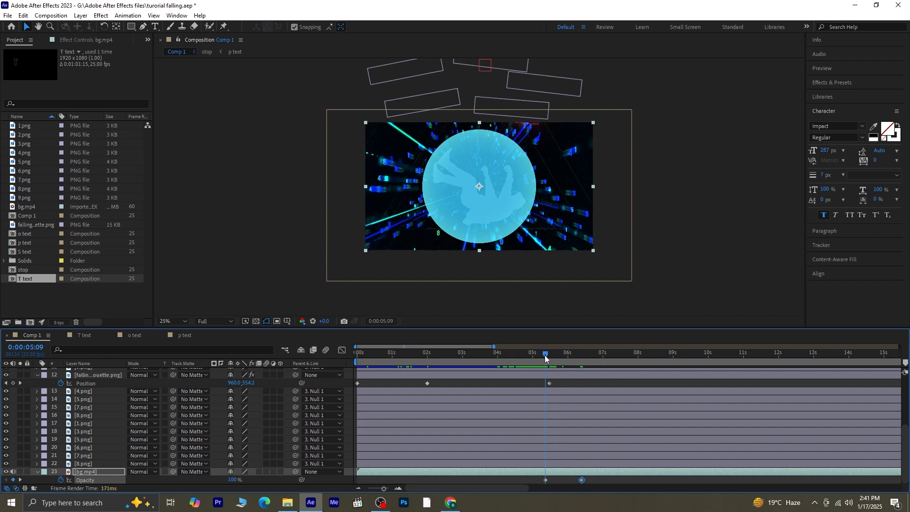
key(space)
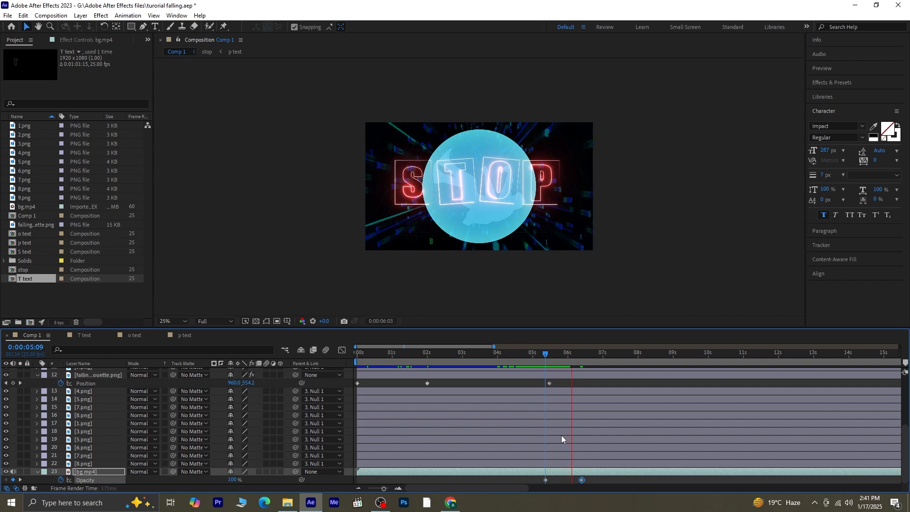
key(space)
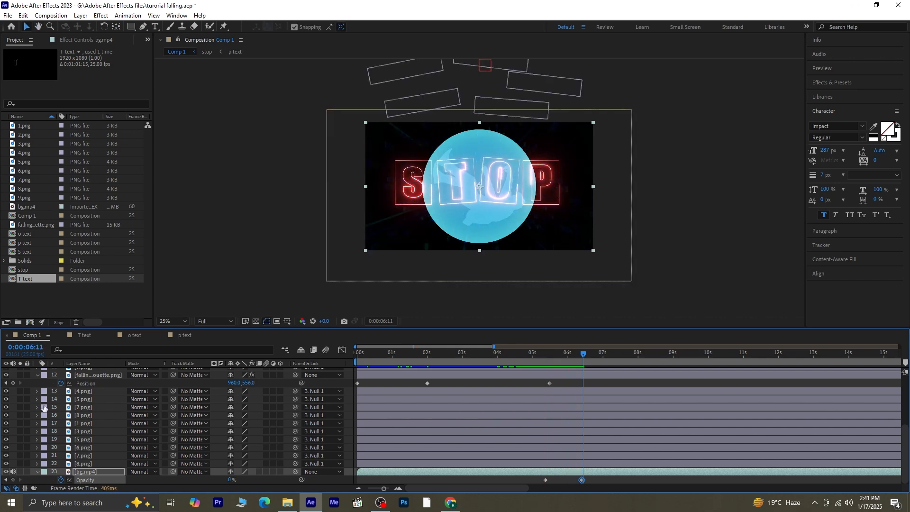
Collapse the open properties of the bg.mp4, falling silhouette and stop layers in the timeline.
click(37, 472)
scroll(35, 473, up, 5)
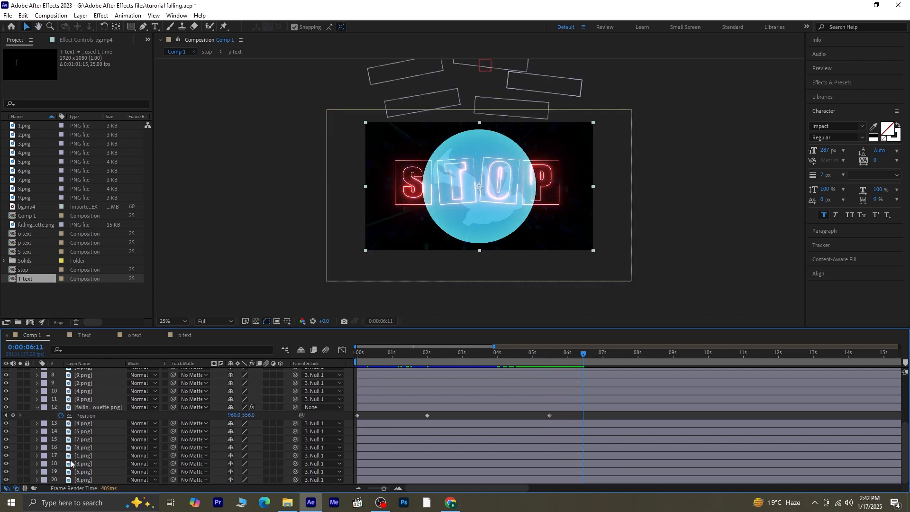
click(37, 468)
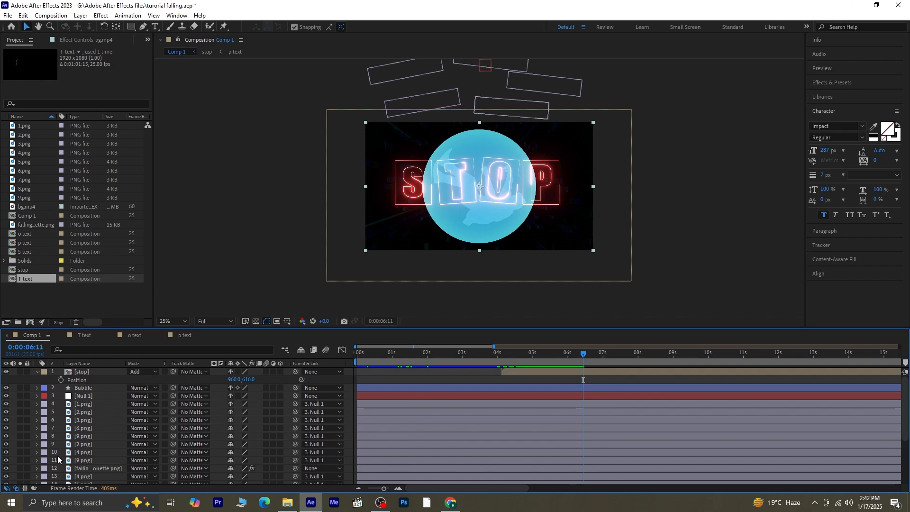
click(37, 372)
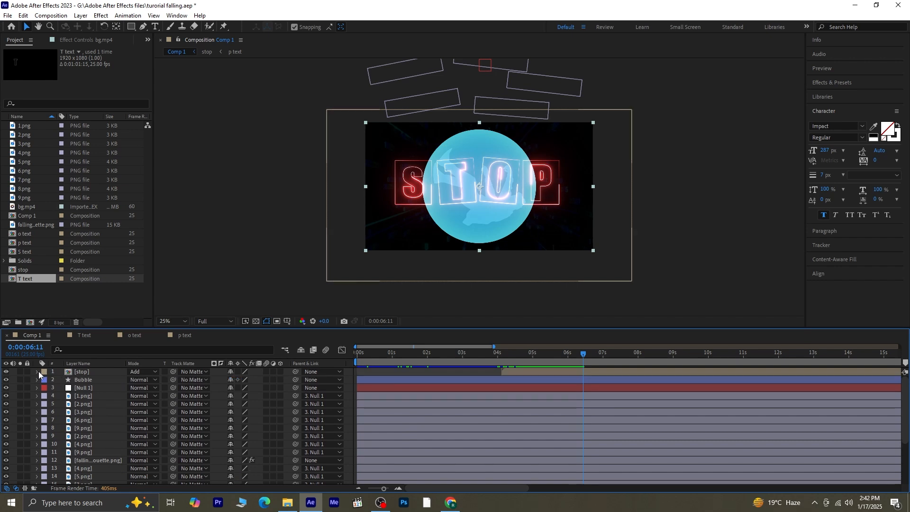
Add a text layer reading "Social media is taking over your life" at 115 px in Comp 1.
click(155, 27)
click(385, 187)
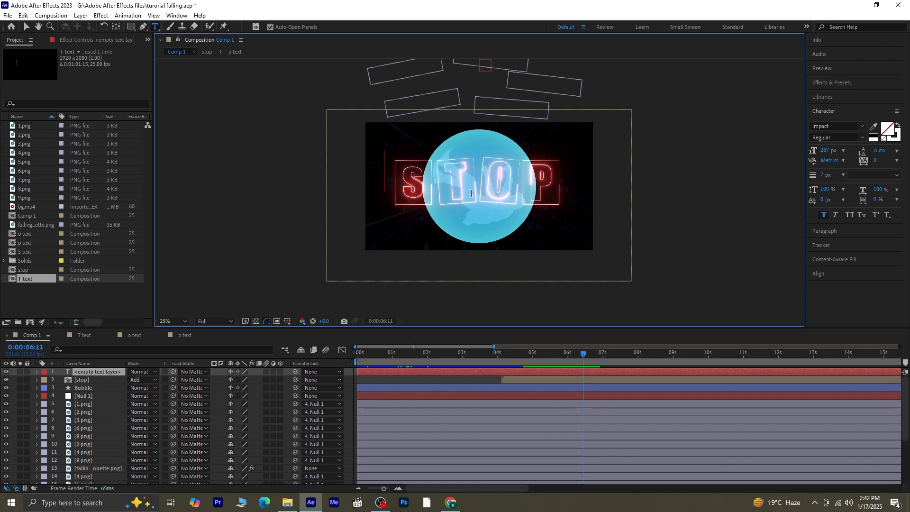
drag(825, 150, 768, 169)
text(Social media is taking over your life)
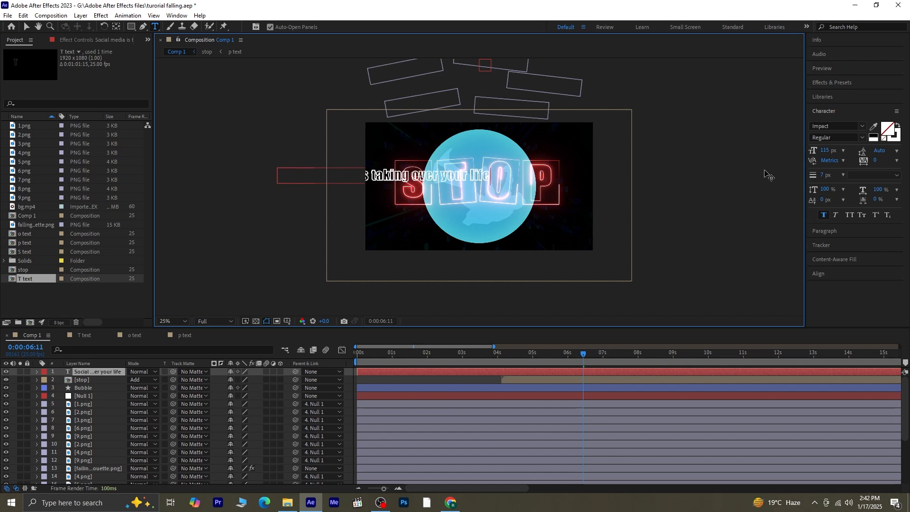
Swap the whole caption's fill and stroke so it has a solid white fill and no stroke.
click(898, 129)
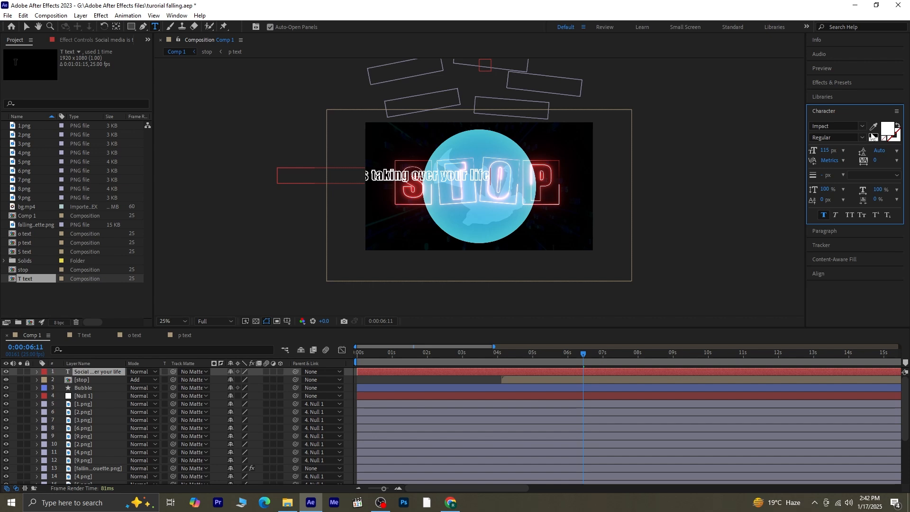
triple_click(482, 170)
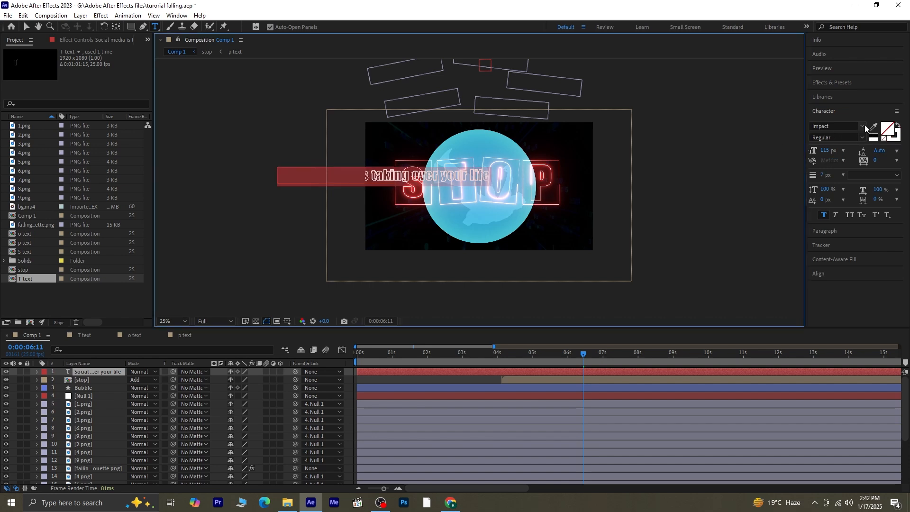
click(897, 124)
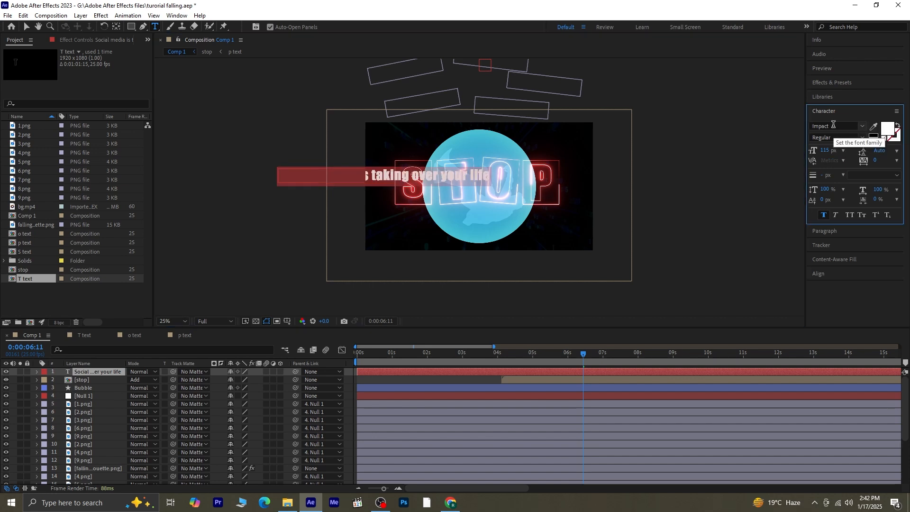
Format the caption in Bahnschrift Bold, all caps, without faux bold, at 81 px.
click(833, 124)
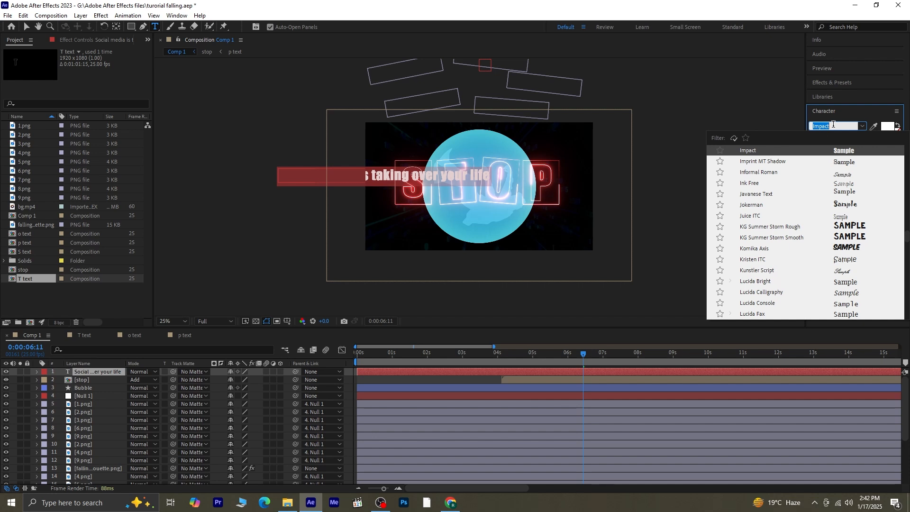
text(bahns)
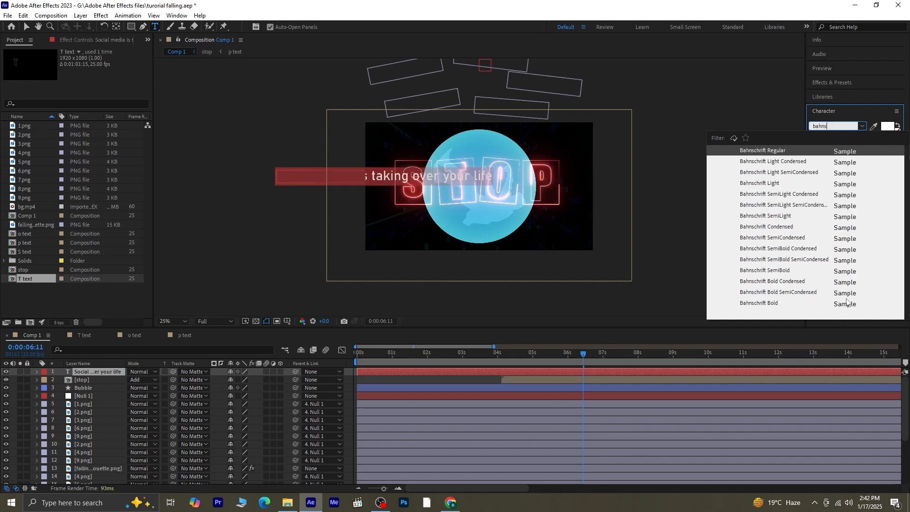
click(848, 306)
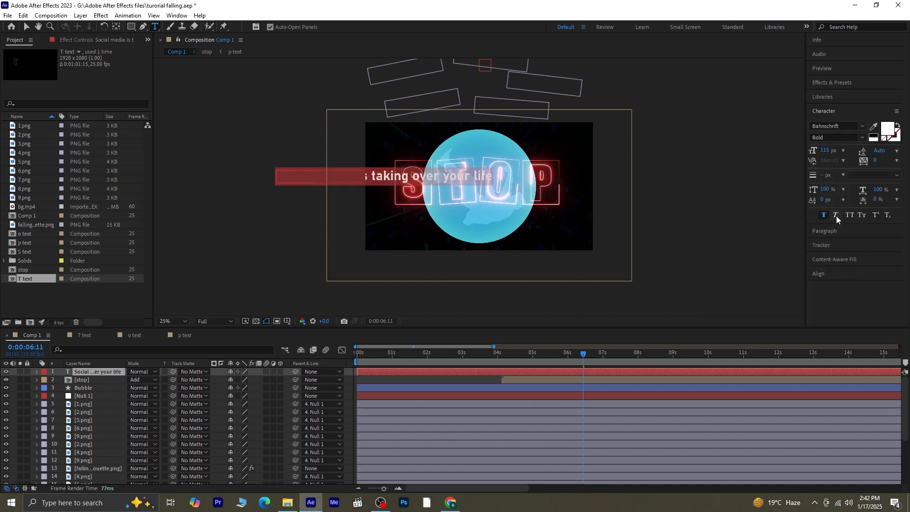
click(849, 215)
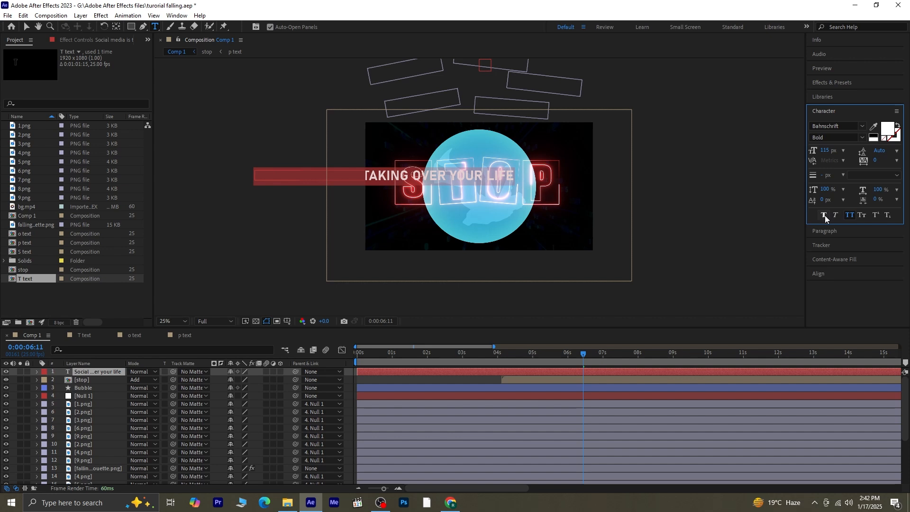
drag(825, 150, 811, 152)
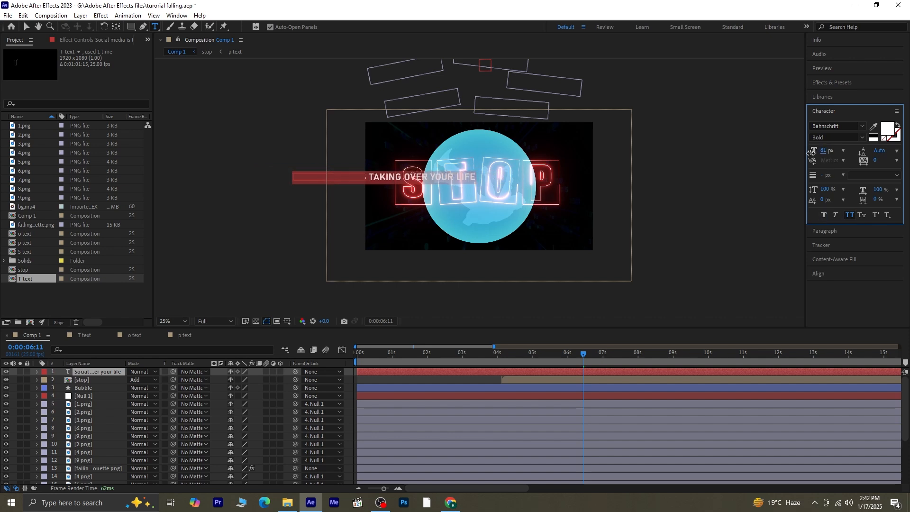
Center the caption horizontally and vertically in the composition and enlarge its font size to 88 px.
click(840, 275)
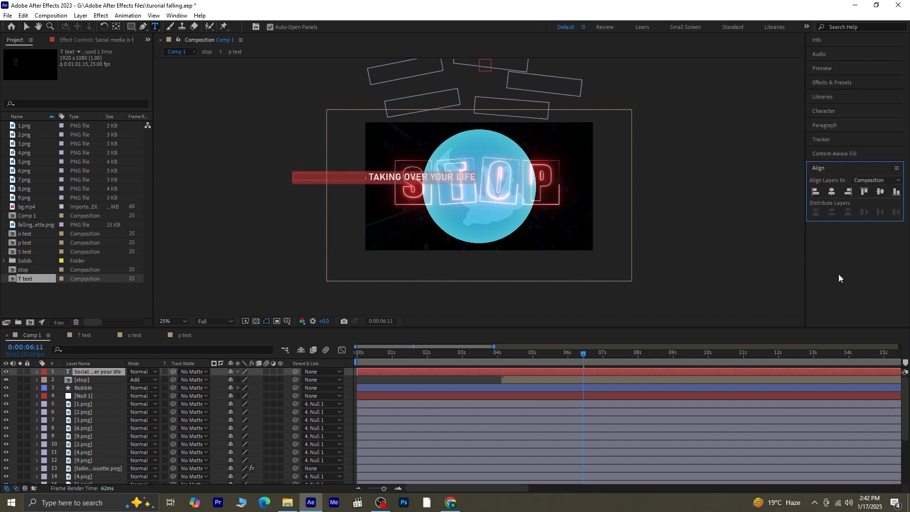
click(832, 192)
click(881, 192)
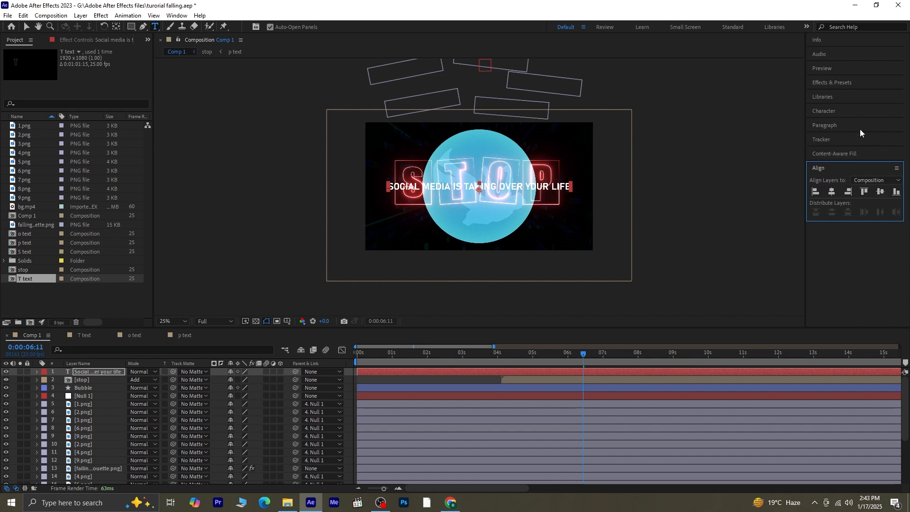
click(832, 112)
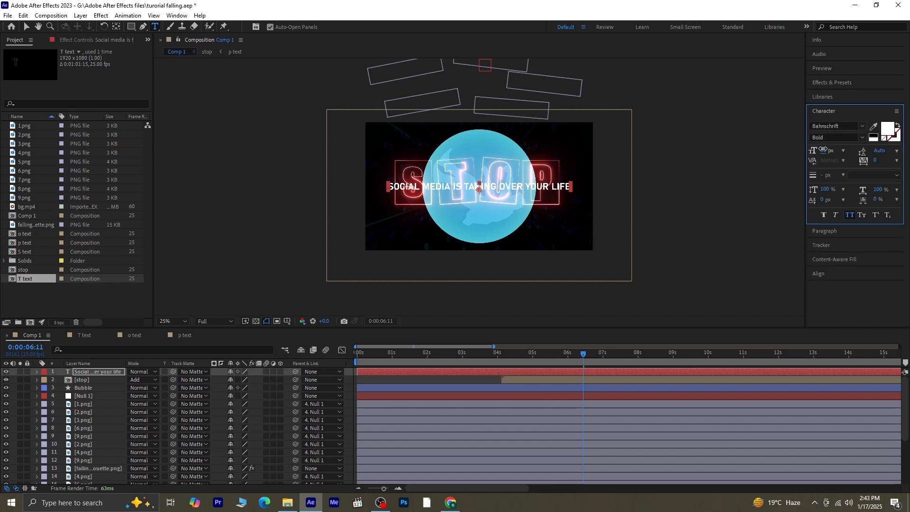
drag(825, 149, 828, 149)
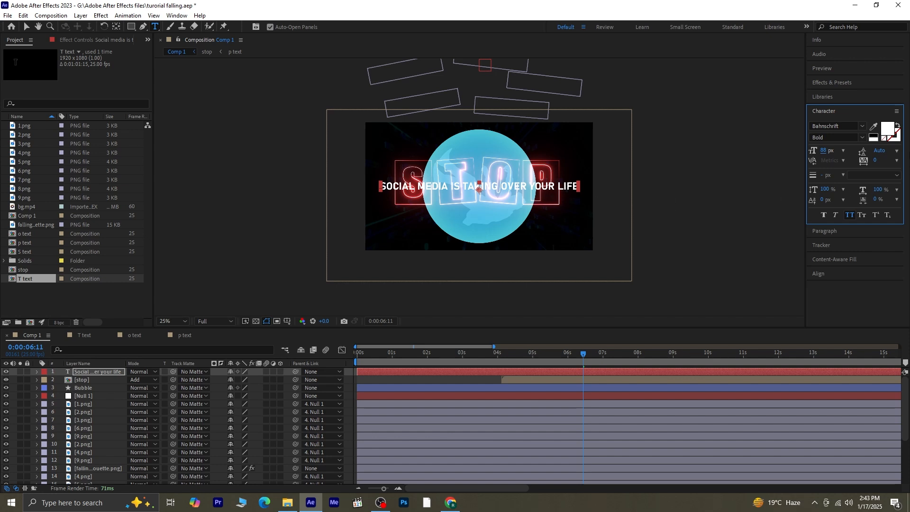
Give the caption text a black (000000) stroke while keeping its white fill.
click(898, 141)
click(897, 142)
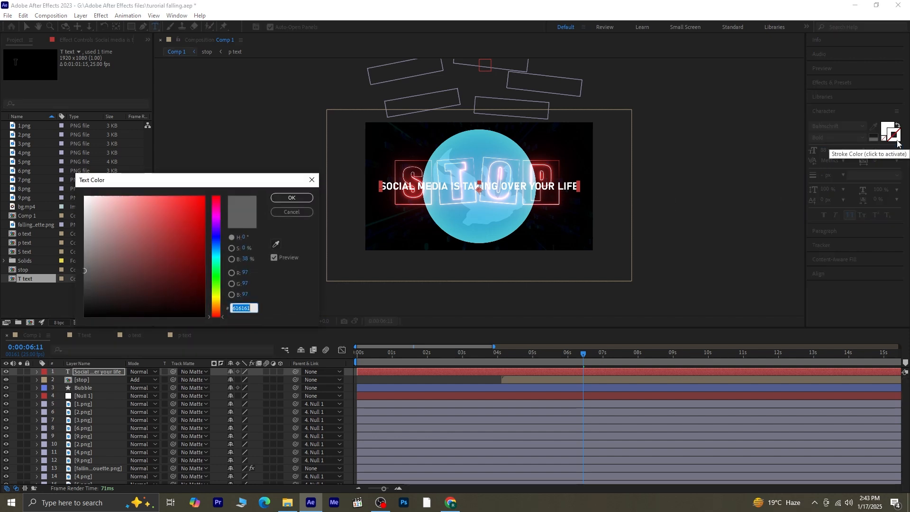
drag(198, 280, 210, 331)
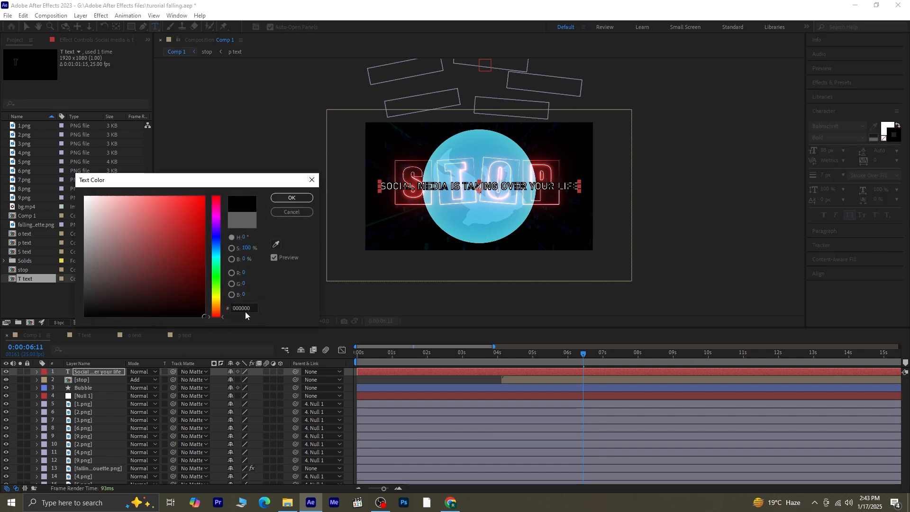
click(292, 198)
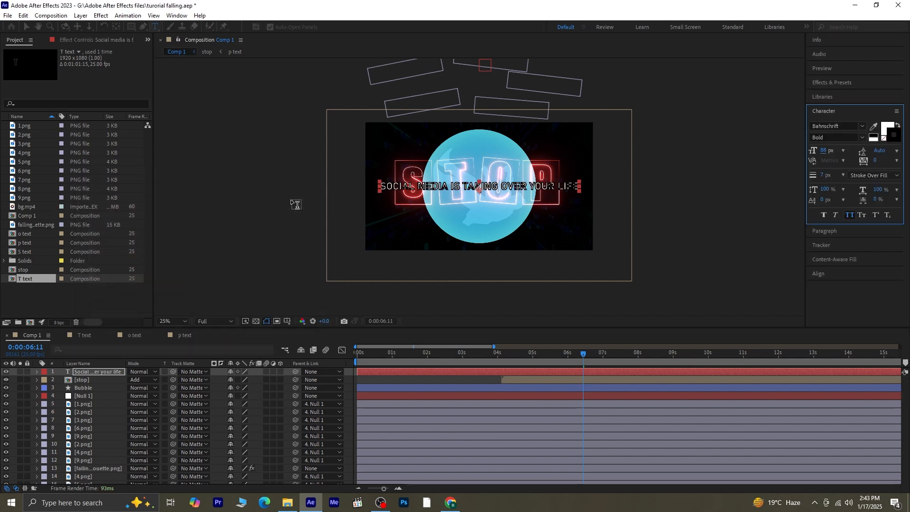
Set the caption to Fill Over Stroke and make its stroke 11 px wide.
click(882, 178)
click(883, 181)
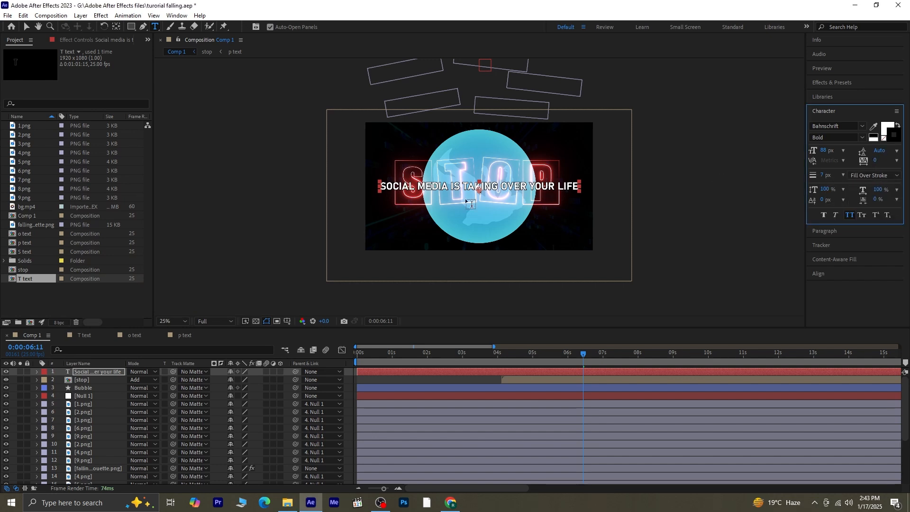
key(period)
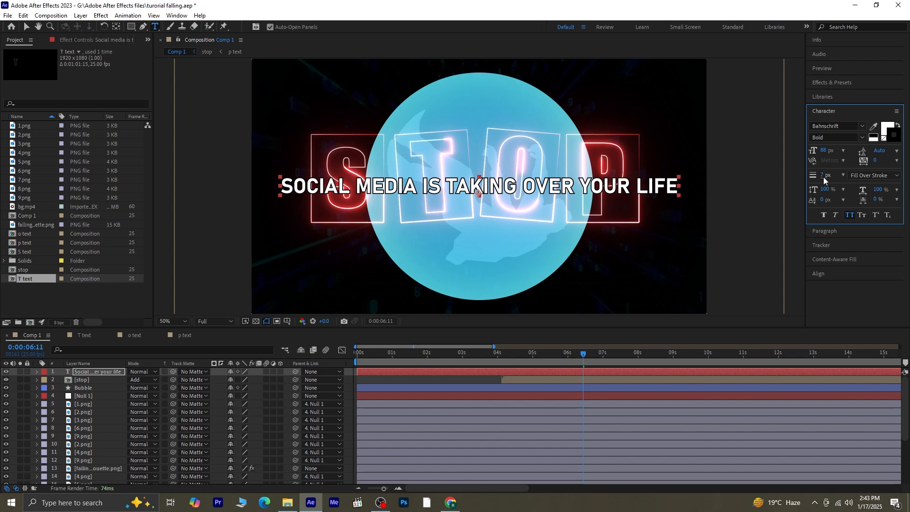
drag(826, 177, 827, 177)
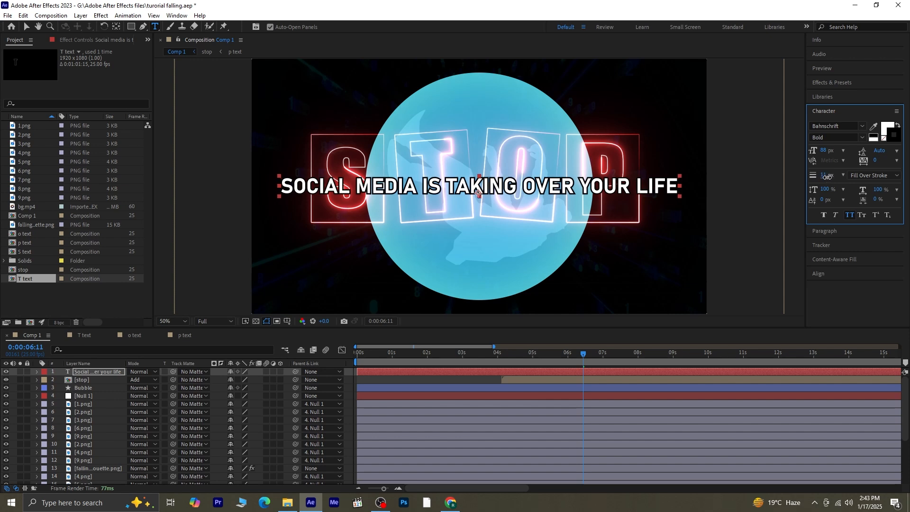
Add a red outside Stroke layer style to the caption layer and set its size to 7.
right_click(88, 377)
mouse_move(156, 217)
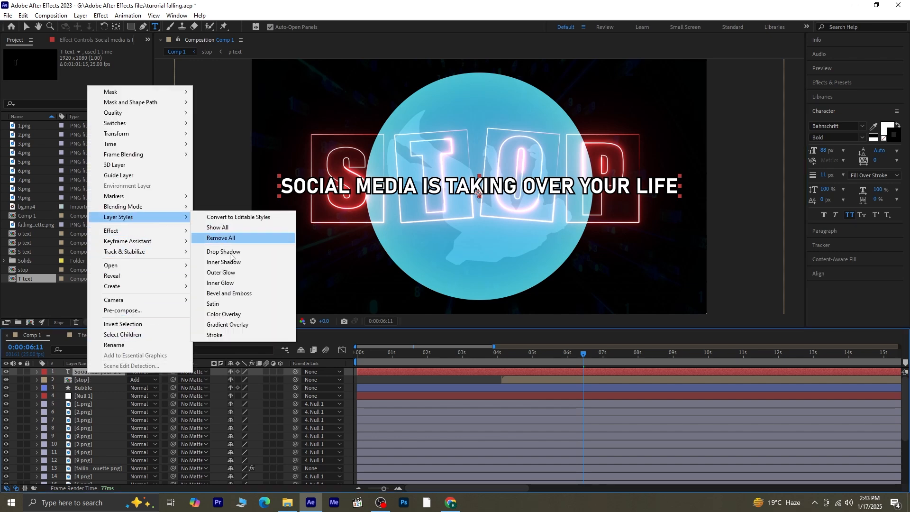
click(239, 337)
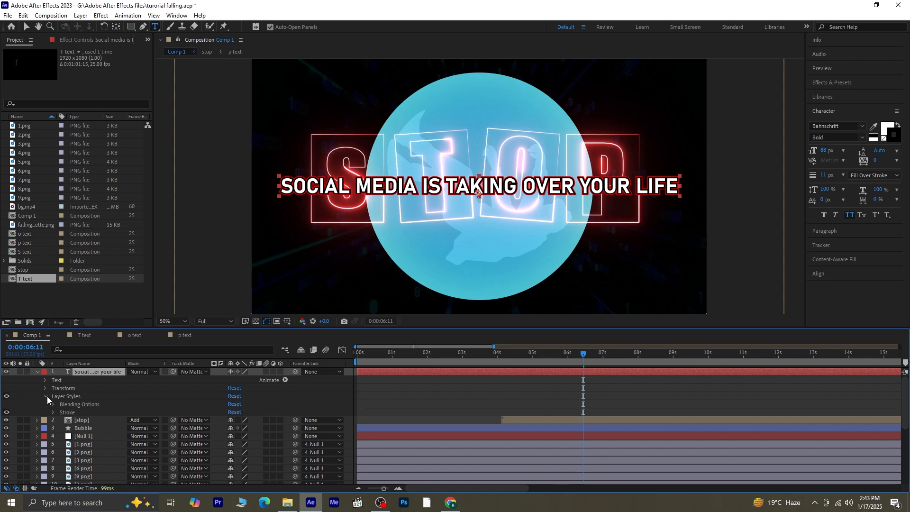
click(53, 412)
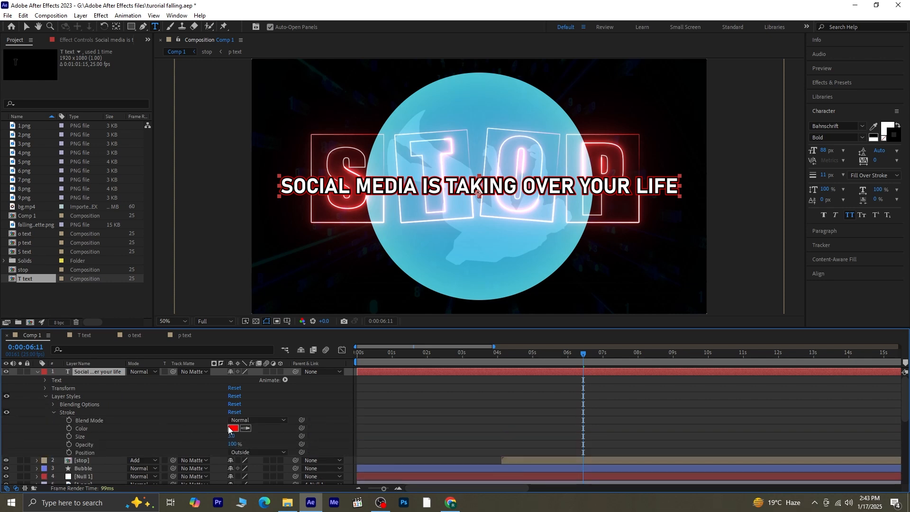
drag(232, 437, 249, 436)
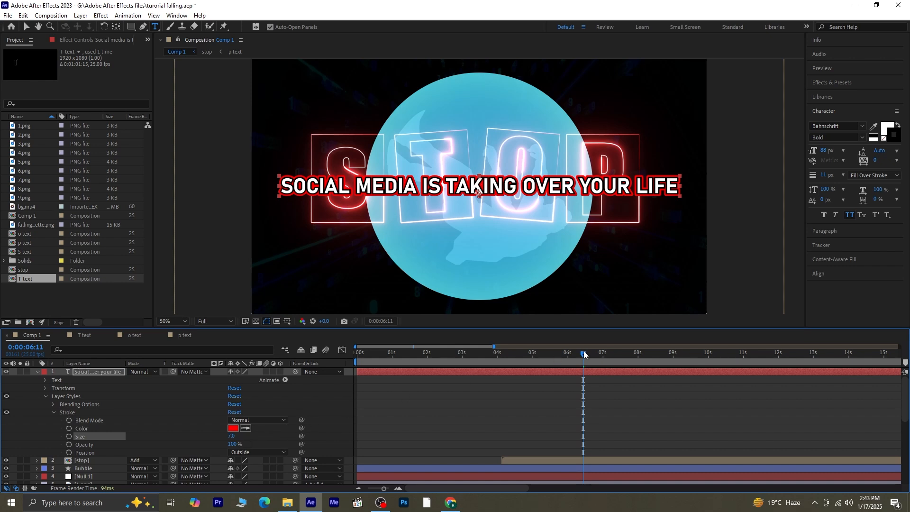
Apply the Decoder Fade In text animation preset to the caption, starting at 0:00:06:14.
drag(583, 356, 588, 381)
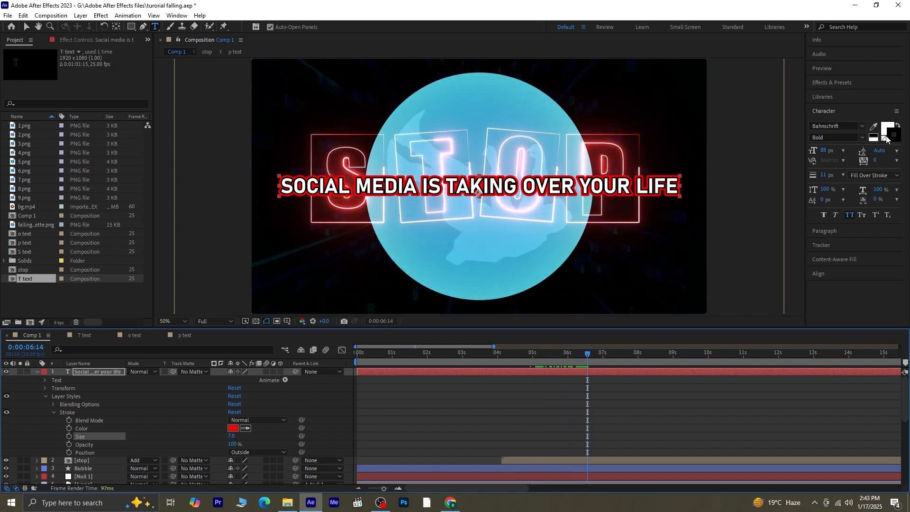
click(841, 83)
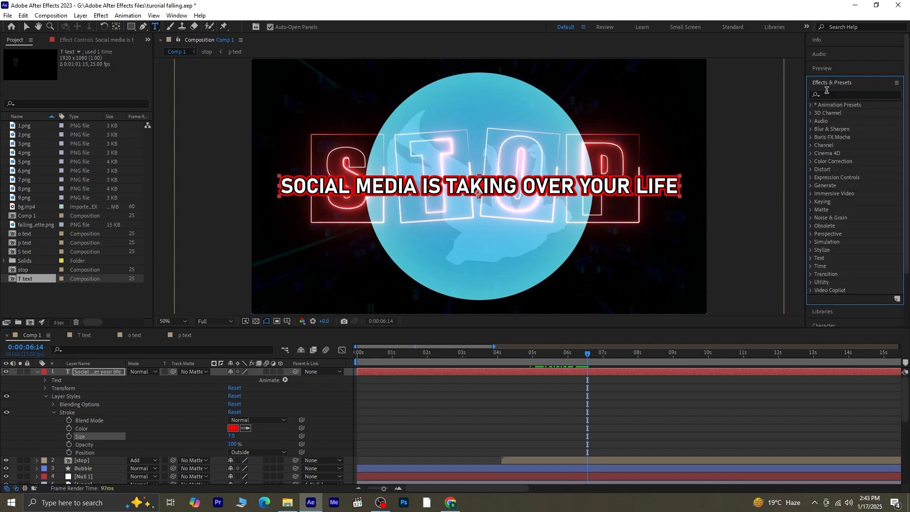
click(830, 94)
text(decoder)
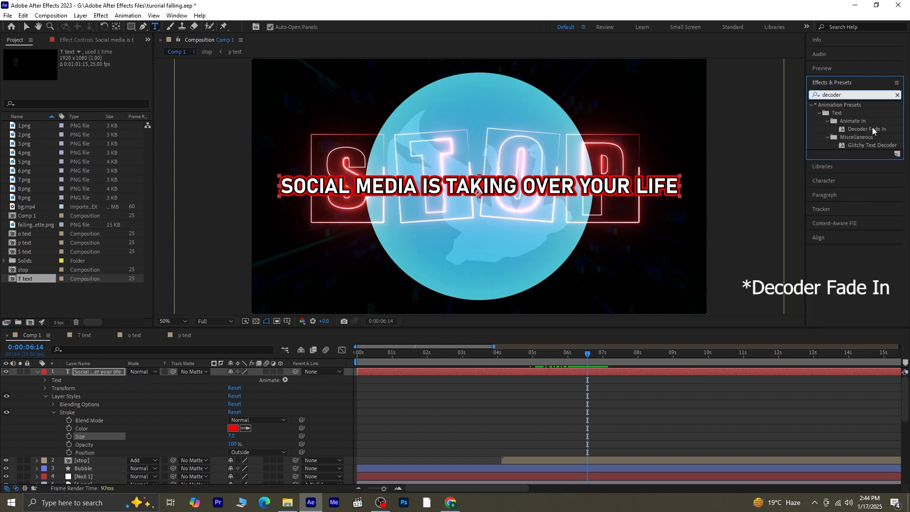
double_click(872, 127)
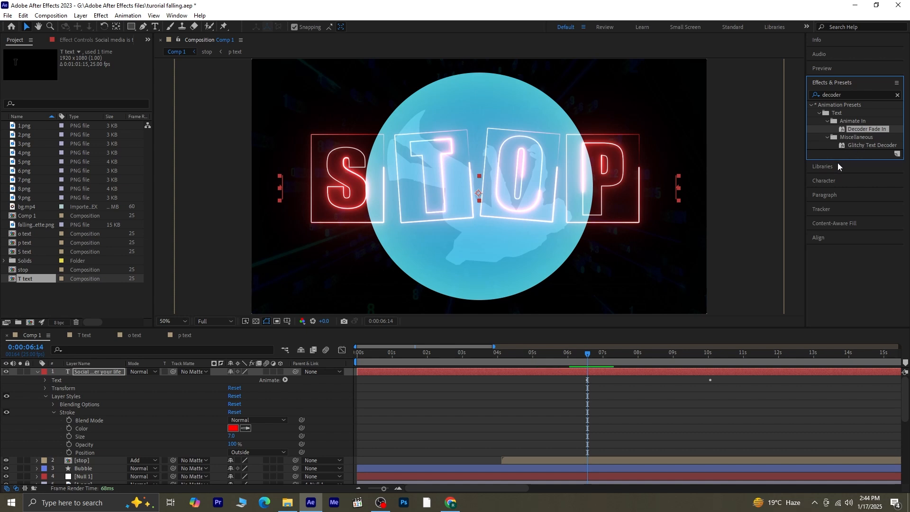
Shorten the caption's decoder reveal by moving its ending Range Selector Start keyframe to just after 8 s, and preview the animation.
click(633, 374)
key(u)
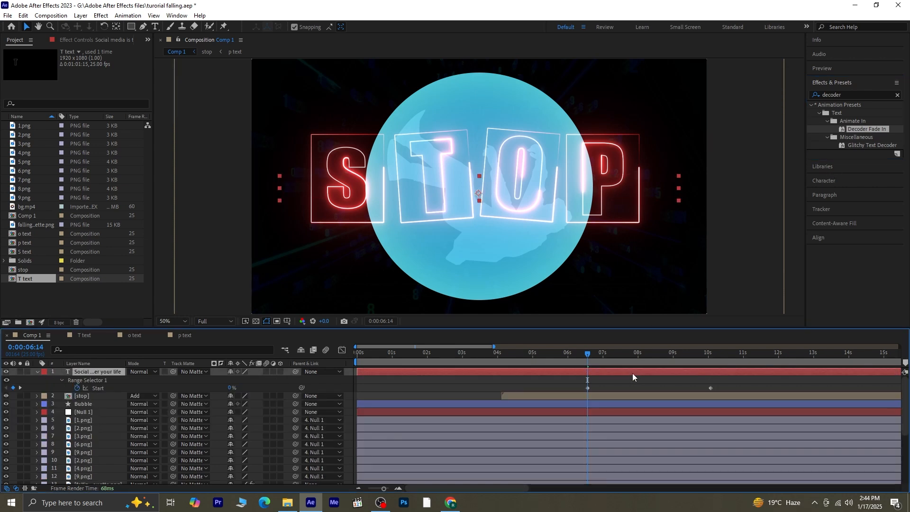
key(space)
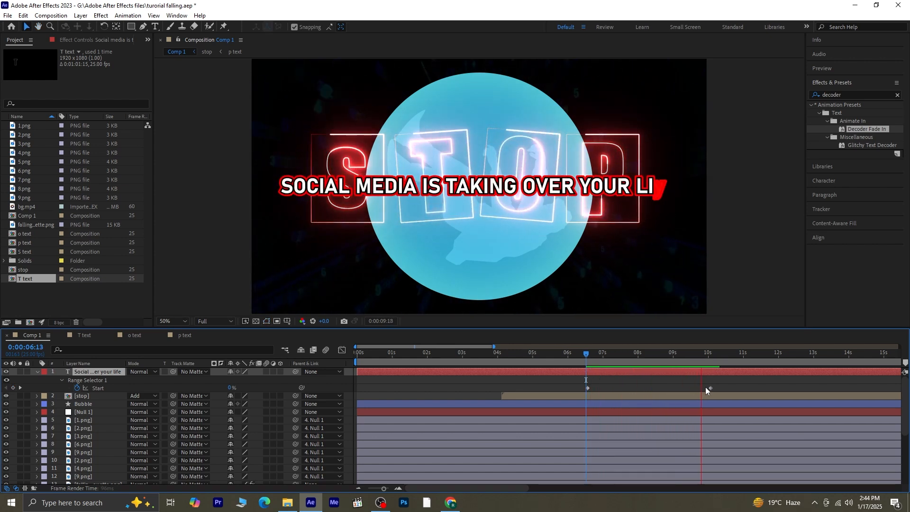
drag(710, 387, 659, 395)
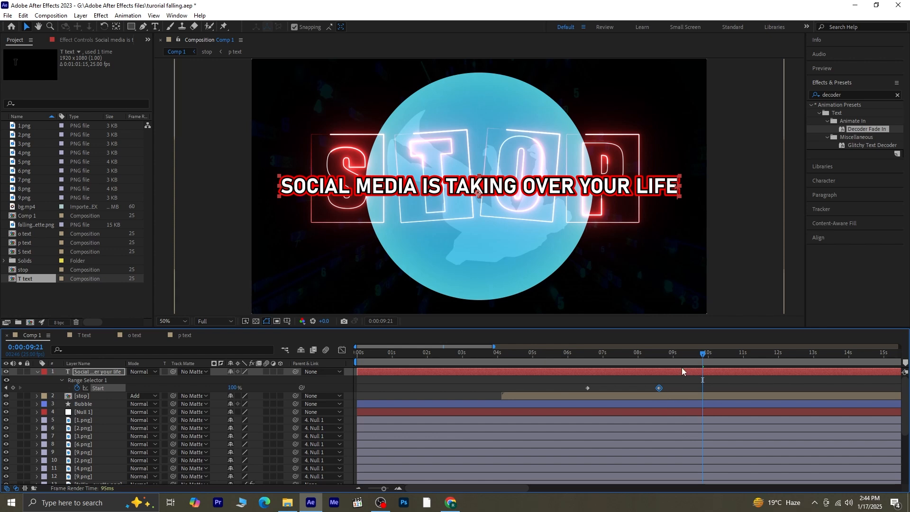
drag(703, 354, 668, 353)
drag(659, 388, 646, 390)
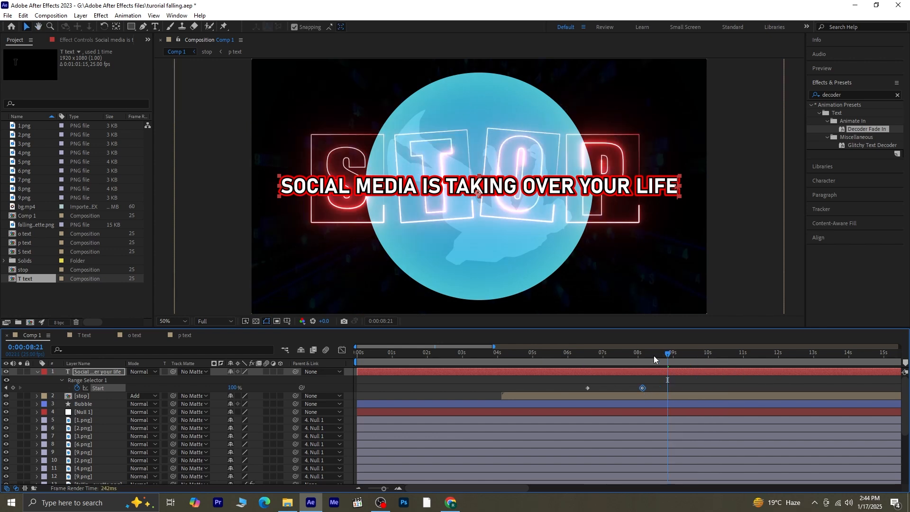
drag(654, 359, 582, 377)
key(space)
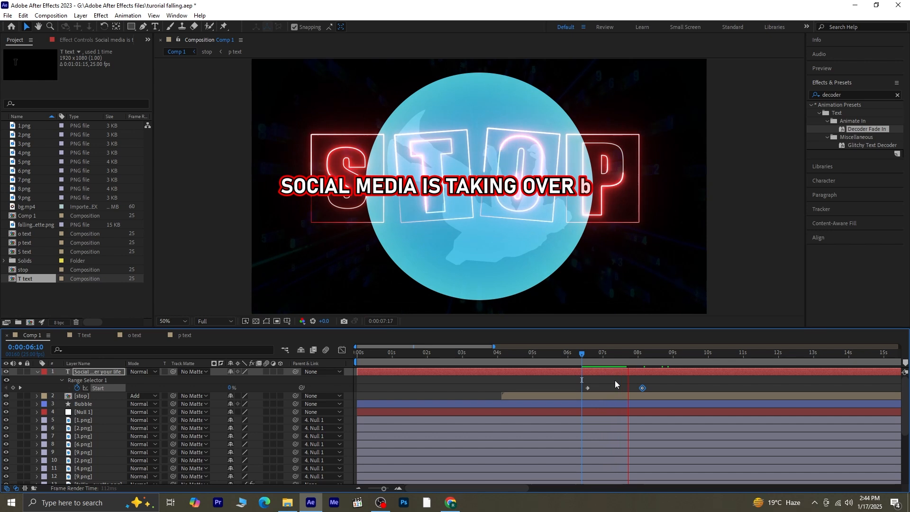
key(space)
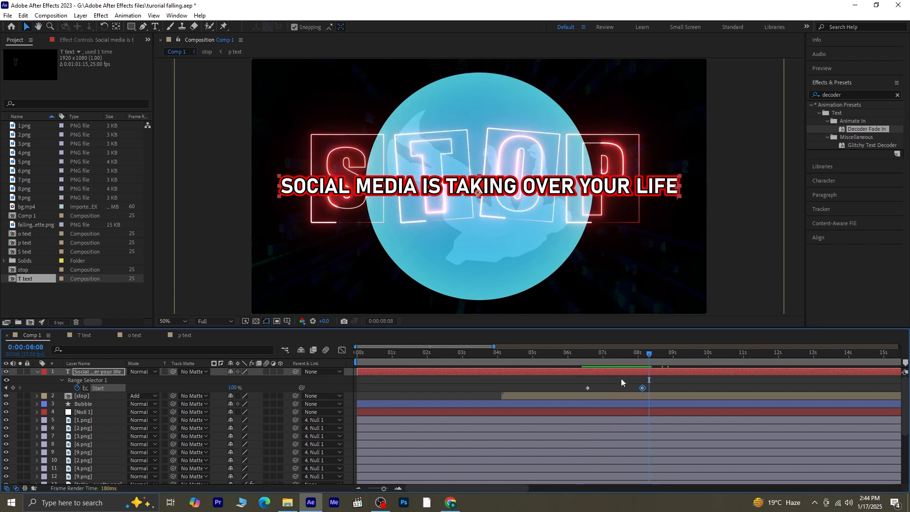
Preview Comp 1 from the beginning through the caption's reveal.
drag(649, 353, 294, 378)
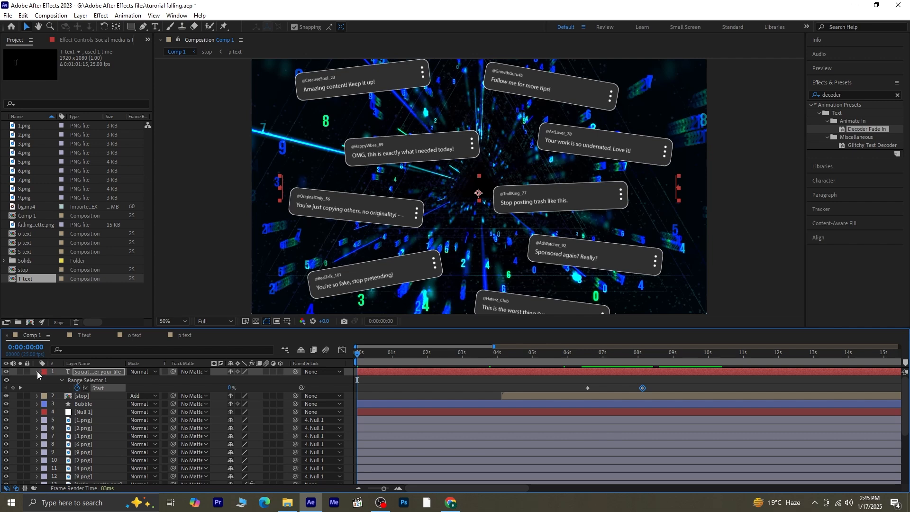
click(37, 372)
key(space)
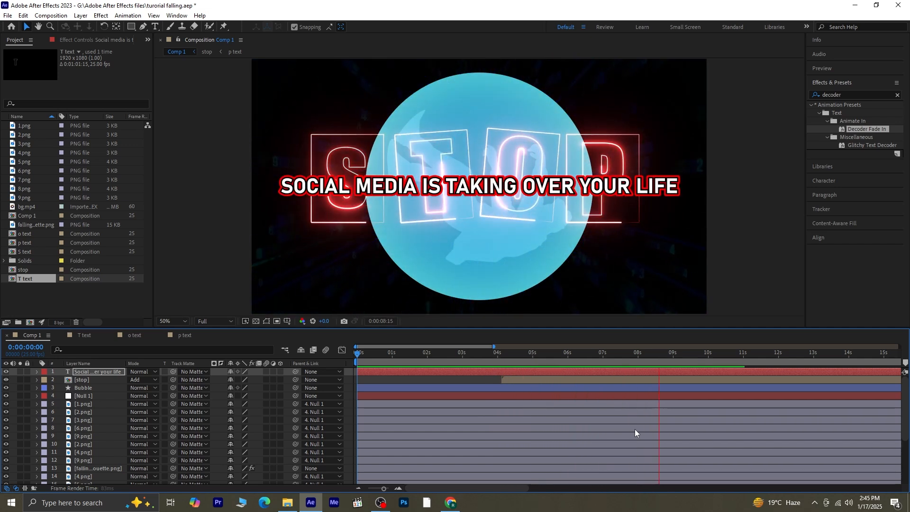
key(space)
Speed up the caption's reveal by moving its ending Range Selector Start keyframe to about 7.8 s.
key(u)
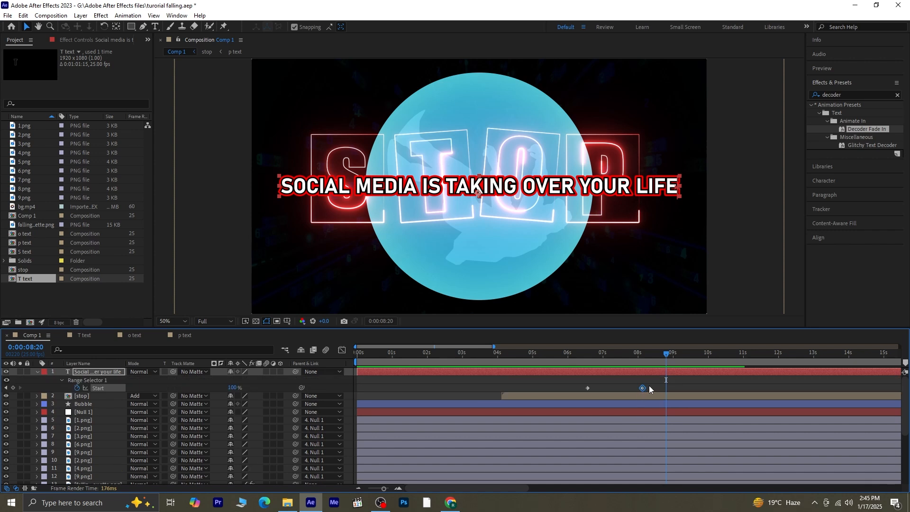
drag(634, 390, 630, 388)
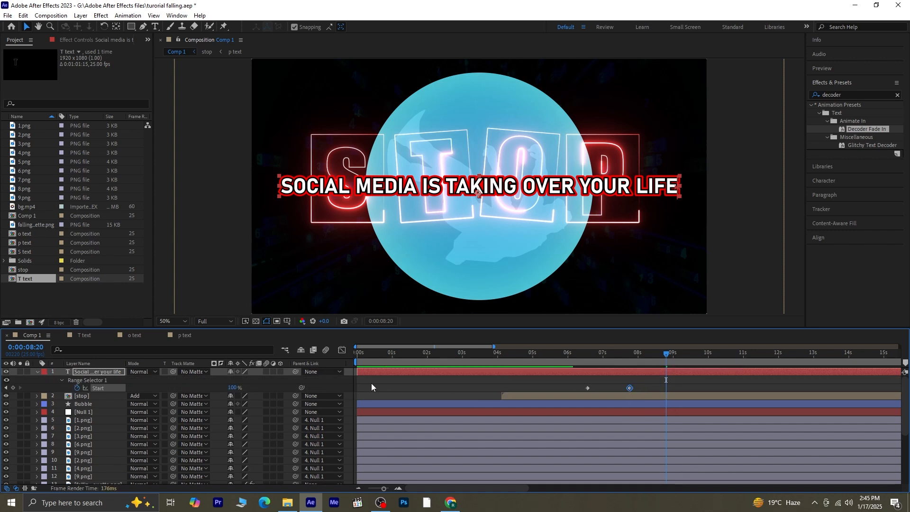
click(37, 370)
Import the insta video from the 12 jan tutorial folder into the project as footage.
drag(661, 357, 639, 372)
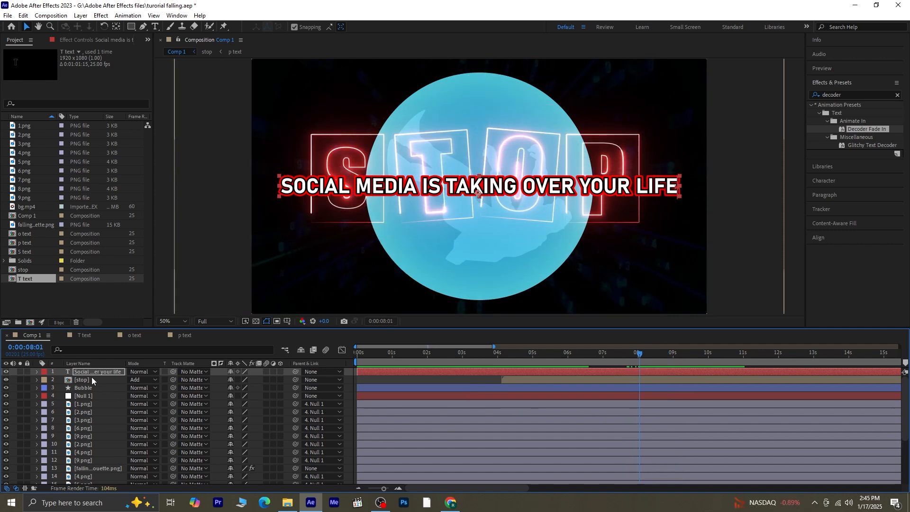
right_click(86, 291)
mouse_move(141, 341)
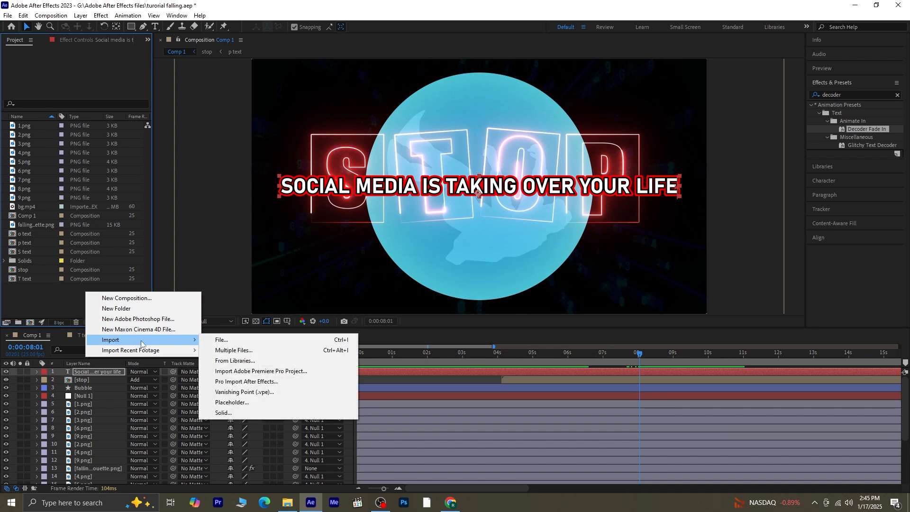
click(221, 340)
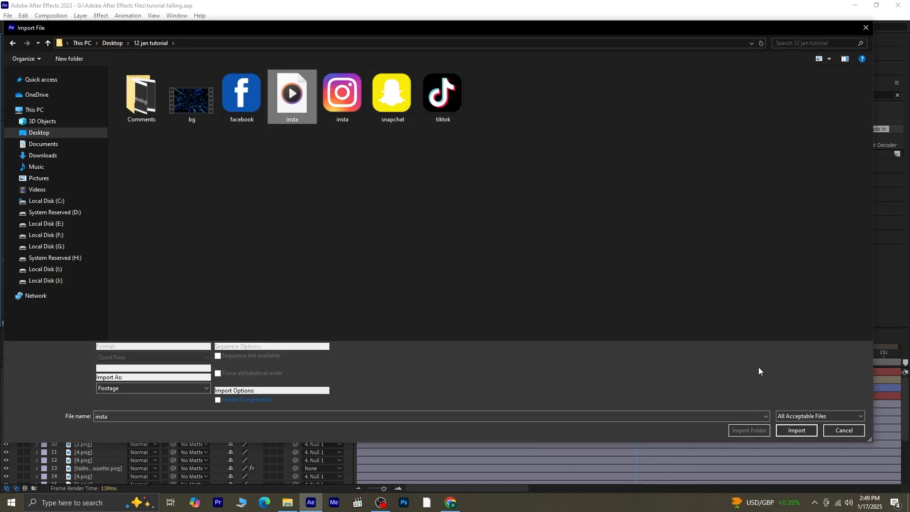
click(793, 431)
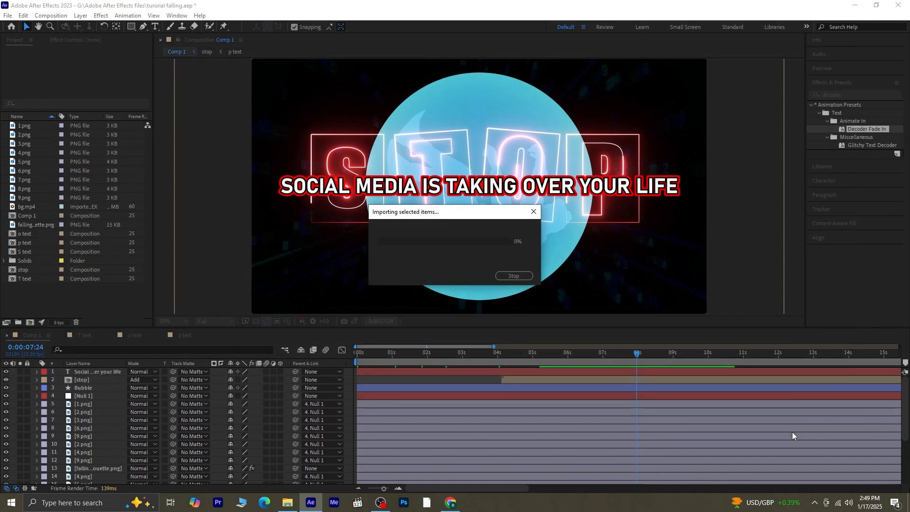
Place insta.mov as the top layer in Comp 1 and make it start at 0:00:07:22.
drag(30, 235, 76, 374)
drag(444, 370, 723, 377)
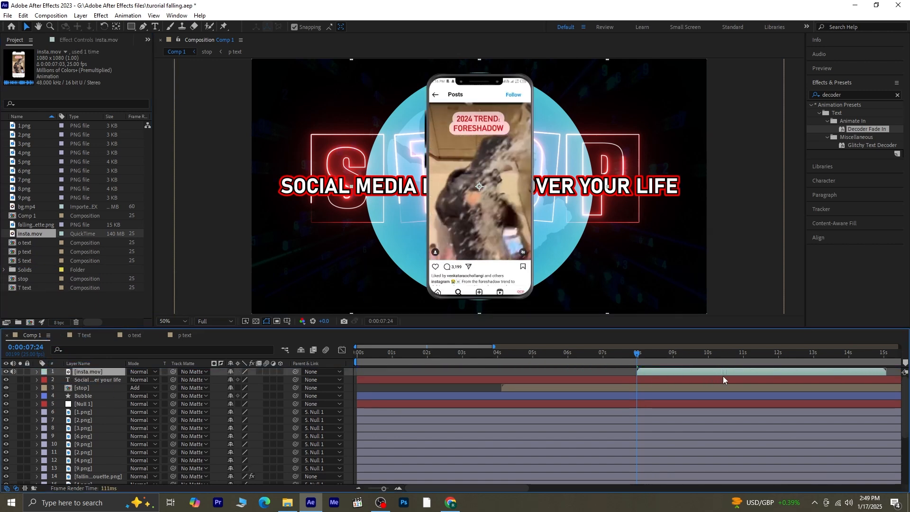
mouse_move(637, 357)
mouse_down()
mouse_move(619, 360)
mouse_move(630, 360)
mouse_up()
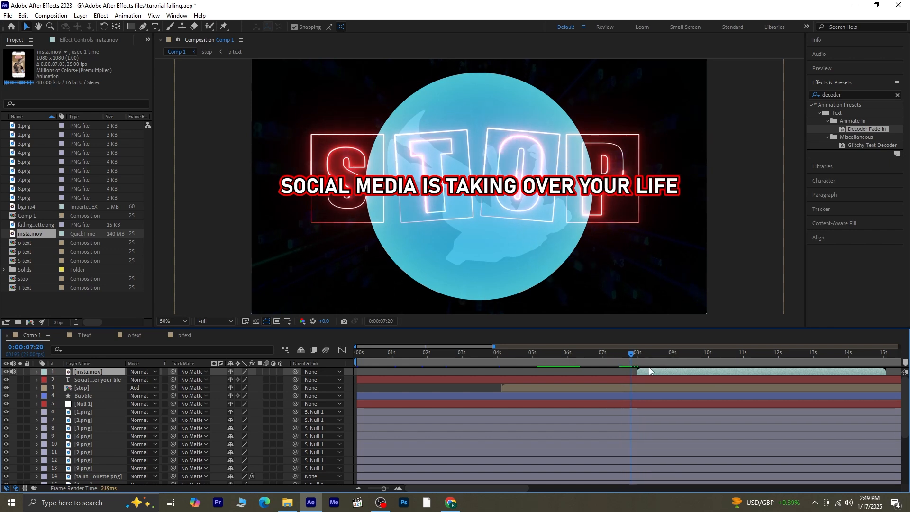
drag(654, 374, 635, 363)
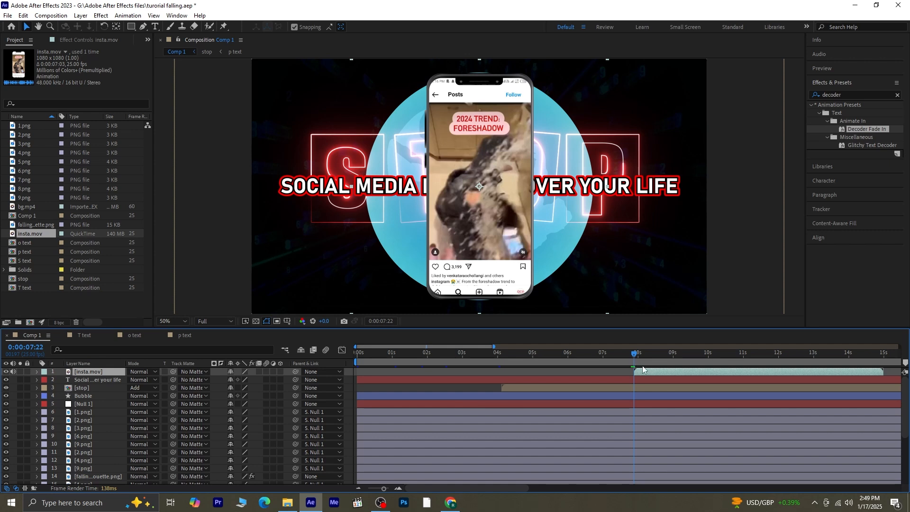
Set Position, Scale and Rotation keyframes on the insta.mov layer at 0:00:07:22.
key(s)
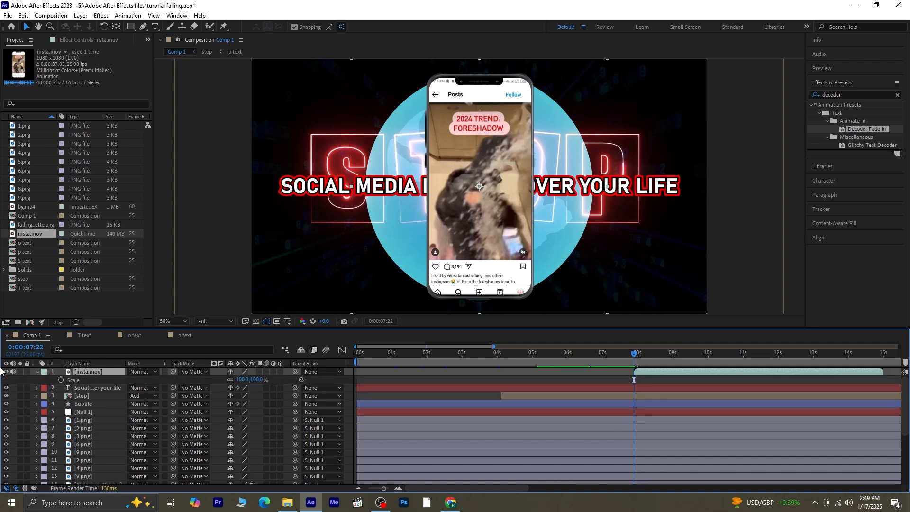
key(shift+r)
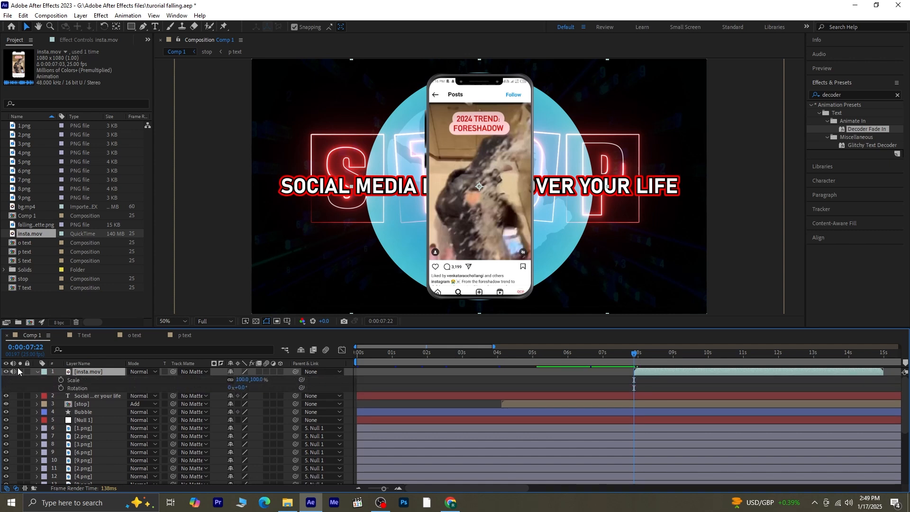
key(shift+p)
click(61, 380)
click(61, 388)
click(62, 396)
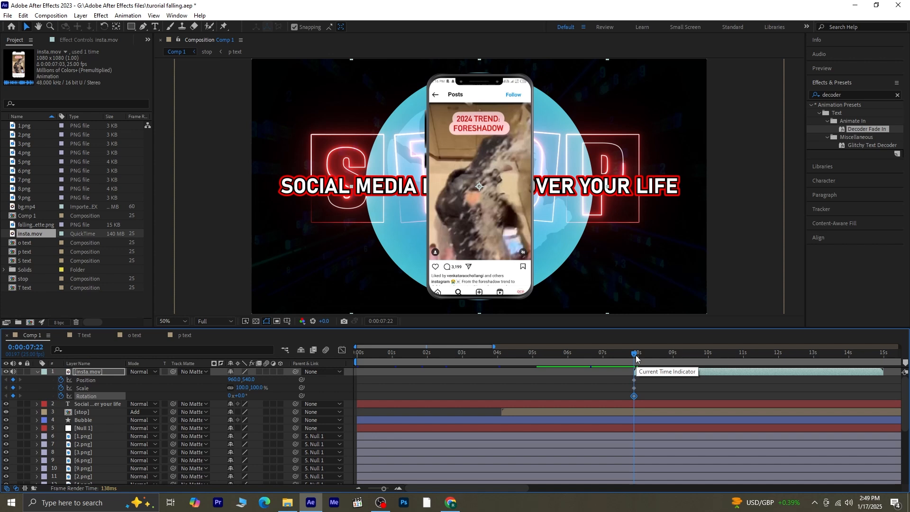
Add Position, Scale and Rotation keyframes to the insta.mov layer at 0:00:08:17.
drag(636, 359, 662, 369)
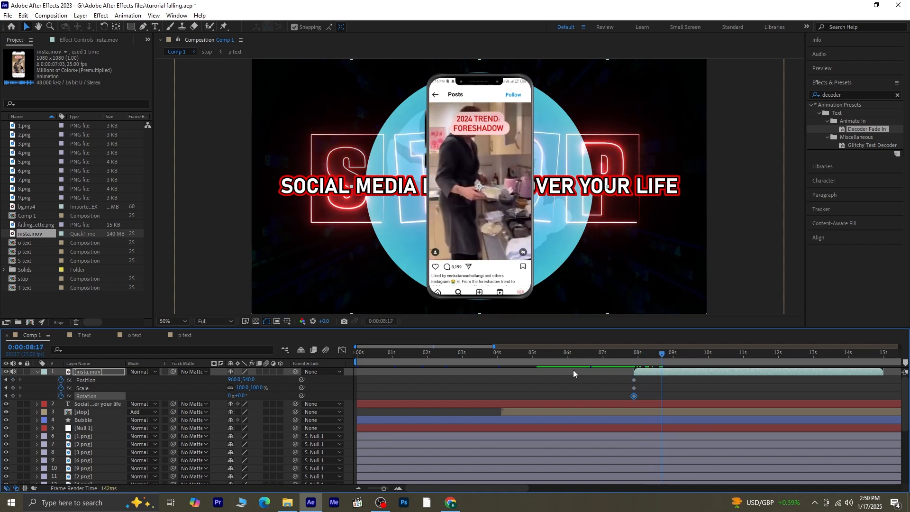
click(13, 379)
click(13, 388)
click(13, 395)
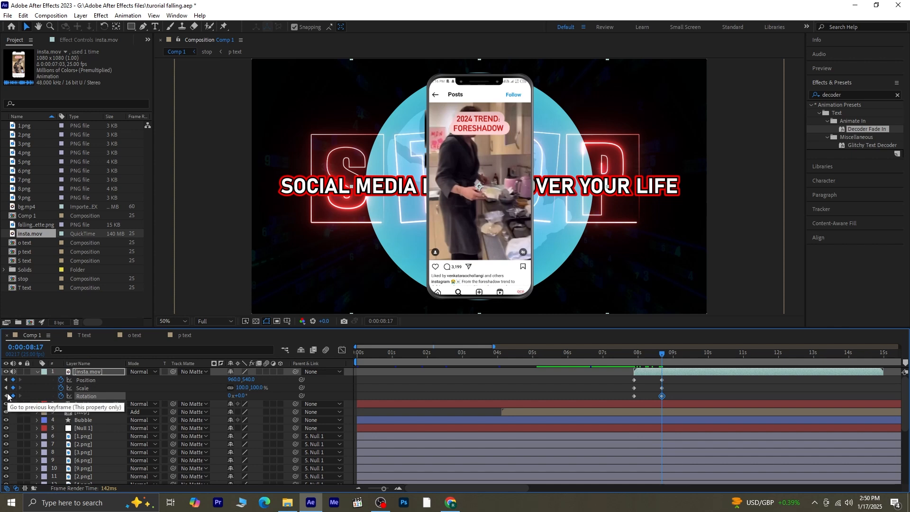
At insta.mov's first keyframes, 0:00:07:22, set Scale to 19% and Position to 960, 534.
click(6, 395)
click(128, 384)
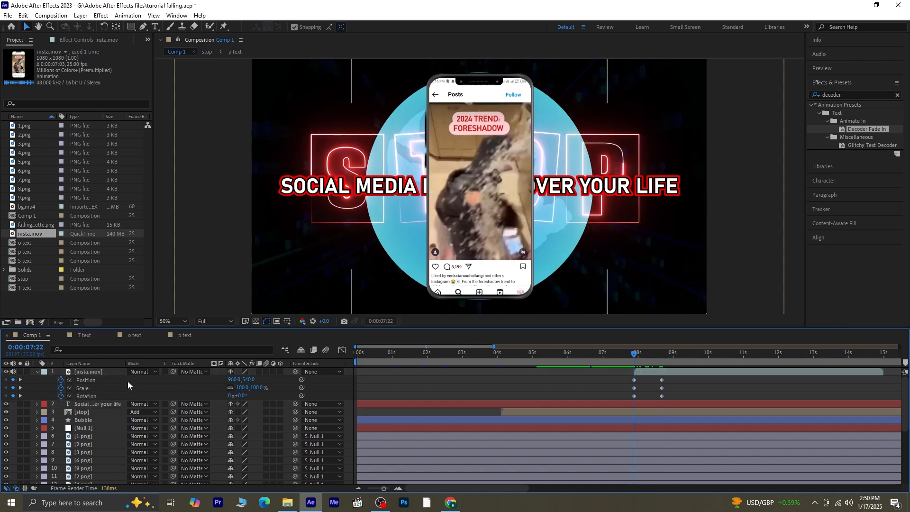
drag(244, 388, 219, 390)
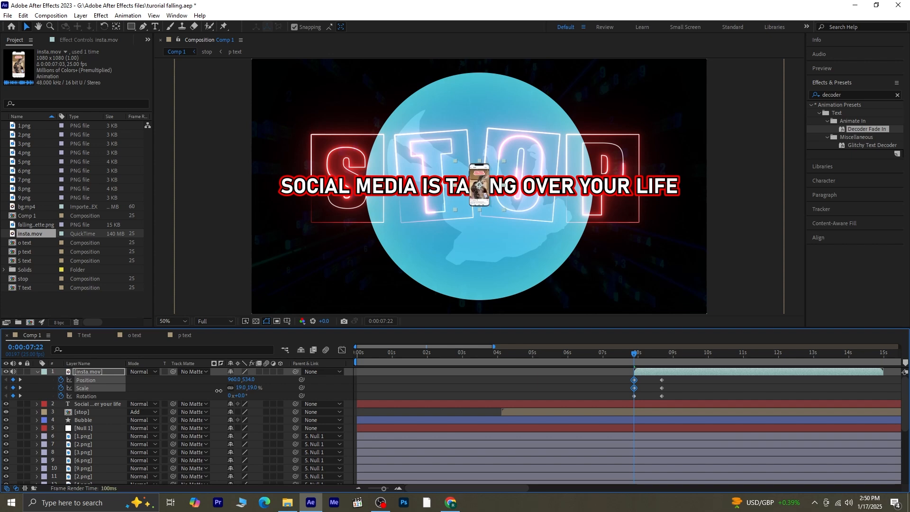
Make insta.mov a 3D layer and keyframe its X, Y and Z Rotation at 0:00:07:22 to -38°, -4° and -27°.
click(279, 372)
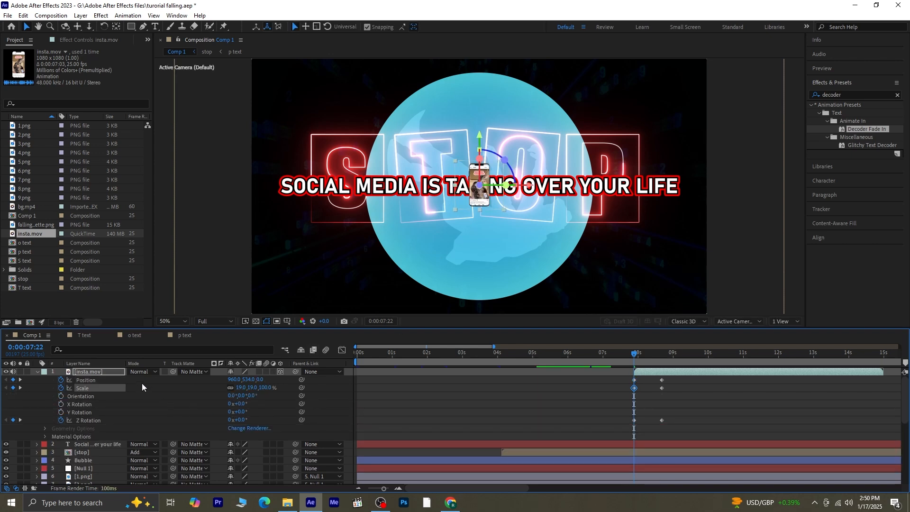
key(r)
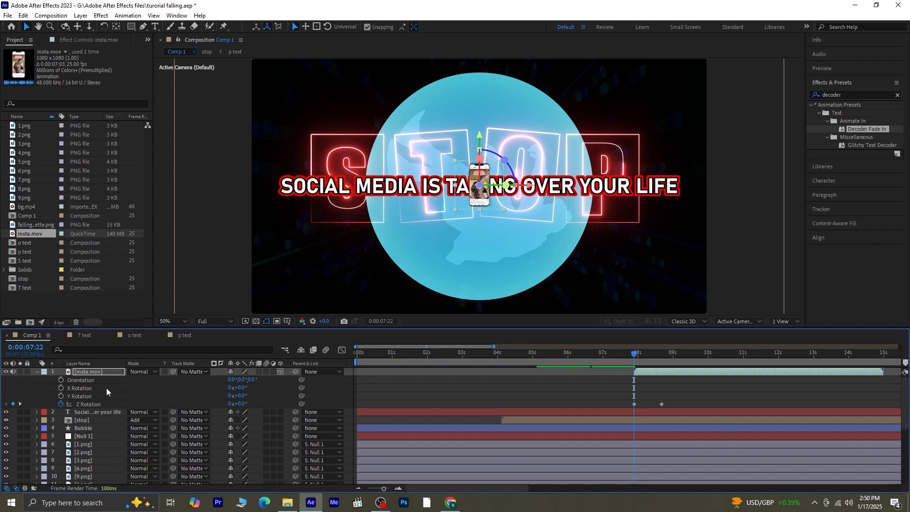
click(61, 389)
click(61, 396)
drag(243, 390, 236, 411)
key(u)
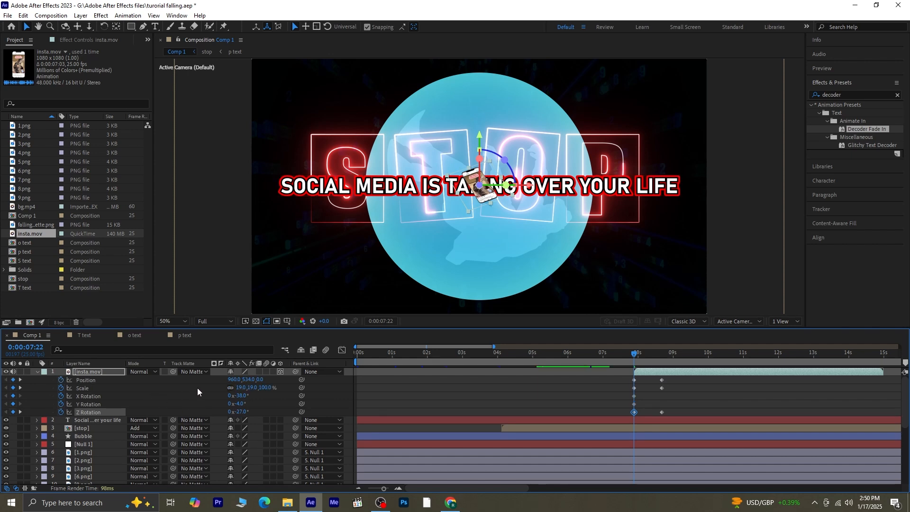
Set insta.mov's starting Scale keyframe at 0:00:07:22 to 0% and preview the phone's entrance.
drag(241, 388, 238, 390)
key(space)
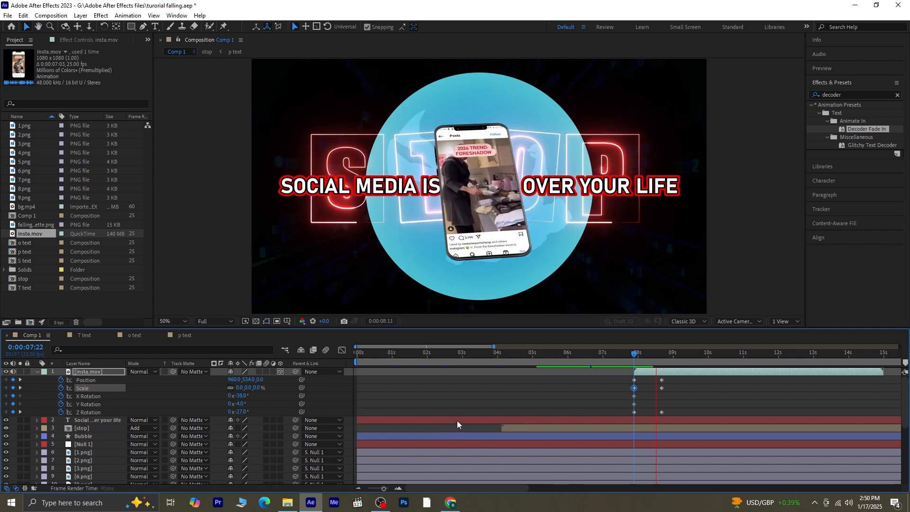
key(space)
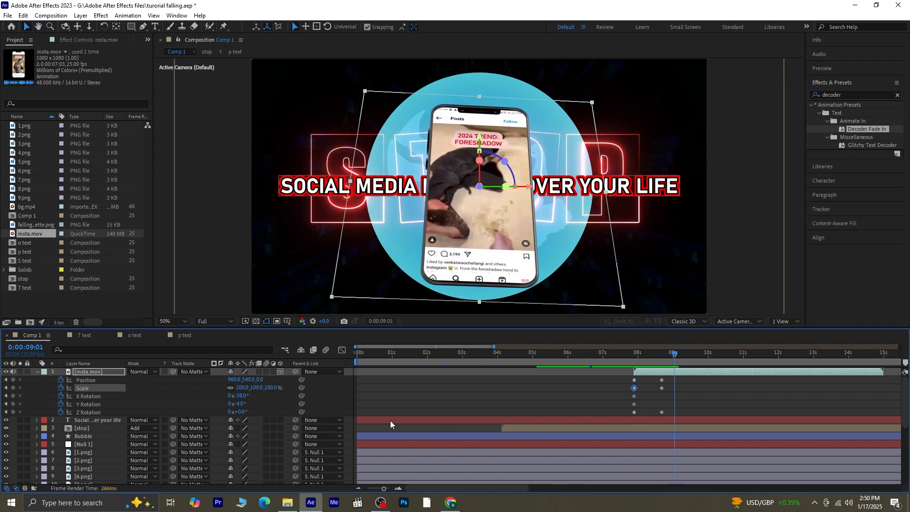
At 0:00:08:17, set insta.mov's Scale to 125% and its Y Rotation to 0°.
click(6, 380)
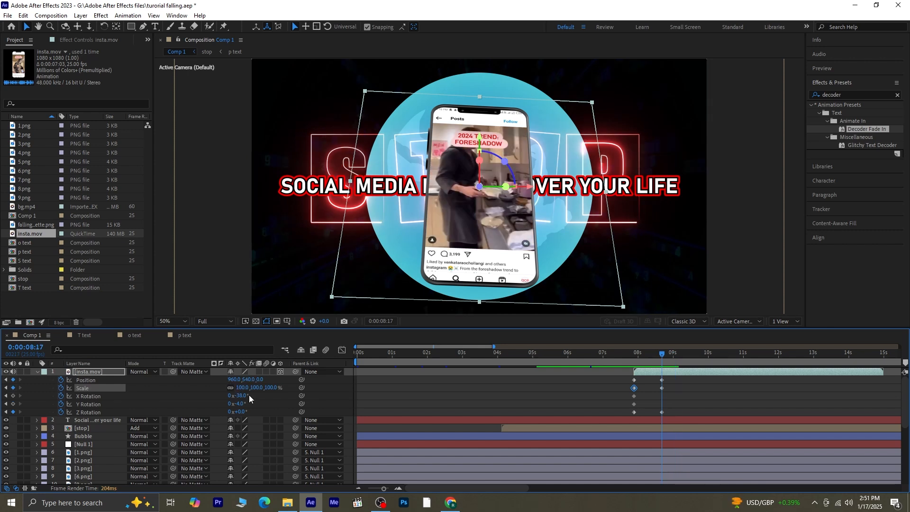
drag(261, 388, 270, 389)
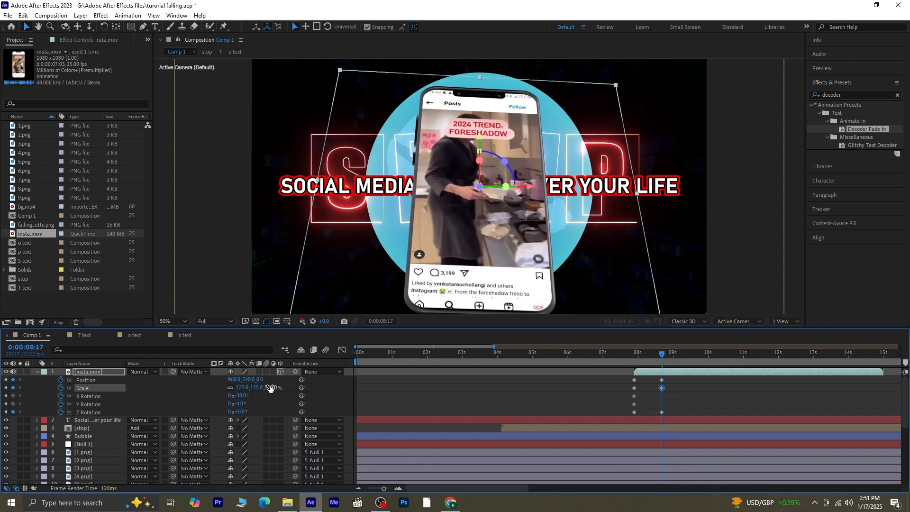
click(240, 403)
text(0)
key(Return)
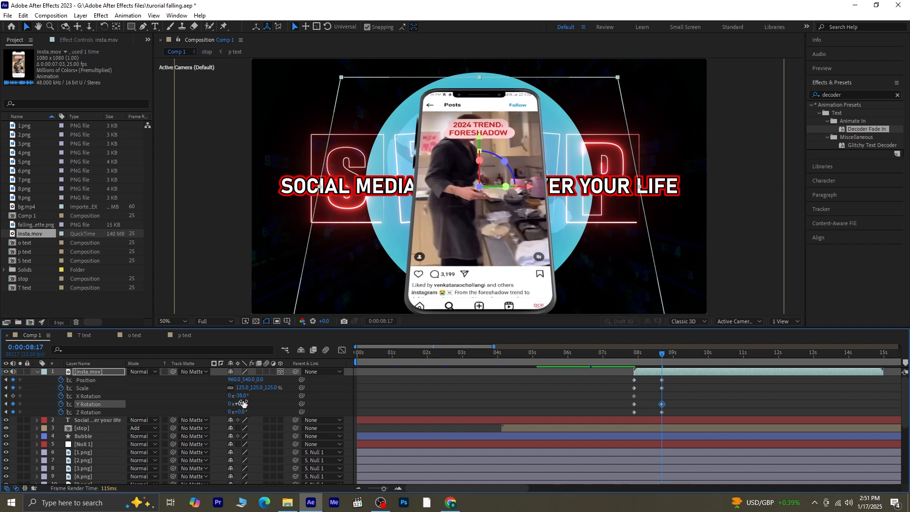
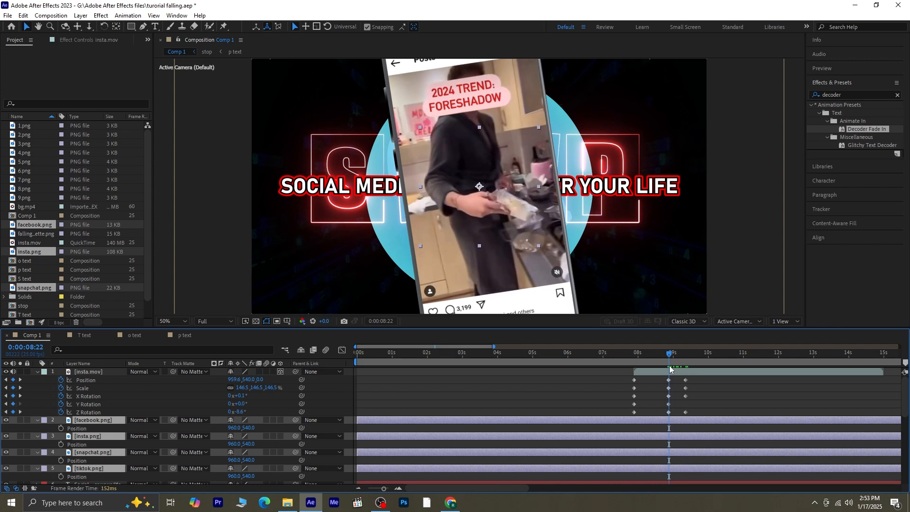
Keyframe Position on the facebook, insta, snapchat and tiktok PNG layers at 0:00:08:22, and scale all four logos down slightly.
click(61, 429)
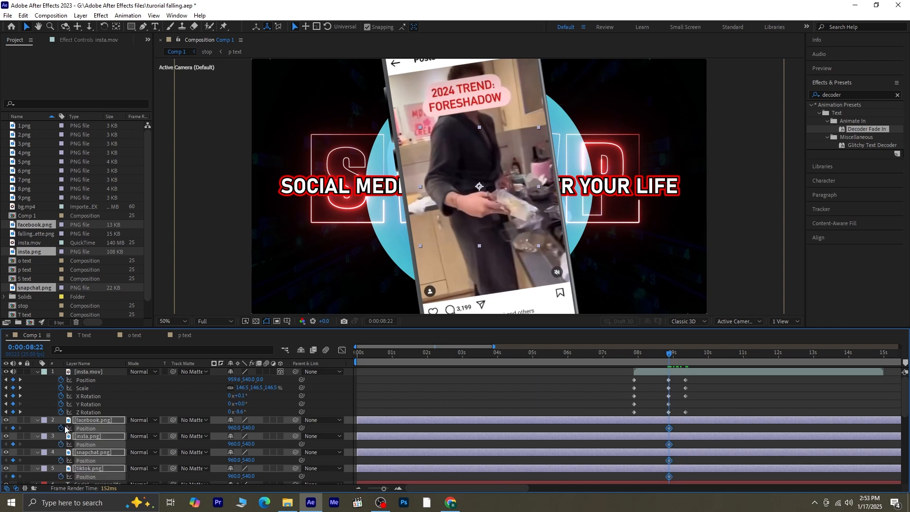
drag(669, 350, 697, 376)
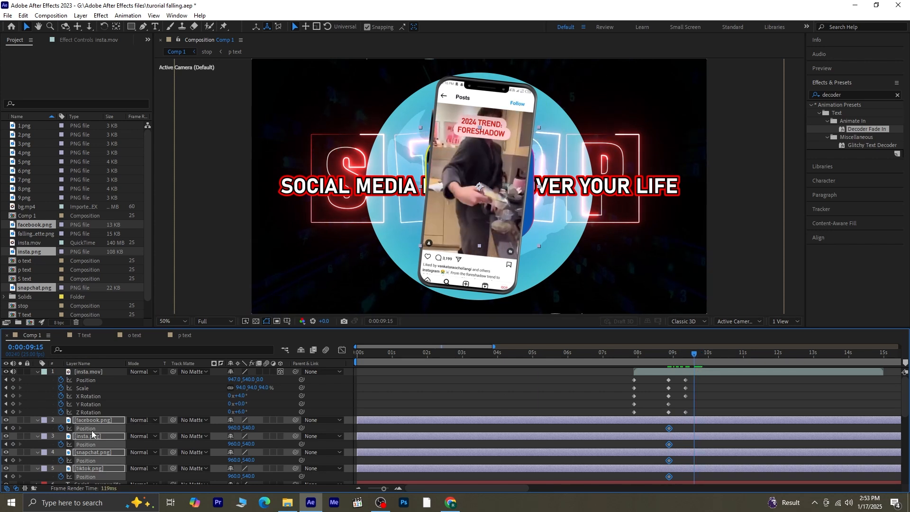
click(220, 413)
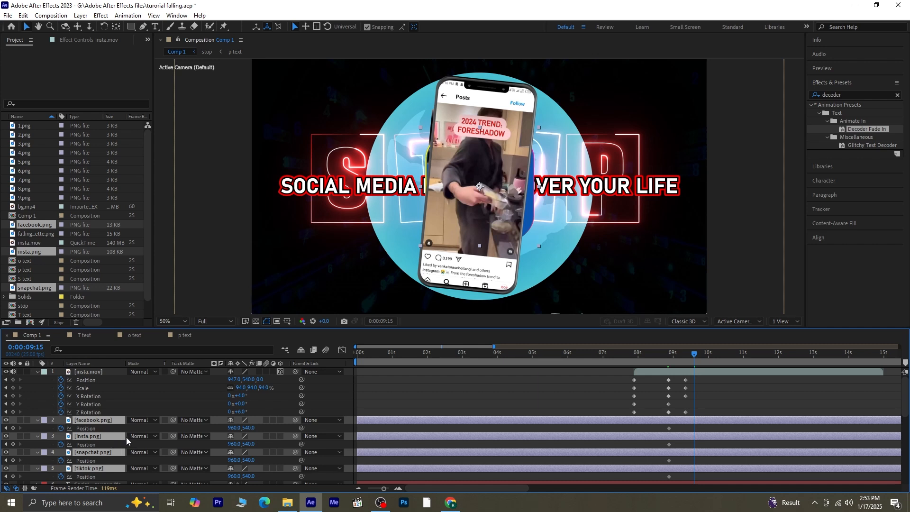
key(s)
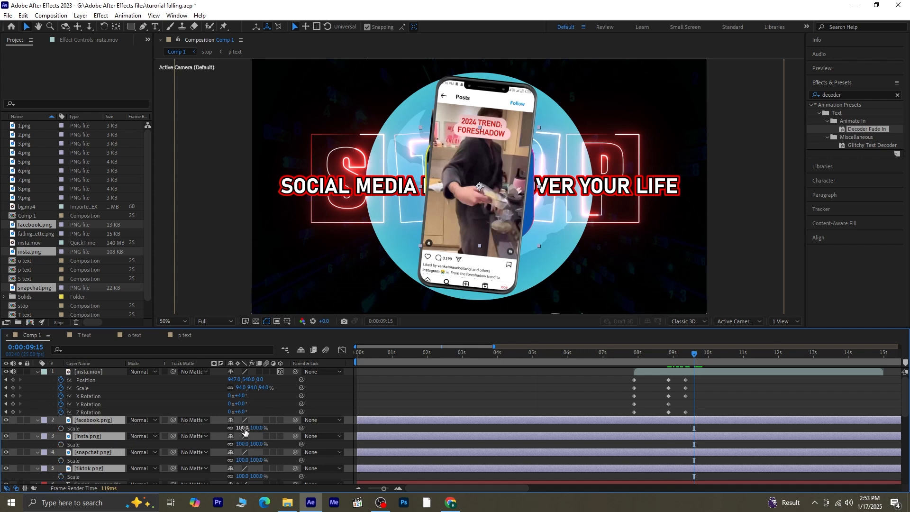
drag(243, 428, 248, 433)
At 0:00:09:15, move the Facebook logo out to the upper right of the frame, at Position 1636, 224.
key(p)
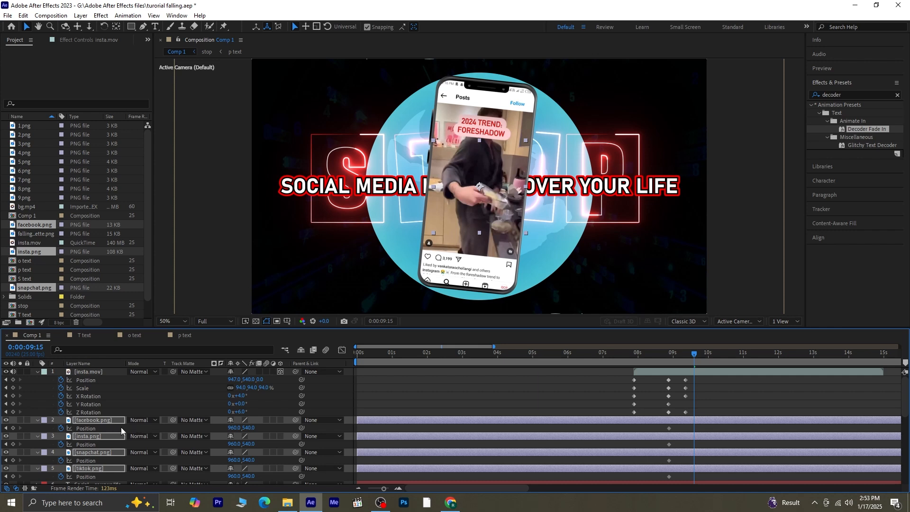
click(109, 427)
drag(243, 430, 481, 430)
drag(616, 197, 663, 96)
At 0:00:09:15, position the Instagram logo at 288, 248, the Snapchat logo at 1588, 842 and the TikTok logo at 348, 836.
click(94, 441)
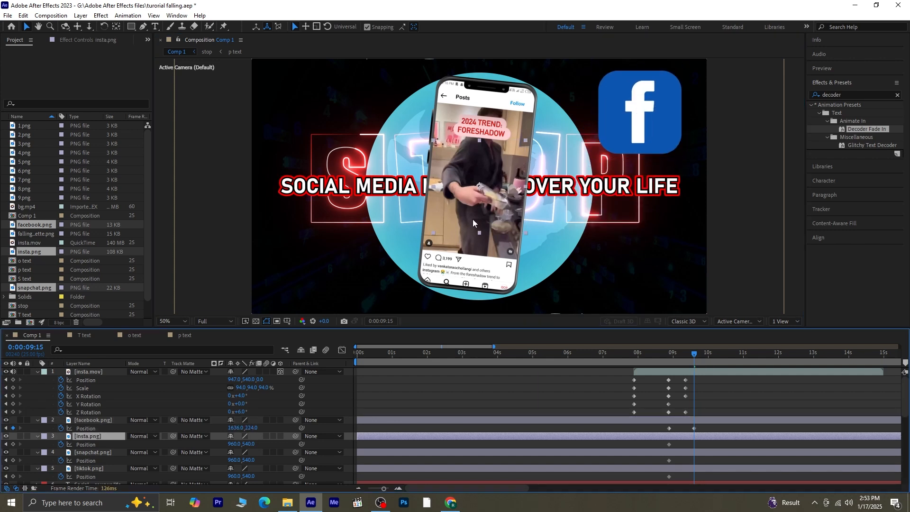
drag(477, 209, 316, 128)
click(92, 452)
drag(470, 197, 619, 270)
click(89, 468)
drag(480, 173, 336, 243)
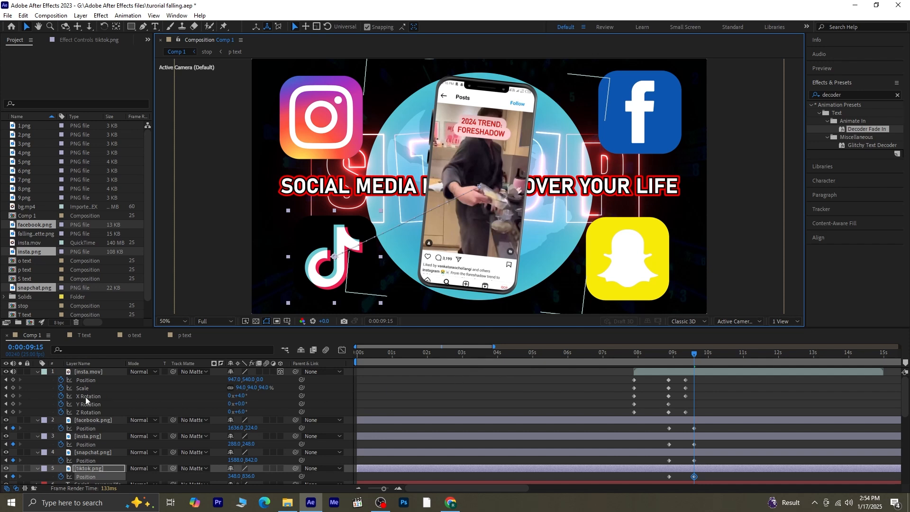
Collapse the property rows of insta.mov and the four logo layers in the timeline.
click(37, 373)
click(37, 396)
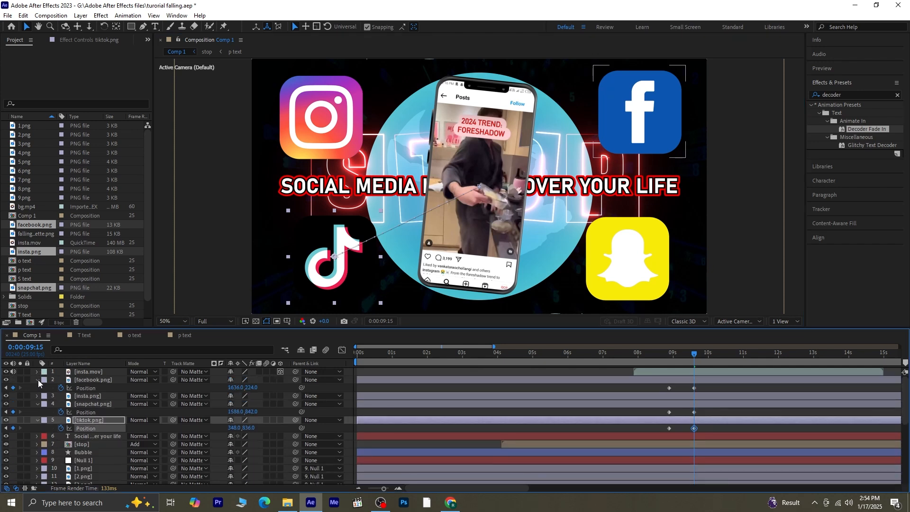
click(37, 381)
click(37, 397)
click(37, 404)
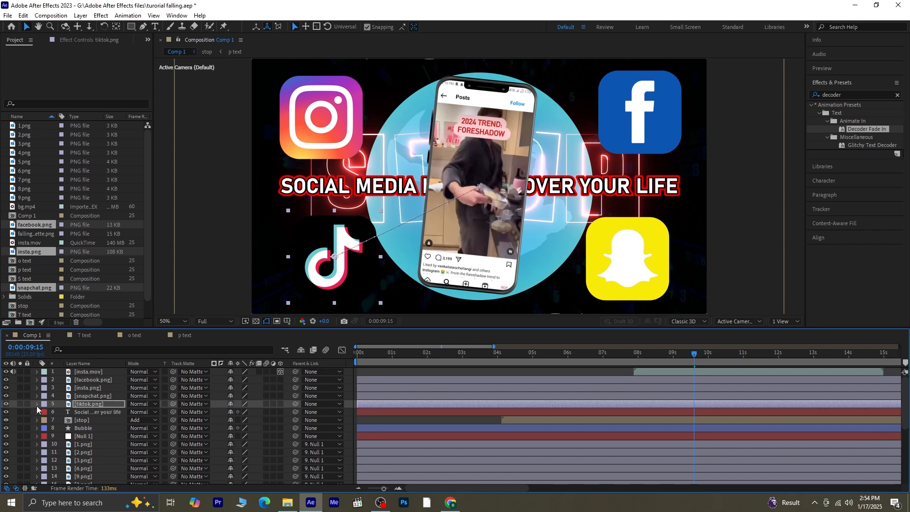
Fade out the caption, stop and Bubble layers with Opacity keyframes at 0:00:08:20 and 0% at 0:00:09:14.
click(107, 413)
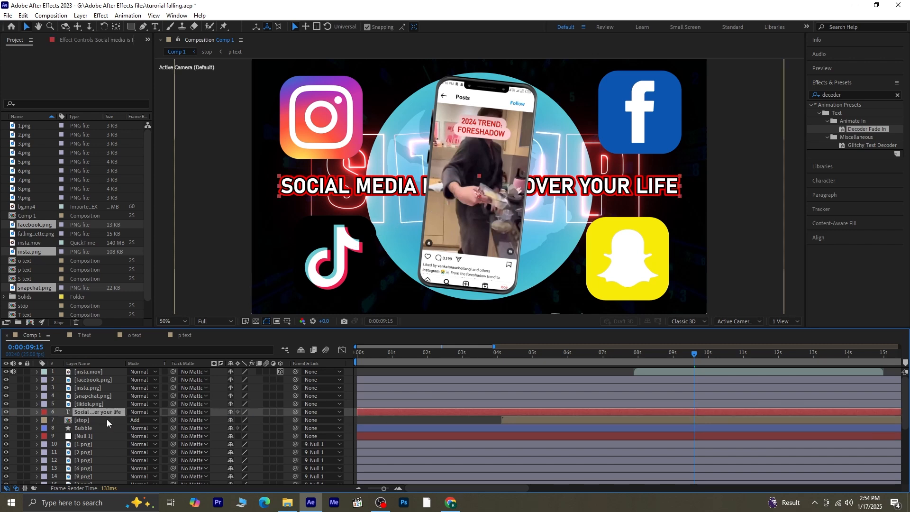
shift+click(98, 430)
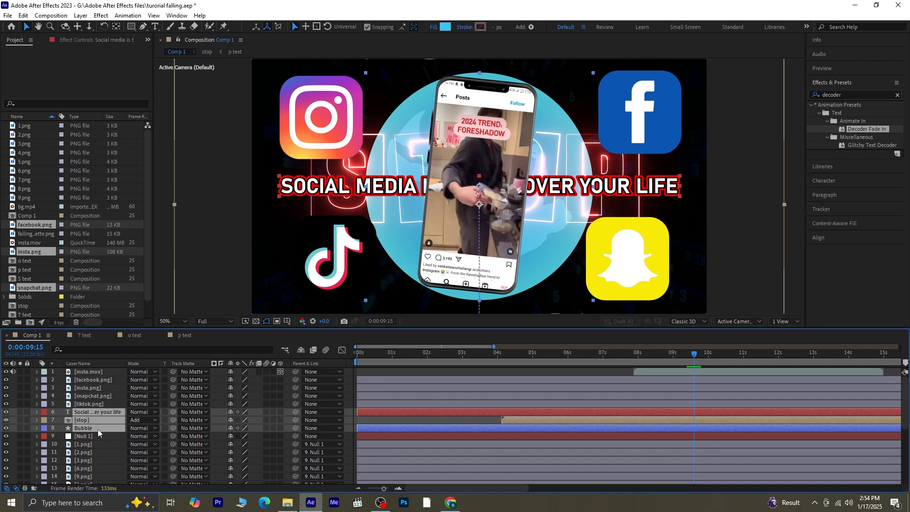
drag(695, 362, 666, 382)
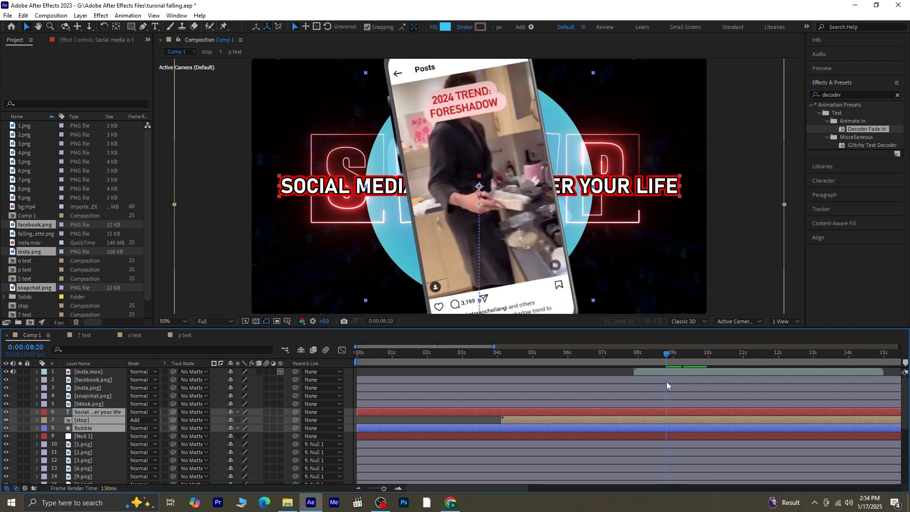
key(t)
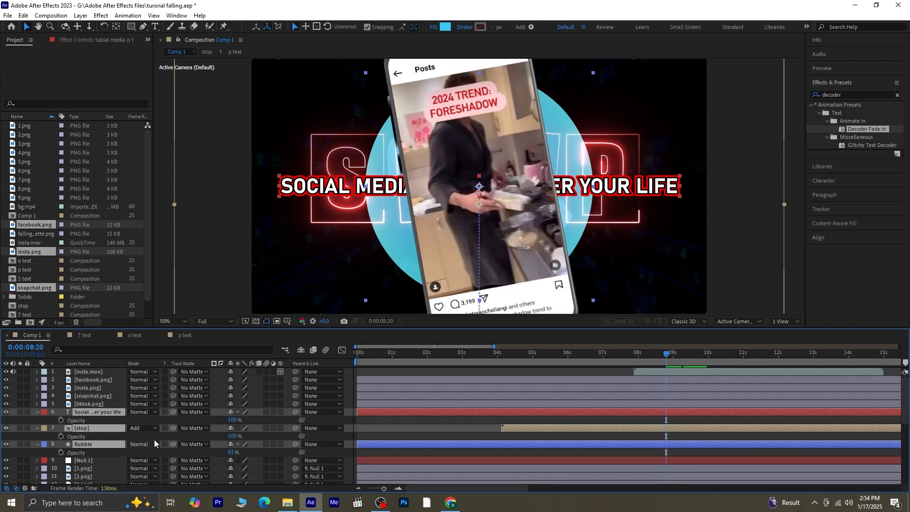
click(61, 421)
drag(666, 354, 692, 366)
drag(233, 420, 185, 429)
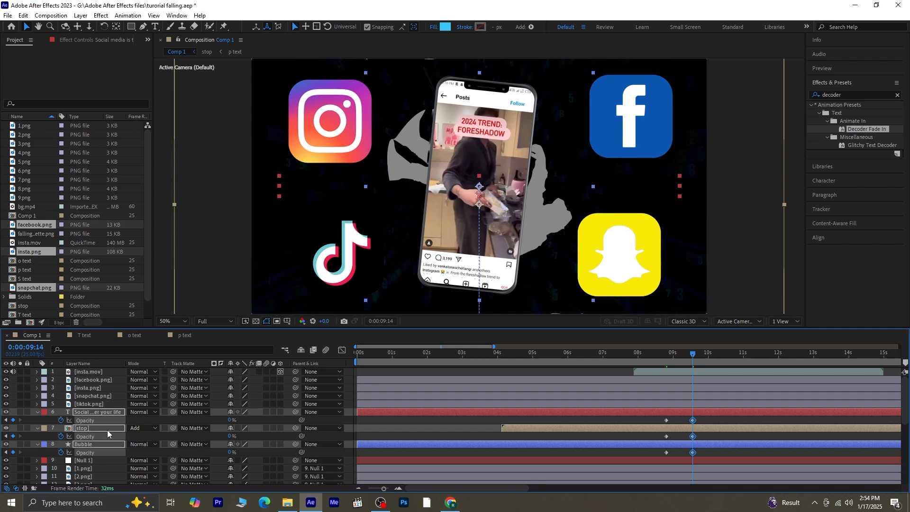
Return to 0:00:08:20, select the falling silhouette layer and preview the fade-out with the spreading logos.
scroll(107, 433, down, 1)
scroll(96, 456, down, 1)
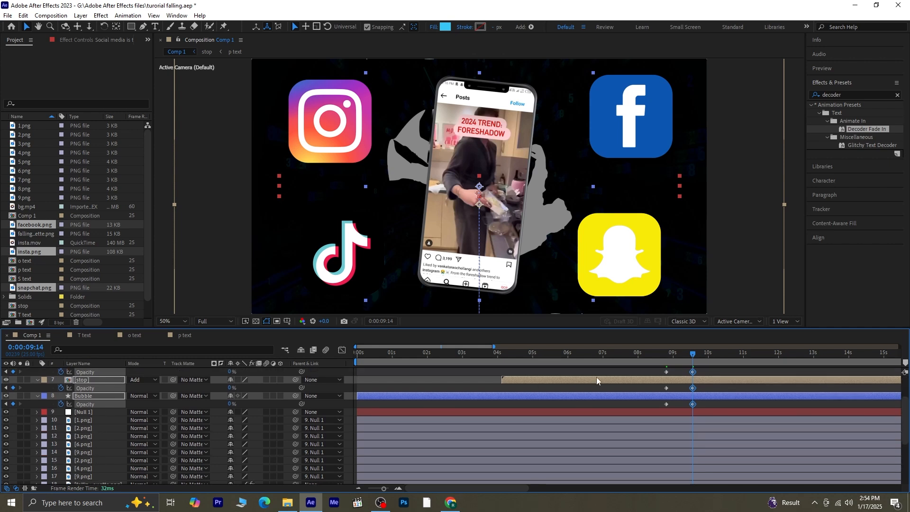
scroll(629, 402, up, 1)
drag(716, 394, 658, 403)
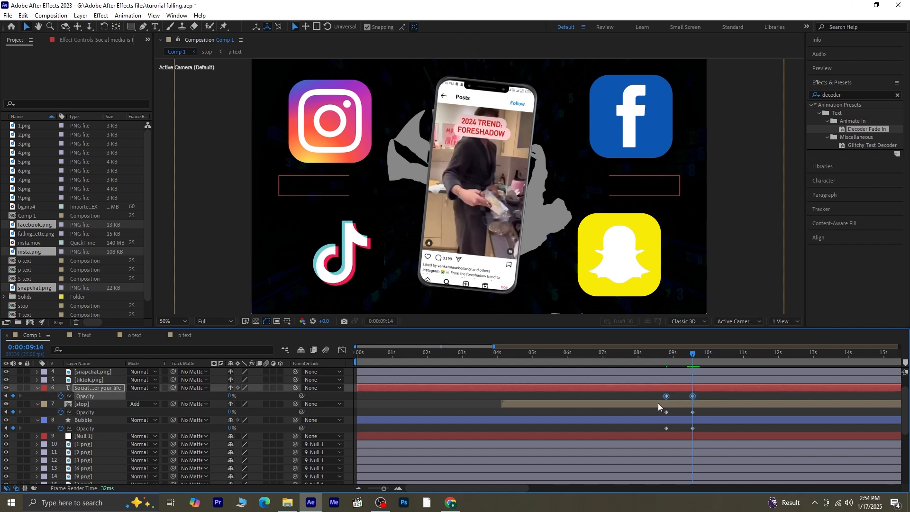
click(6, 396)
scroll(116, 420, down, 1)
scroll(116, 419, down, 1)
click(100, 462)
click(99, 462)
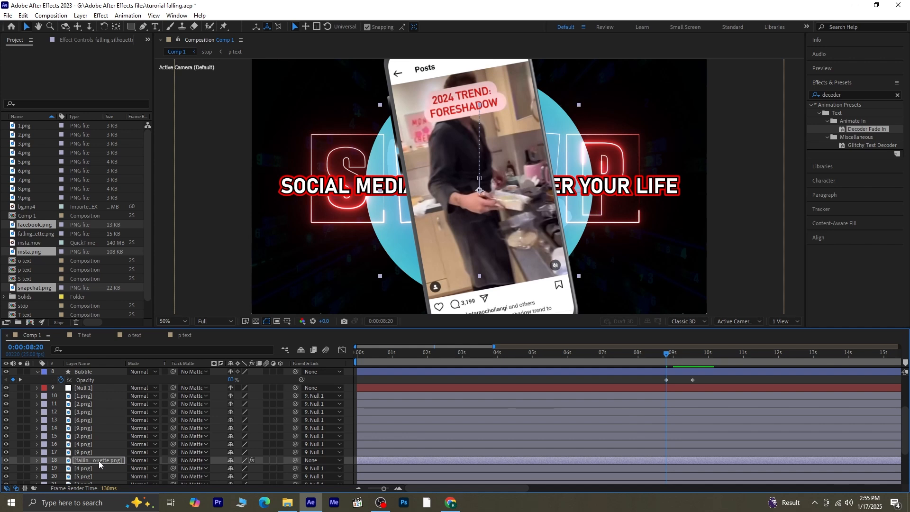
key(space)
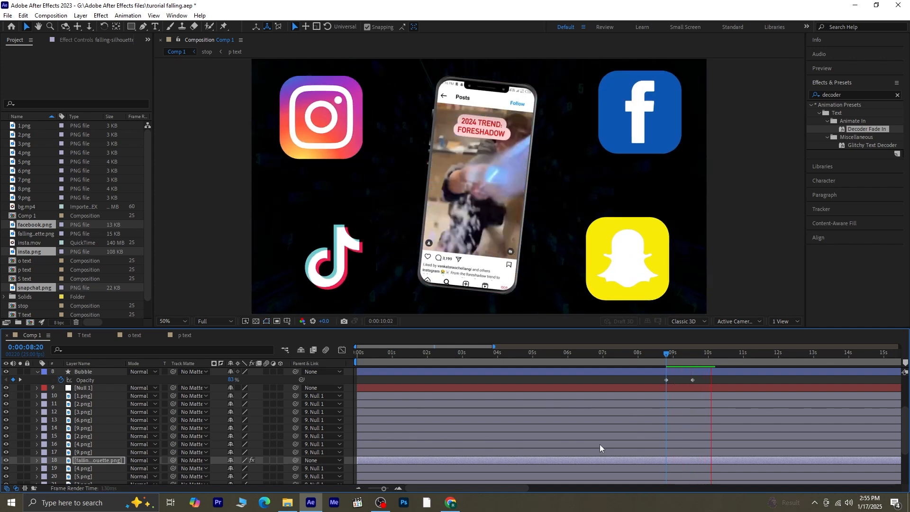
key(space)
Collapse the Opacity rows of the caption, stop and Bubble layers.
scroll(119, 413, up, 4)
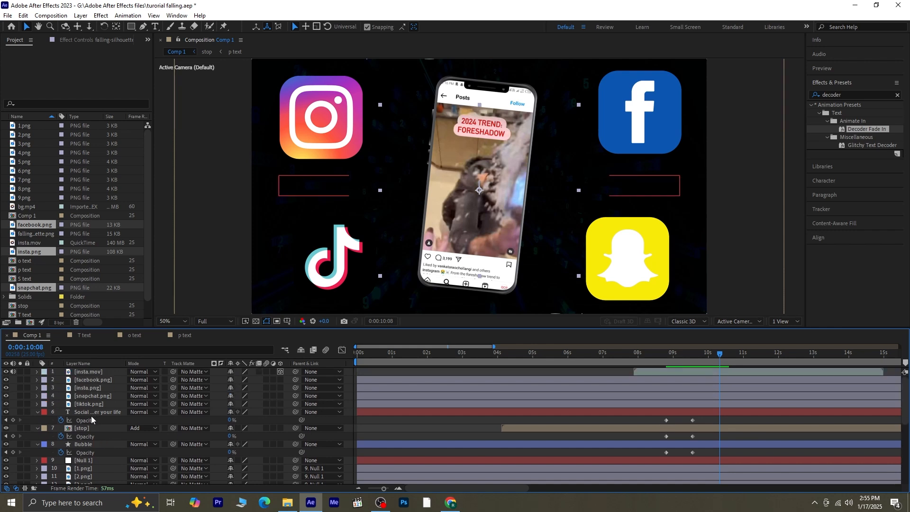
click(38, 412)
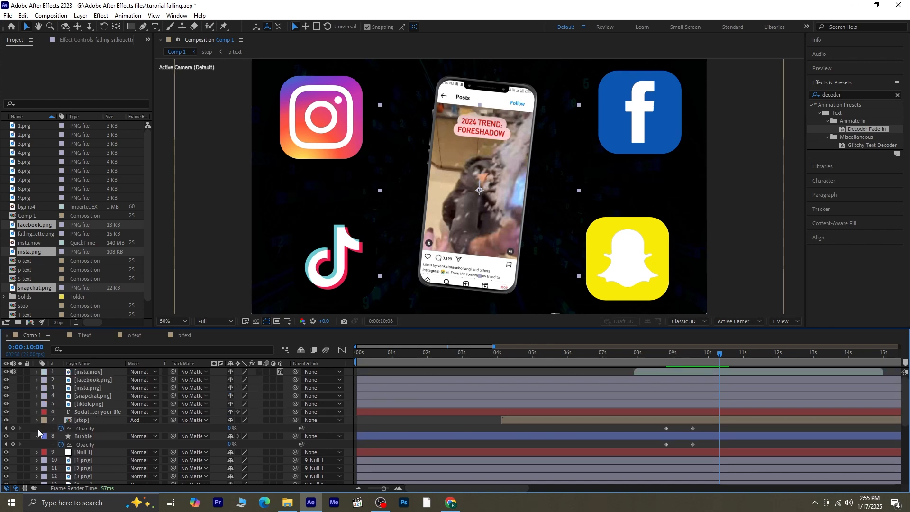
click(36, 420)
click(37, 428)
Reveal the keyframed properties of insta.mov at 0:00:07:22 and preview the phone animation from there.
drag(721, 355, 634, 383)
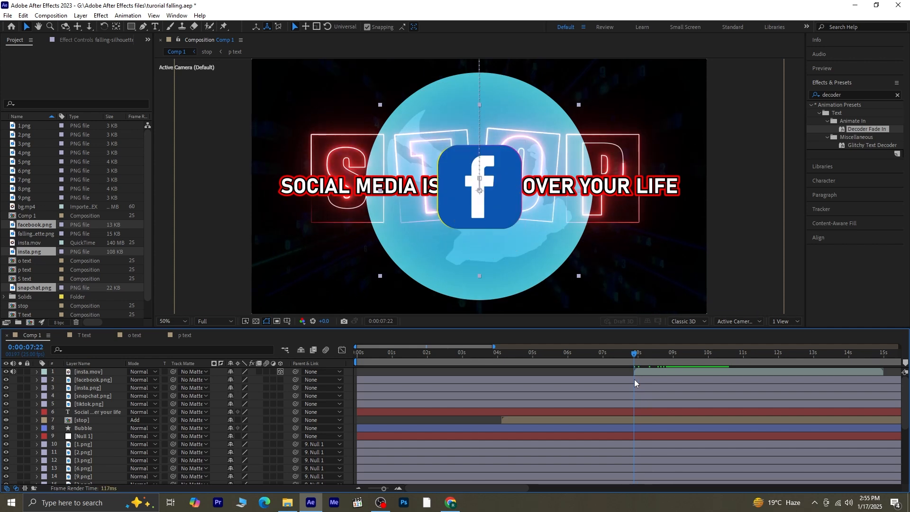
click(109, 373)
key(u)
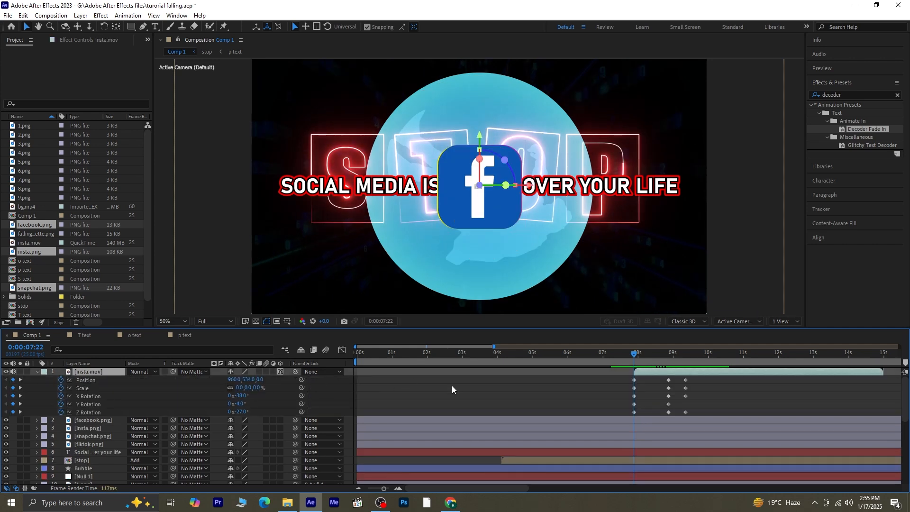
key(space)
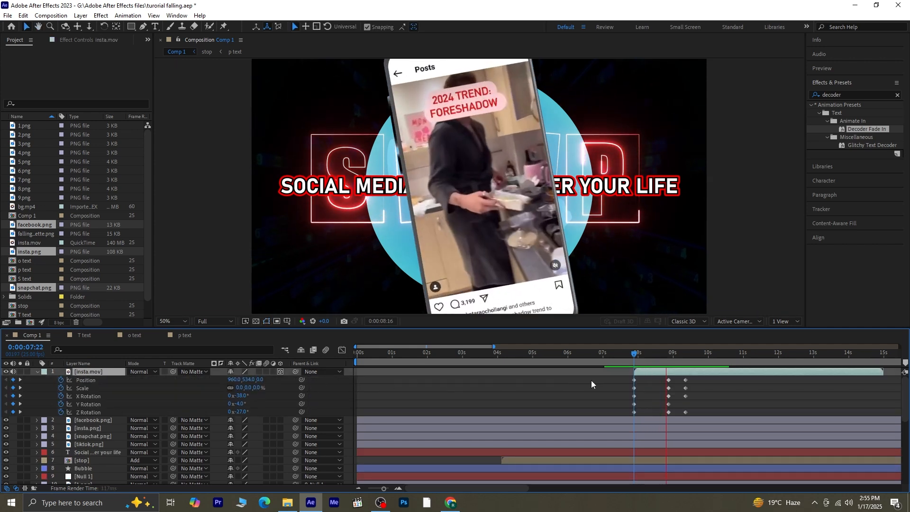
At 0:00:09:23, keyframe insta.mov's Scale at 123%, X Rotation at 0° and Z Rotation at -13°, and preview the motion.
click(710, 354)
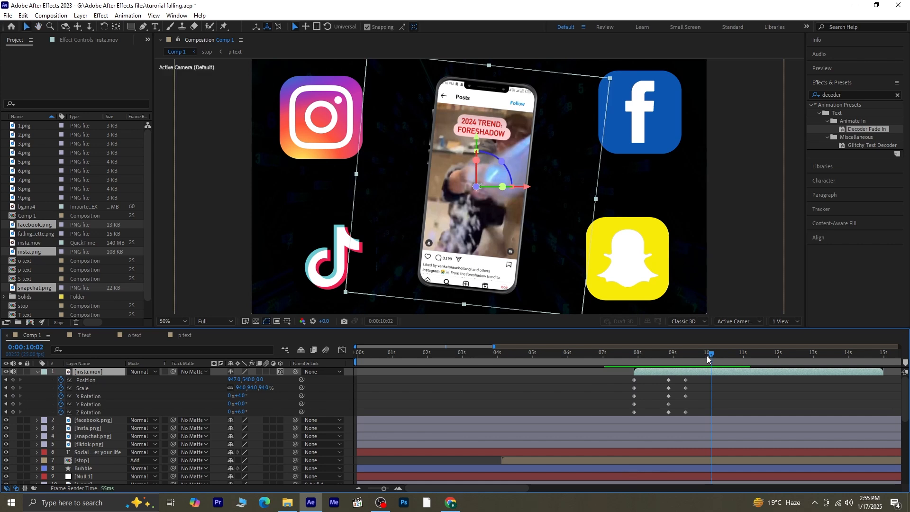
drag(708, 359, 706, 364)
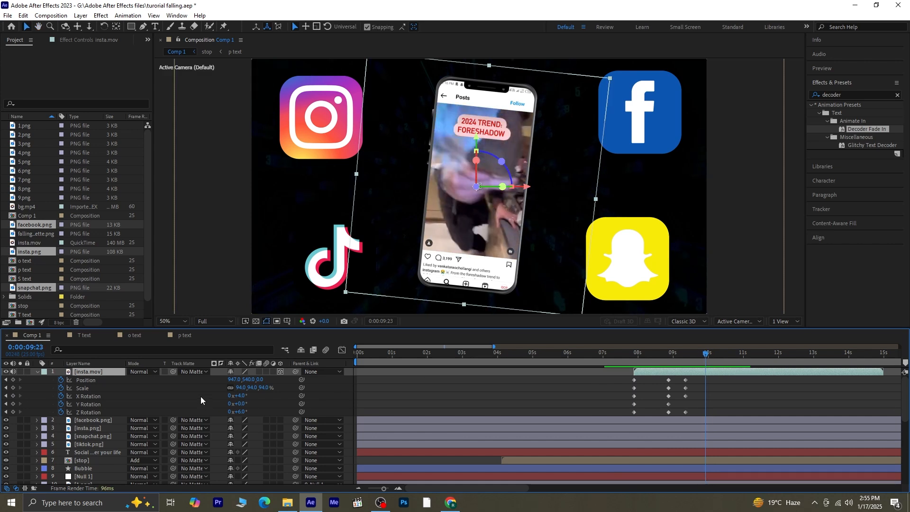
drag(242, 388, 265, 389)
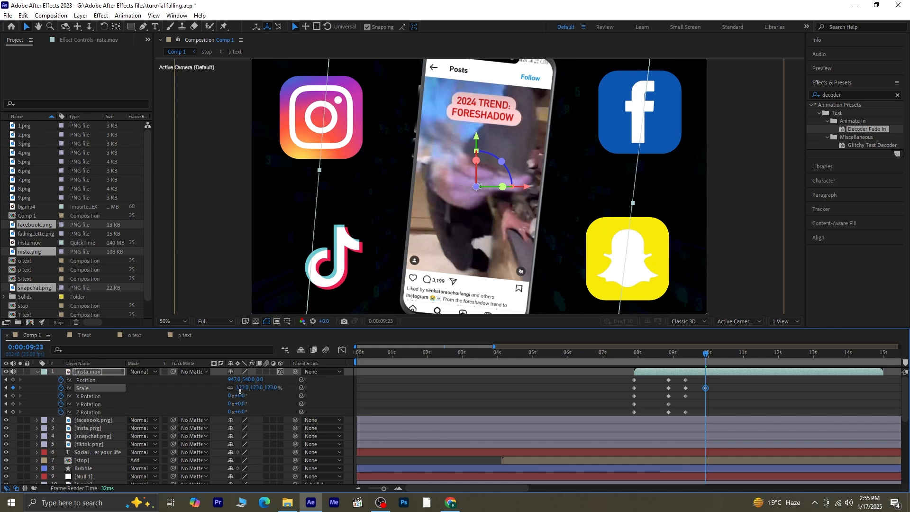
text(0)
key(Return)
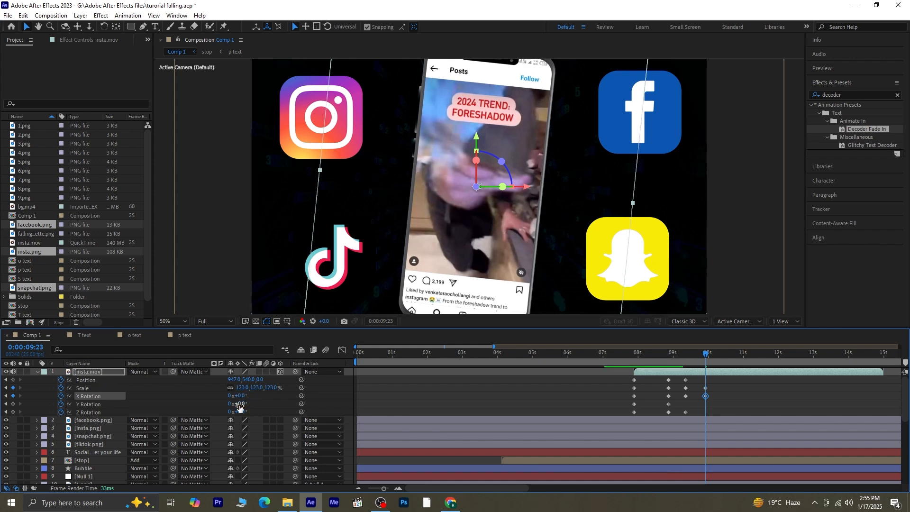
drag(239, 413, 232, 416)
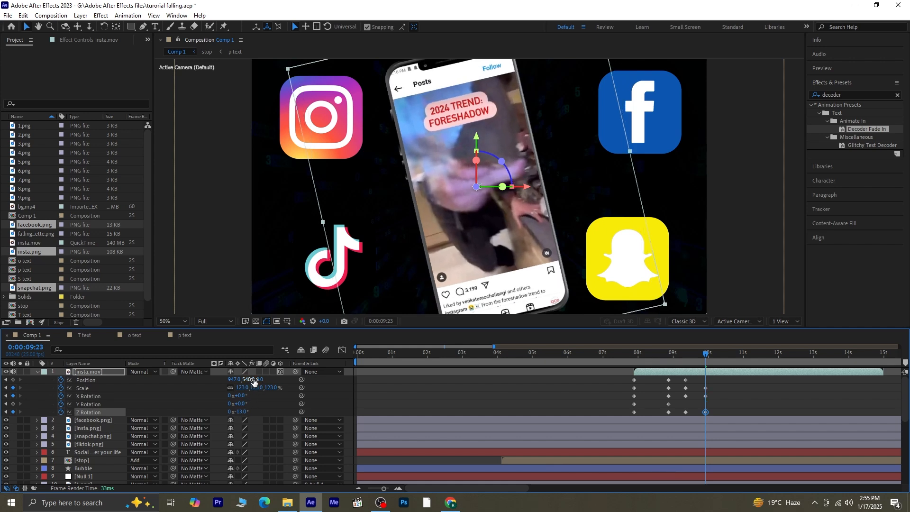
drag(684, 356, 631, 356)
key(space)
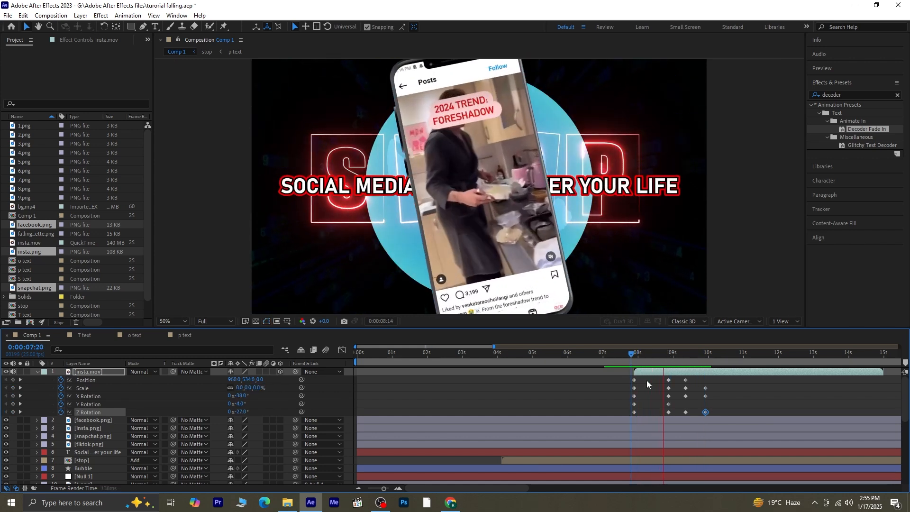
key(space)
Trim the start of the four logo layers to 0:00:08:22 and preview their appearance behind the phone.
drag(711, 356, 667, 424)
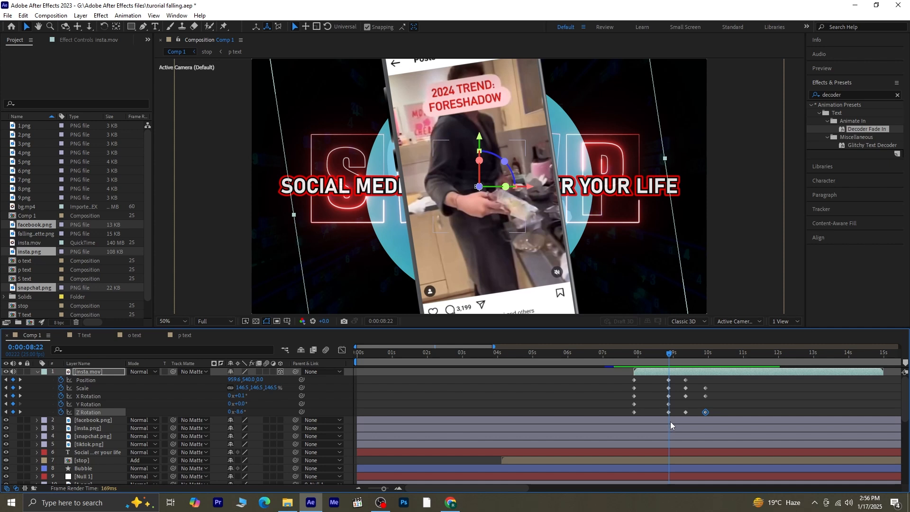
click(670, 422)
shift+click(671, 444)
key(alt+bracketleft)
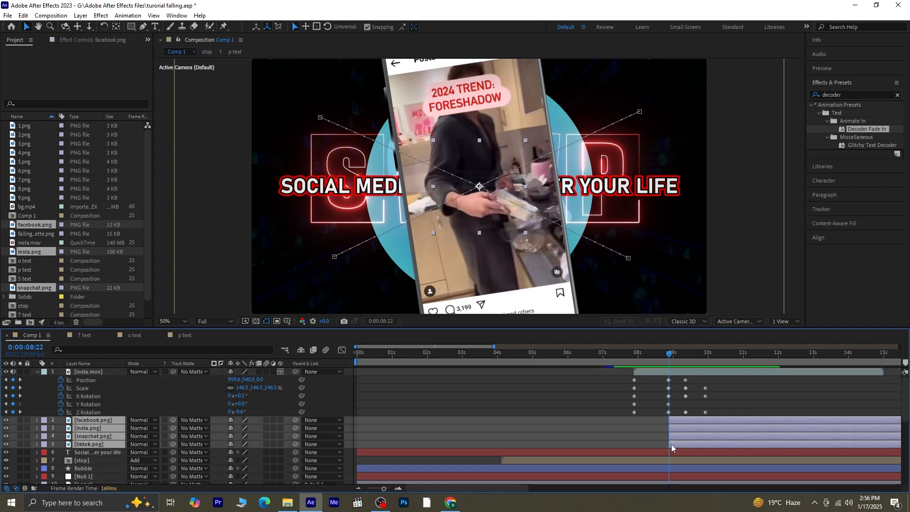
drag(658, 357, 632, 356)
key(space)
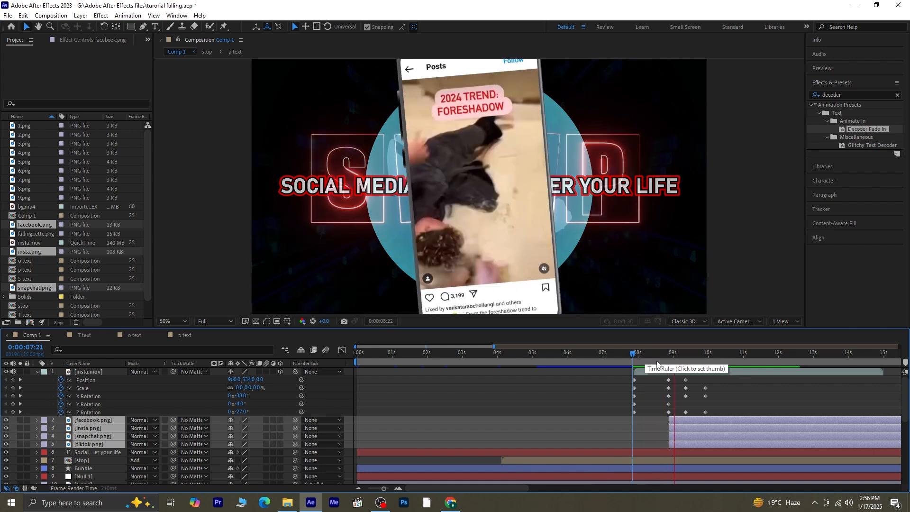
key(space)
Stretch the insta.mov keyframes from 0:00:08:22 onward so the last ones land at about 0:00:10:05, and preview the slower motion.
drag(714, 377, 666, 419)
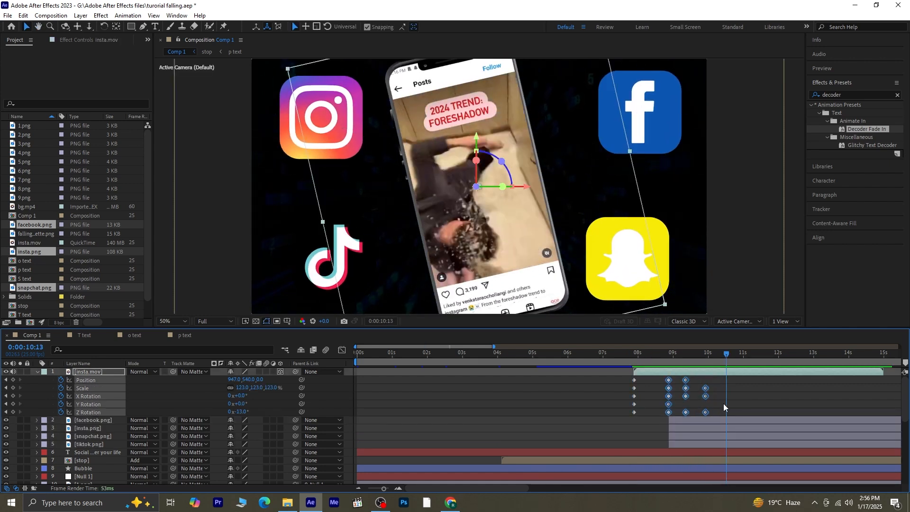
drag(706, 388, 715, 388)
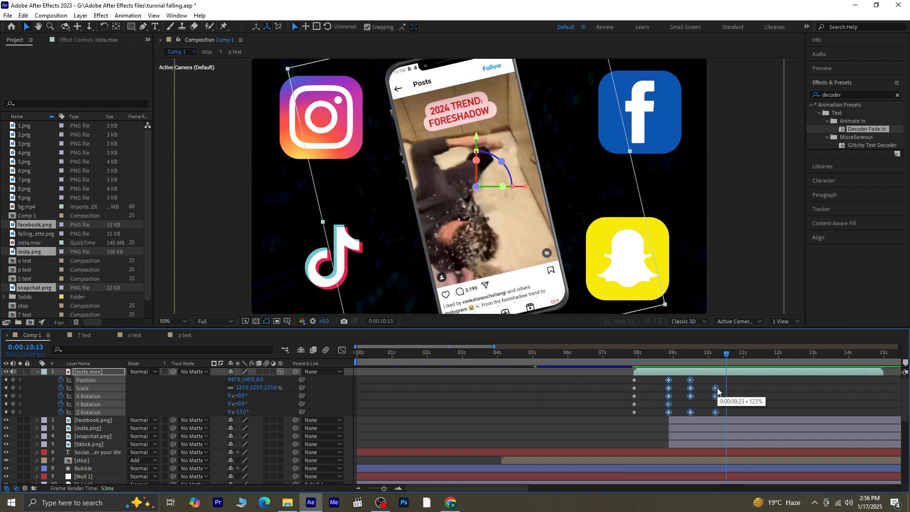
drag(725, 355, 667, 369)
key(space)
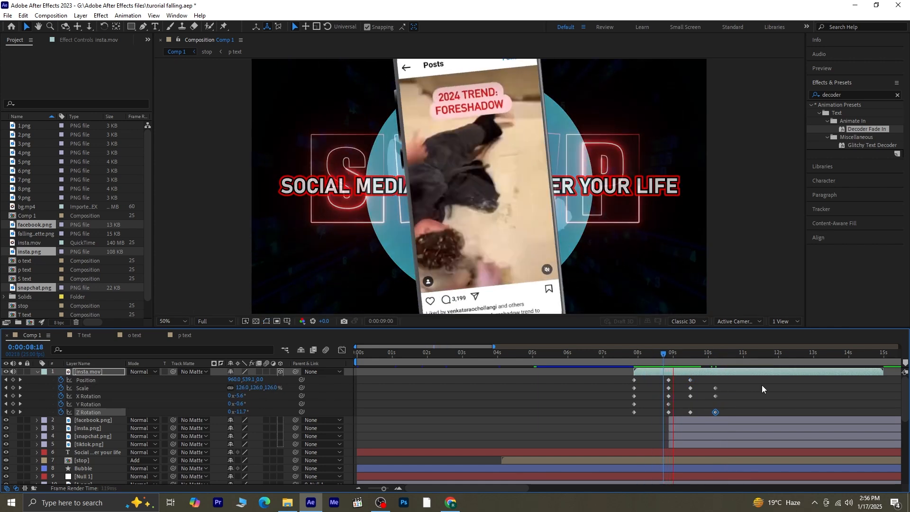
Apply Easy Ease to all Position keyframes of the facebook, insta, snapchat and tiktok logo layers.
click(711, 422)
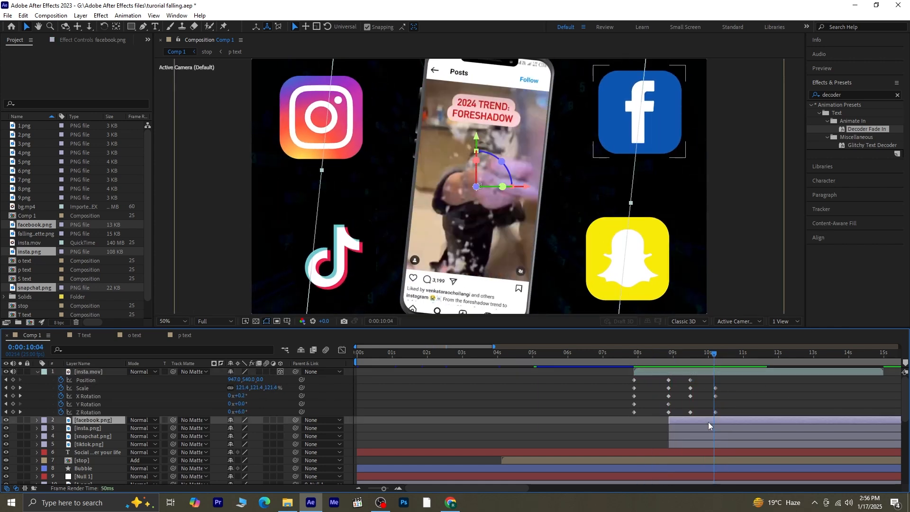
shift+click(707, 443)
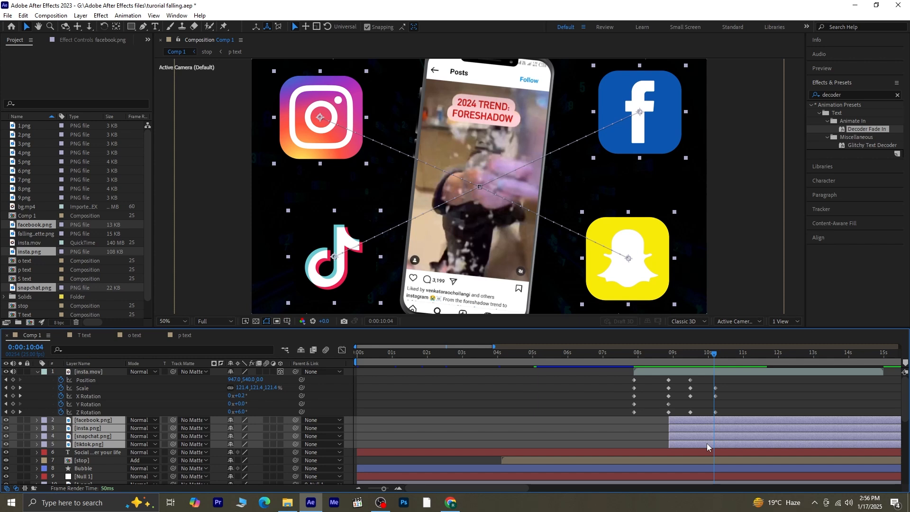
key(u)
scroll(721, 435, down, 2)
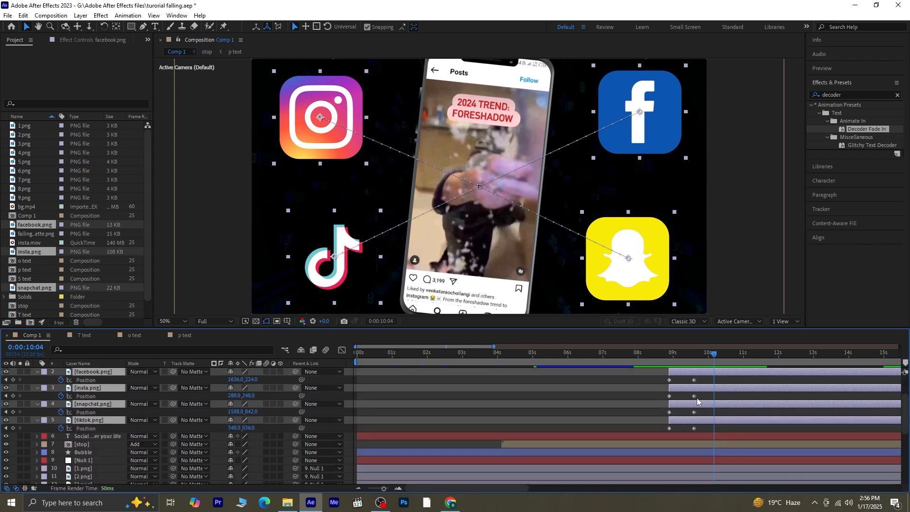
drag(701, 382, 650, 427)
key(F9)
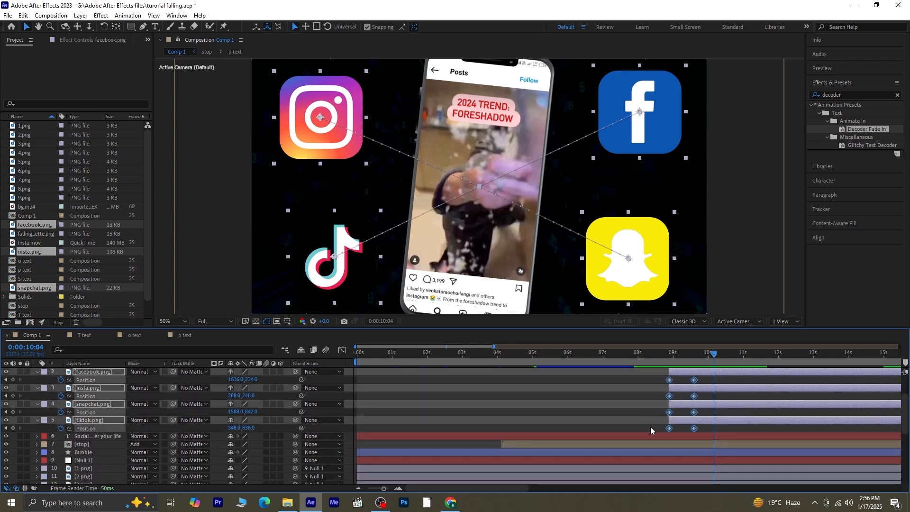
Lengthen the easing at both ends of the logos' Position speed curves in the Graph Editor and preview the spread.
click(343, 351)
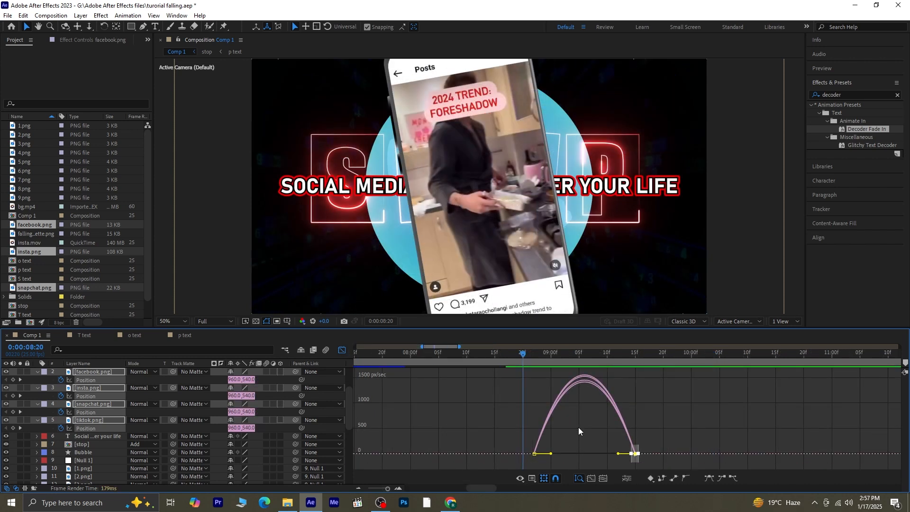
drag(578, 428, 556, 453)
drag(647, 450, 613, 459)
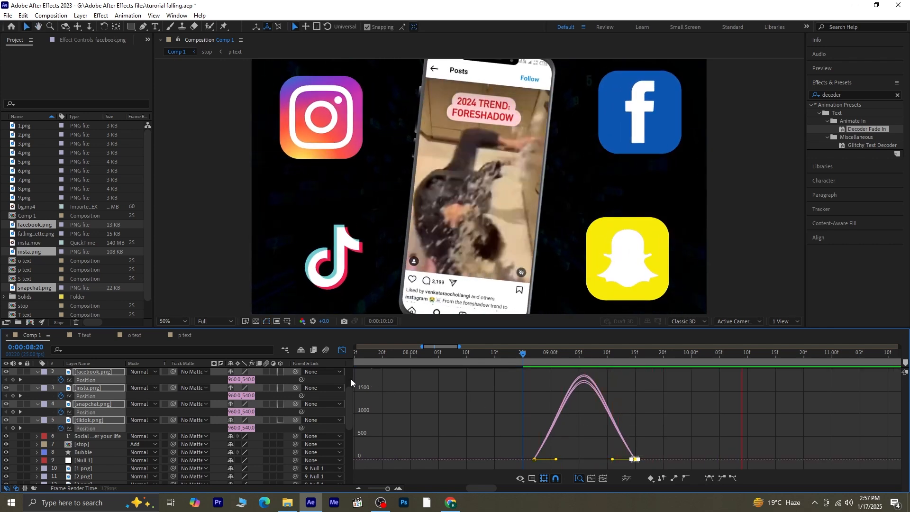
key(space)
click(341, 351)
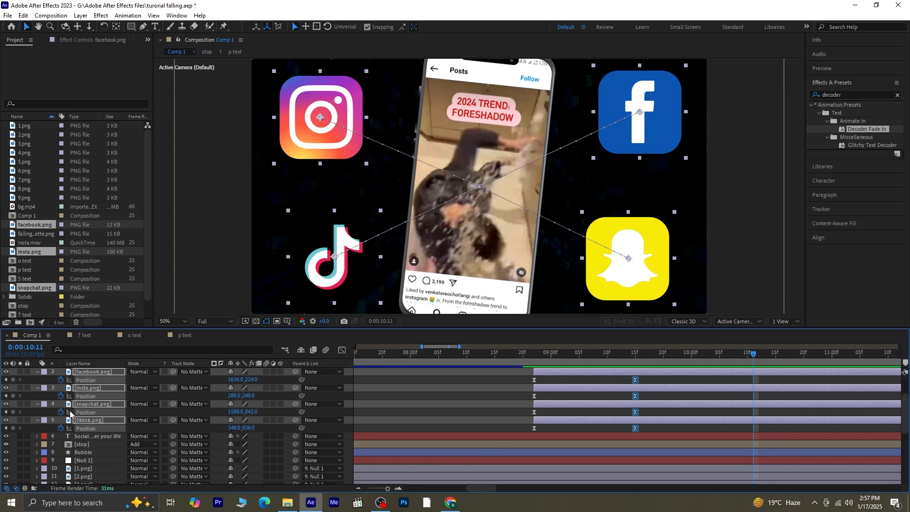
Set the Scale of the four logo layers to 68%.
key(s)
drag(251, 382, 249, 382)
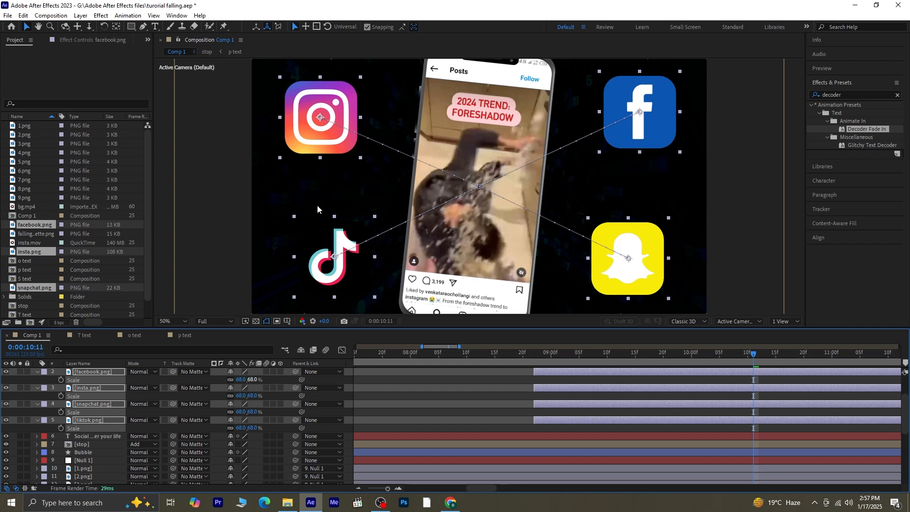
click(494, 388)
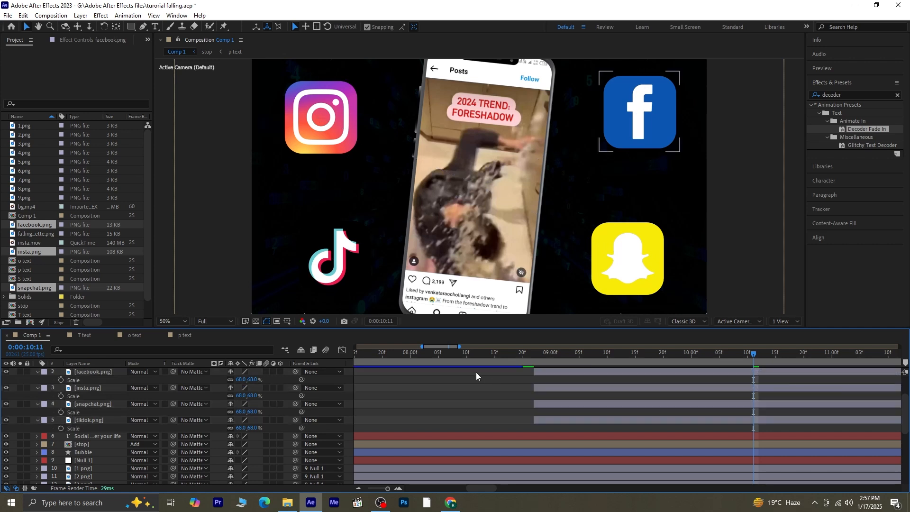
Apply the Wiggle - position preset to facebook.png with a Wiggle Amount of 27 pixels, and preview the movement.
scroll(106, 379, up, 1)
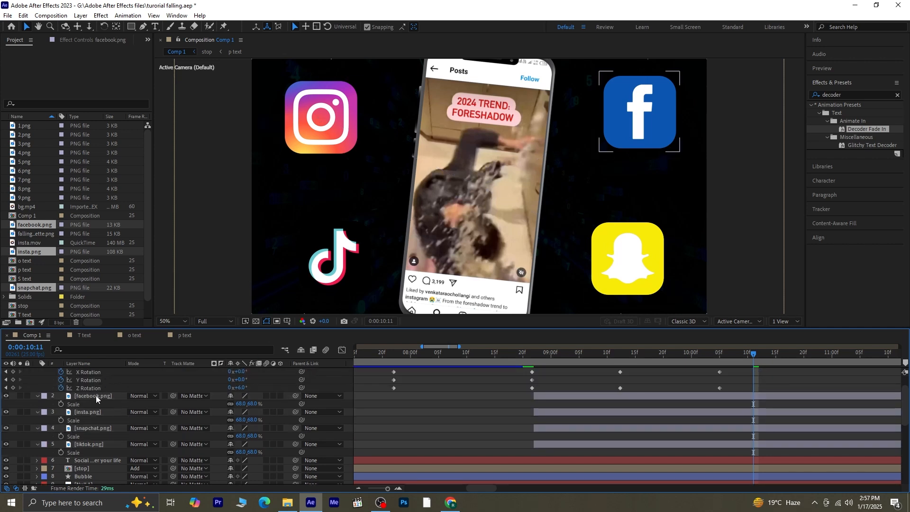
scroll(98, 397, up, 1)
click(94, 420)
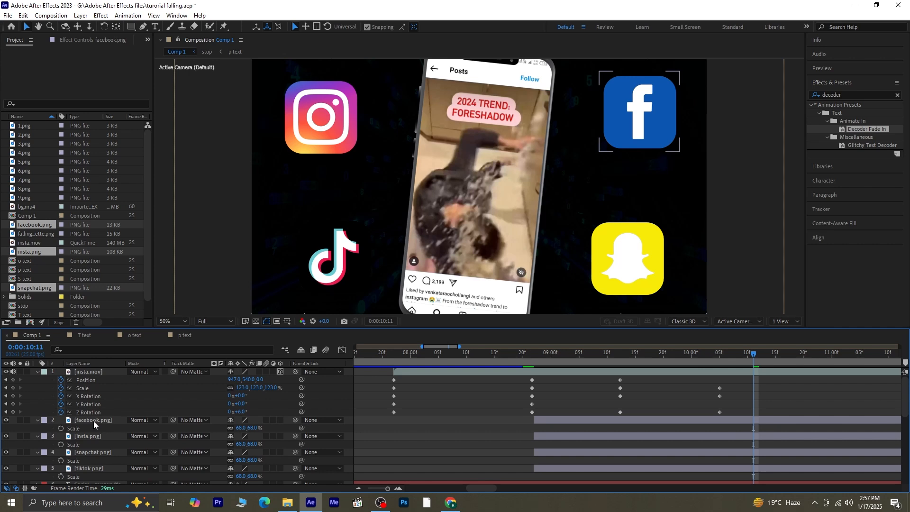
click(93, 420)
click(849, 94)
text(wigg)
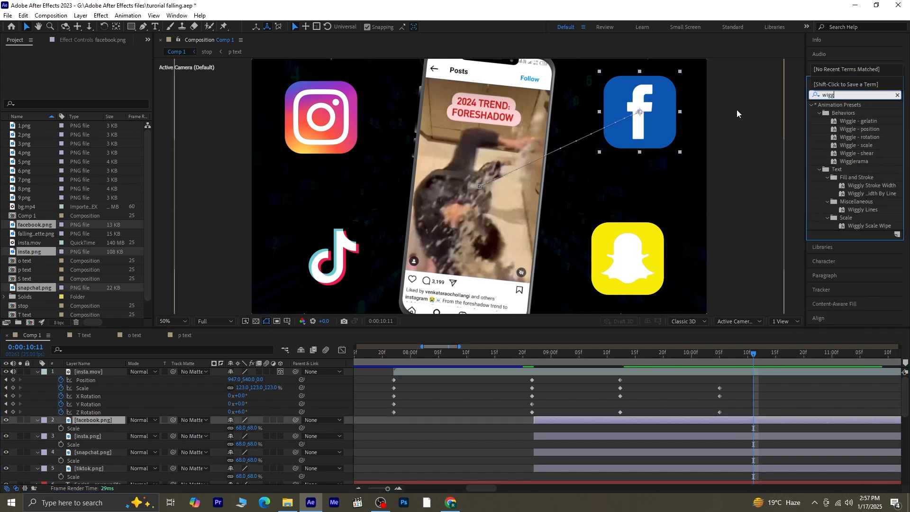
text(le)
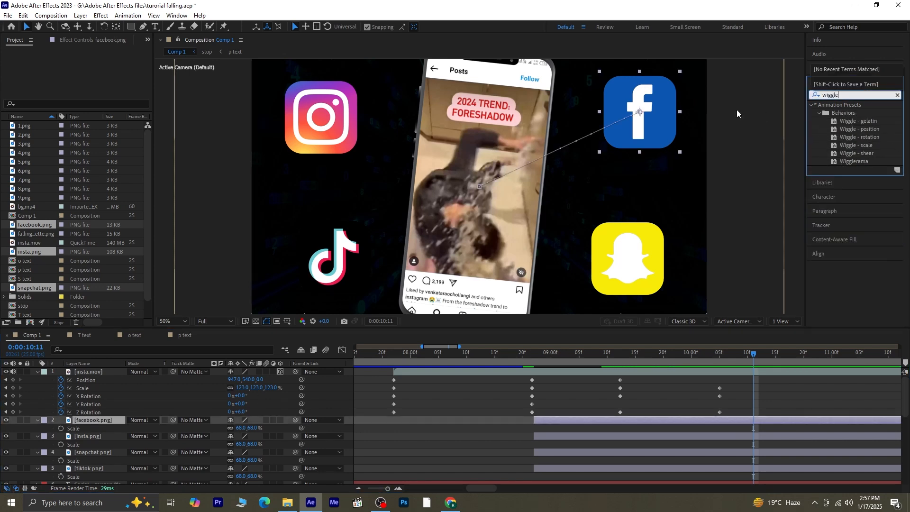
double_click(847, 130)
drag(86, 76, 84, 83)
key(space)
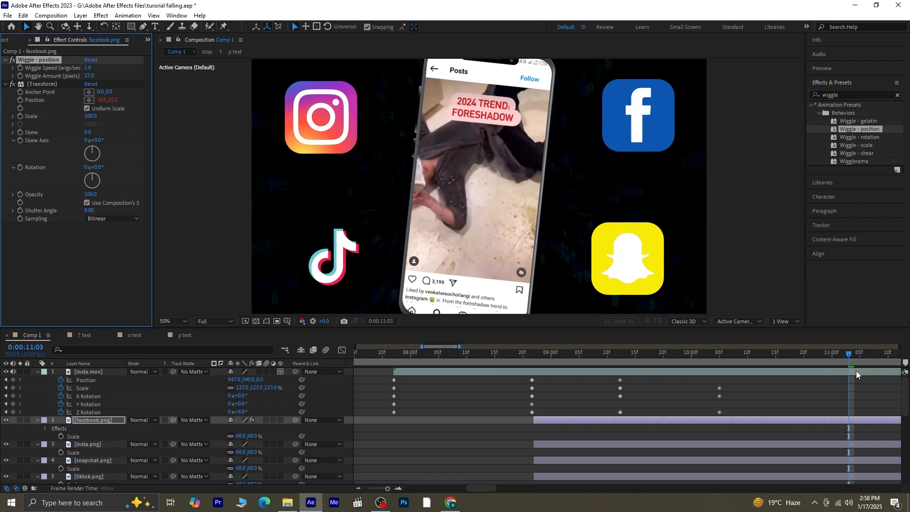
Add the Wiggle - rotation preset to facebook.png with a Wiggle Amount of 5° and a Wiggle Speed of 0.7.
drag(885, 353, 646, 380)
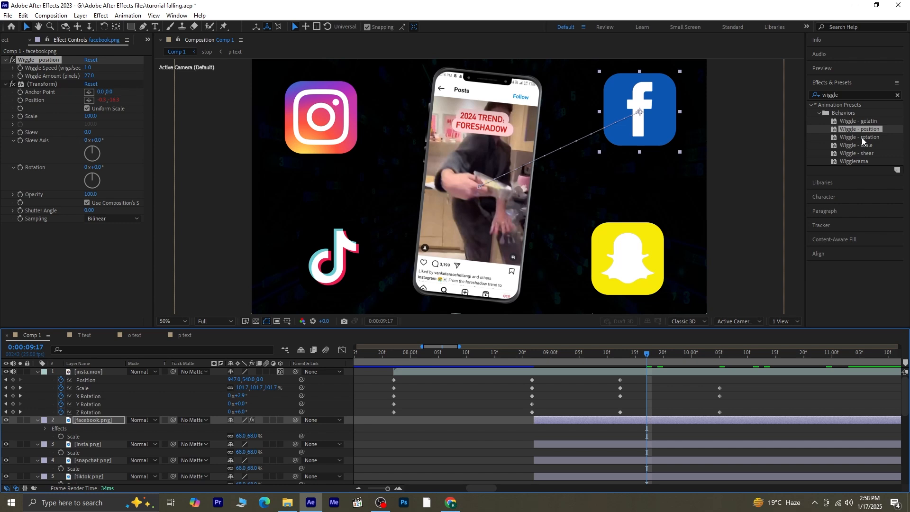
drag(863, 141, 37, 178)
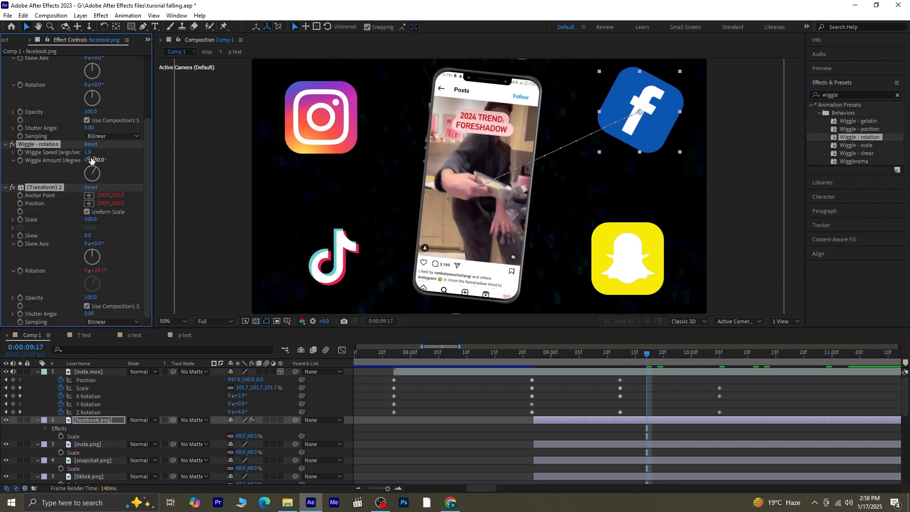
drag(98, 160, 95, 165)
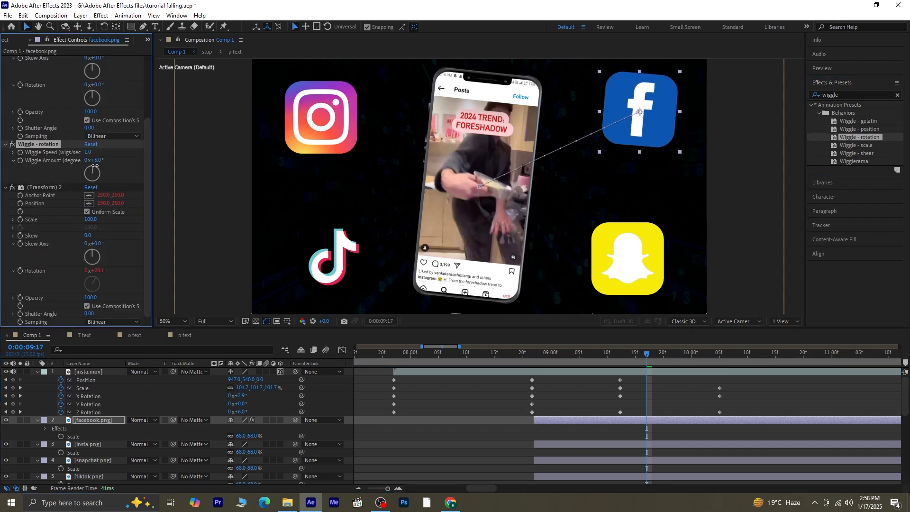
click(87, 153)
text(0.7)
key(Return)
Preview the Facebook logo's combined wiggle from 0:00:09:17 and go back to its Wiggle - position settings.
click(673, 407)
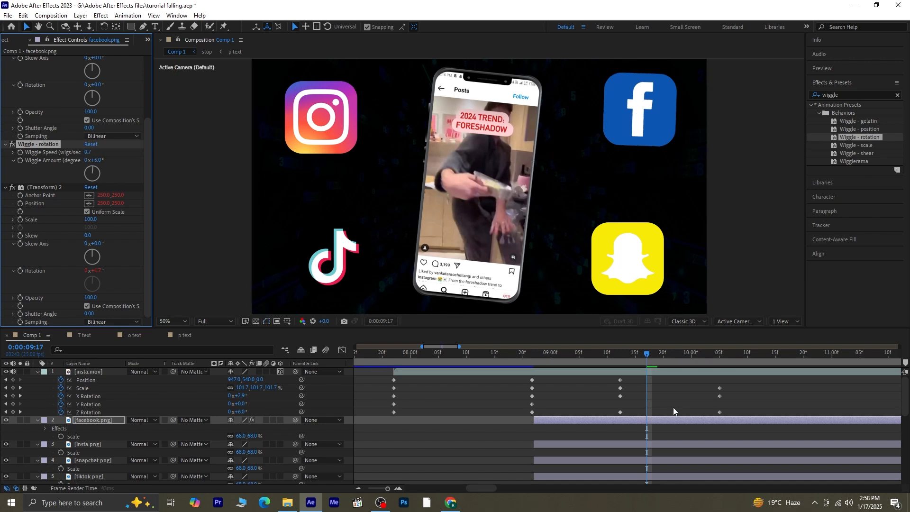
key(space)
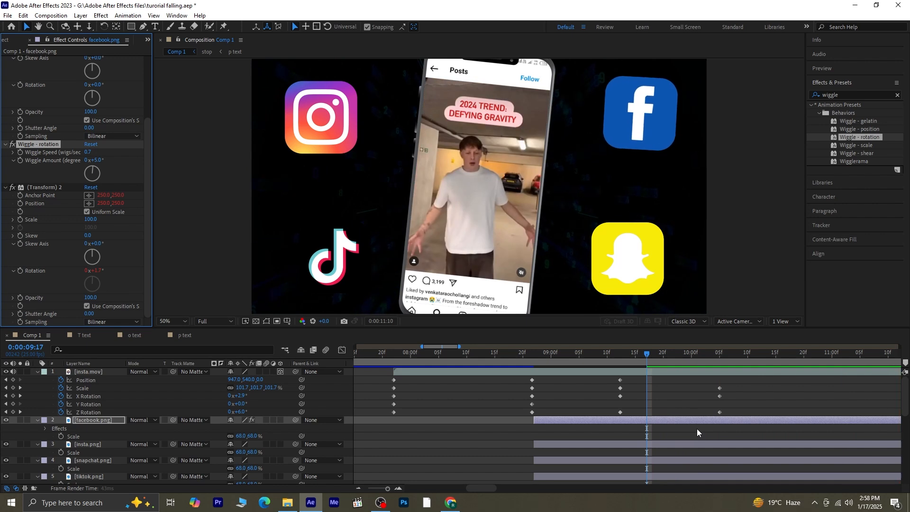
key(space)
scroll(53, 105, up, 4)
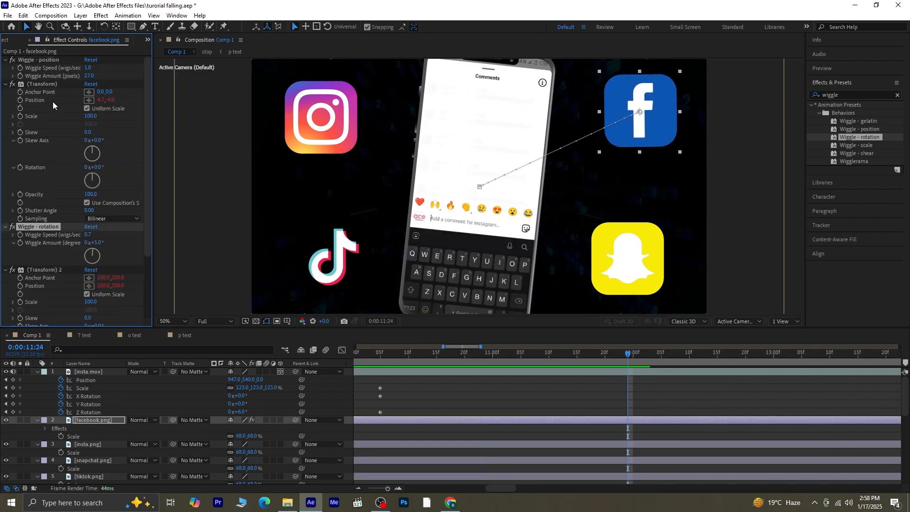
Collapse the wiggle effects and their Transform effects on facebook.png, select all four and copy them.
click(5, 59)
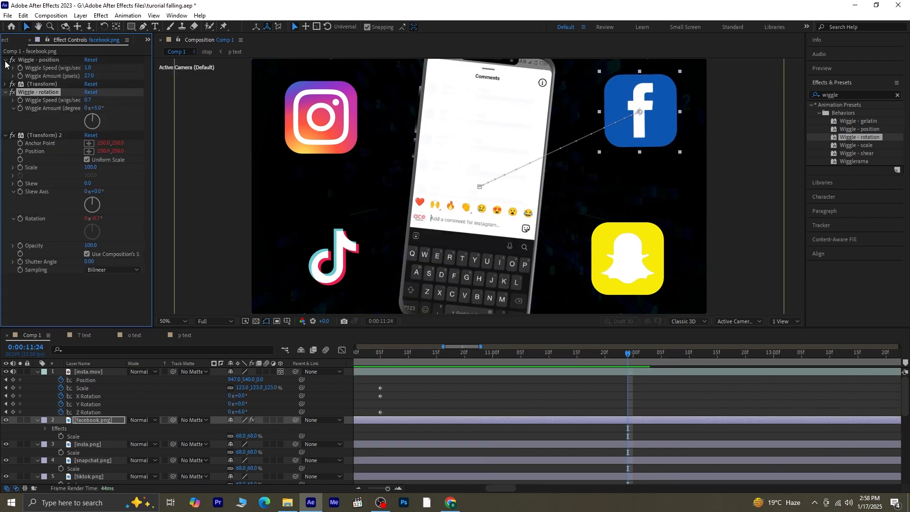
click(6, 68)
click(4, 119)
click(5, 77)
click(30, 60)
shift+click(30, 84)
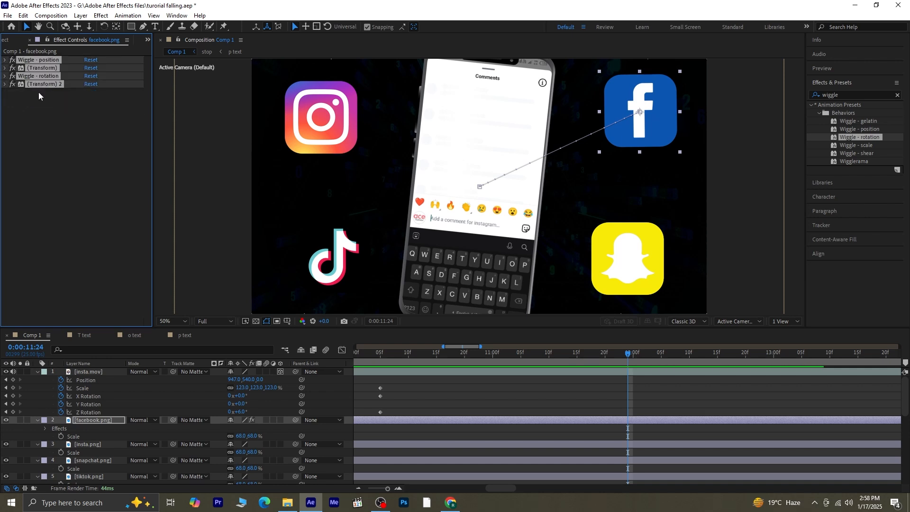
Paste the copied wiggle position and rotation effects onto the insta.png, snapchat.png and tiktok.png layers.
click(78, 446)
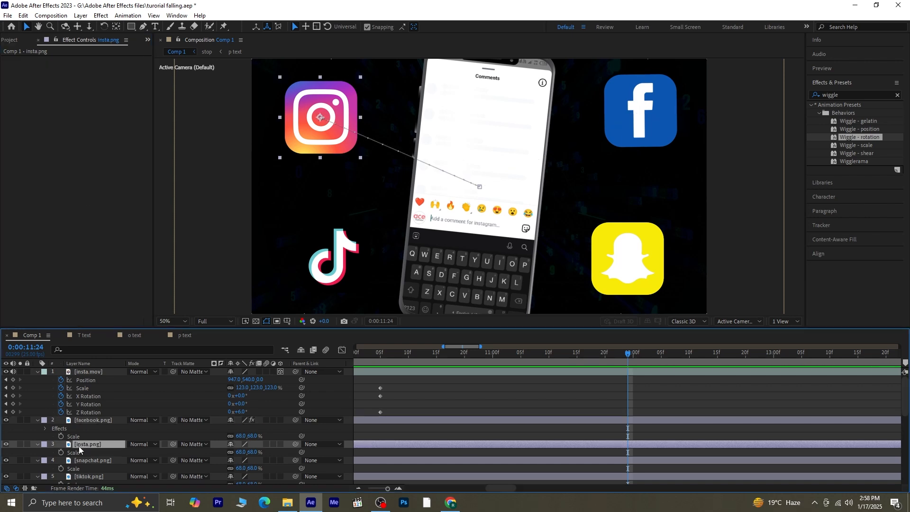
key(ctrl+v)
click(90, 466)
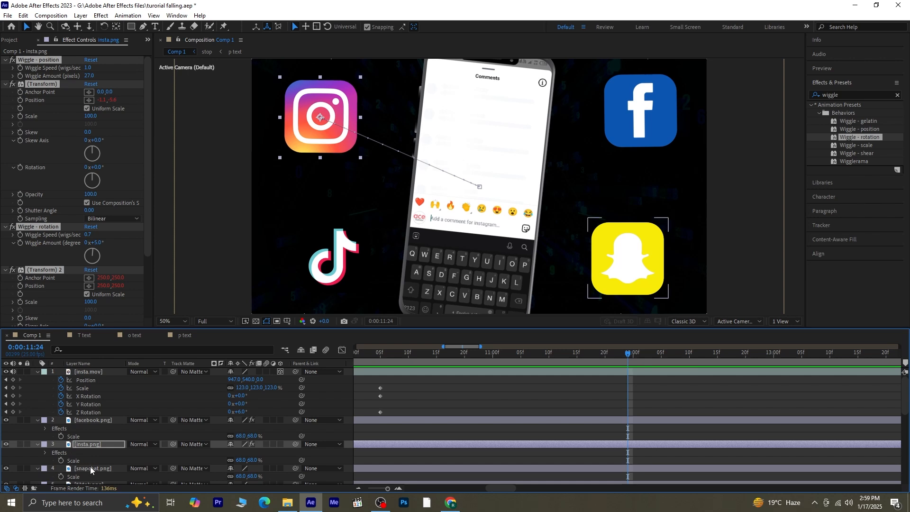
key(ctrl+v)
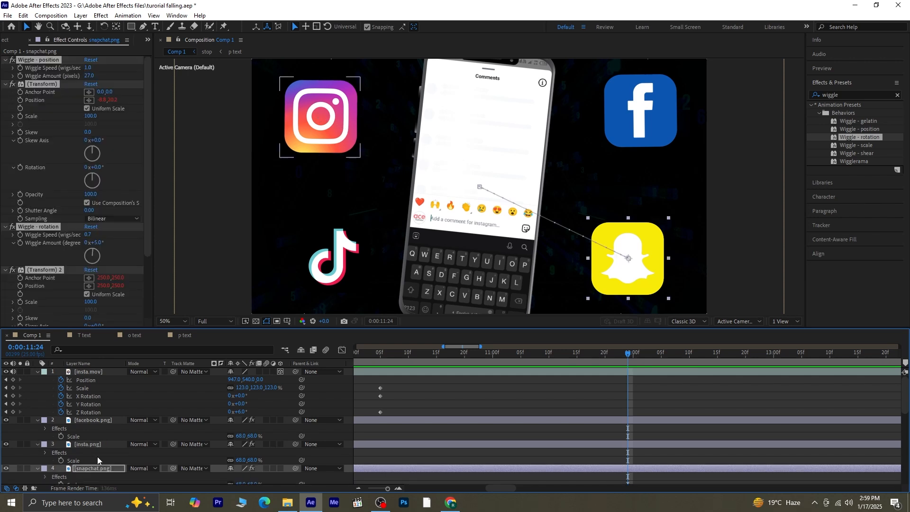
scroll(98, 456, down, 3)
click(92, 422)
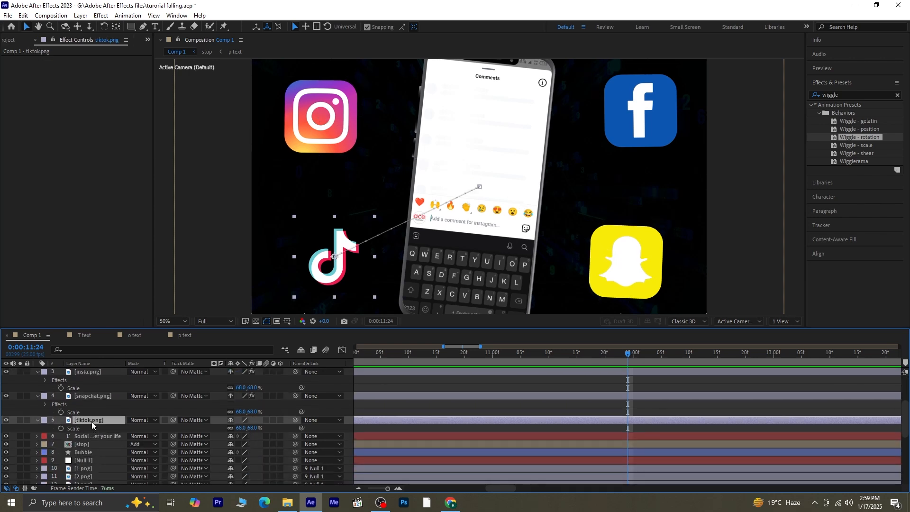
key(ctrl+v)
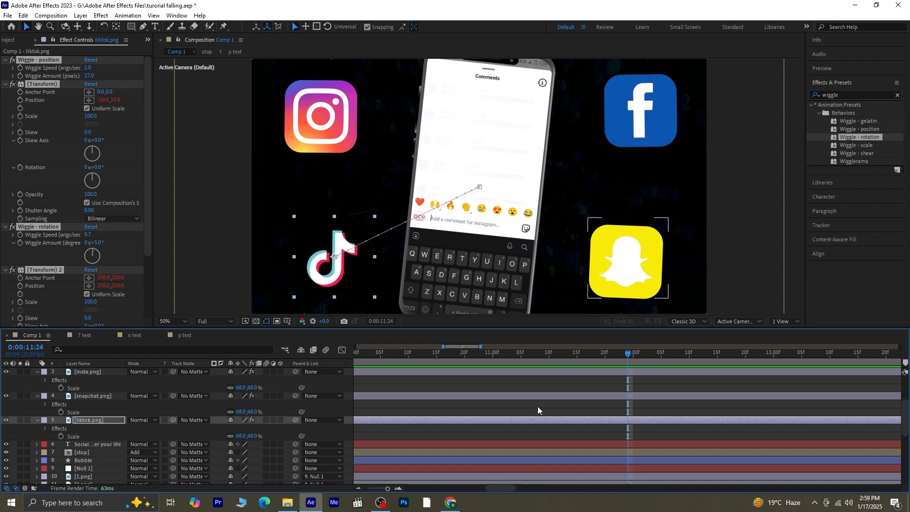
Collapse the revealed properties of the facebook.png, insta.png, snapchat.png and tiktok.png layers at 0:00:09:15.
key(p)
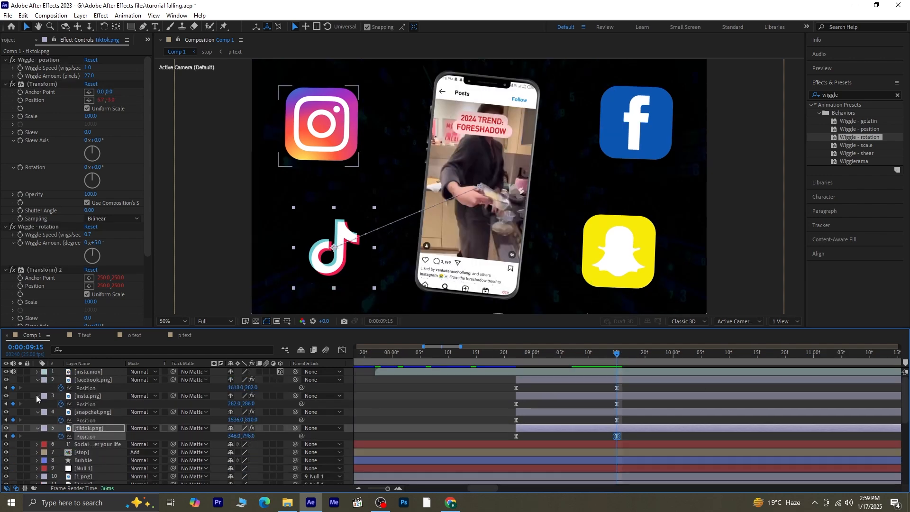
click(37, 396)
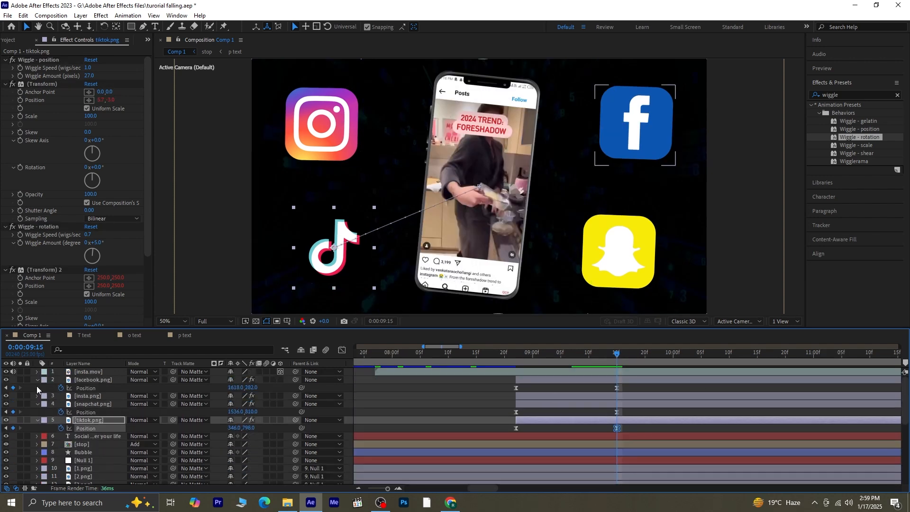
click(37, 380)
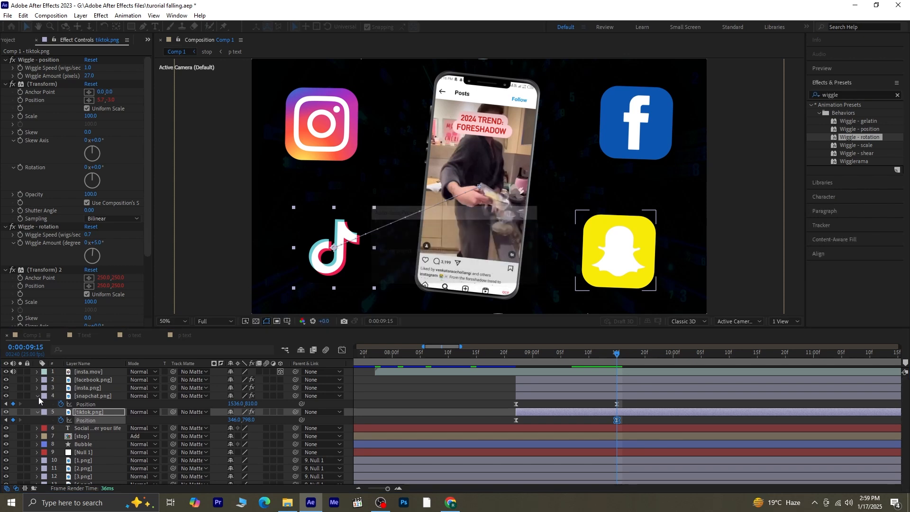
click(37, 396)
click(38, 404)
Add a text layer at 0:00:09:15 reading "The phone you hold controls your world".
click(376, 172)
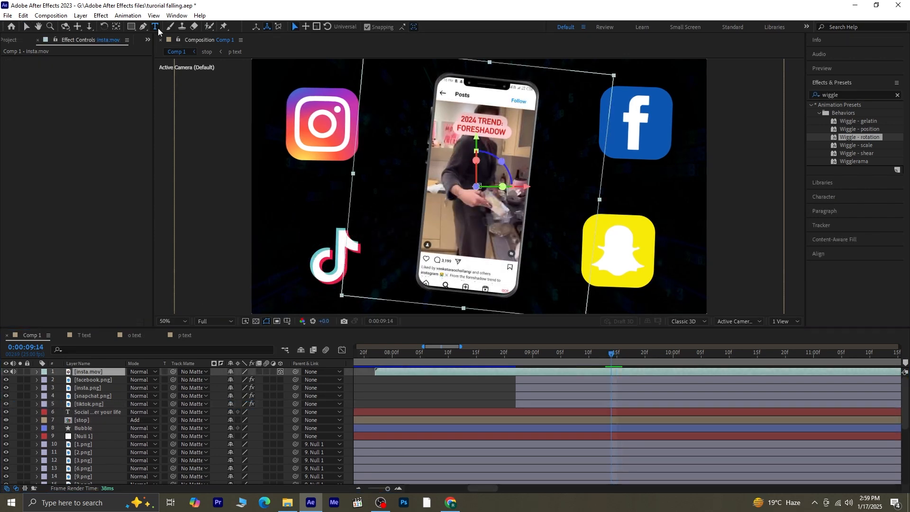
key(ctrl+t)
click(364, 208)
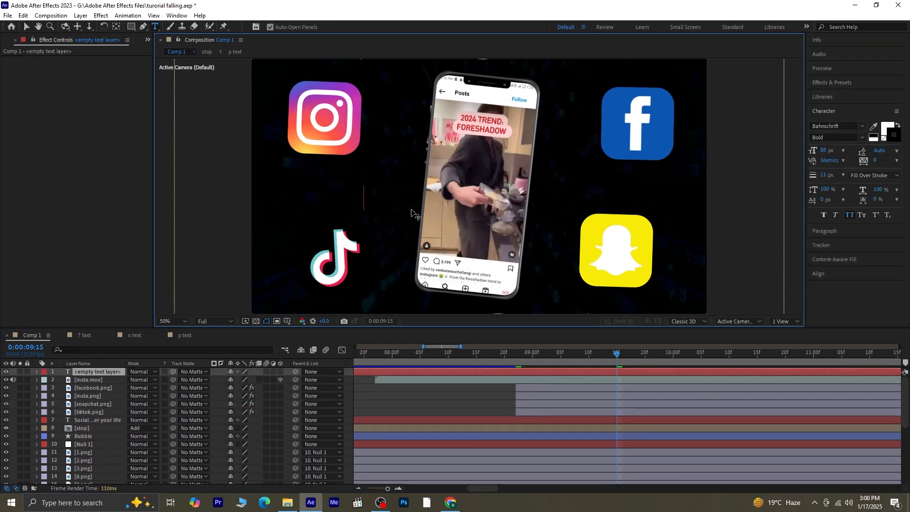
text(The phone you hold controls your world)
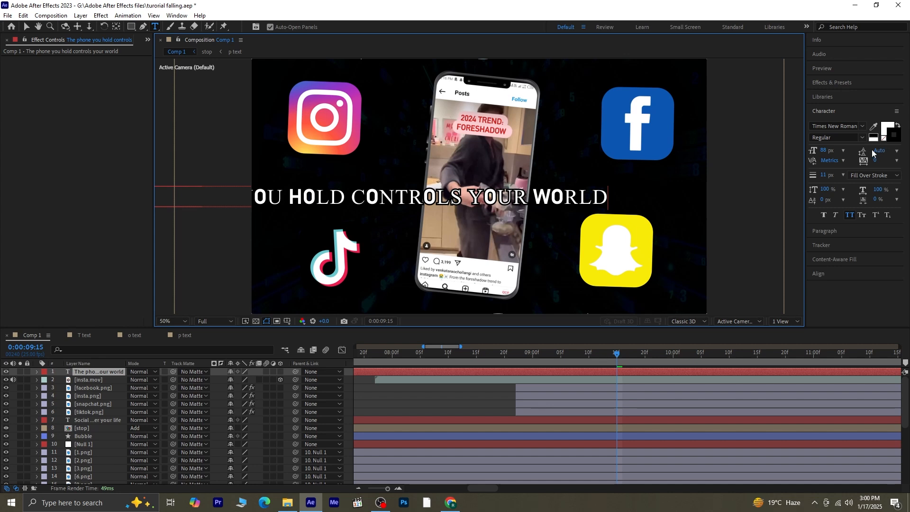
Set the font size of the whole text to 49 px and break it into two lines before "controls".
click(824, 151)
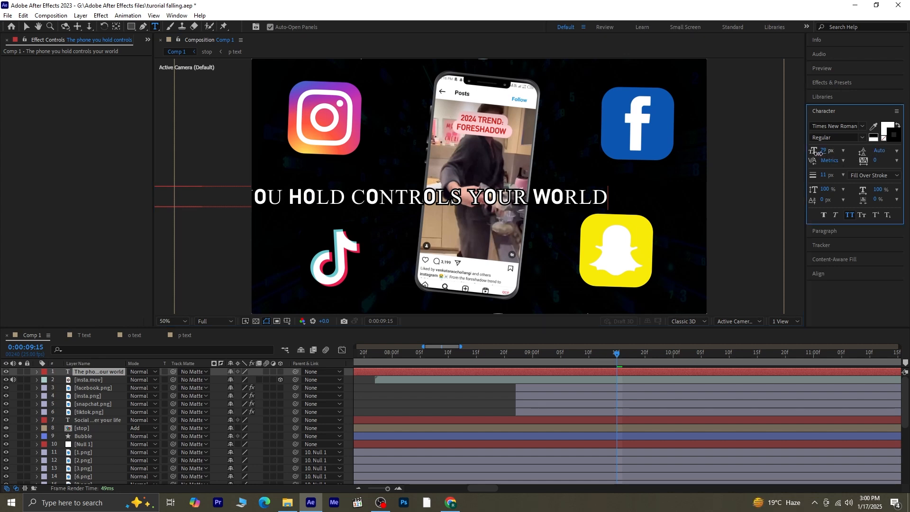
key(ctrl+a)
drag(823, 151, 811, 159)
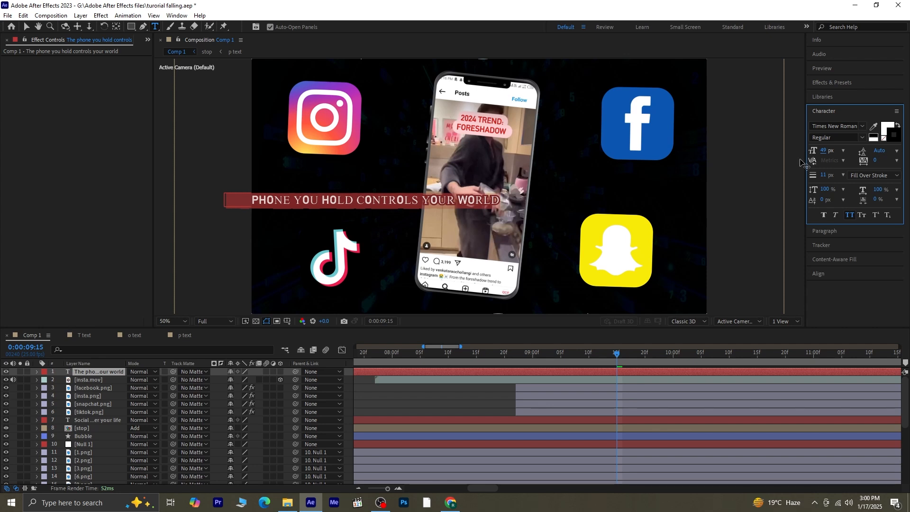
click(359, 204)
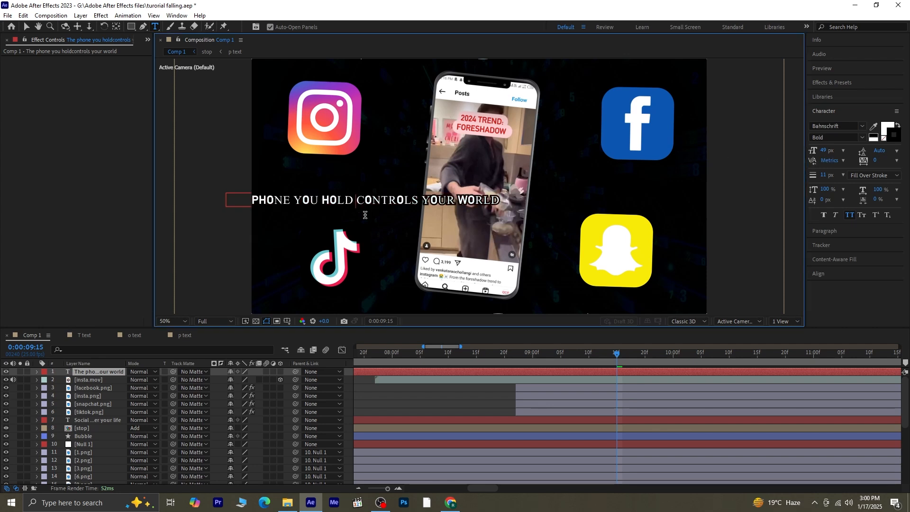
key(Return)
Change the font of both text lines to ObelixPro Regular and set the tracking to 67.
drag(438, 215, 282, 181)
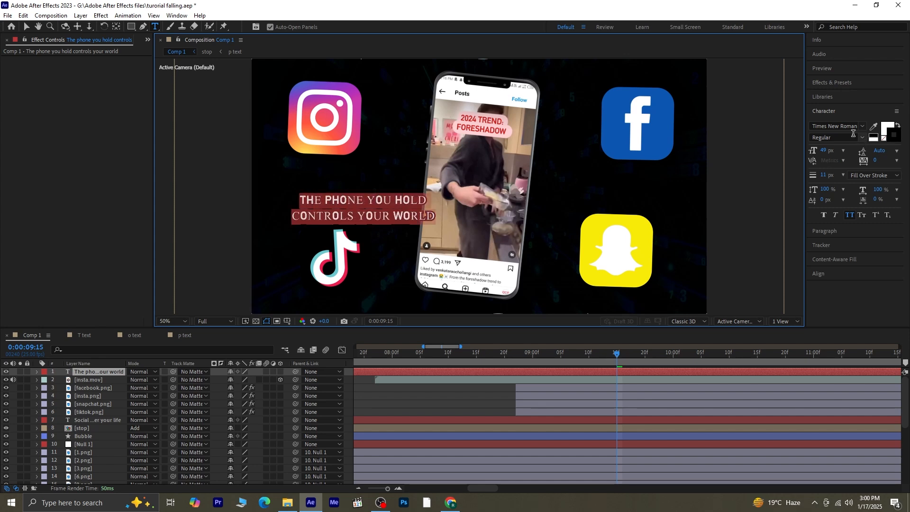
click(836, 126)
text(ob)
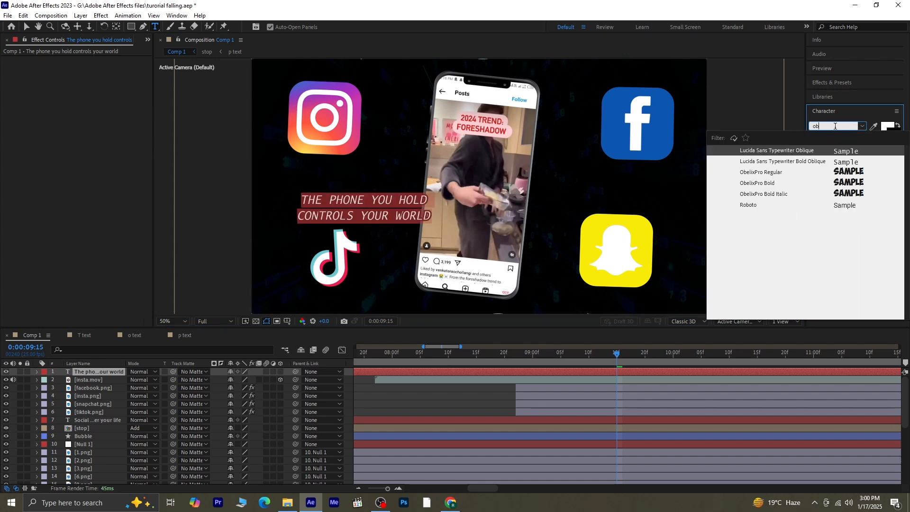
click(857, 169)
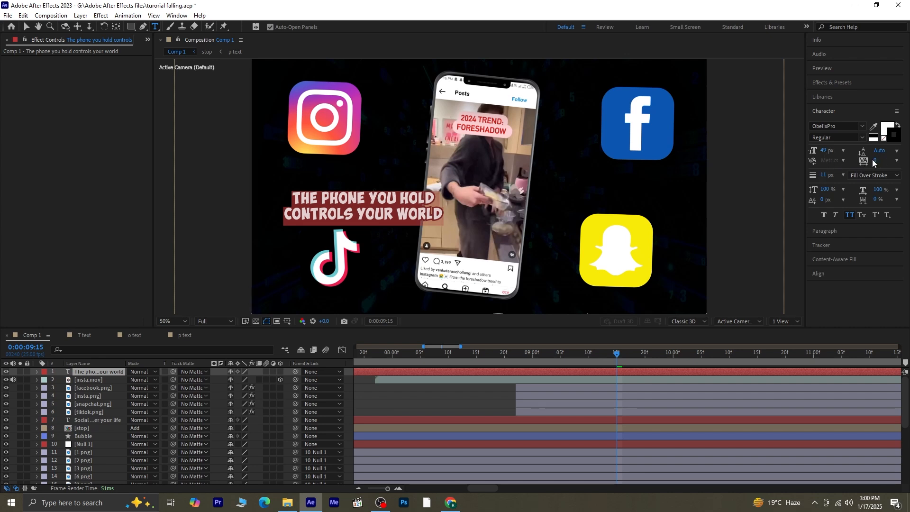
drag(873, 160, 907, 161)
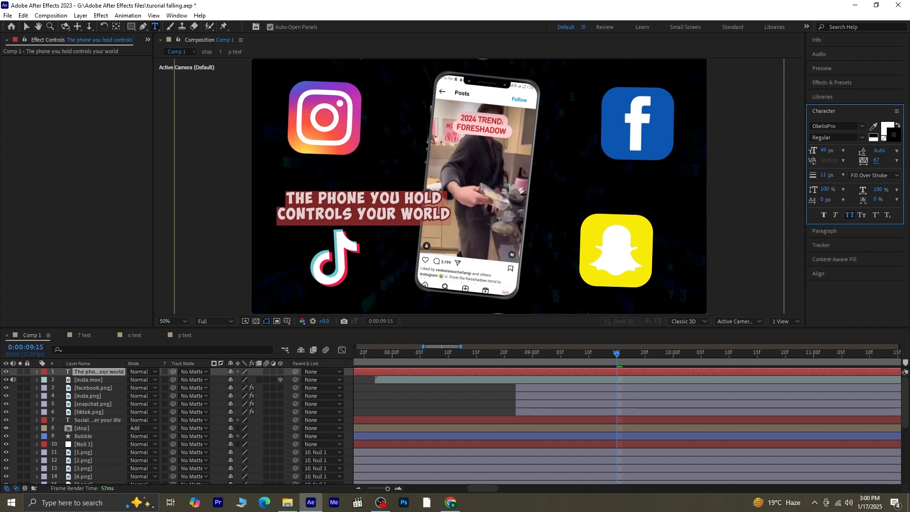
Center the text layer horizontally and vertically in the composition and set its font size to 90 px.
click(819, 274)
click(832, 192)
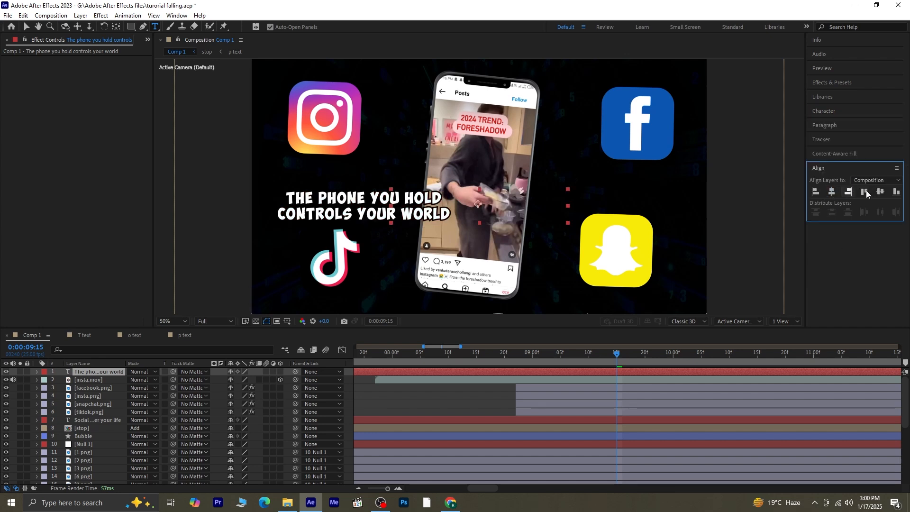
click(882, 192)
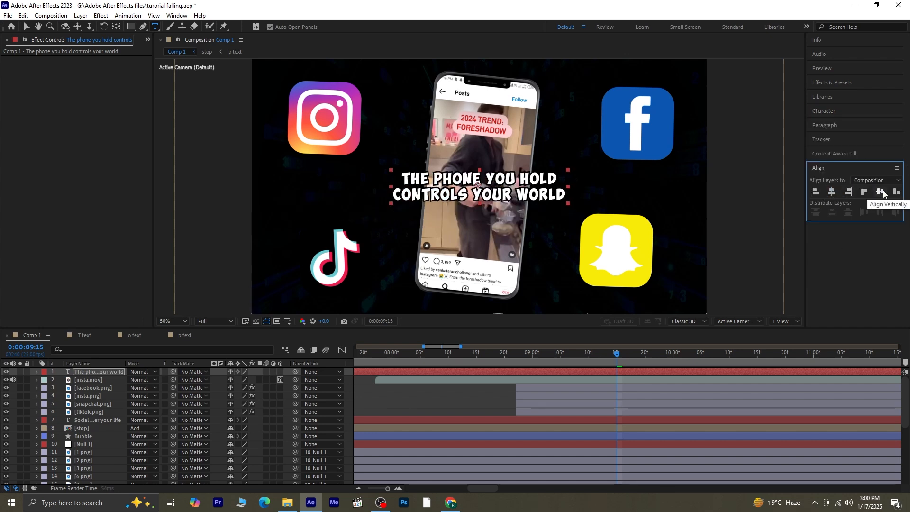
click(824, 113)
drag(823, 150, 844, 150)
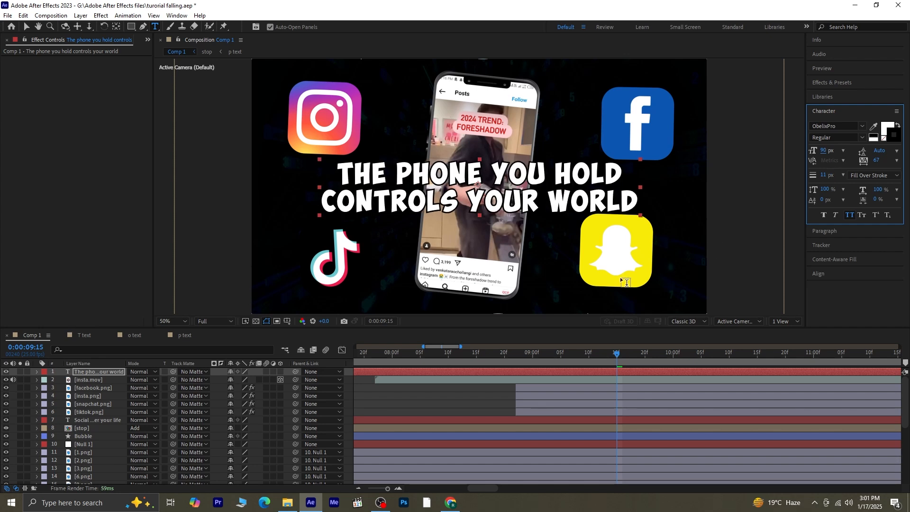
Add a Stroke layer style to the text layer and set the stroke's Size to 8.2.
right_click(83, 372)
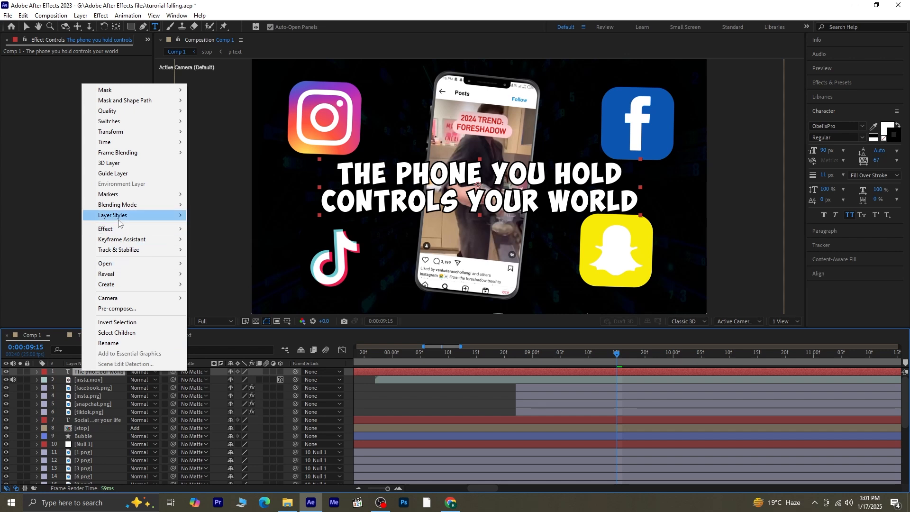
mouse_move(119, 223)
click(230, 338)
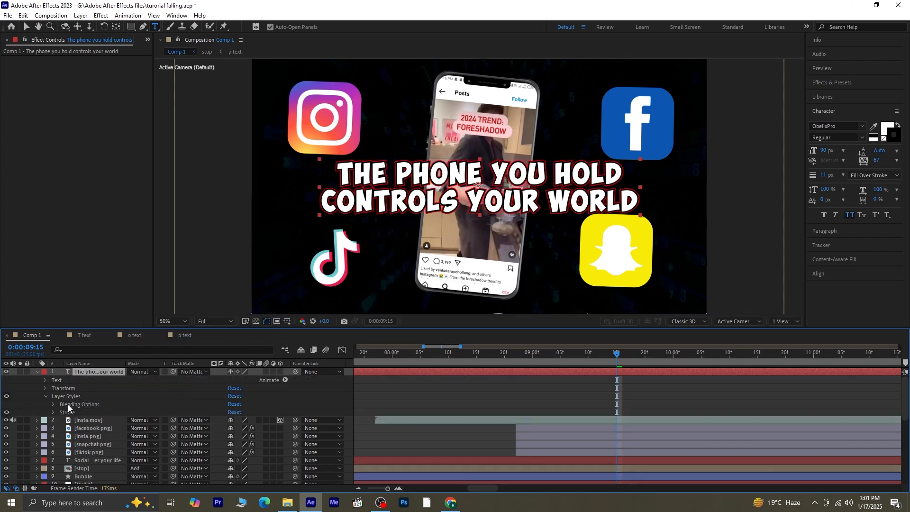
click(52, 412)
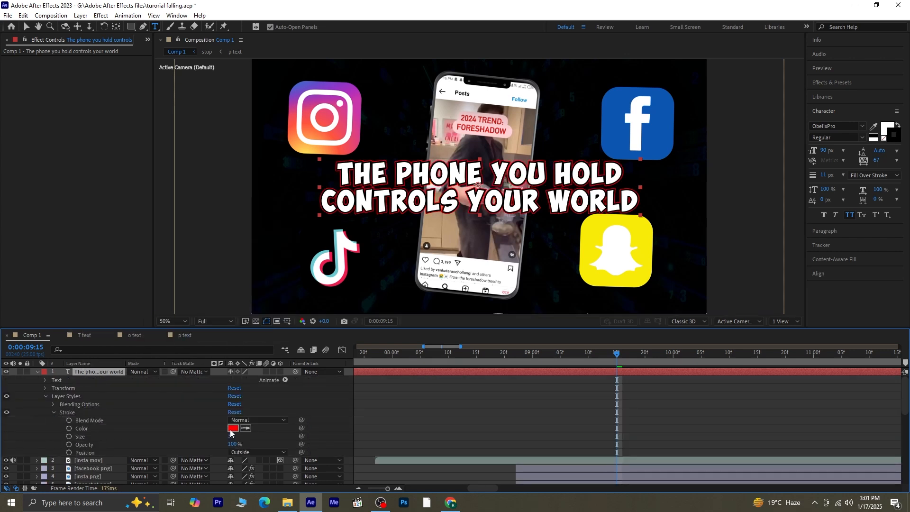
drag(230, 438, 261, 439)
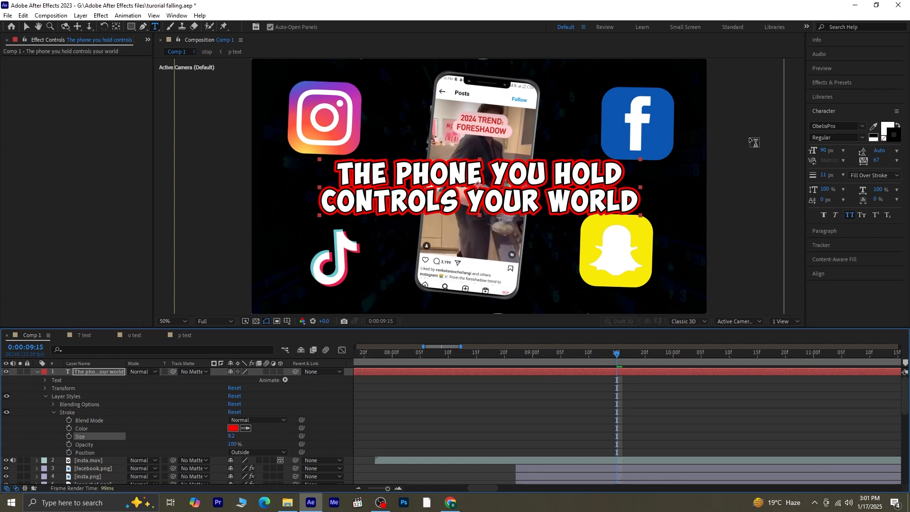
Find the Blur and Fade In text preset and apply it to the text layer at 0:00:09:15.
click(830, 82)
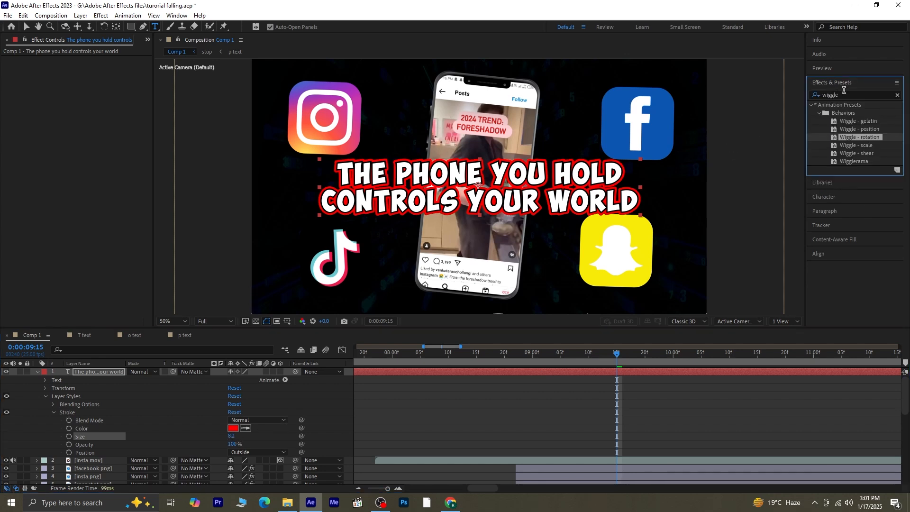
click(898, 95)
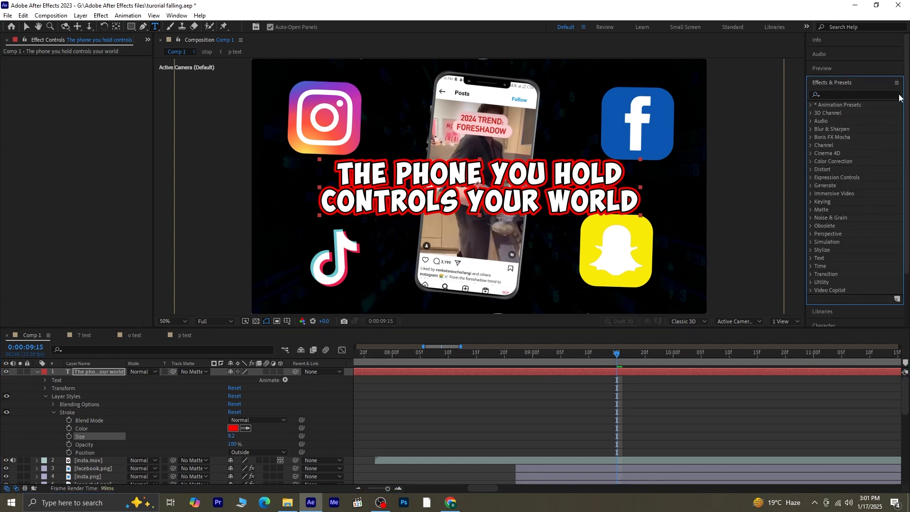
click(869, 93)
text(fade)
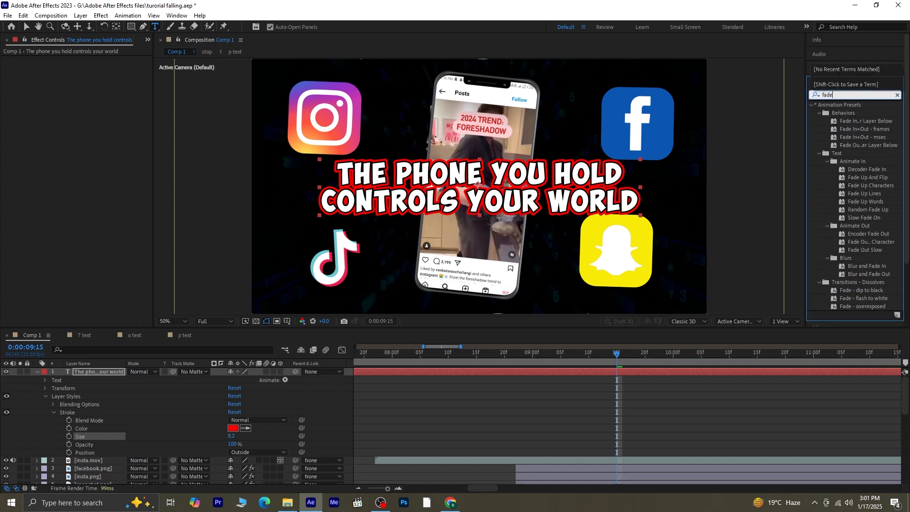
text( in)
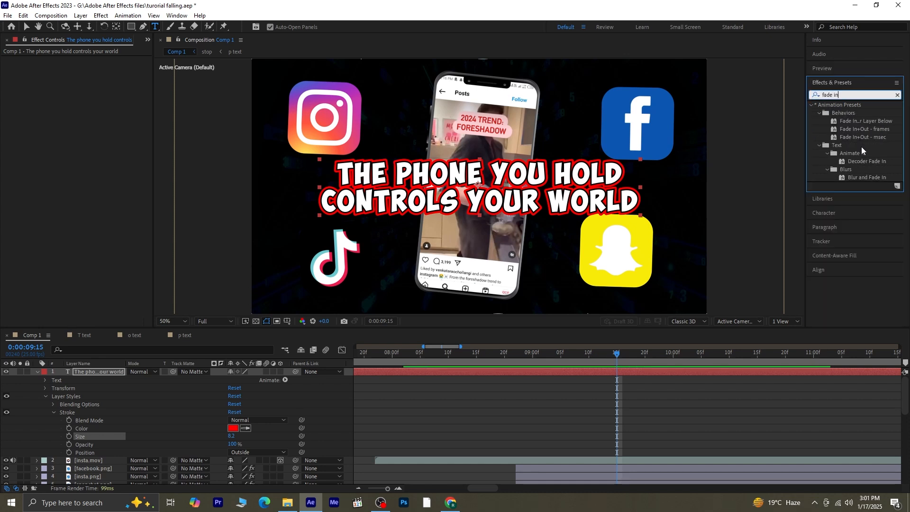
double_click(868, 177)
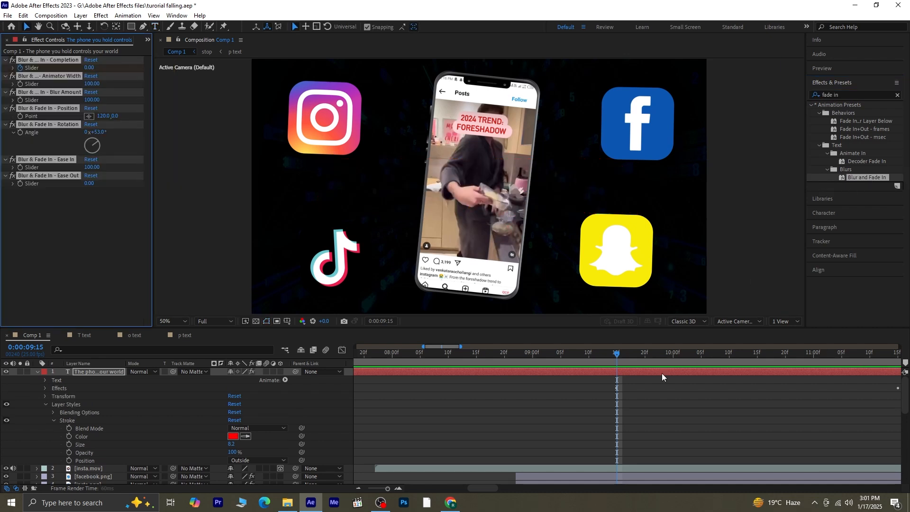
Preview the text's blur fade, move its second Completion keyframe to about 0:00:10:09 and return to 0:00:09:00.
key(space)
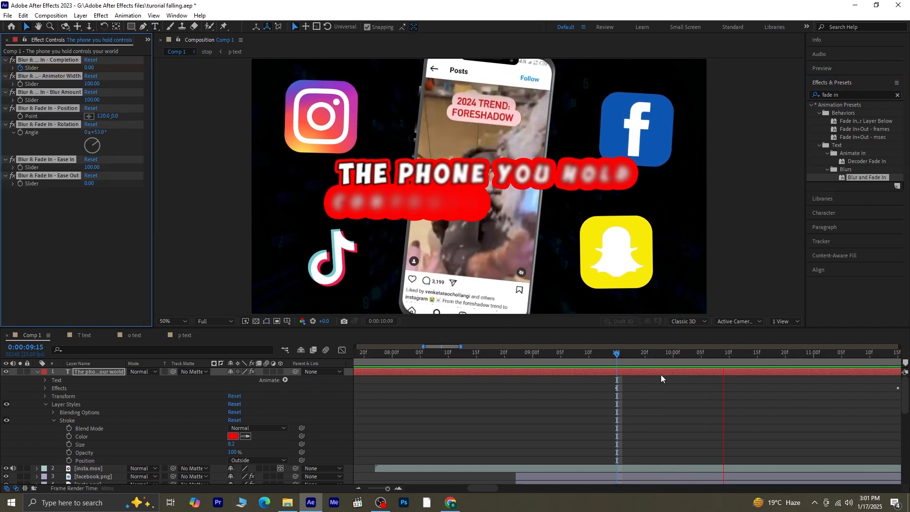
key(space)
key(u)
drag(896, 389, 735, 392)
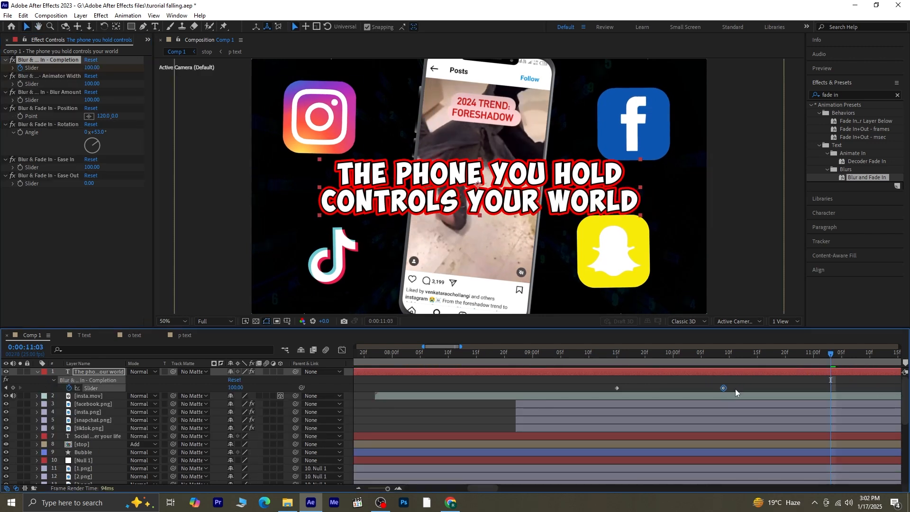
drag(826, 356, 533, 365)
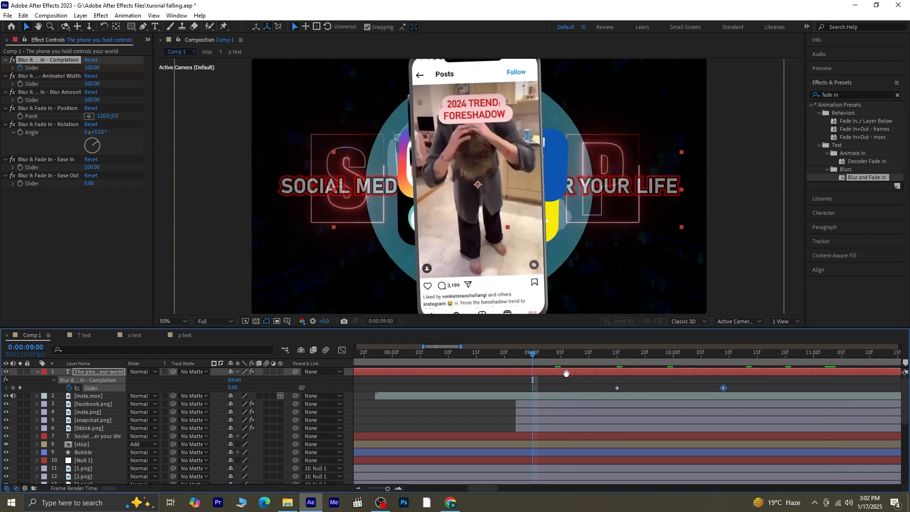
Preview the text's blur fade, move its second Completion keyframe to about 0:00:10:00 and collapse the text layer's properties.
key(space)
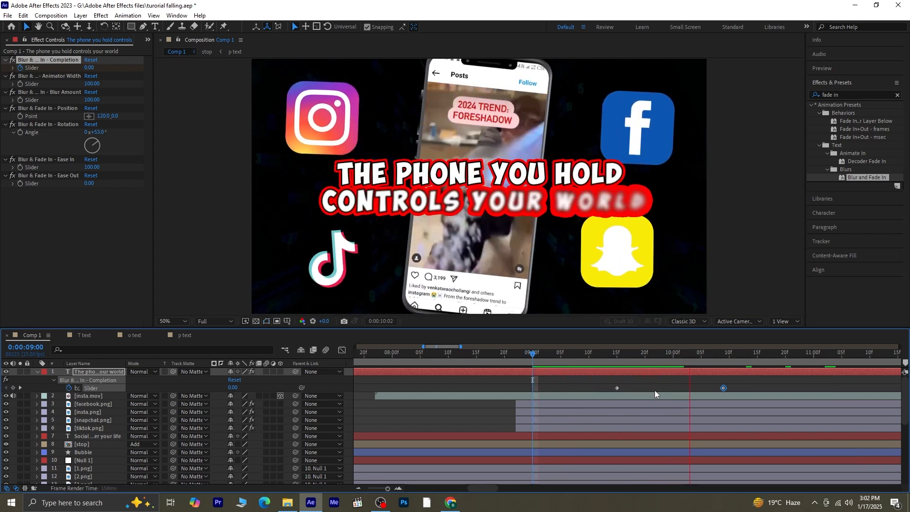
drag(723, 388, 694, 389)
drag(758, 363, 533, 376)
key(space)
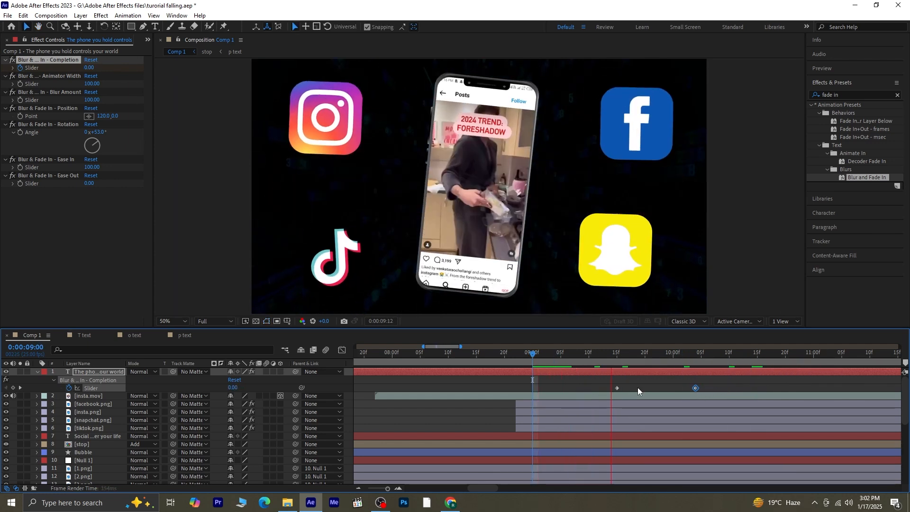
drag(695, 388, 673, 388)
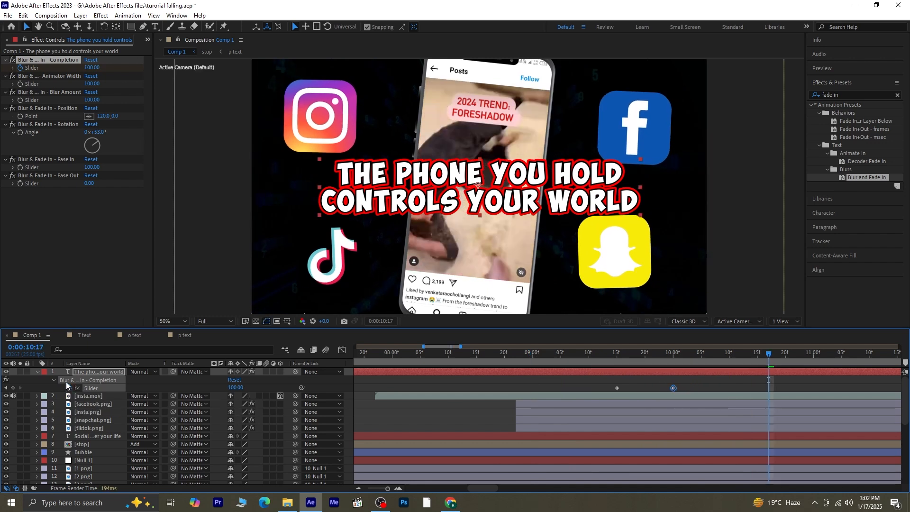
click(36, 373)
Preview the whole composition from the start, set the work area to end at 0:00:14:20 and replay it from 0:00:00:00.
drag(769, 359, 127, 373)
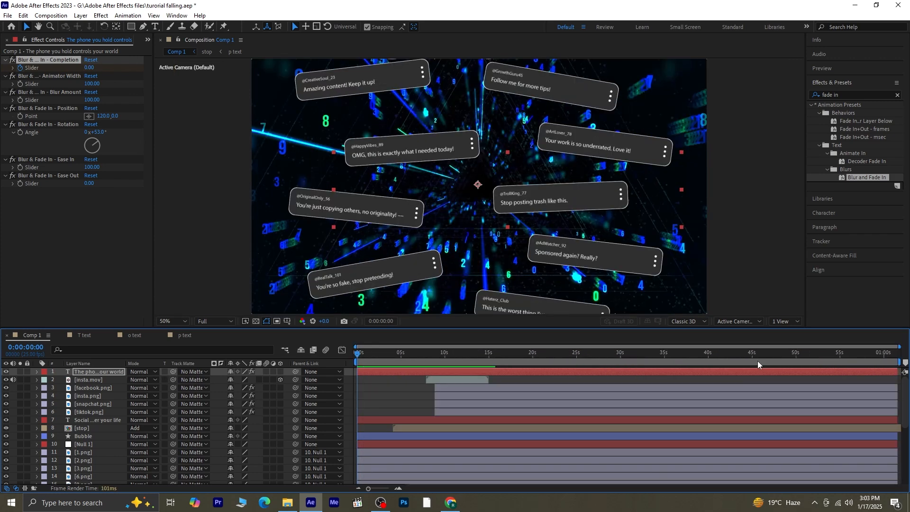
key(space)
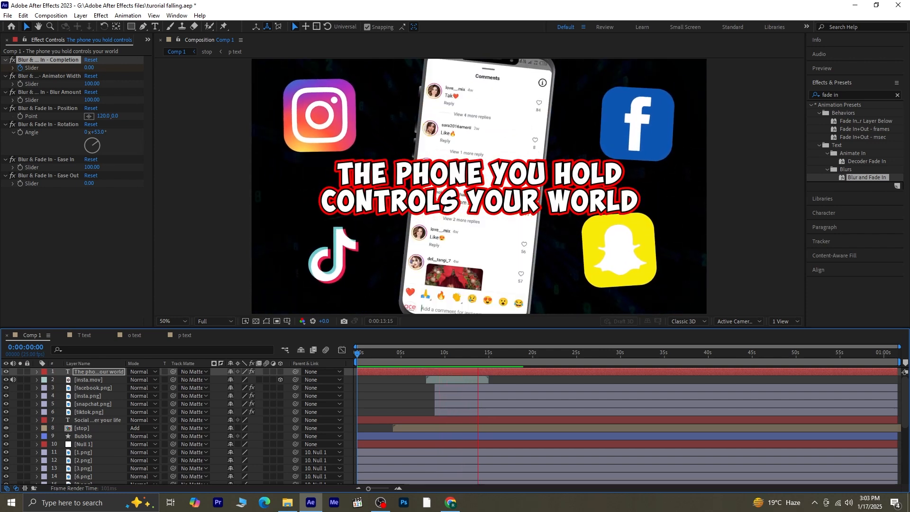
click(487, 353)
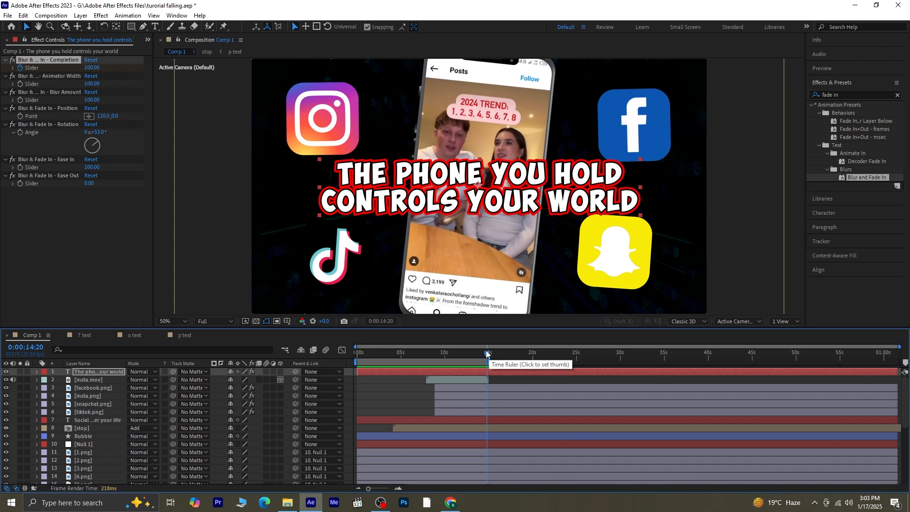
key(Home)
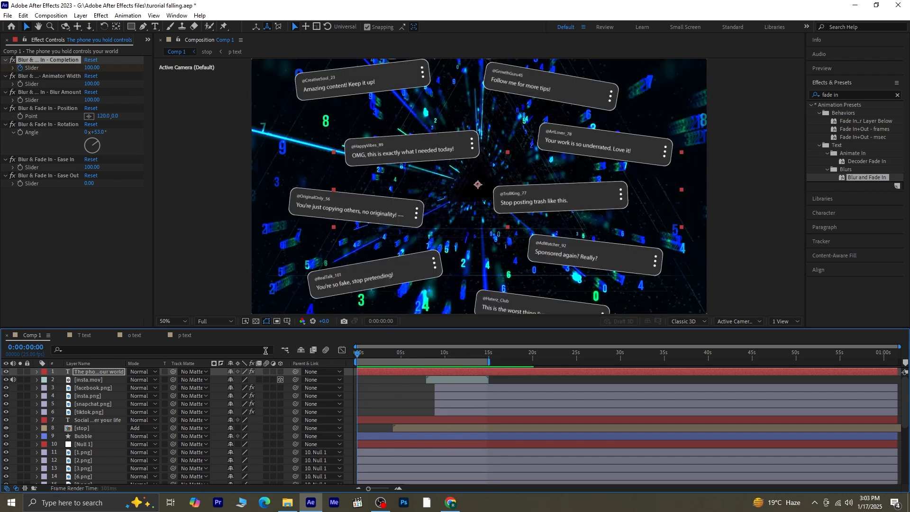
key(space)
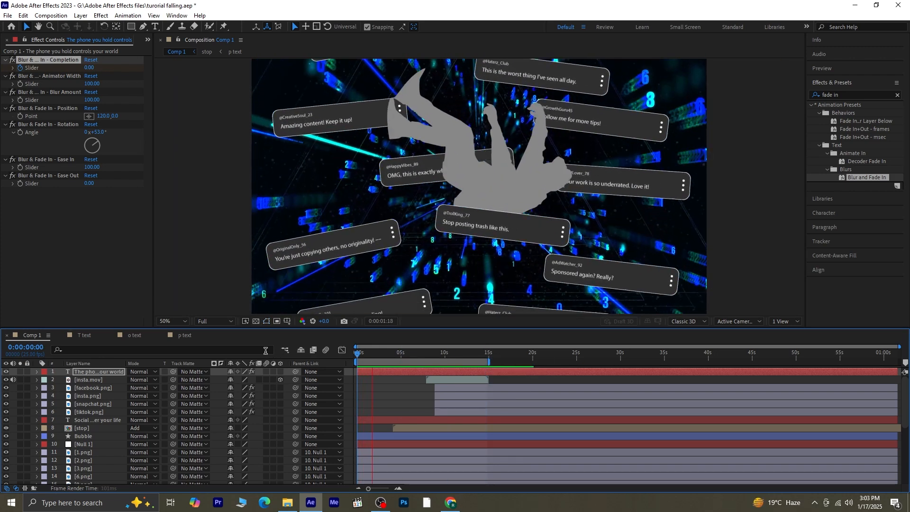